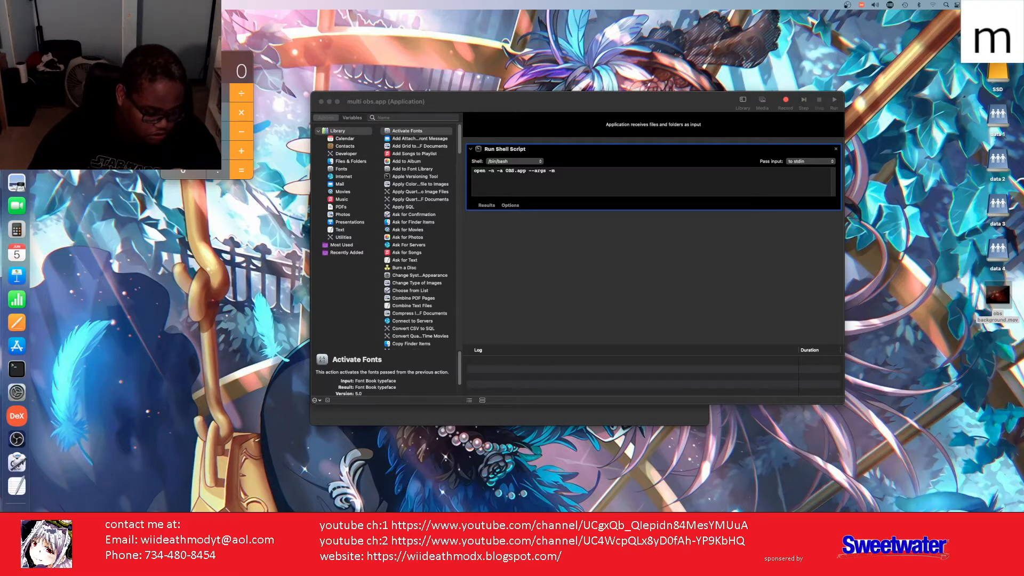
Step: Drag the Untitled.rtf note with the OBS launch path into view and deselect its text
{"action": "left_click_drag", "start_coordinate": [976, 566], "coordinate": [571, 214]}
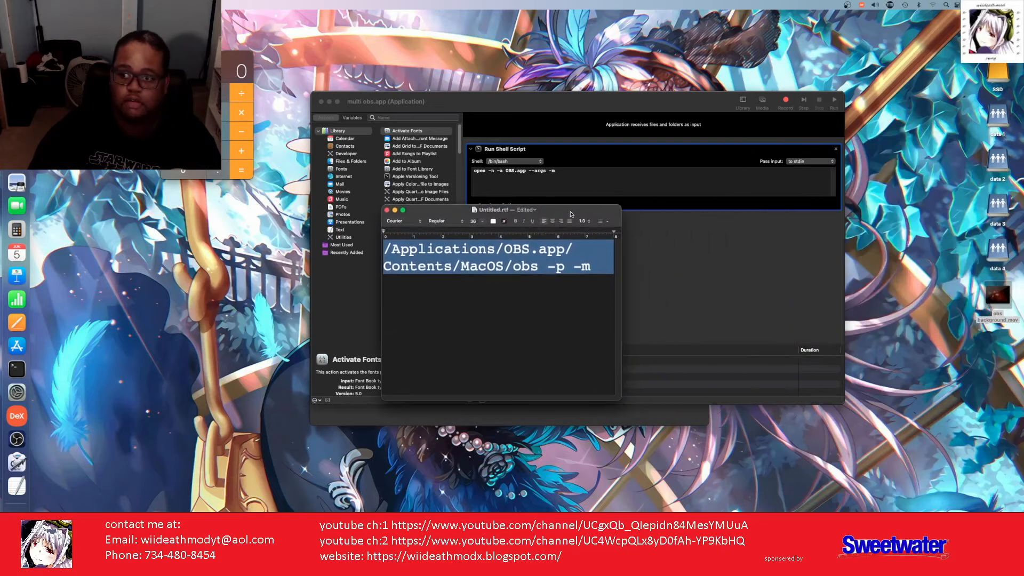
{"action": "left_click", "coordinate": [386, 251]}
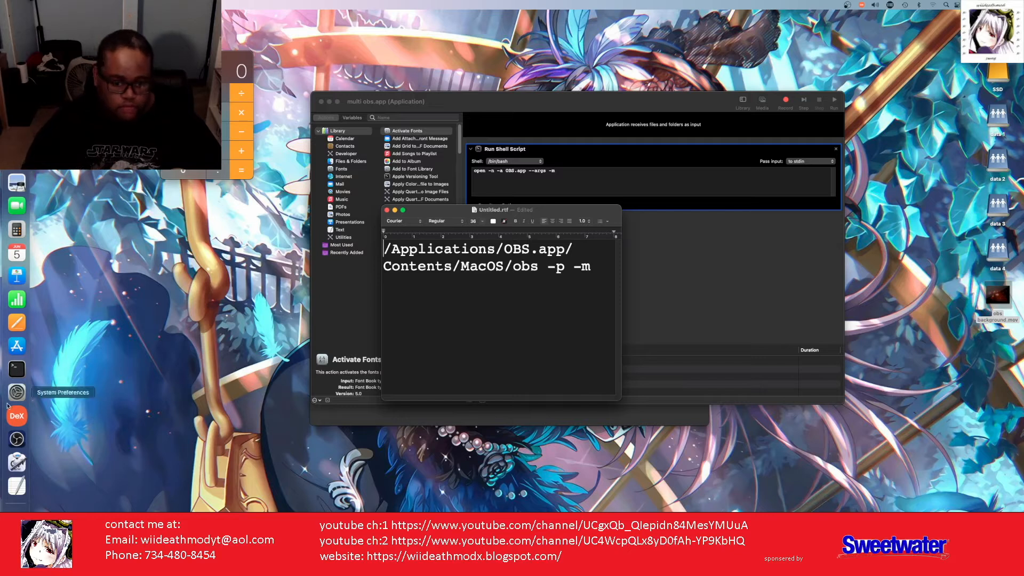
Step: Start Terminal from the Dock and get a new window at a zsh prompt
{"action": "left_click", "coordinate": [23, 374]}
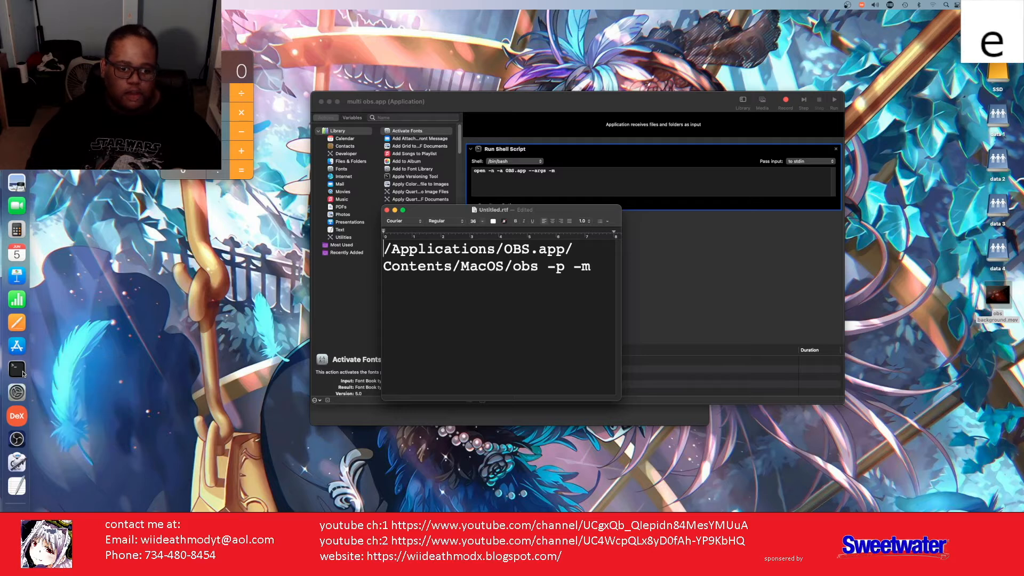
{"action": "left_click", "coordinate": [23, 374]}
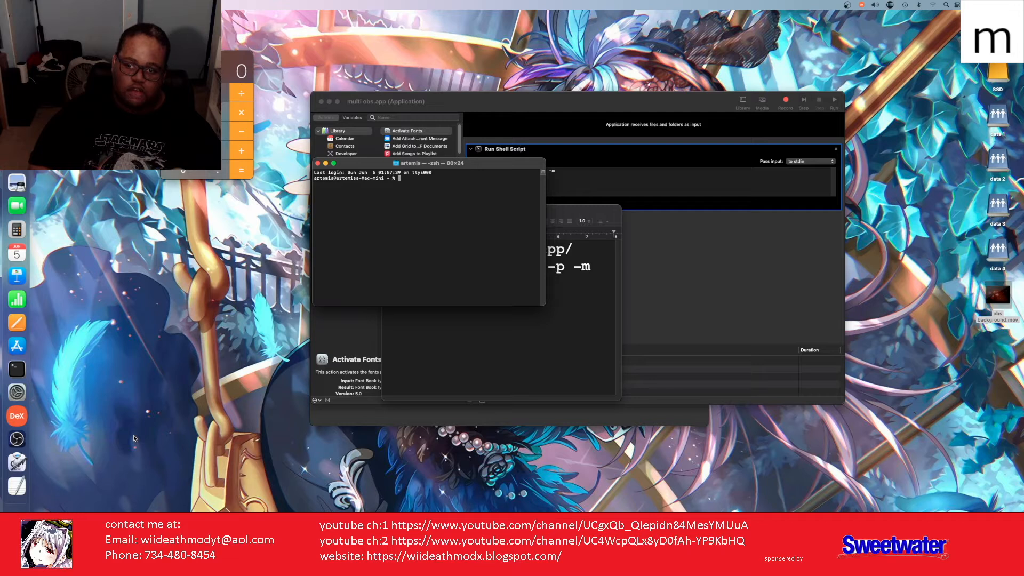
{"action": "key", "text": "d"}
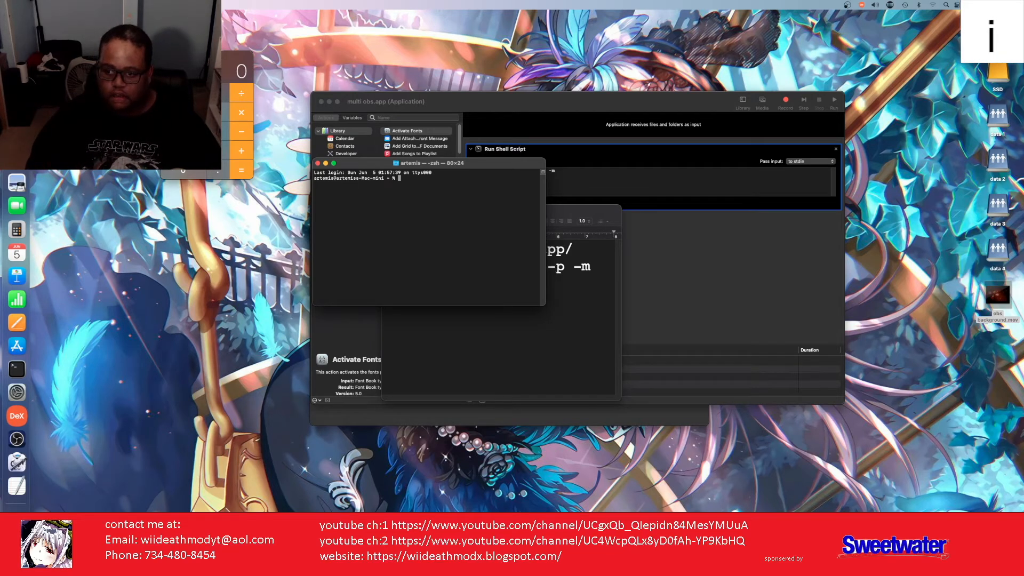
Step: Copy the OBS executable path up through -p from the TextEdit note
{"action": "left_click", "coordinate": [545, 364]}
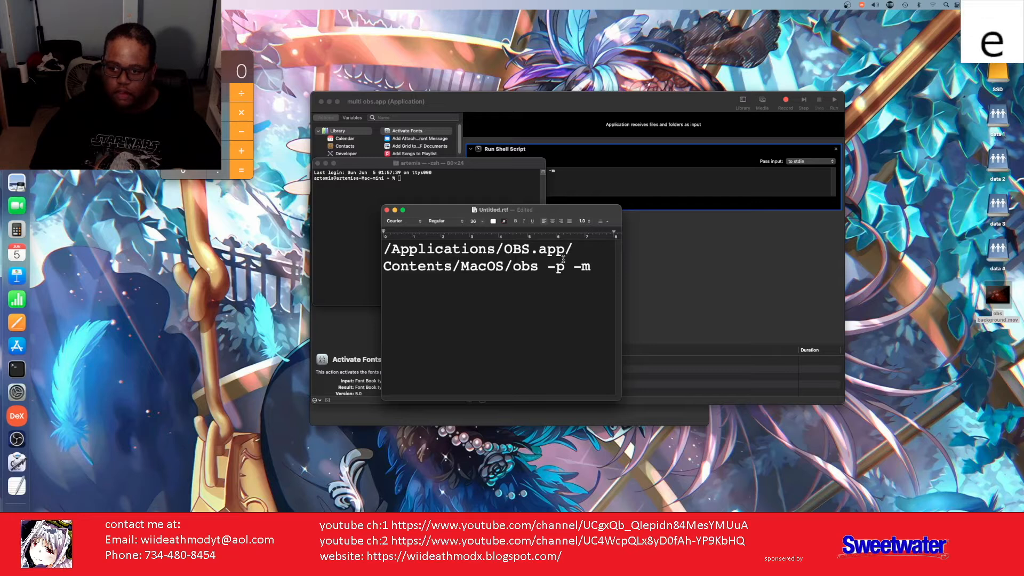
{"action": "left_click_drag", "start_coordinate": [564, 265], "coordinate": [367, 231]}
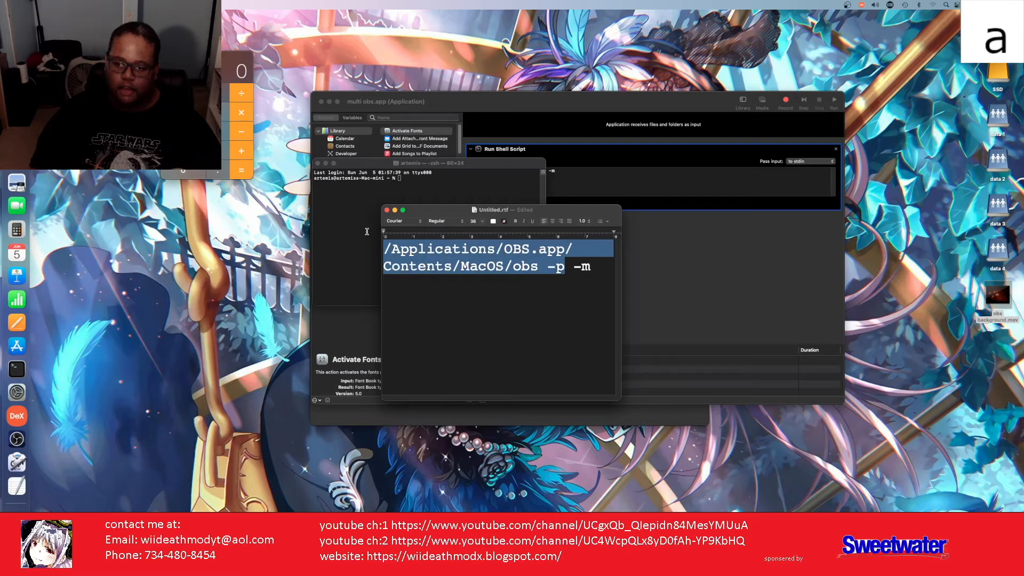
{"action": "right_click", "coordinate": [409, 260]}
{"action": "left_click", "coordinate": [433, 310]}
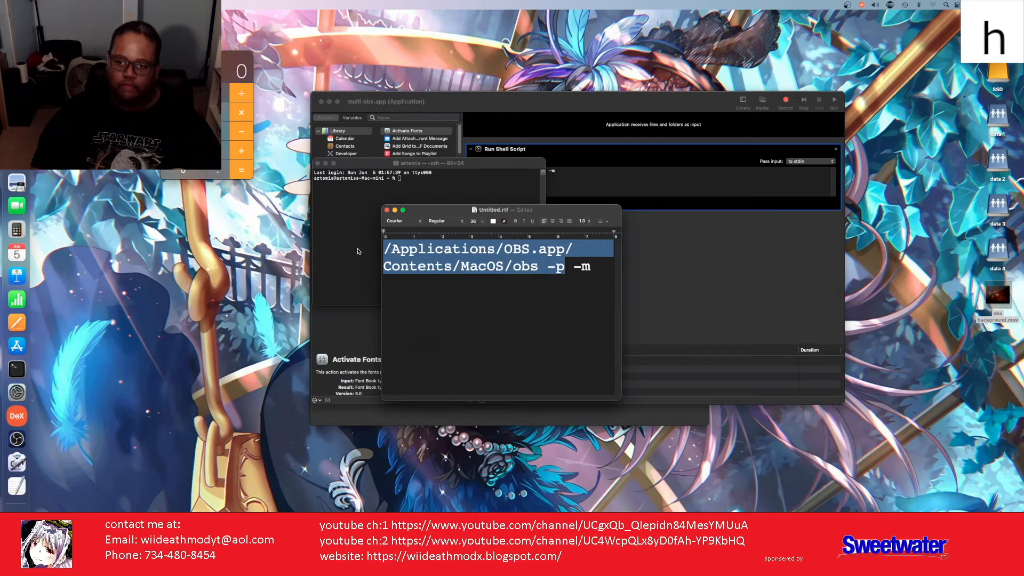
Step: Paste '/Applications/OBS.app/Contents/MacOS/obs -p' into Terminal and run it
{"action": "left_click", "coordinate": [358, 251]}
{"action": "right_click", "coordinate": [411, 217]}
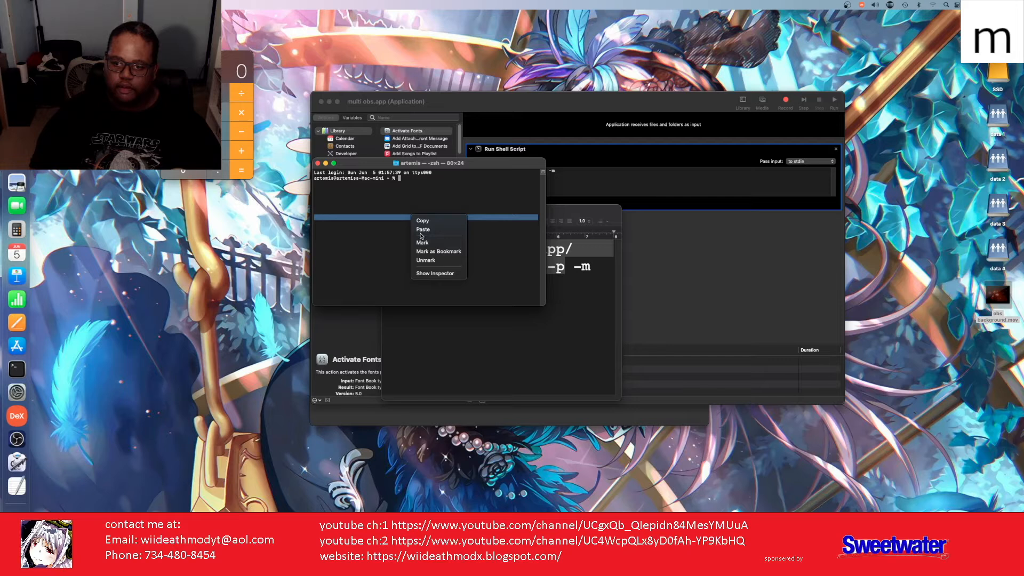
{"action": "left_click", "coordinate": [422, 230]}
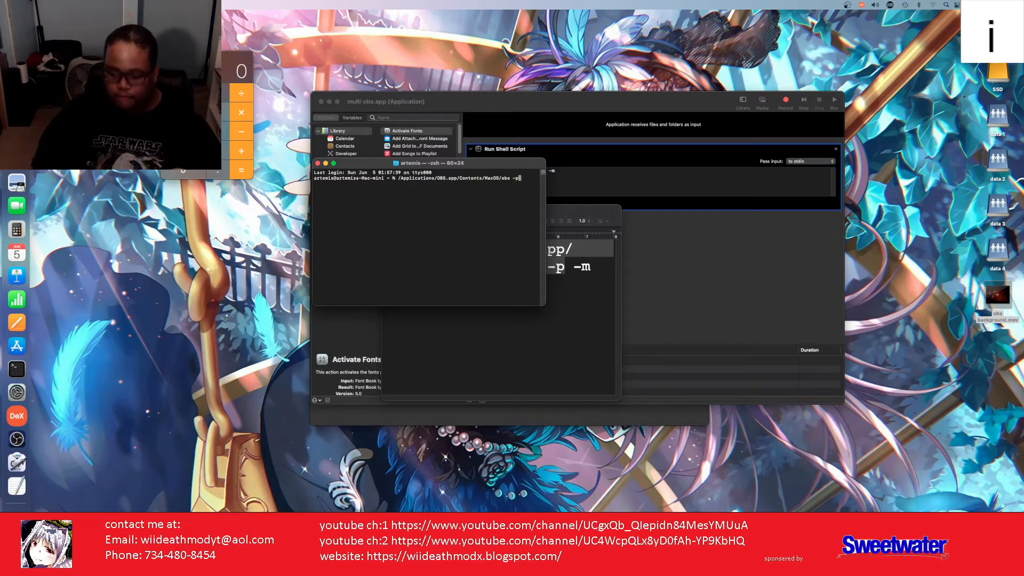
{"action": "key", "text": "Return"}
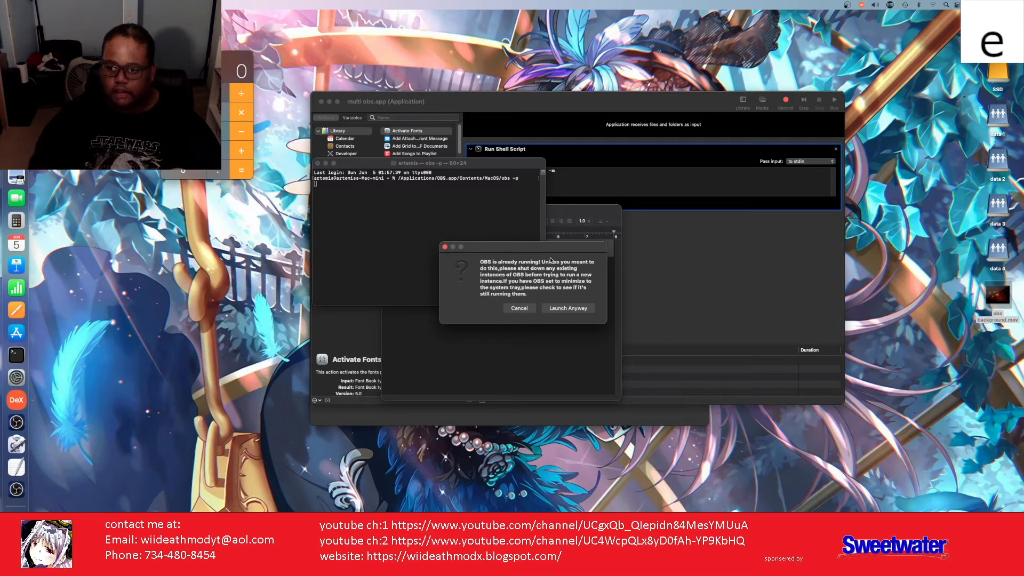
Step: Launch the second OBS anyway, close its window, and ignore the crash report
{"action": "left_click", "coordinate": [582, 312]}
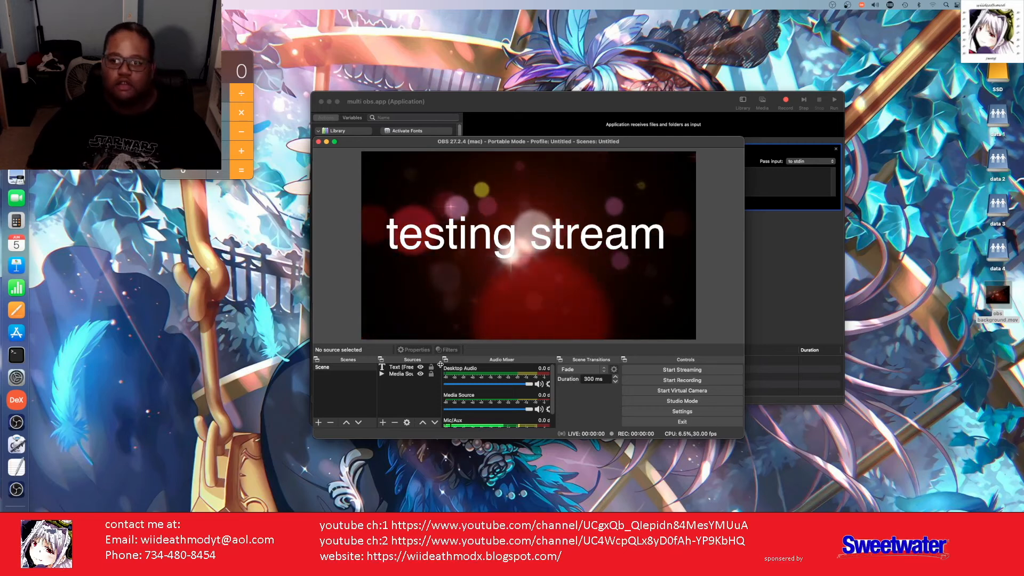
{"action": "left_click", "coordinate": [319, 142]}
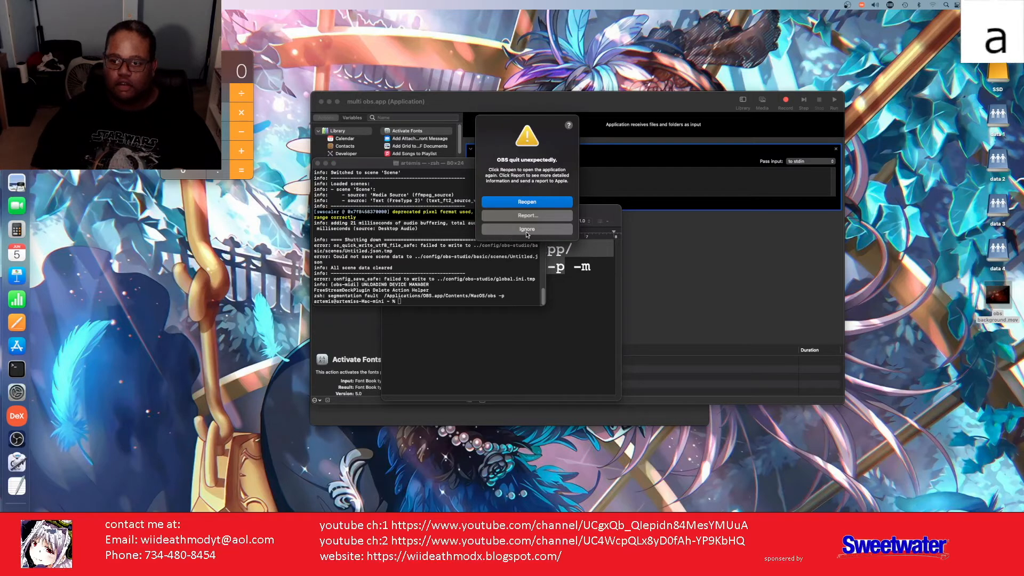
{"action": "left_click", "coordinate": [527, 230]}
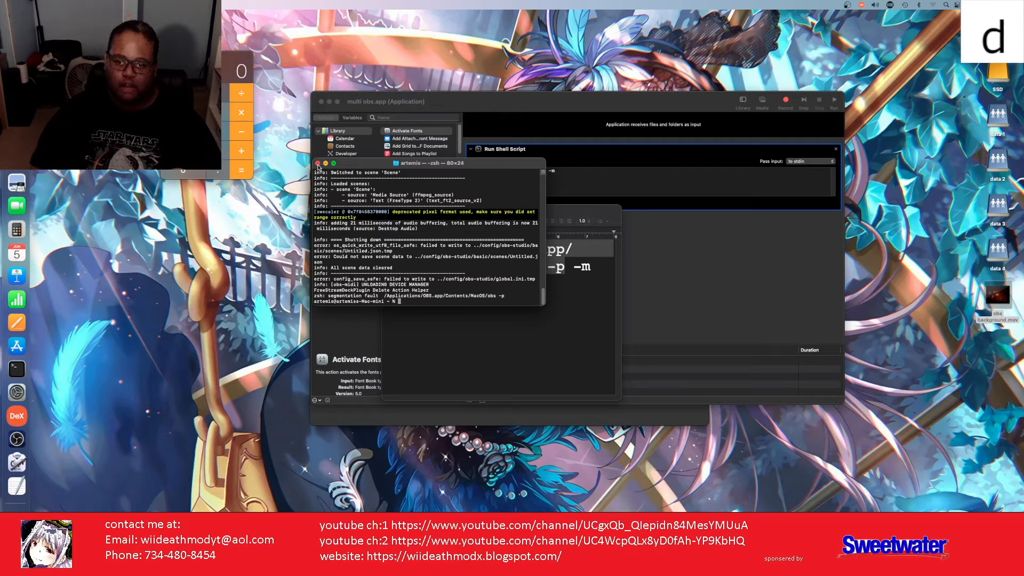
Step: Close Terminal and copy the full '/Applications/OBS.app/Contents/MacOS/obs -p -m' command from the note
{"action": "left_click", "coordinate": [317, 164]}
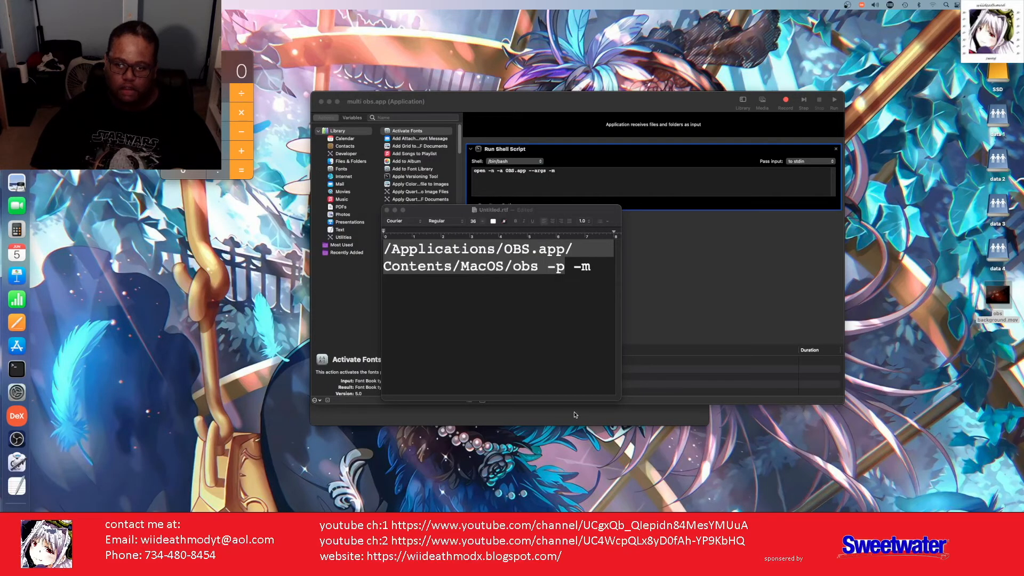
{"action": "left_click", "coordinate": [589, 268]}
{"action": "left_click", "coordinate": [590, 267]}
{"action": "left_click_drag", "start_coordinate": [547, 260], "coordinate": [429, 241]}
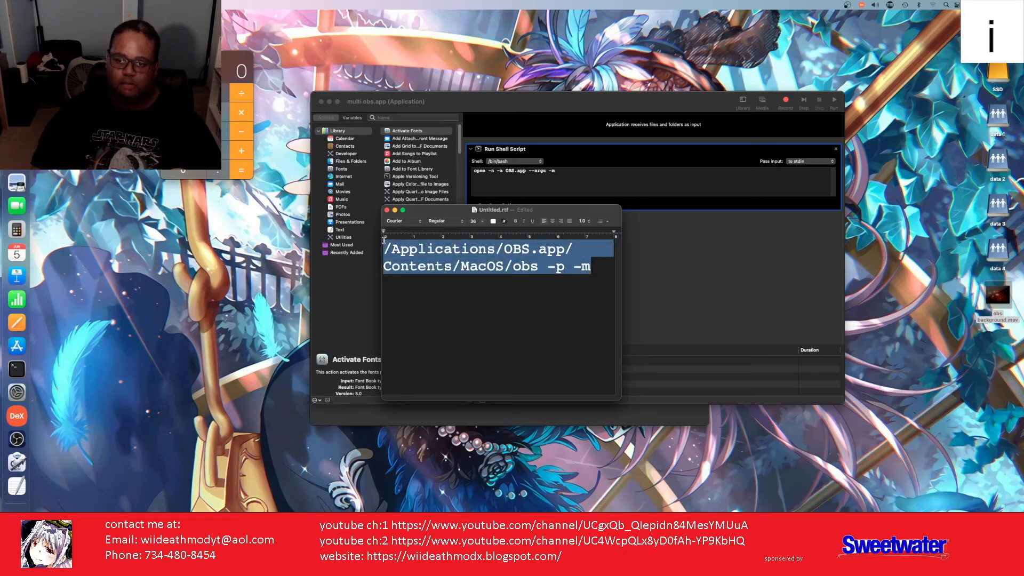
{"action": "right_click", "coordinate": [422, 253]}
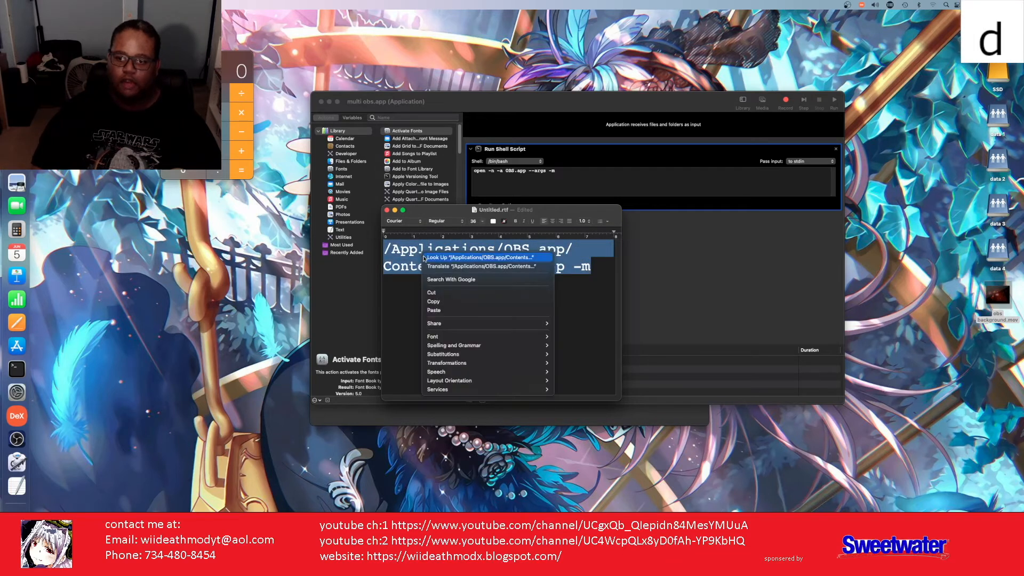
{"action": "left_click", "coordinate": [454, 302]}
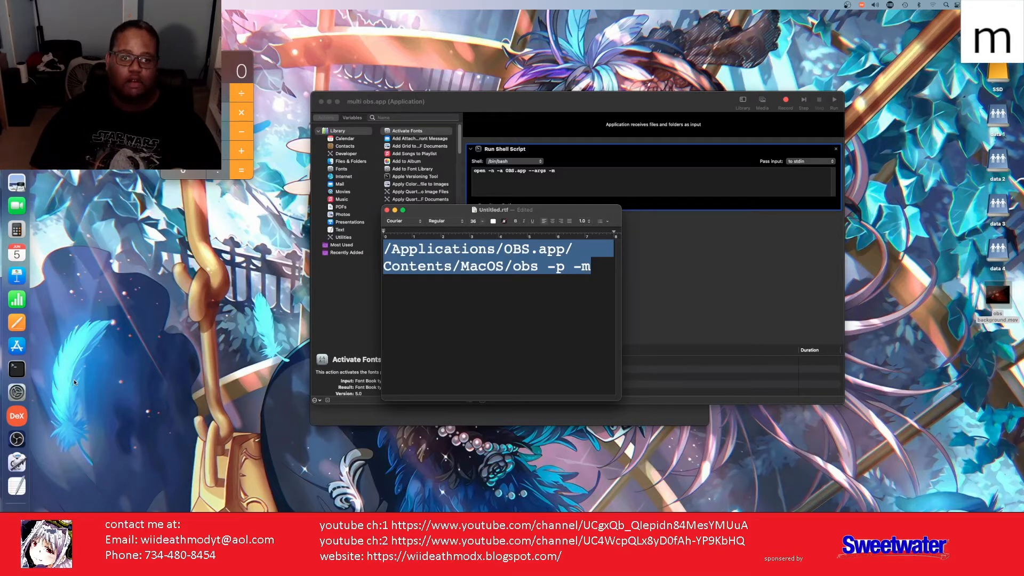
Step: Paste the full -p -m command into a fresh Terminal window from the Dock
{"action": "left_click", "coordinate": [17, 368]}
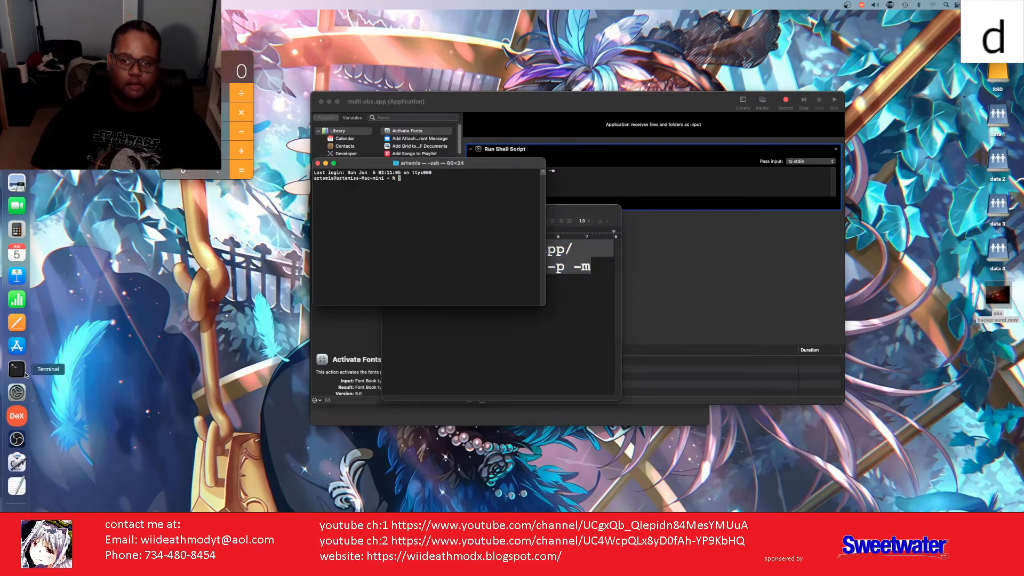
{"action": "right_click", "coordinate": [404, 197]}
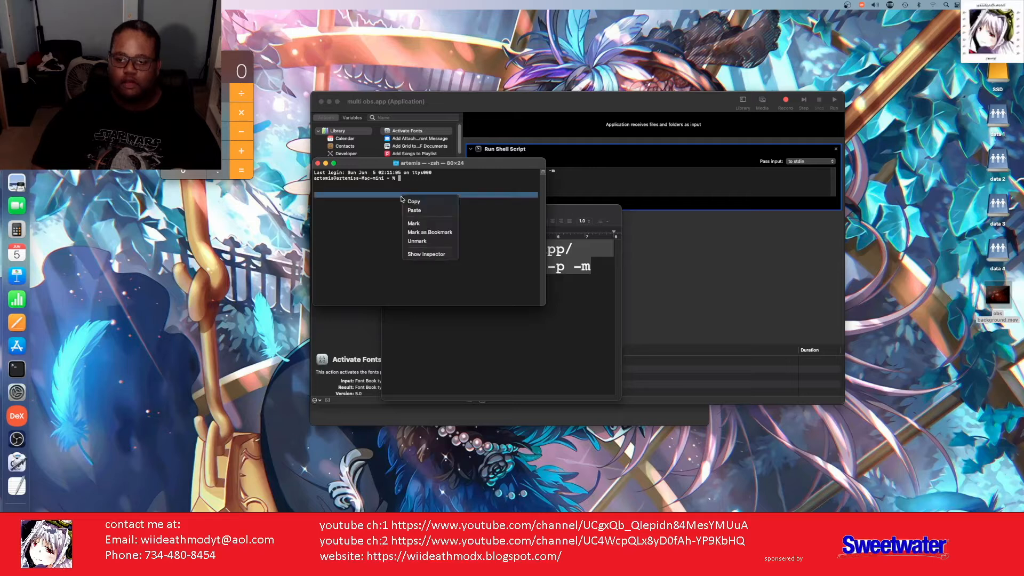
{"action": "left_click", "coordinate": [414, 210]}
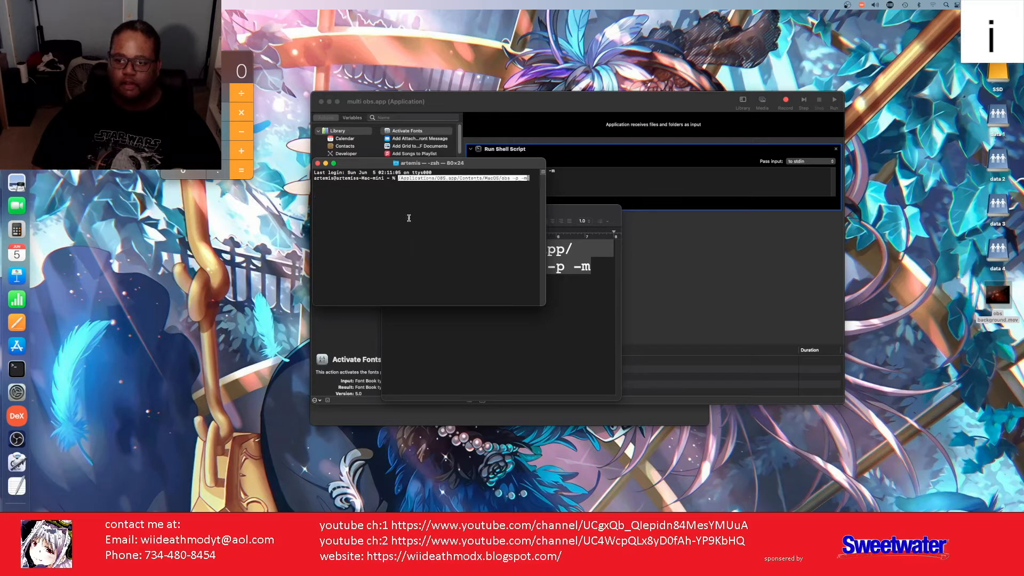
Step: Run the -p -m command without its trailing space, then place main OBS left and portable OBS right
{"action": "key", "text": "BackSpace"}
{"action": "key", "text": "Return"}
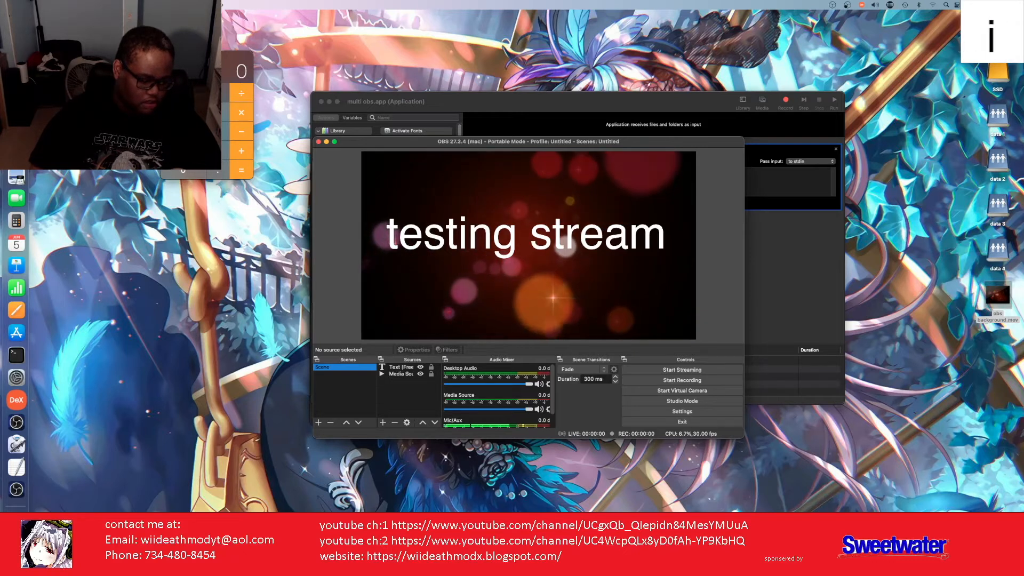
{"action": "left_click_drag", "start_coordinate": [901, 526], "coordinate": [381, 128]}
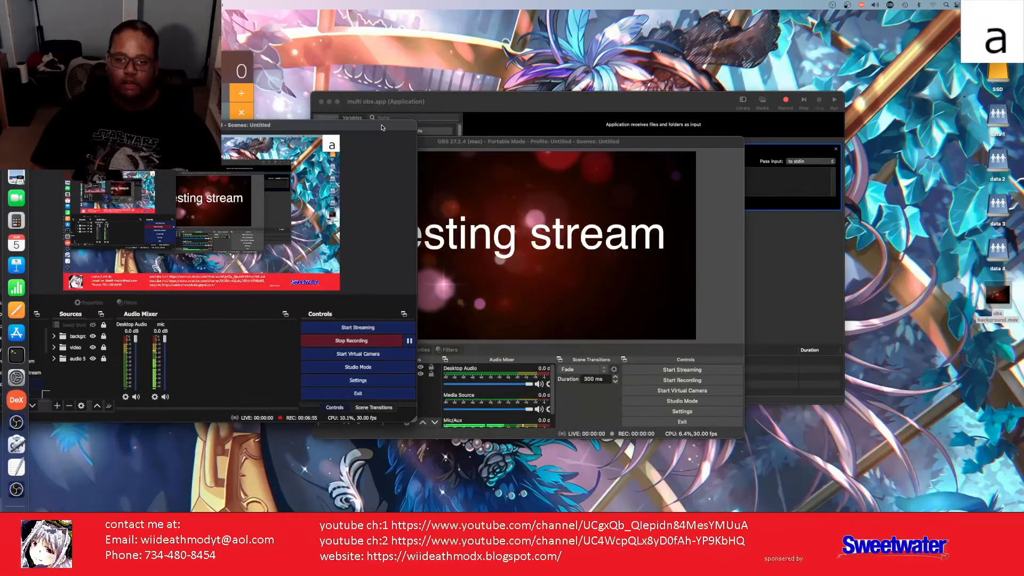
{"action": "left_click", "coordinate": [632, 143]}
{"action": "left_click_drag", "start_coordinate": [631, 143], "coordinate": [770, 130]}
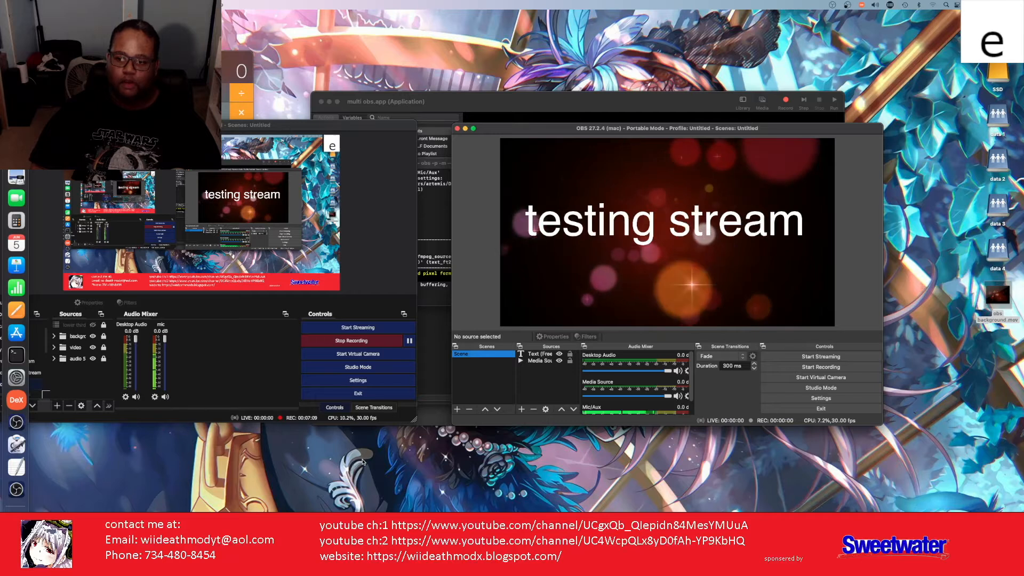
Step: Paste the OBS command again at the Terminal prompt and submit it
{"action": "left_click", "coordinate": [431, 298]}
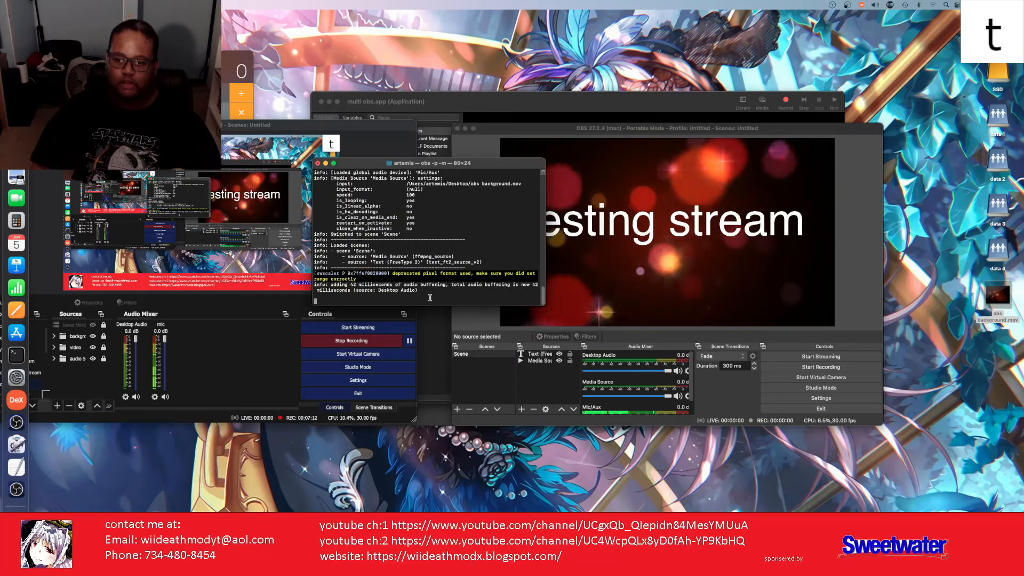
{"action": "right_click", "coordinate": [380, 295]}
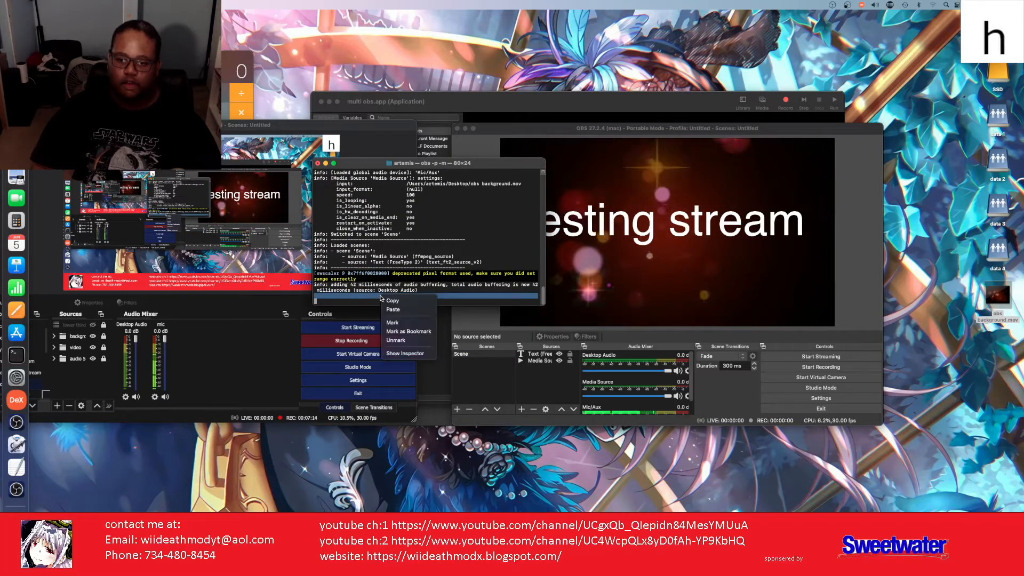
{"action": "left_click", "coordinate": [401, 313]}
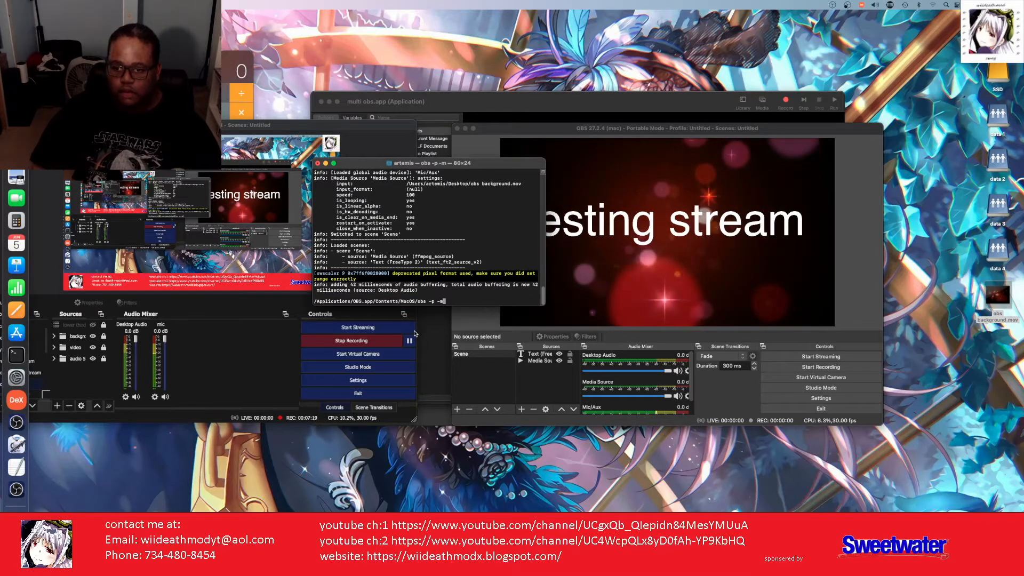
{"action": "key", "text": "Return"}
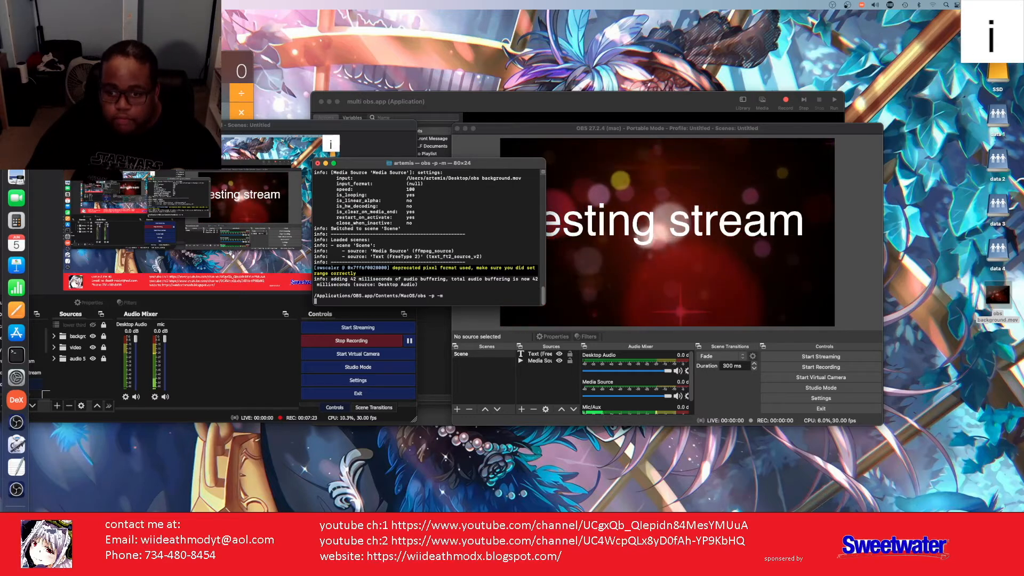
Step: Close Terminal, terminating portable OBS, and minimize the OBS window with Cmd+M
{"action": "right_click", "coordinate": [459, 297]}
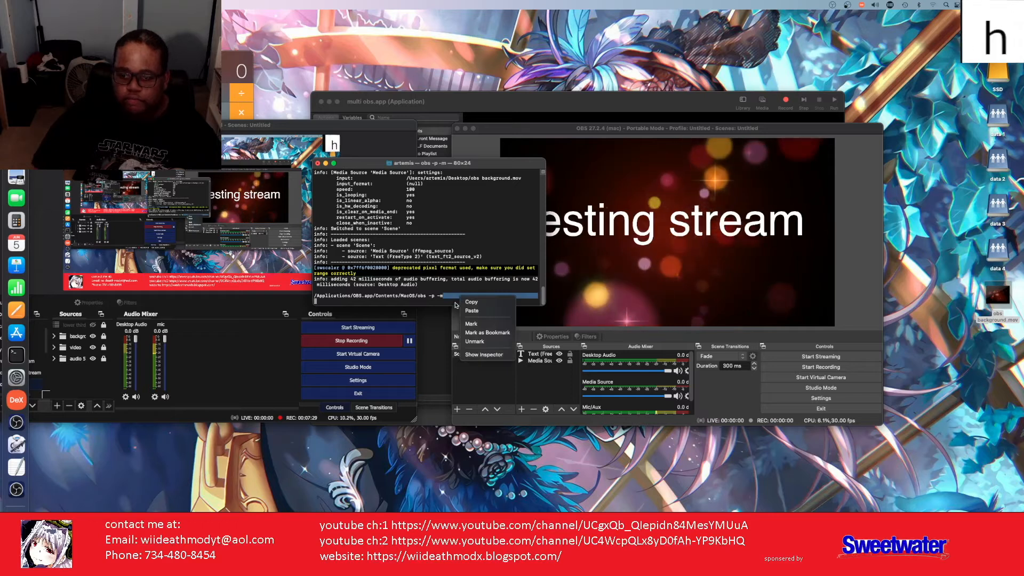
{"action": "left_click", "coordinate": [318, 162]}
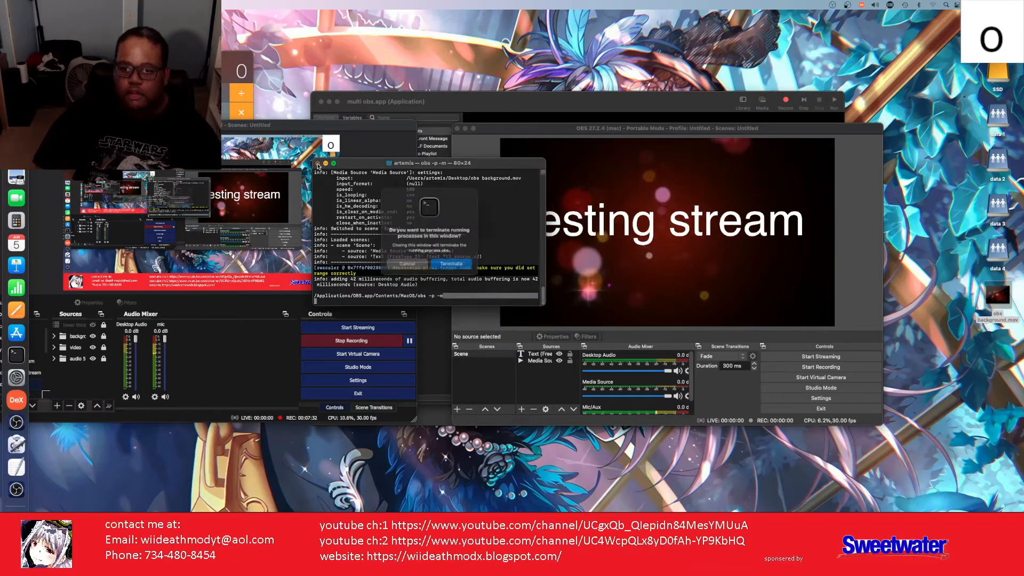
{"action": "left_click", "coordinate": [433, 266]}
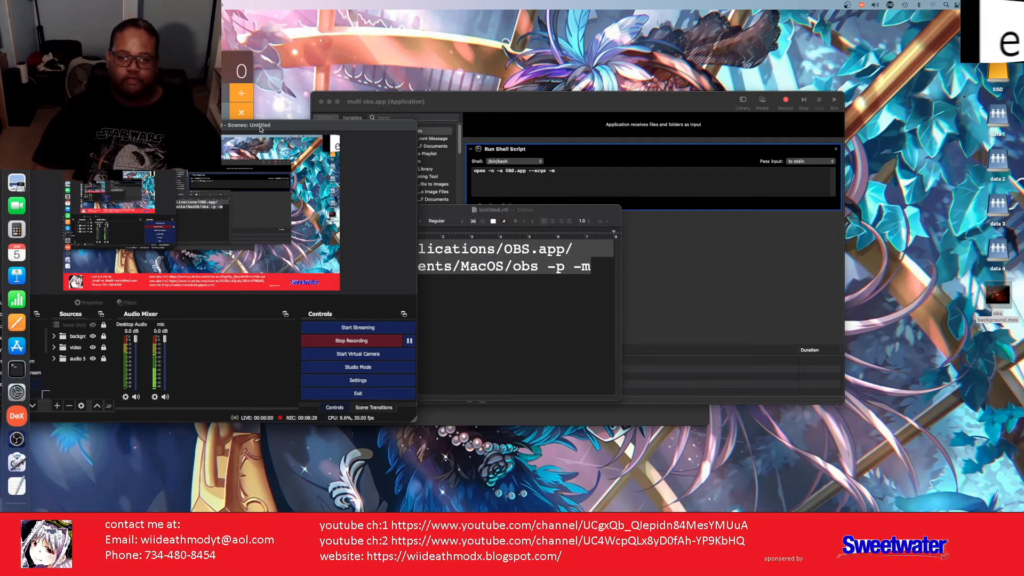
{"action": "key", "text": "super+m"}
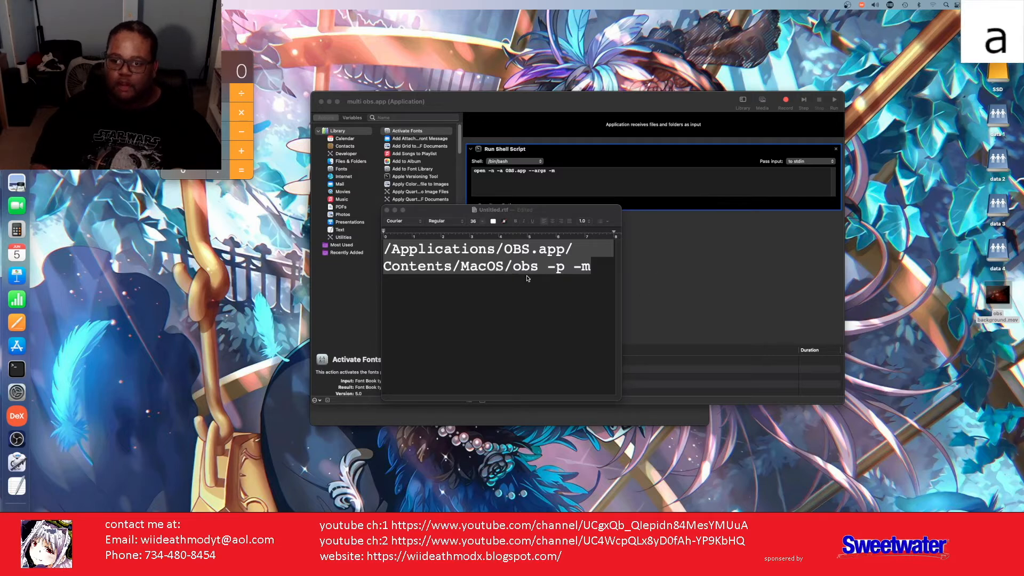
Step: Focus Automator and press Cmd+N to bring up the Workflow/Application/Quick Action chooser
{"action": "left_click", "coordinate": [643, 322]}
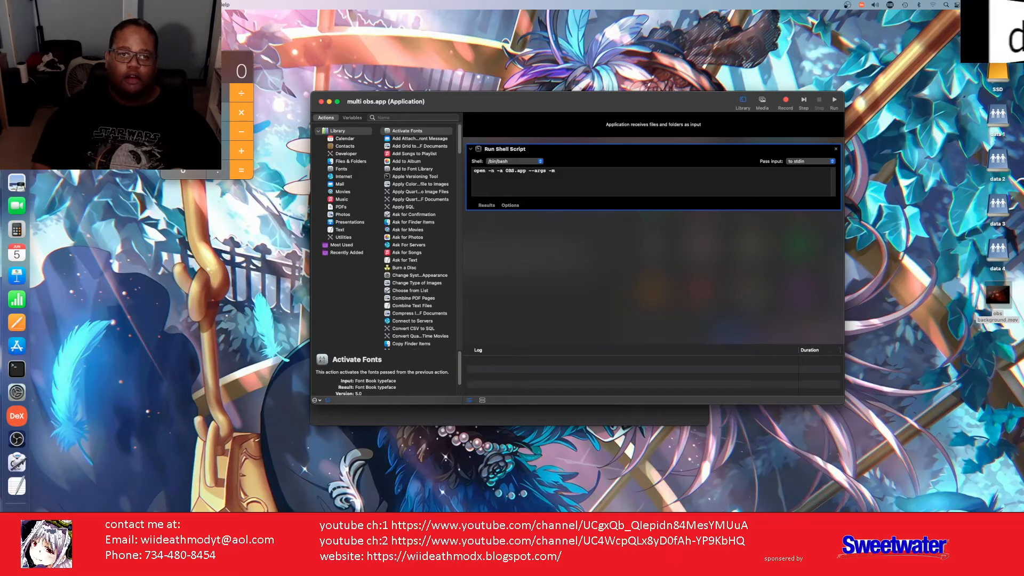
{"action": "key", "text": "super+n"}
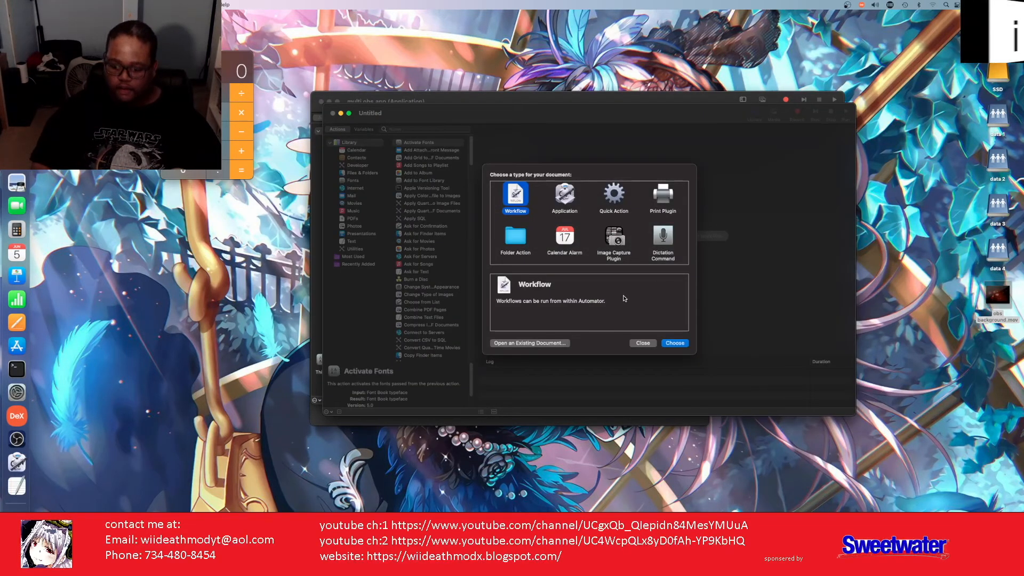
Step: Choose the Application document type and search the actions for 'shel'
{"action": "left_click", "coordinate": [565, 197]}
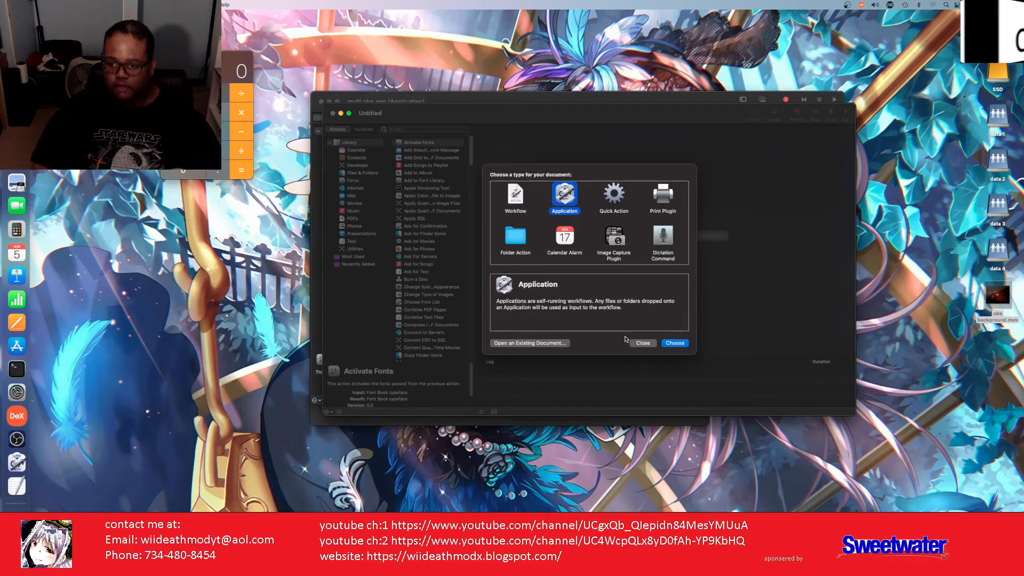
{"action": "left_click", "coordinate": [675, 344]}
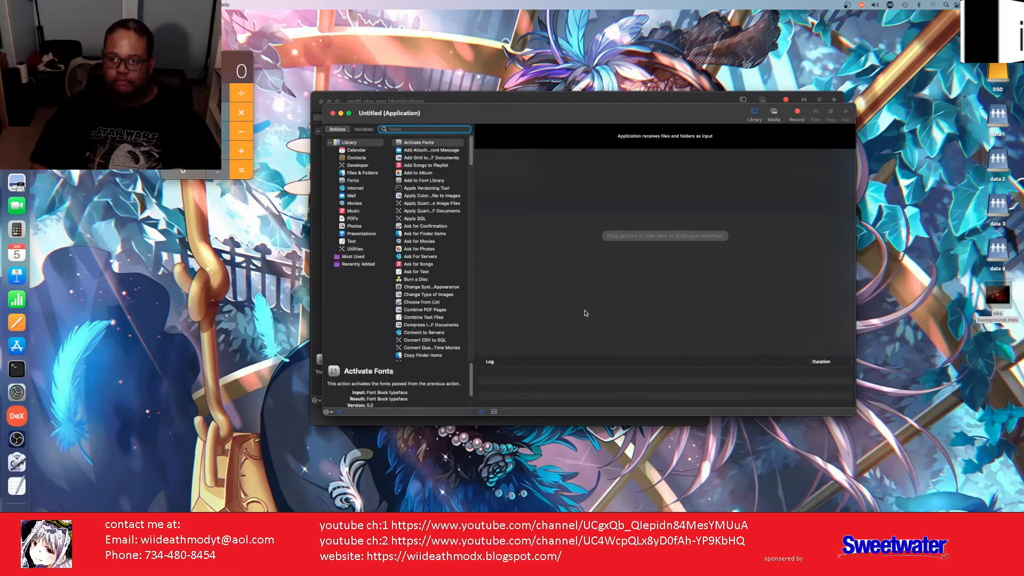
{"action": "type", "text": "shel"}
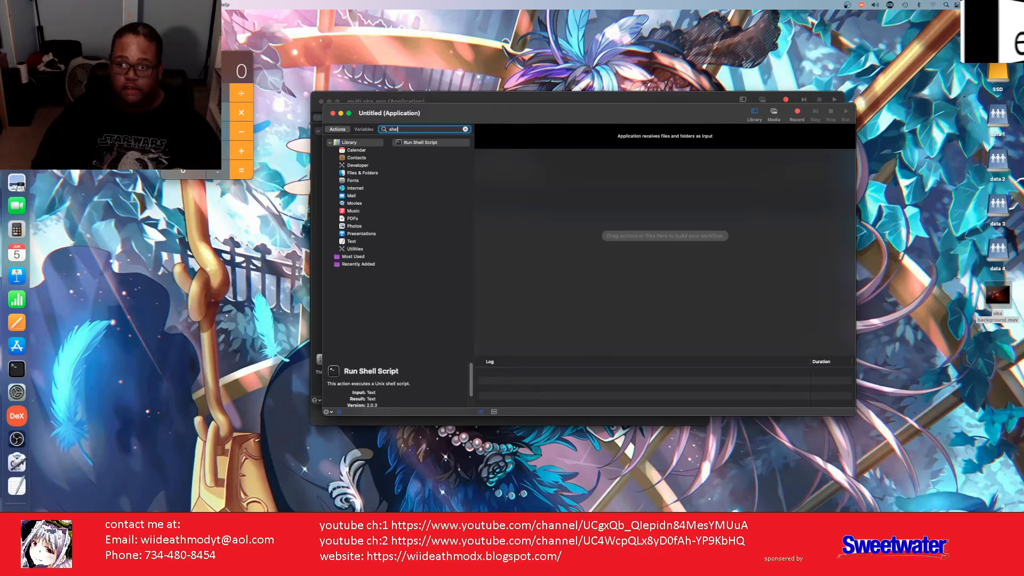
Step: Add Run Shell Script to the workflow, select its default 'cat' text, and keep /bin/zsh
{"action": "left_click_drag", "start_coordinate": [485, 176], "coordinate": [487, 178]}
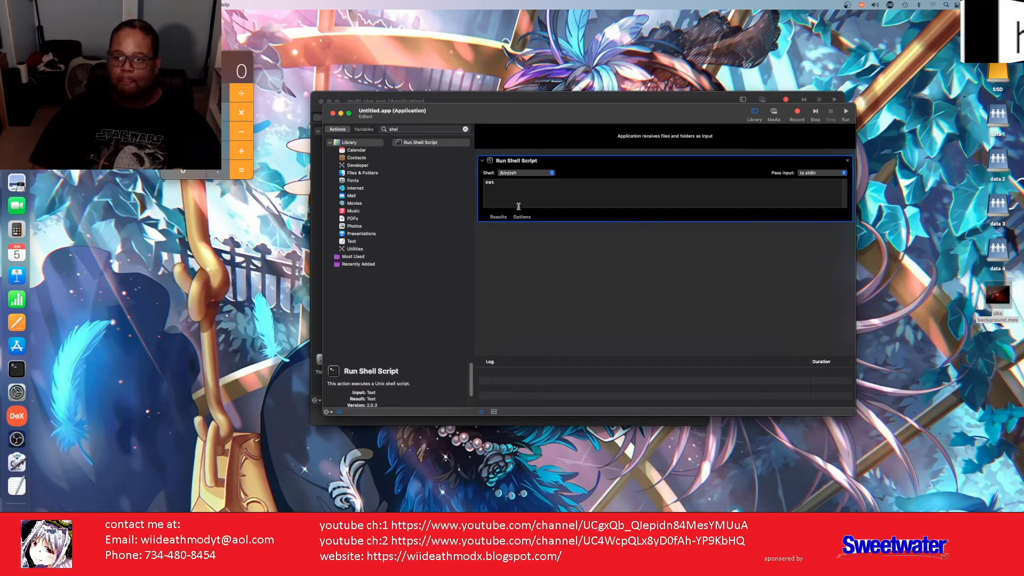
{"action": "left_click_drag", "start_coordinate": [487, 191], "coordinate": [465, 185]}
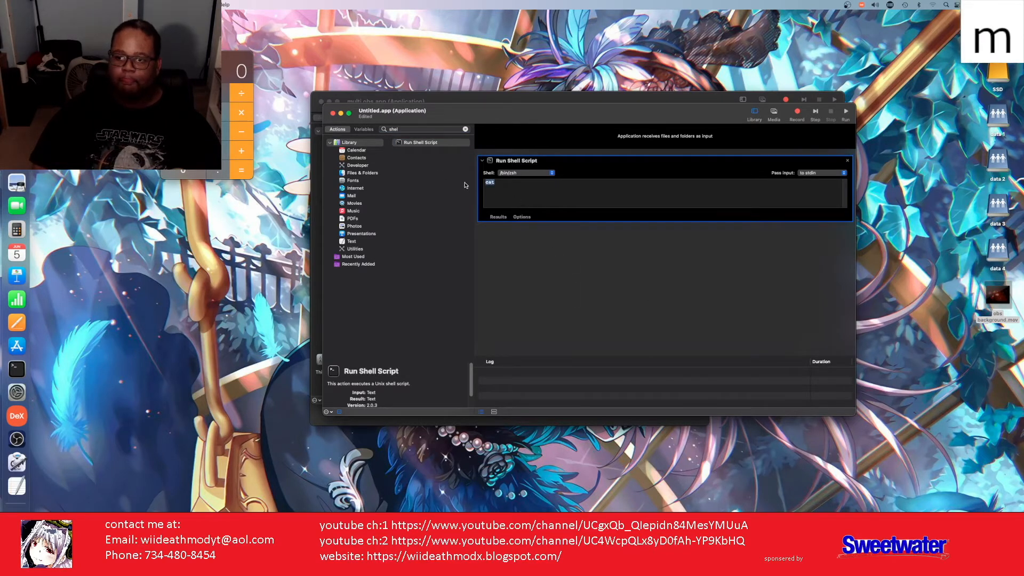
{"action": "right_click", "coordinate": [508, 188]}
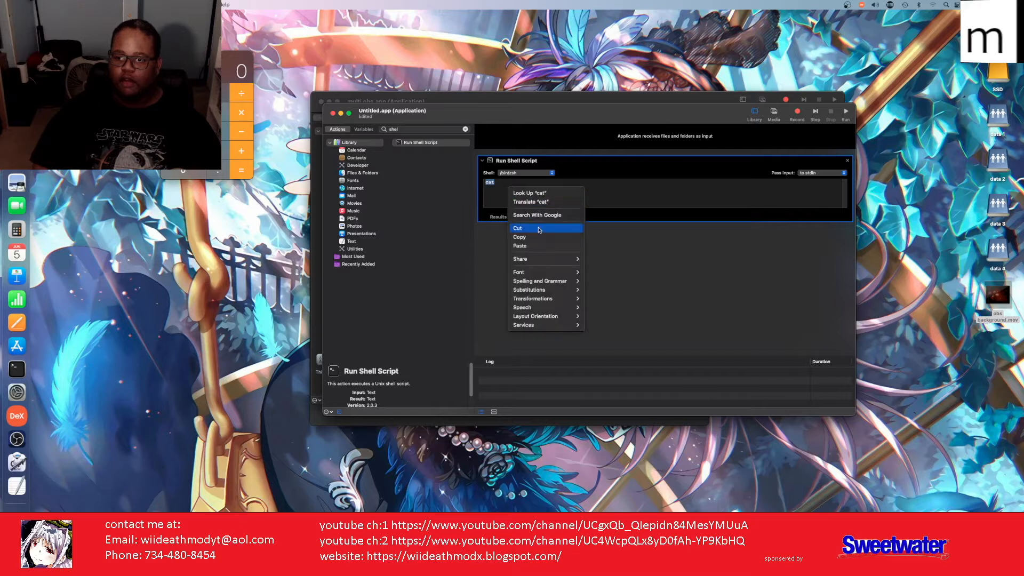
{"action": "left_click", "coordinate": [549, 178]}
{"action": "left_click", "coordinate": [550, 173]}
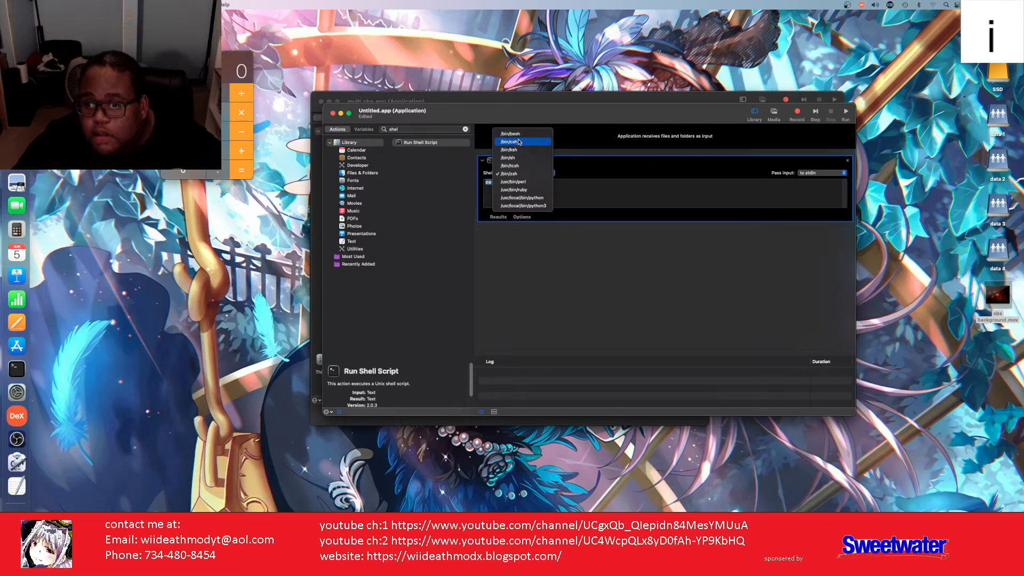
{"action": "left_click", "coordinate": [518, 173]}
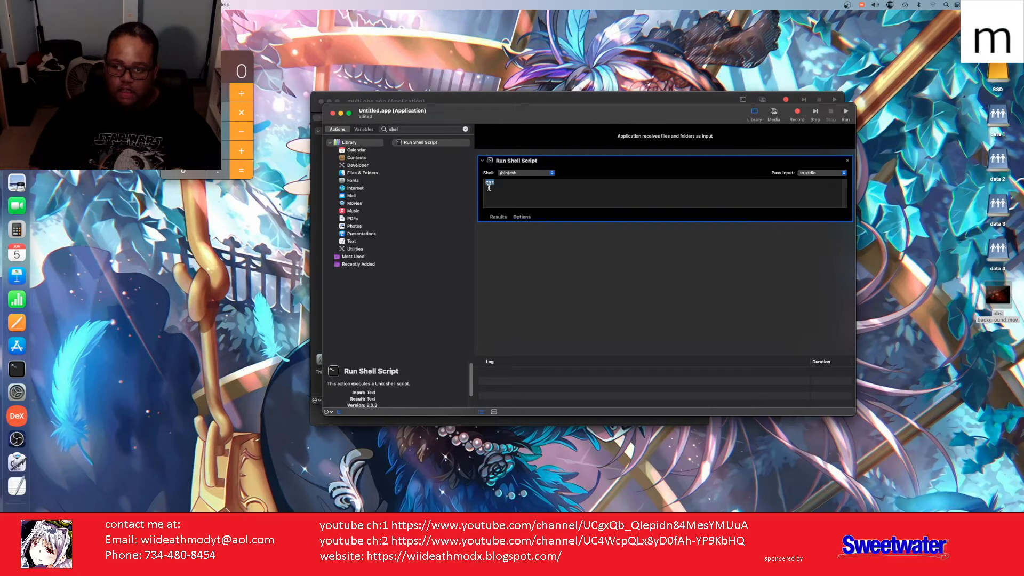
{"action": "right_click", "coordinate": [489, 186]}
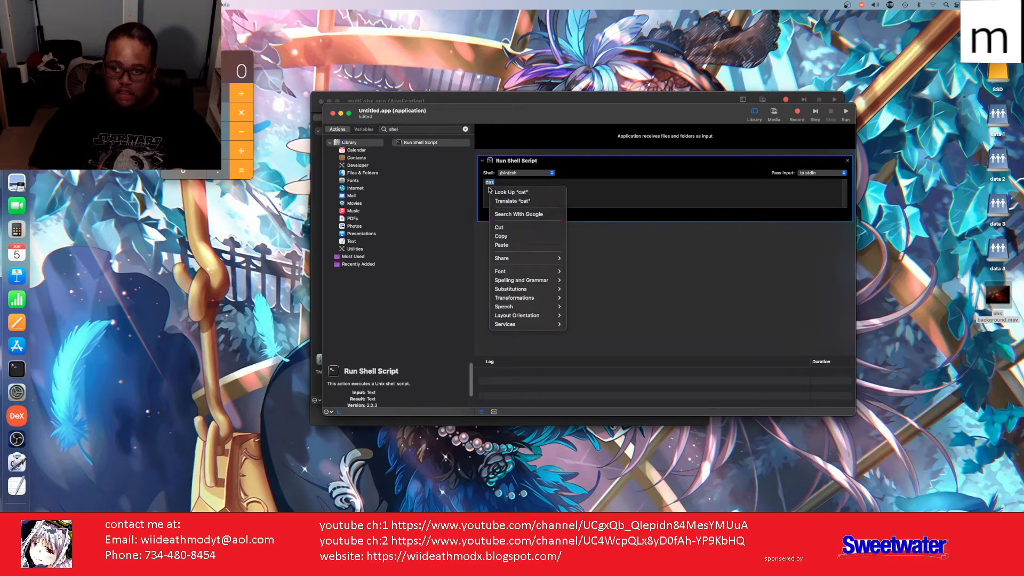
Step: Replace 'cat' with '/Applications/OBS.app/Contents/MacOS/obs -p -m' and test-run the workflow
{"action": "left_click", "coordinate": [517, 246]}
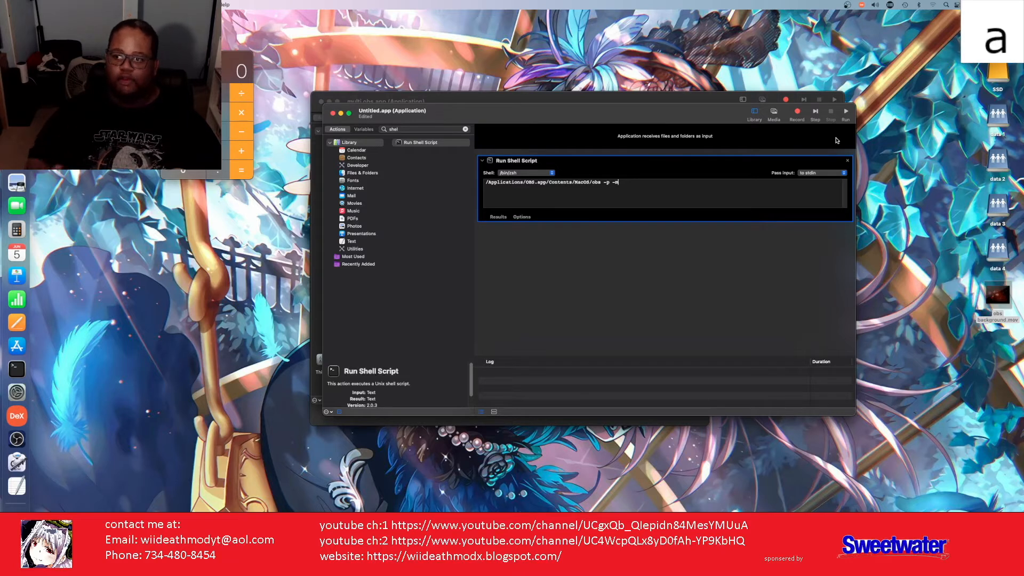
{"action": "left_click", "coordinate": [847, 113]}
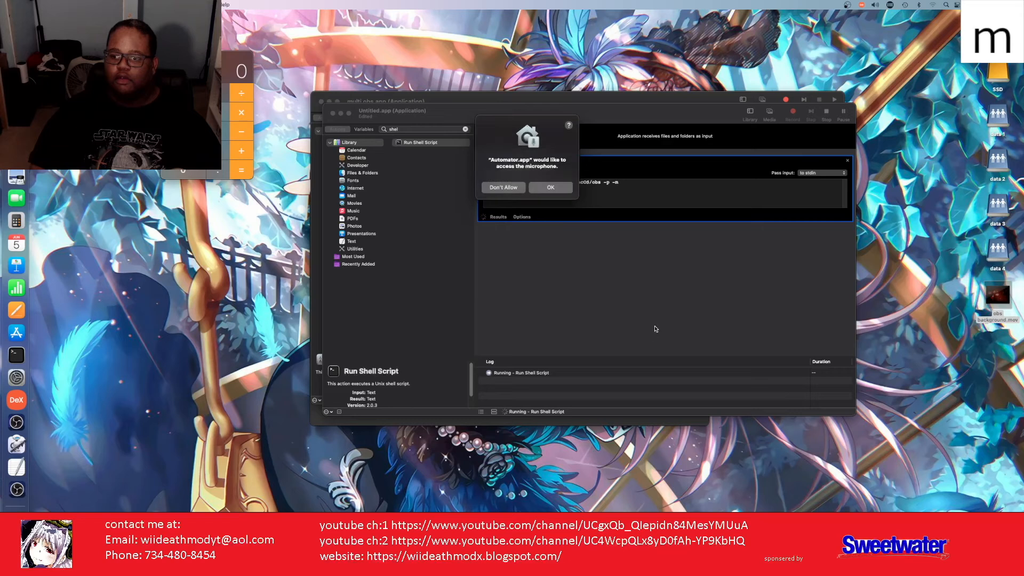
Step: Allow microphone access and move the workflow window aside to reveal the portable OBS
{"action": "left_click", "coordinate": [547, 192]}
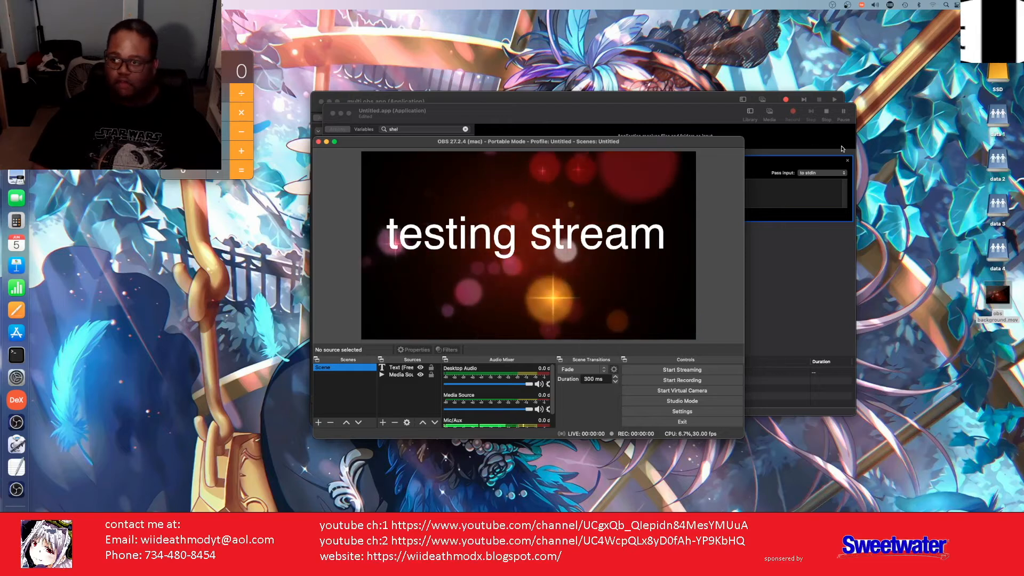
{"action": "left_click", "coordinate": [713, 116]}
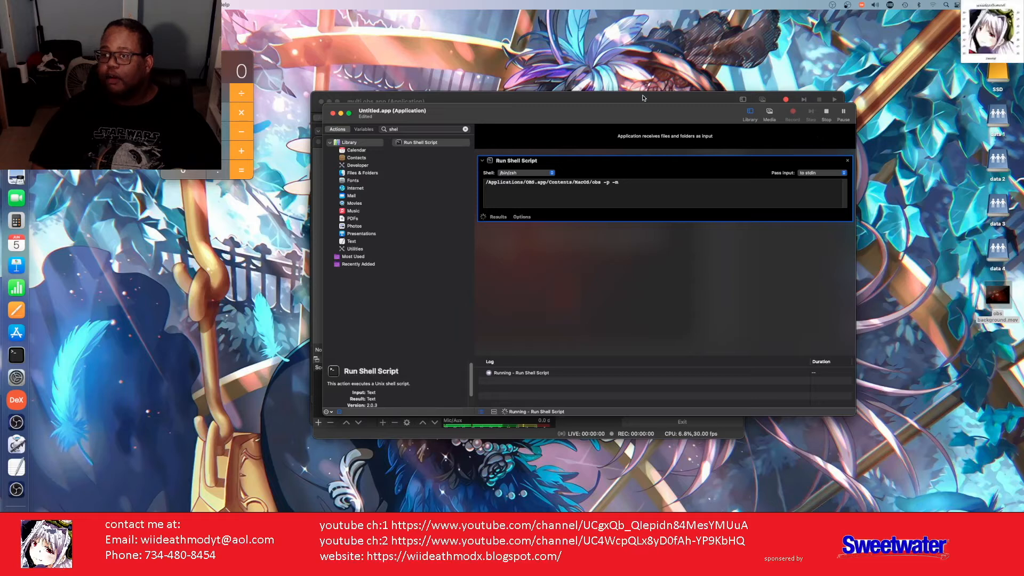
{"action": "left_click_drag", "start_coordinate": [577, 110], "coordinate": [666, 90]}
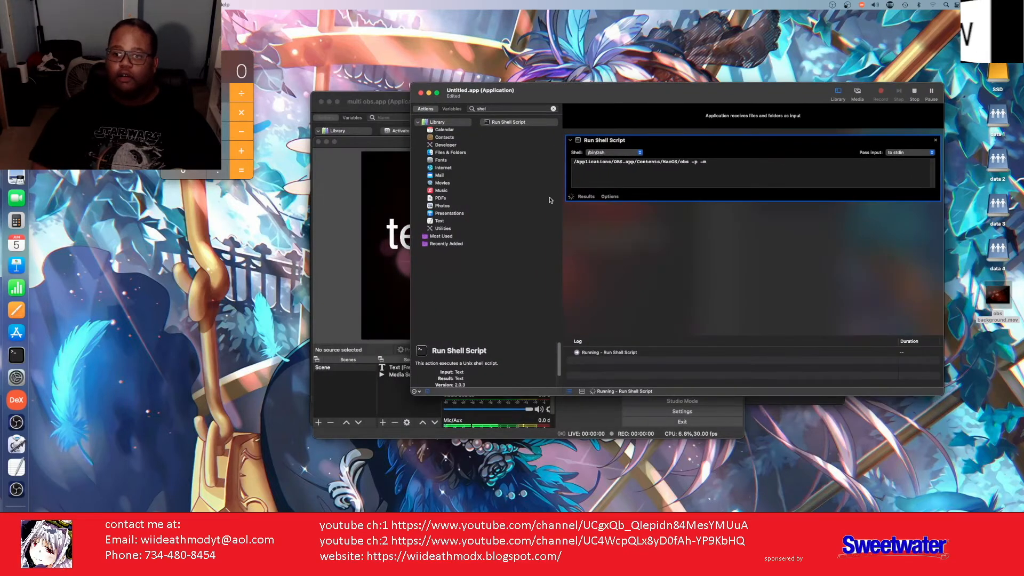
Step: Close the old multi obs.app workflow, quit the portable OBS test, and dismiss the script error
{"action": "left_click", "coordinate": [321, 102]}
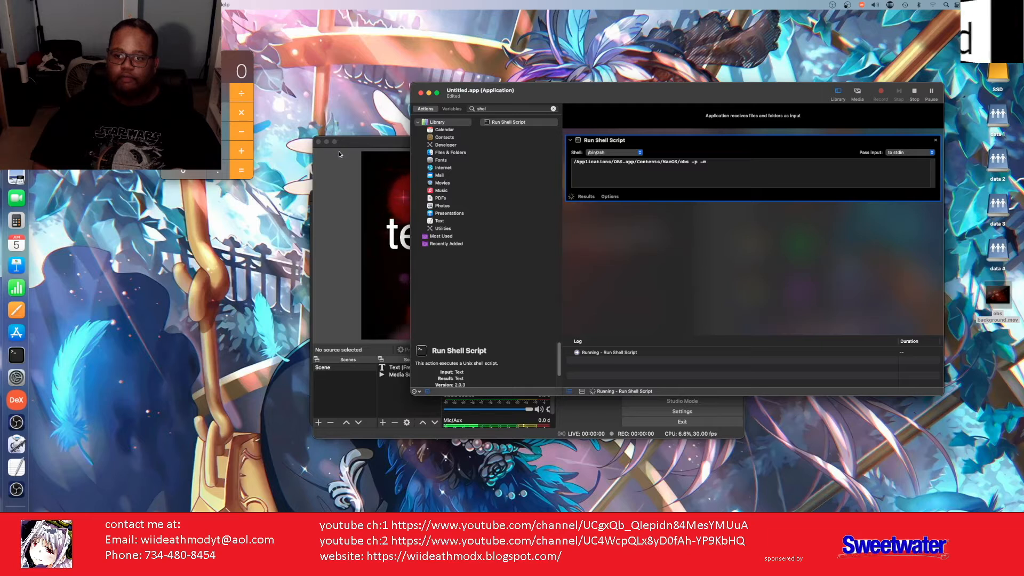
{"action": "left_click", "coordinate": [341, 179]}
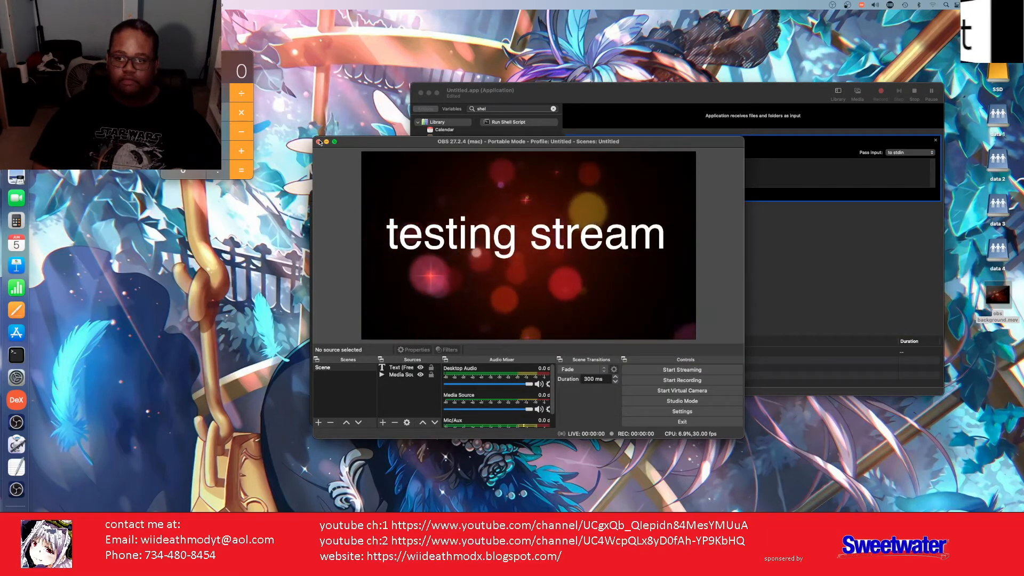
{"action": "left_click", "coordinate": [318, 141]}
{"action": "left_click", "coordinate": [687, 314]}
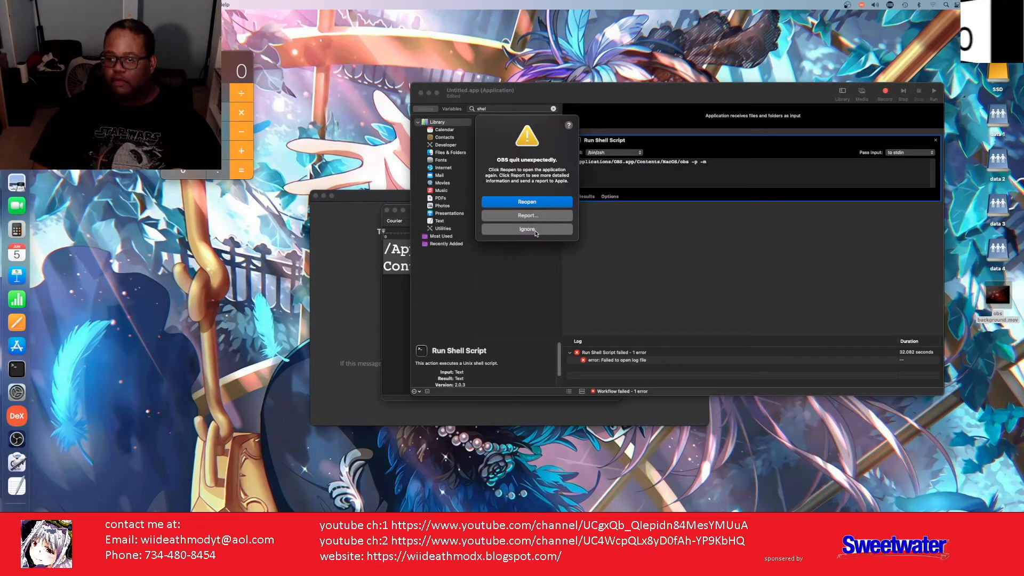
Step: Dismiss the OBS crash report and save the workflow as application 'portable obs' on the Desktop
{"action": "left_click", "coordinate": [527, 229]}
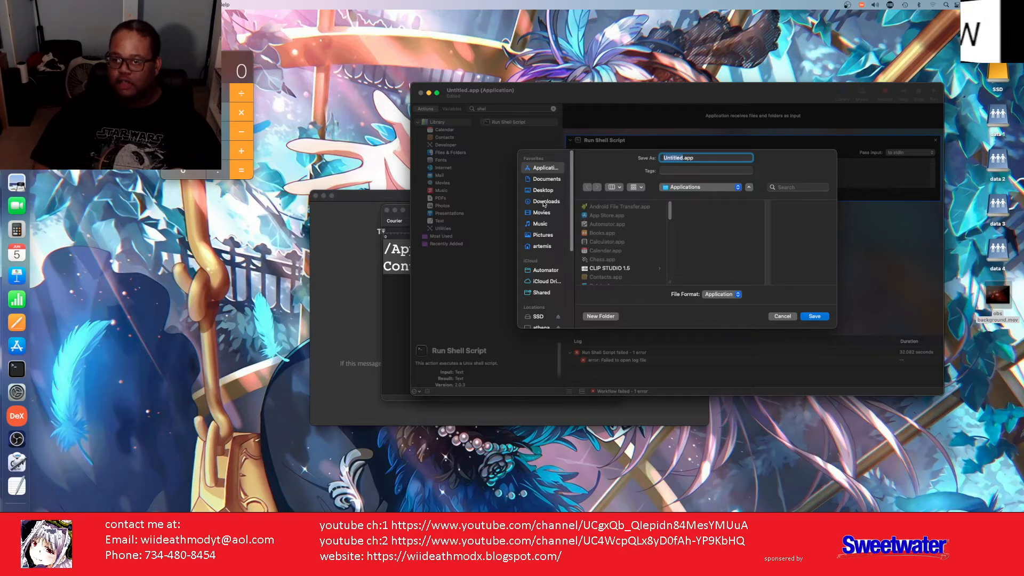
{"action": "left_click", "coordinate": [542, 191]}
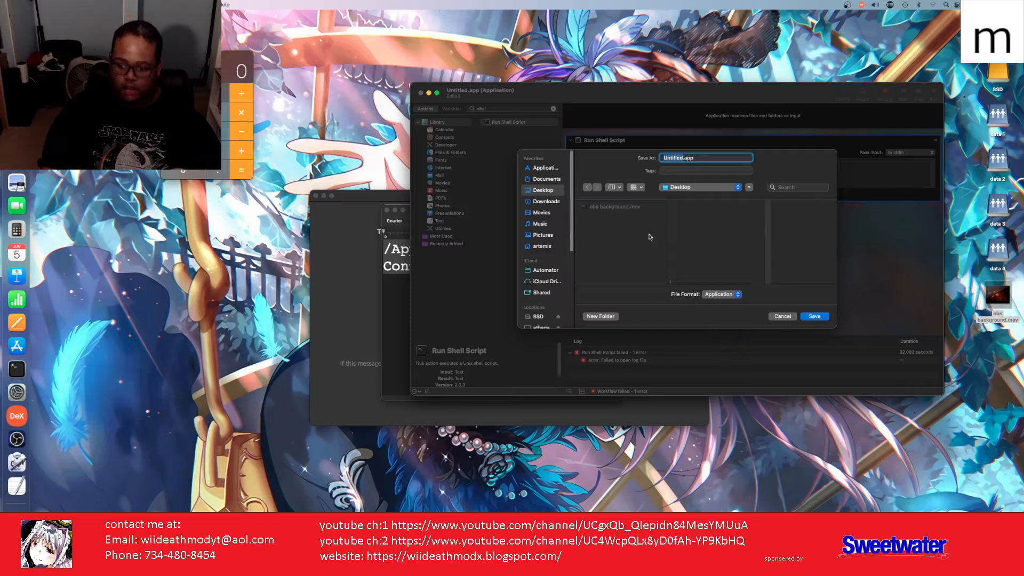
{"action": "type", "text": "r"}
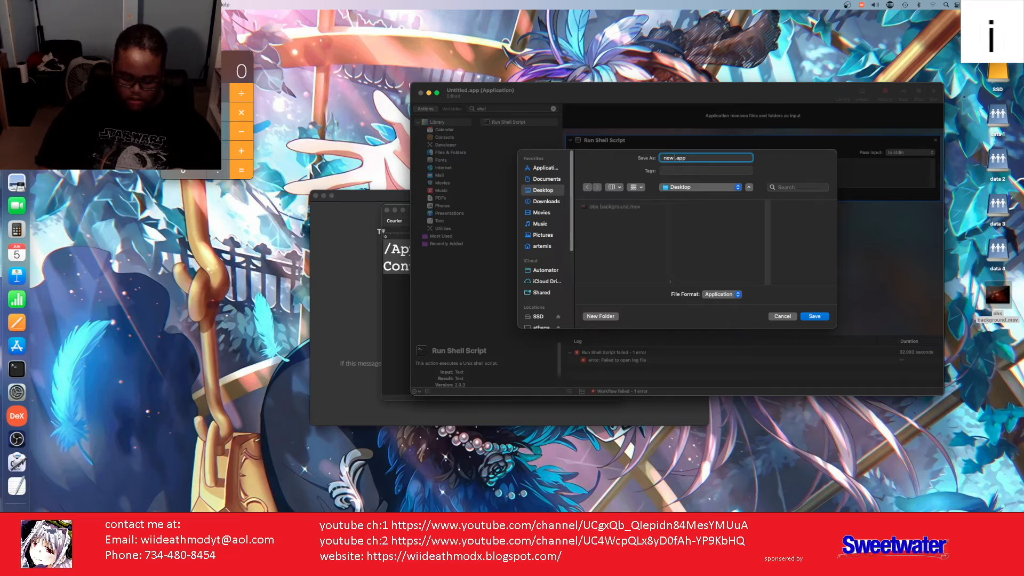
{"action": "key", "text": "BackSpace"}
{"action": "key", "text": "BackSpace"}
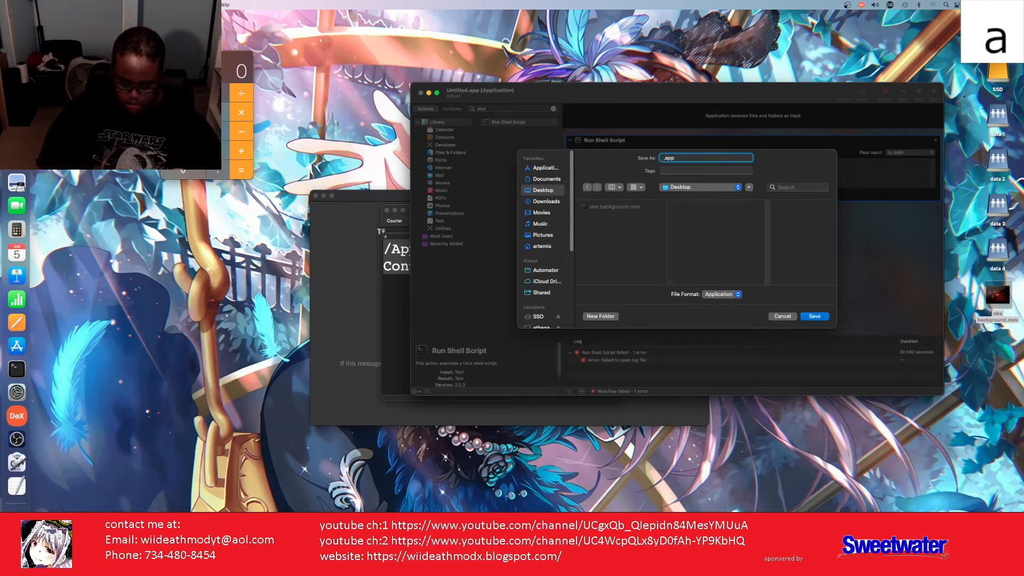
{"action": "type", "text": "portab"}
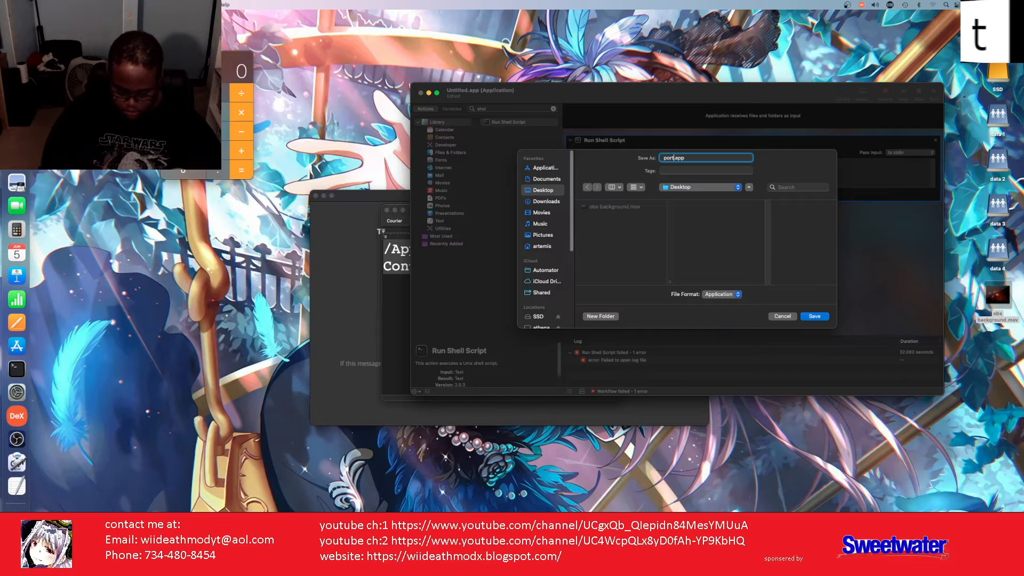
{"action": "type", "text": "le "}
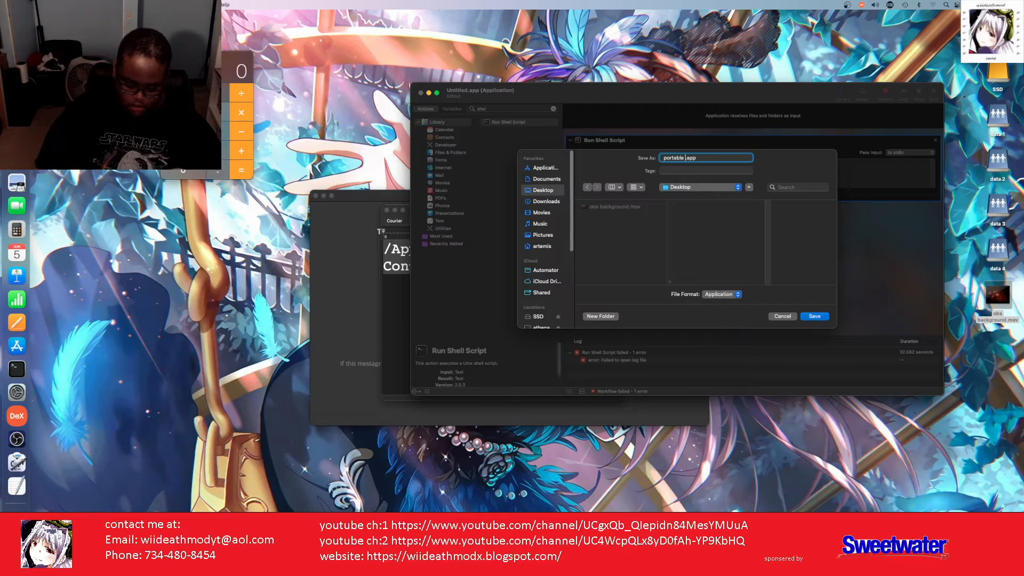
{"action": "type", "text": "obs"}
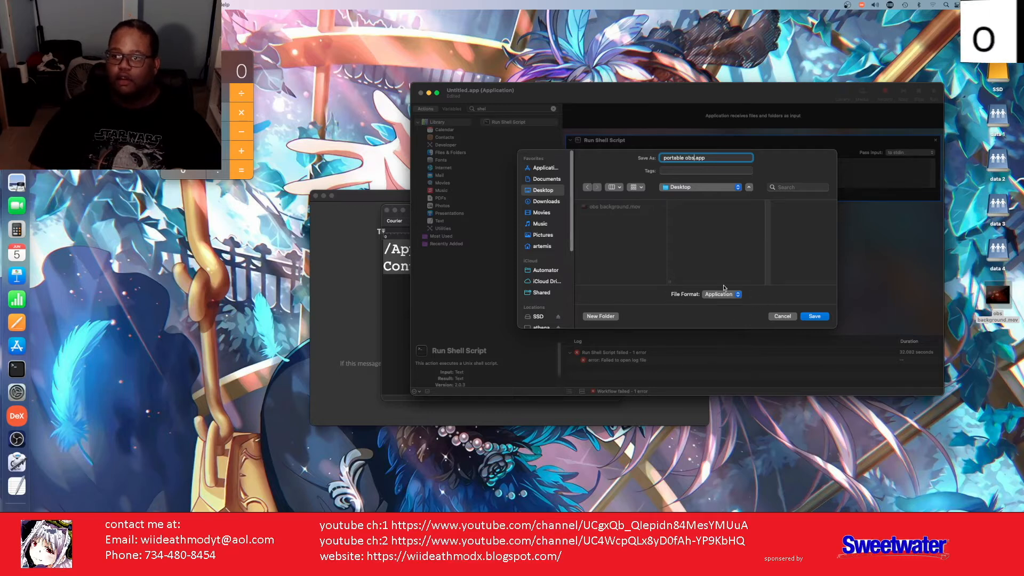
{"action": "left_click", "coordinate": [814, 317]}
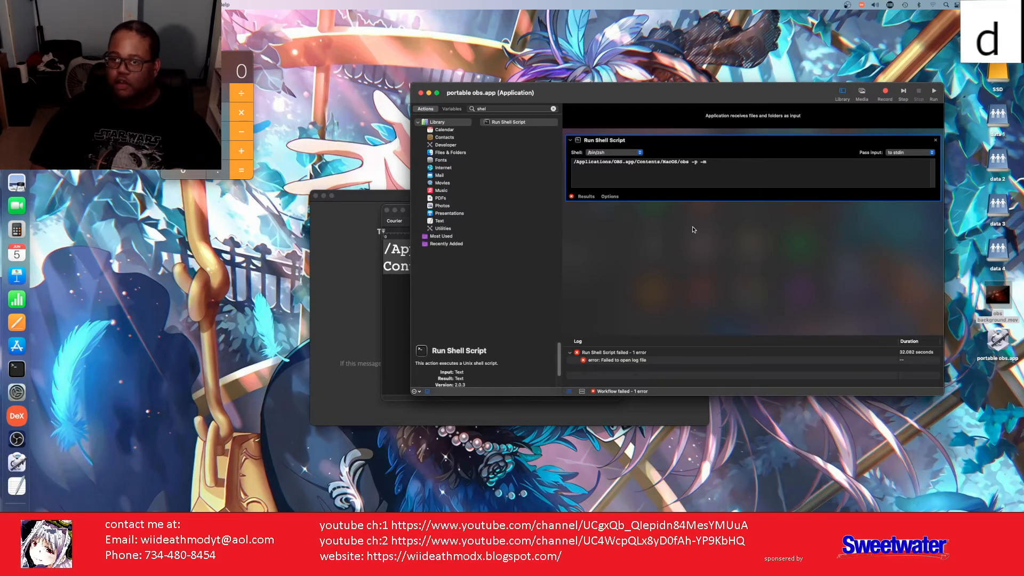
Step: Close the workflow, launch portable obs.app from the Desktop, and allow microphone and Desktop folder access
{"action": "left_click", "coordinate": [421, 93]}
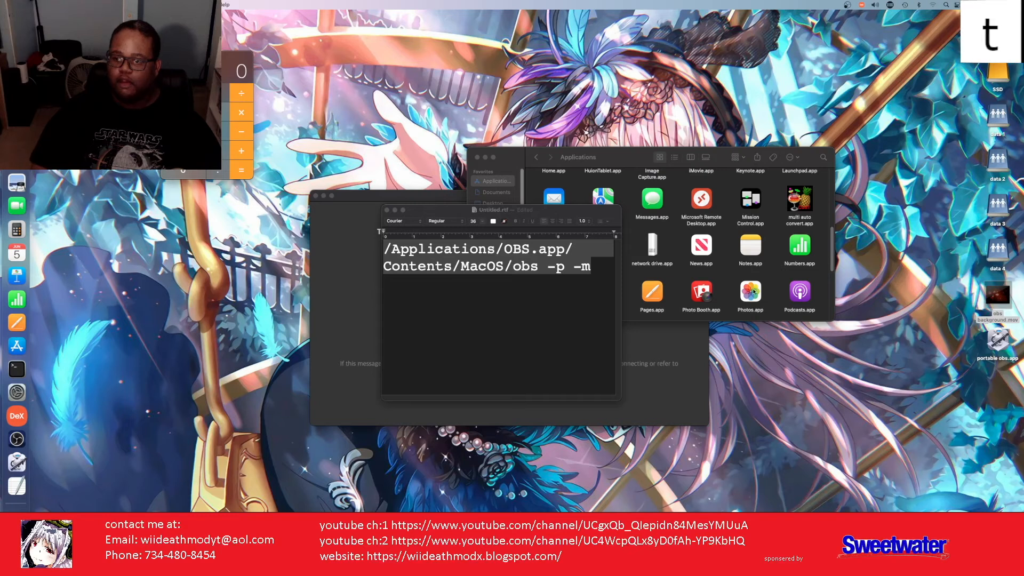
{"action": "double_click", "coordinate": [997, 341]}
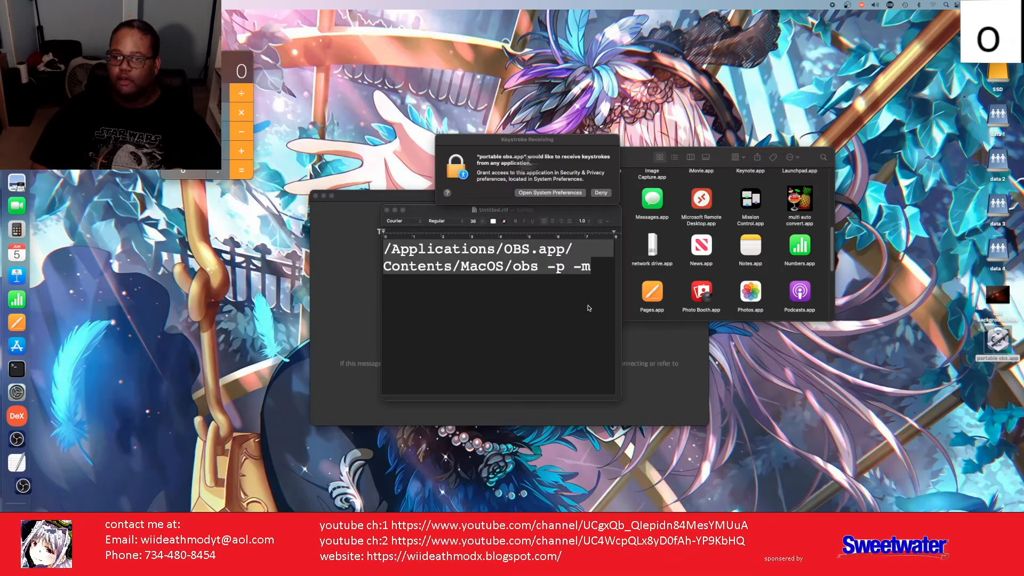
{"action": "left_click", "coordinate": [543, 206]}
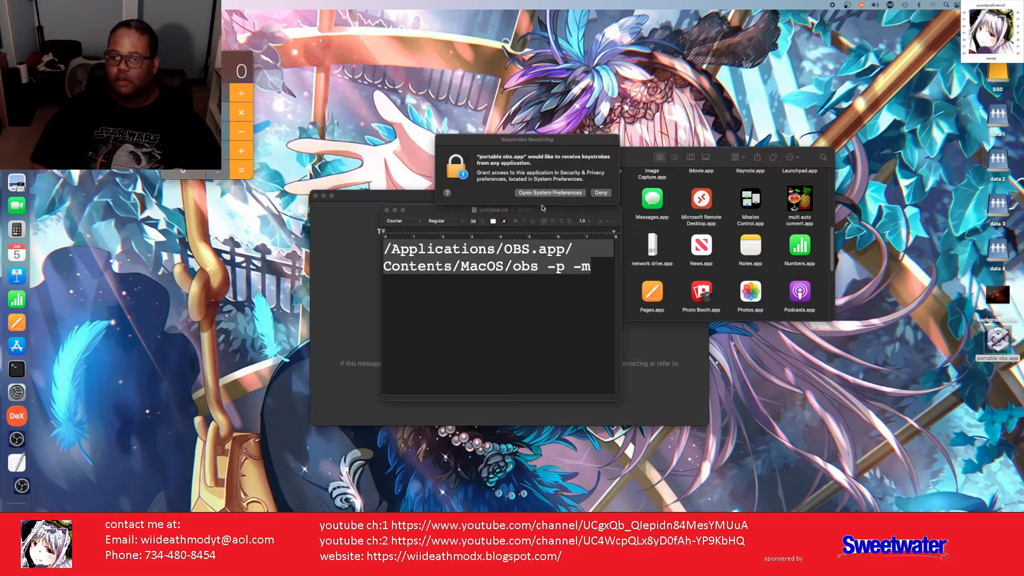
{"action": "left_click", "coordinate": [544, 196]}
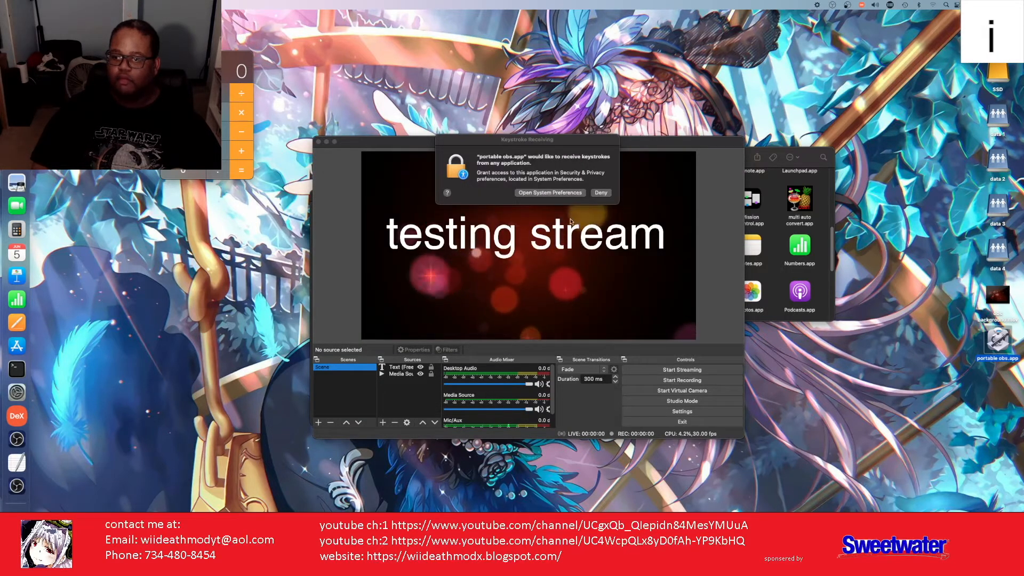
{"action": "key", "text": "d"}
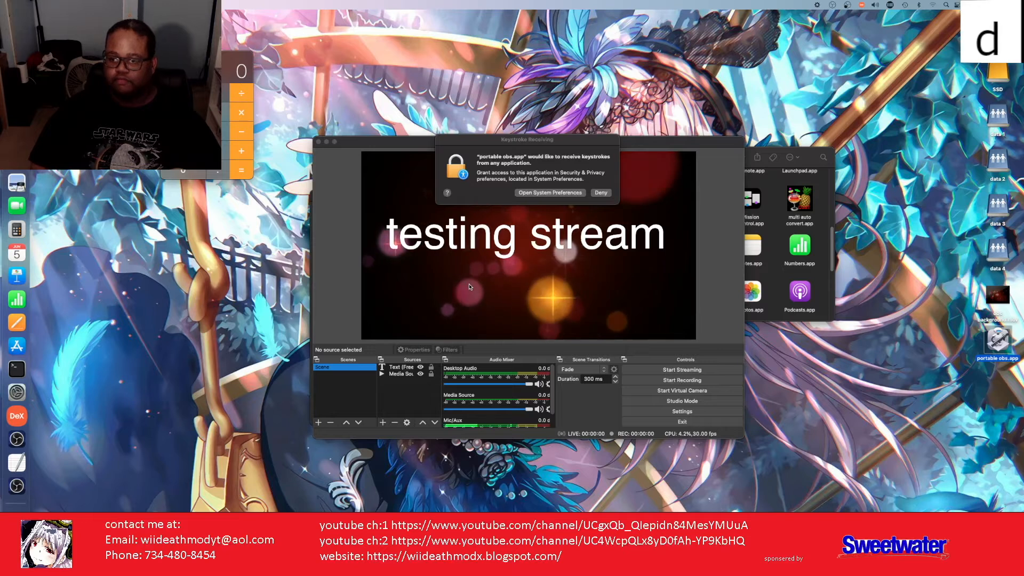
{"action": "key", "text": "e"}
{"action": "key", "text": "a"}
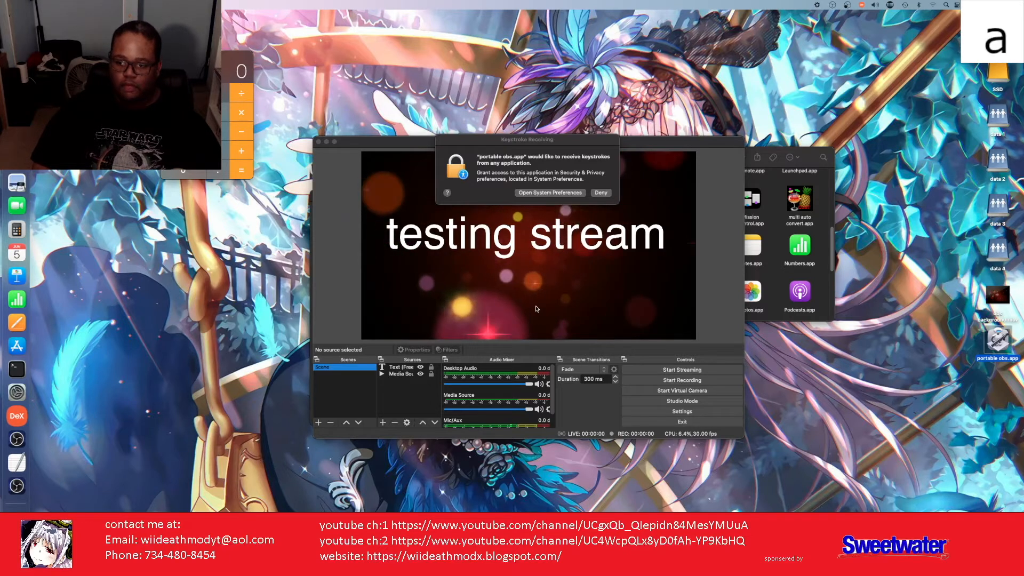
{"action": "key", "text": "t"}
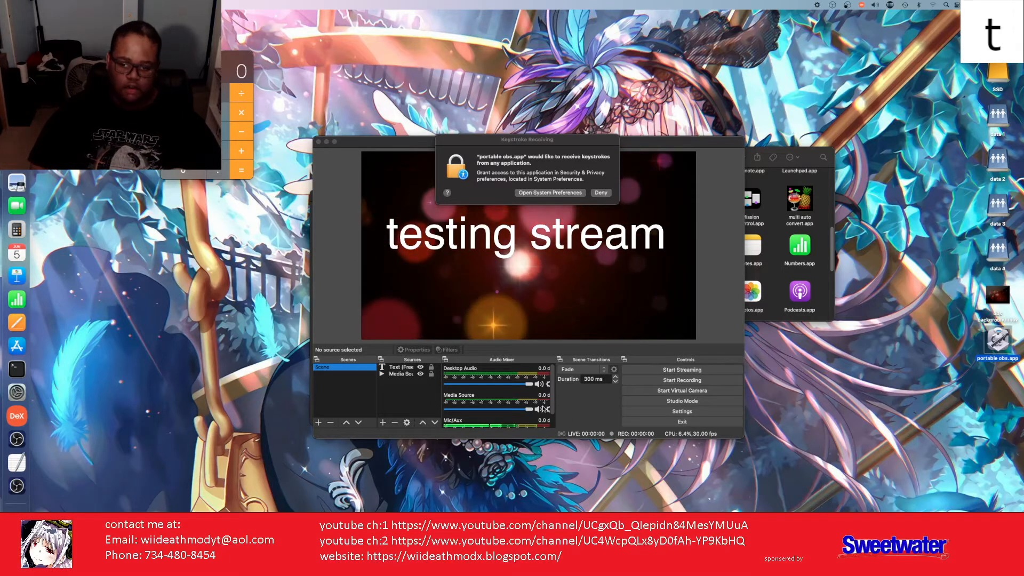
{"action": "key", "text": "h"}
{"action": "key", "text": "m"}
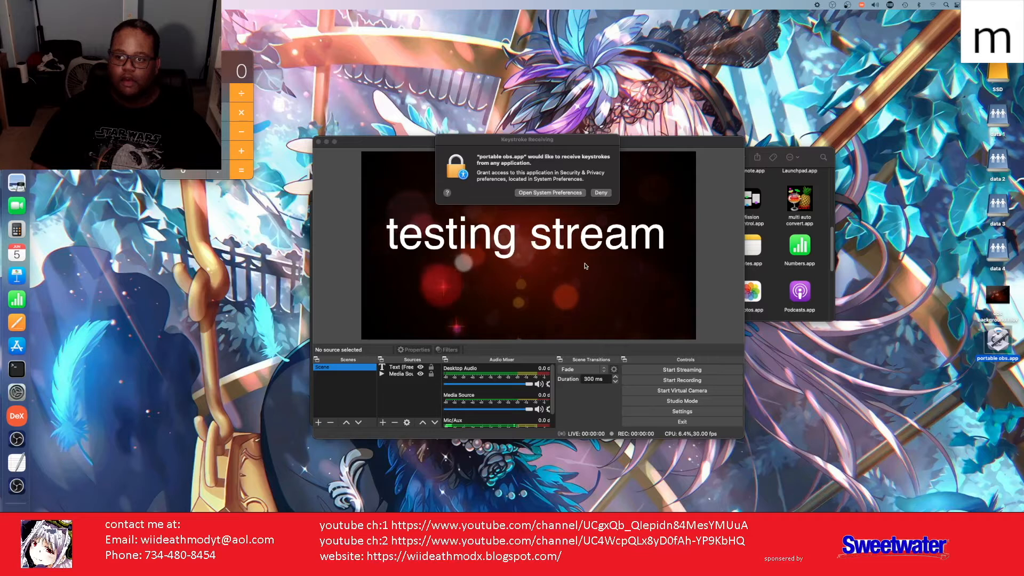
{"action": "key", "text": "o"}
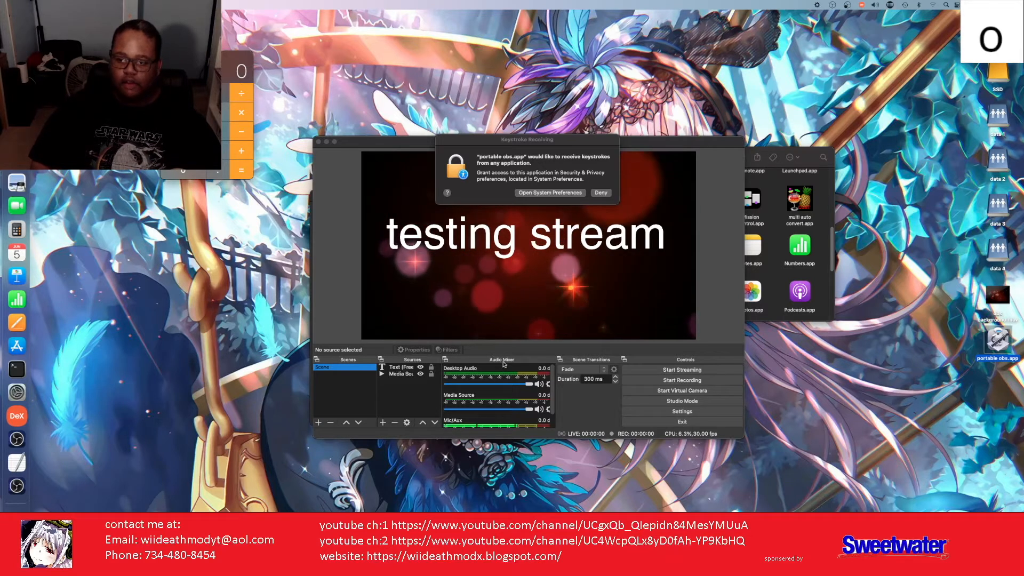
{"action": "key", "text": "d"}
{"action": "key", "text": "shift+w"}
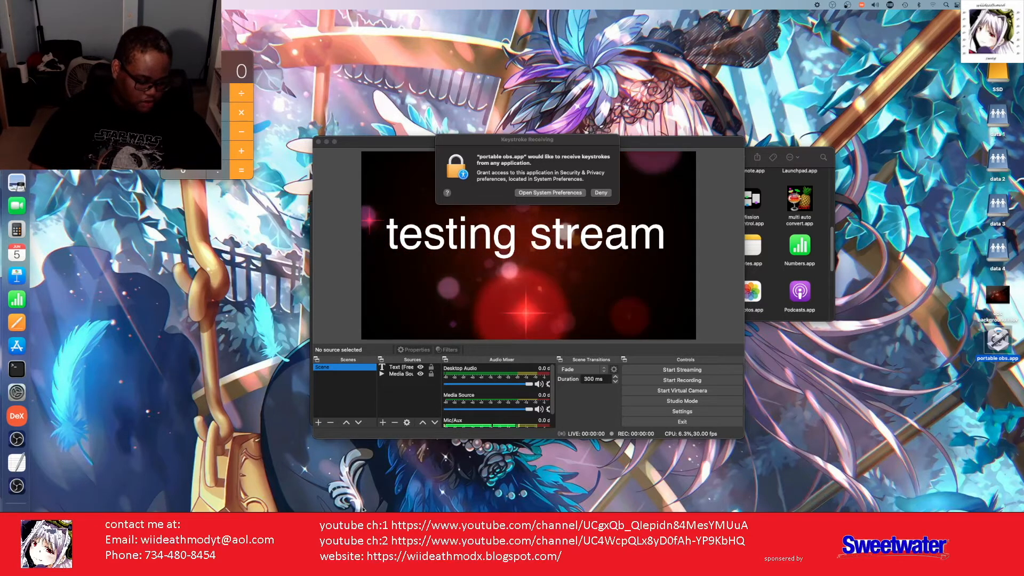
{"action": "key", "text": "shift+w"}
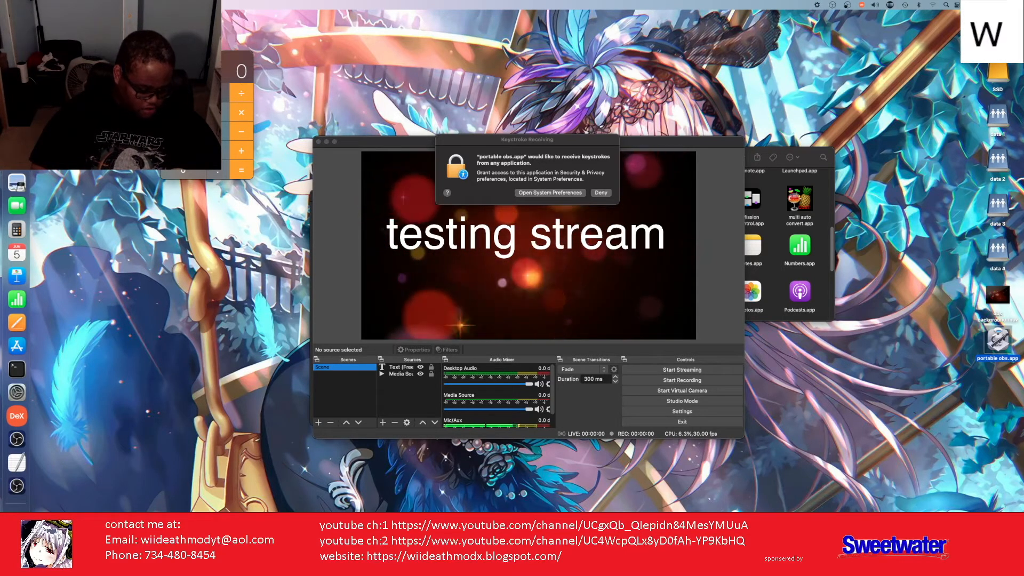
{"action": "key", "text": "i"}
{"action": "key", "text": "i"}
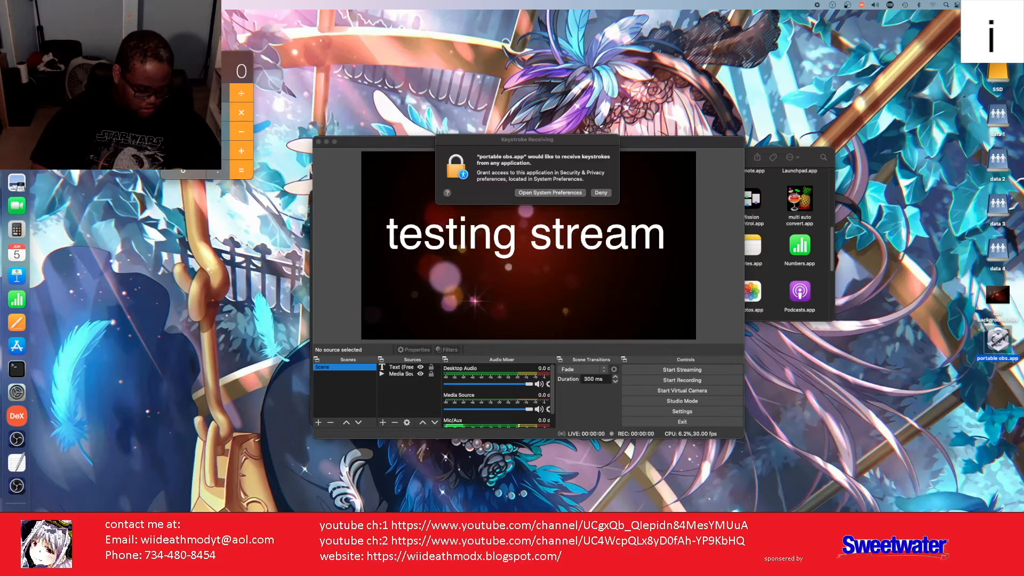
{"action": "key", "text": "d"}
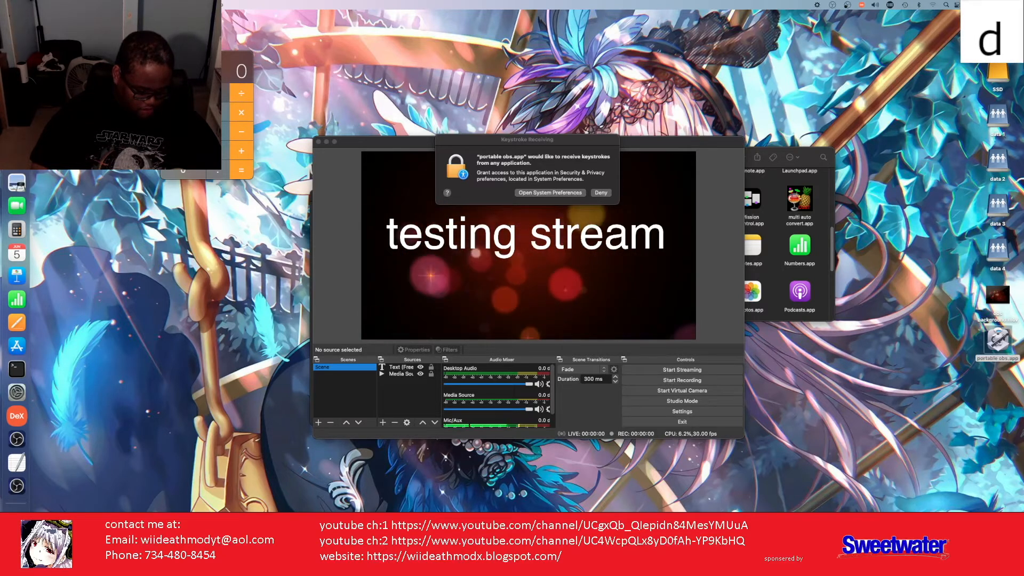
{"action": "key", "text": "e"}
{"action": "key", "text": "a"}
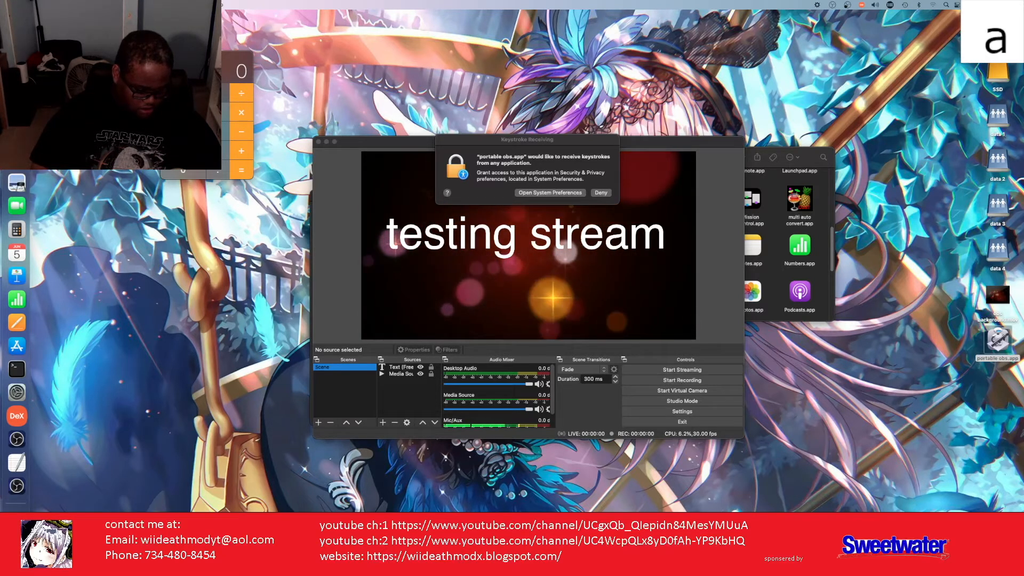
{"action": "key", "text": "t"}
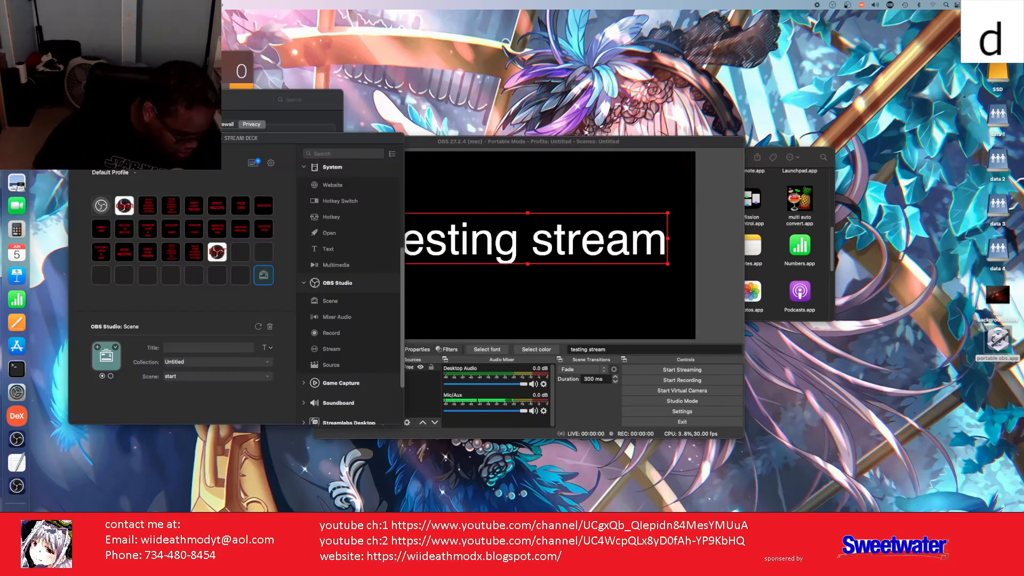
Step: Type the repeated key sequence 'eathmodWOdWideathmodwideathmod' with portable OBS showing 'testing stream'
{"action": "key", "text": "e"}
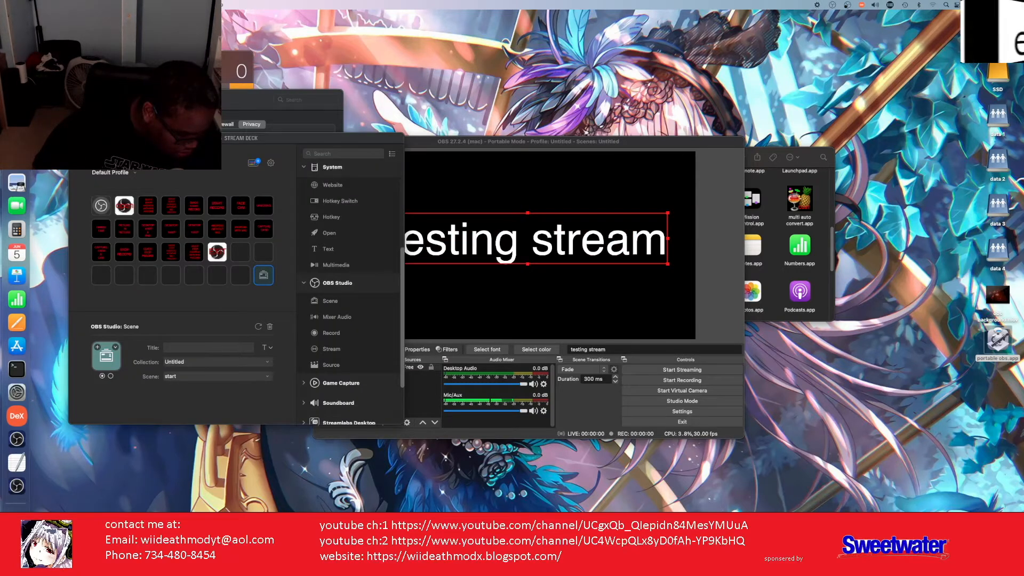
{"action": "key", "text": "a"}
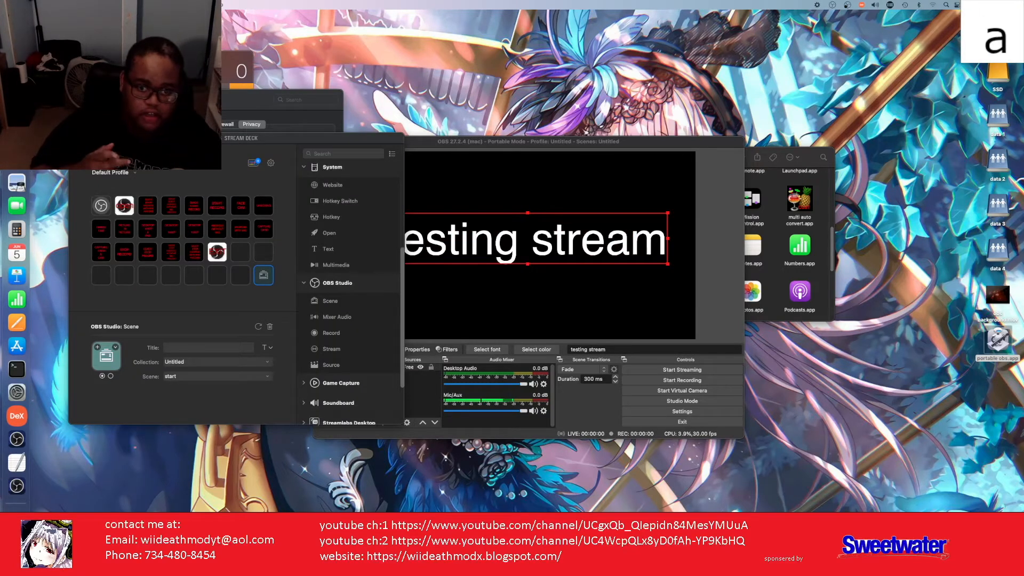
{"action": "key", "text": "t"}
{"action": "key", "text": "h"}
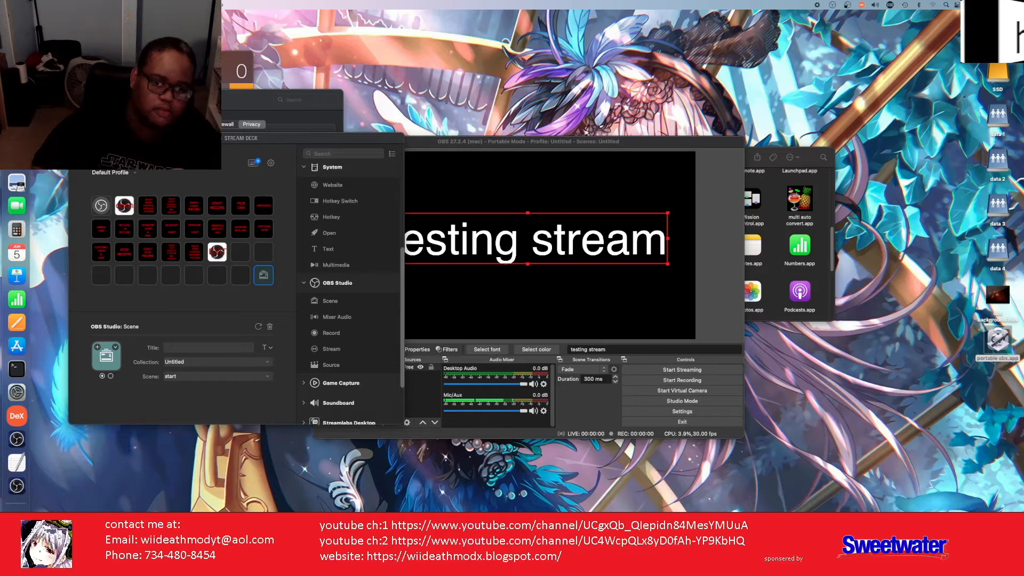
{"action": "key", "text": "m"}
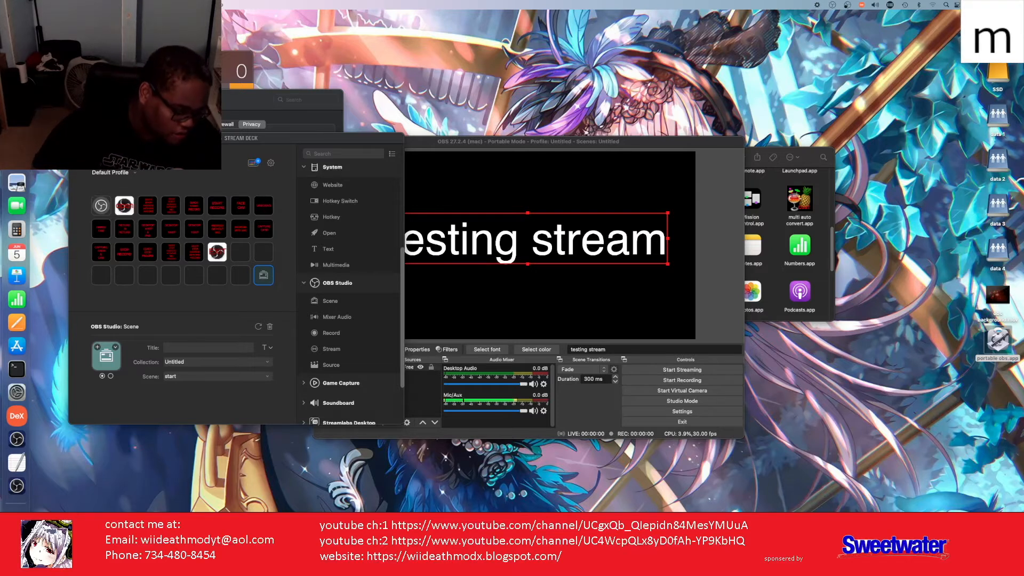
{"action": "key", "text": "o"}
{"action": "key", "text": "d"}
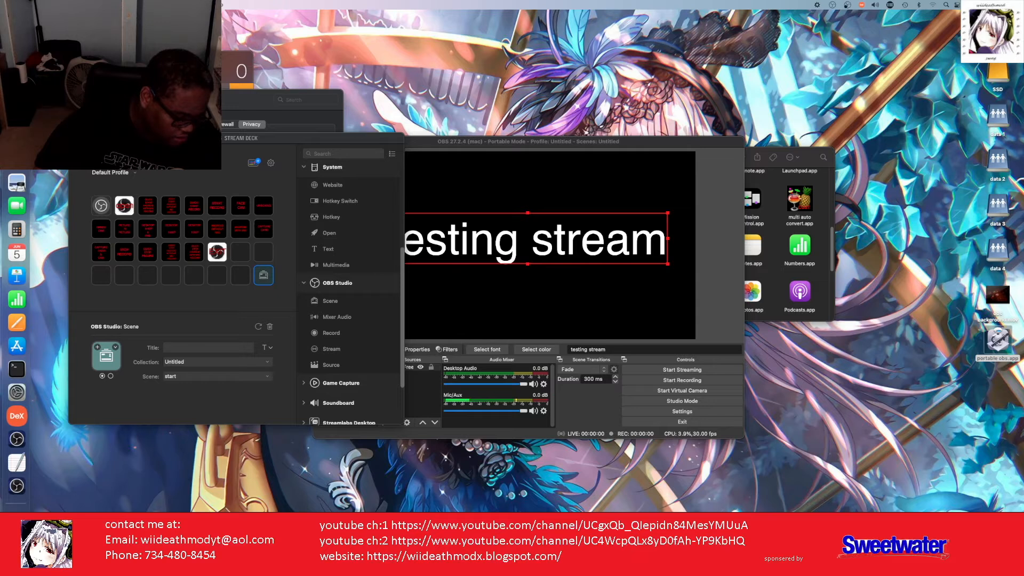
{"action": "key", "text": "shift+w"}
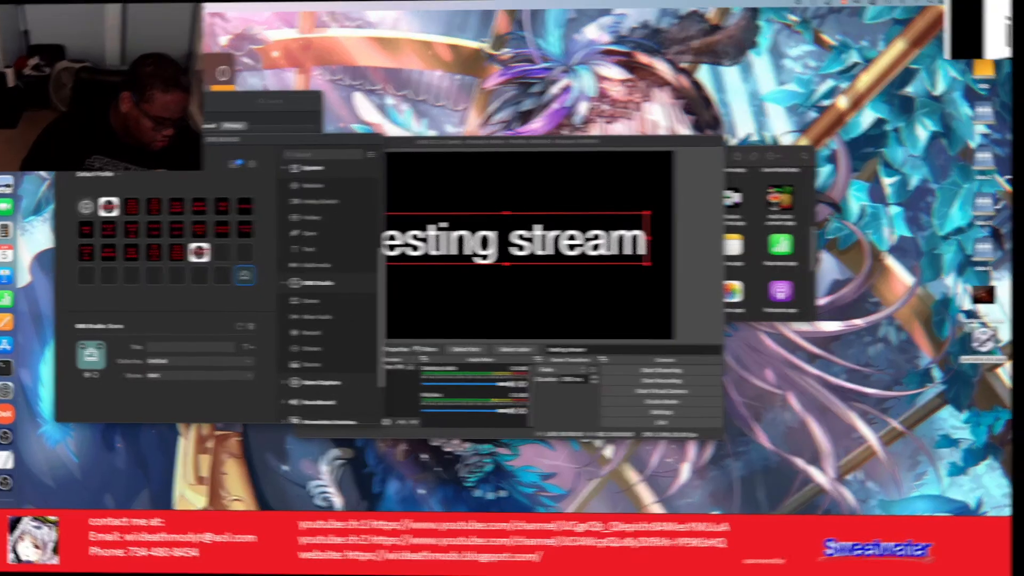
{"action": "key", "text": "shift+o"}
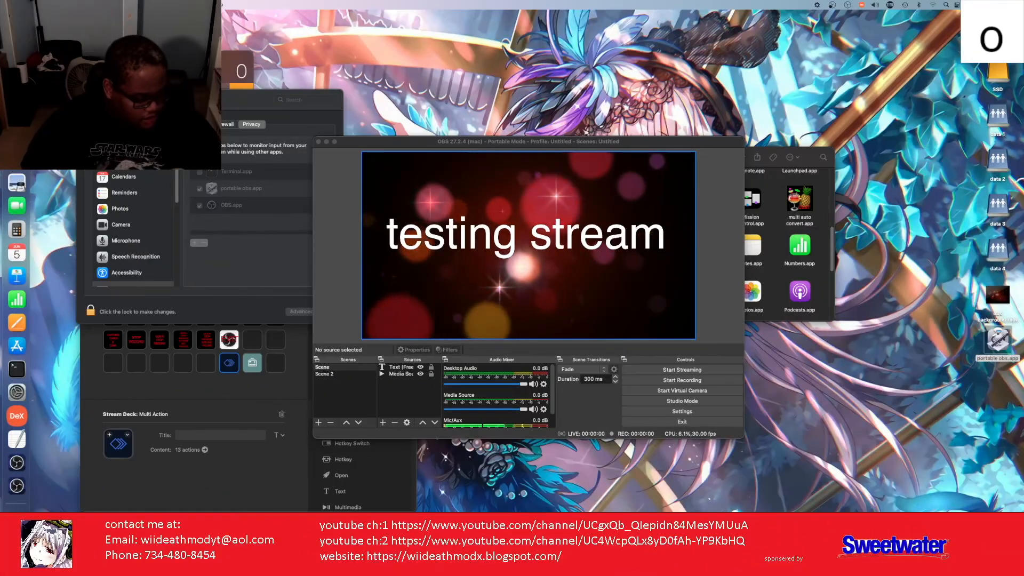
{"action": "key", "text": "d"}
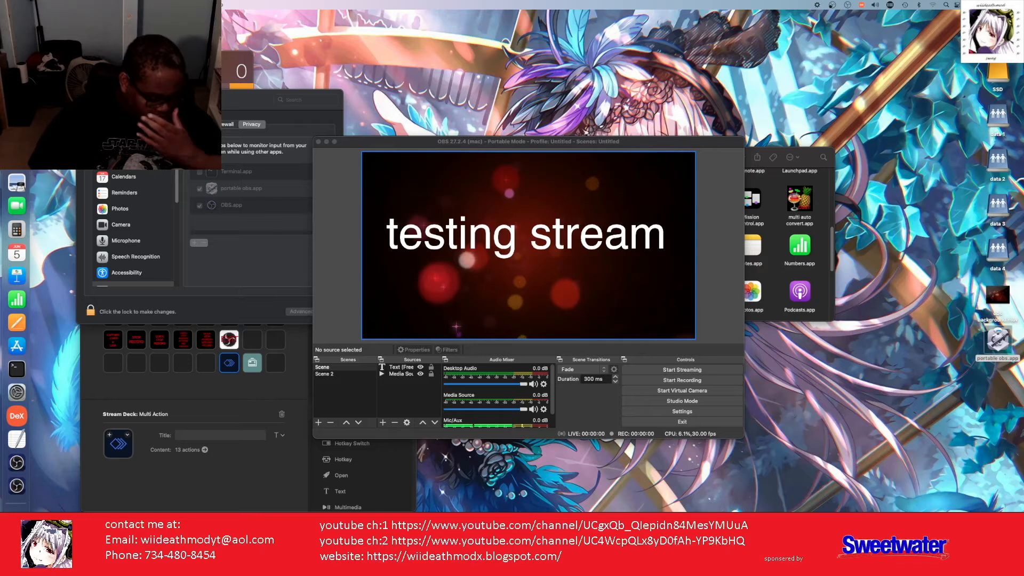
{"action": "key", "text": "shift+w"}
{"action": "key", "text": "i"}
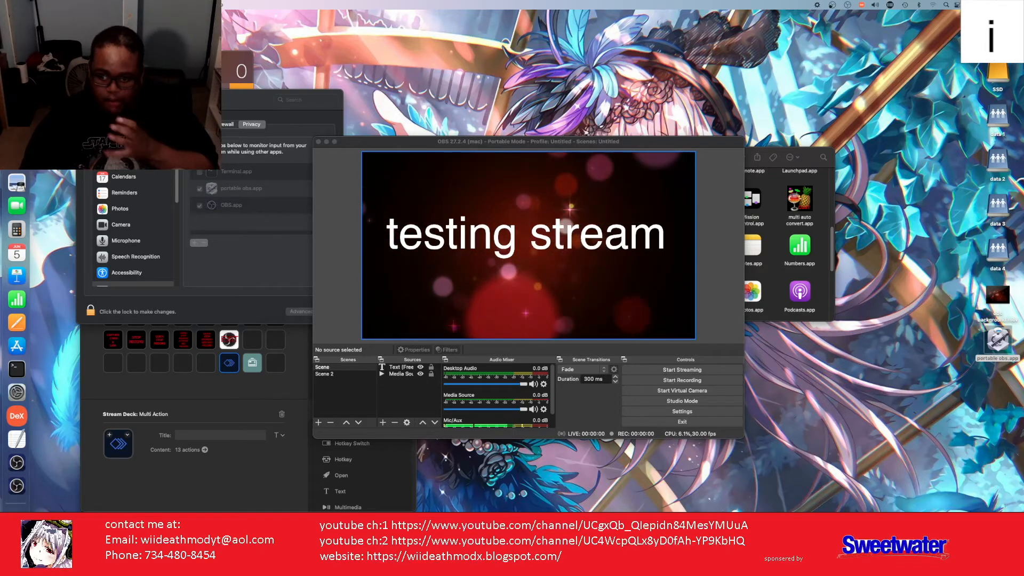
{"action": "key", "text": "d"}
{"action": "key", "text": "e"}
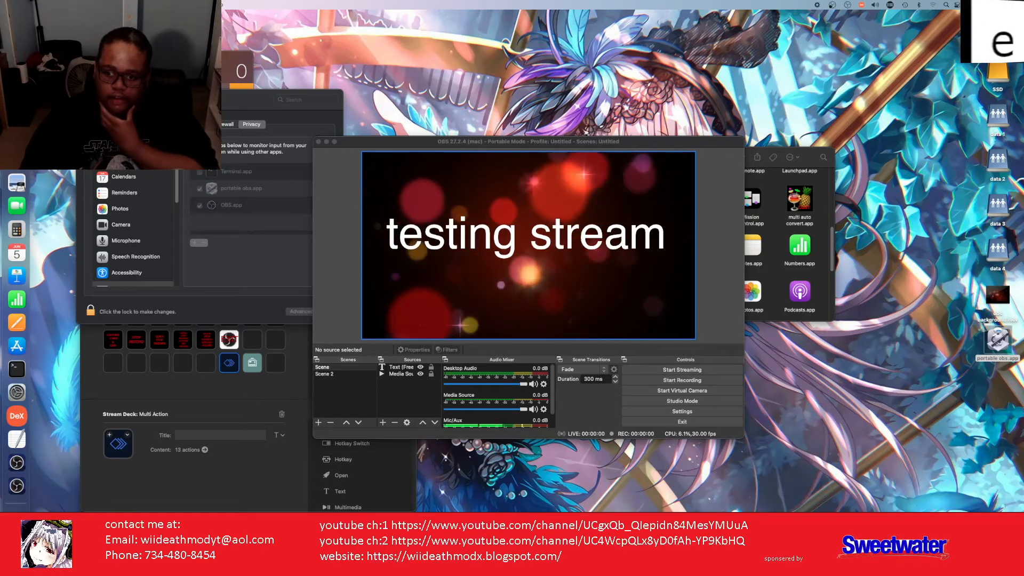
{"action": "key", "text": "a"}
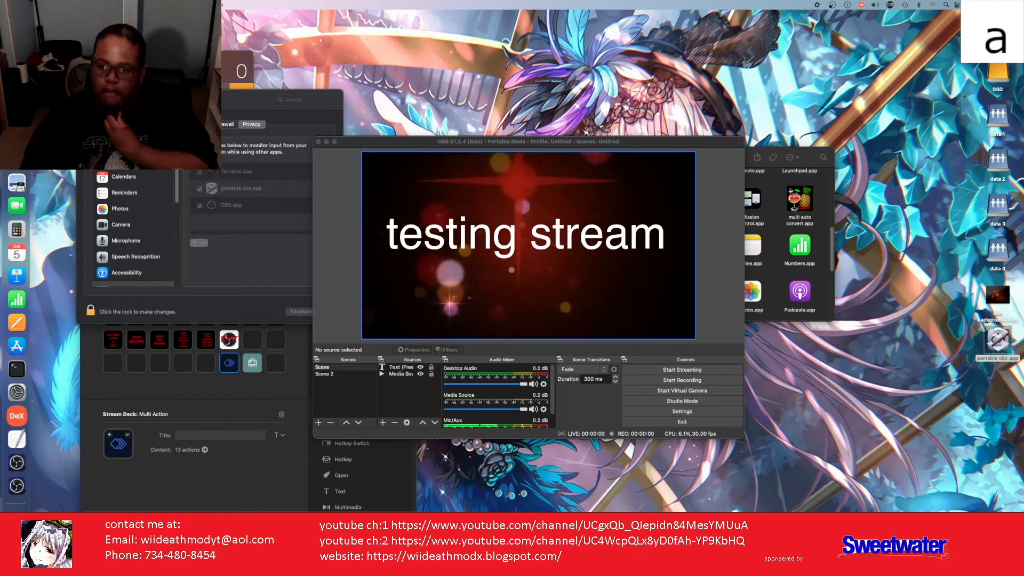
{"action": "key", "text": "t"}
{"action": "key", "text": "h"}
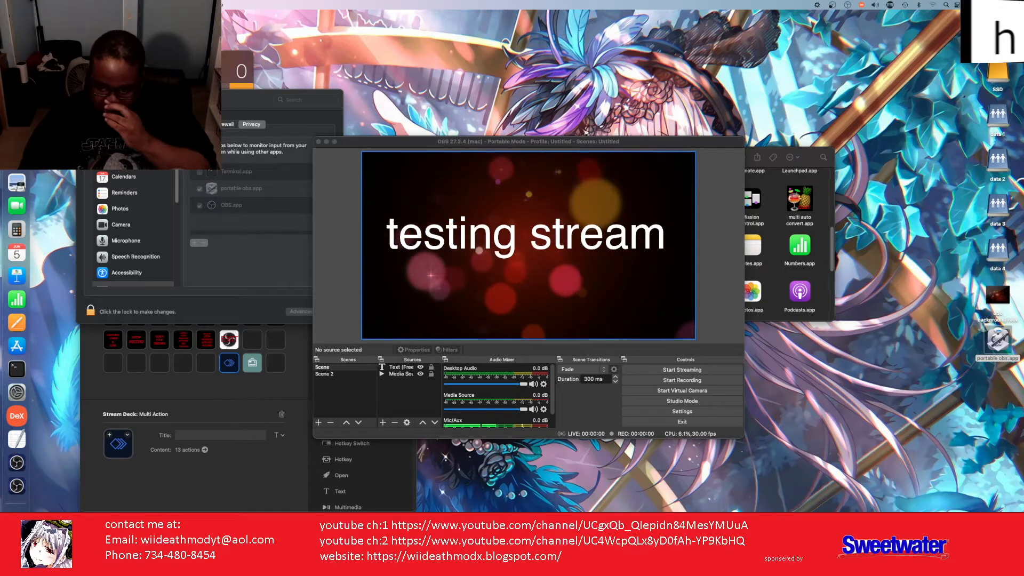
{"action": "key", "text": "m"}
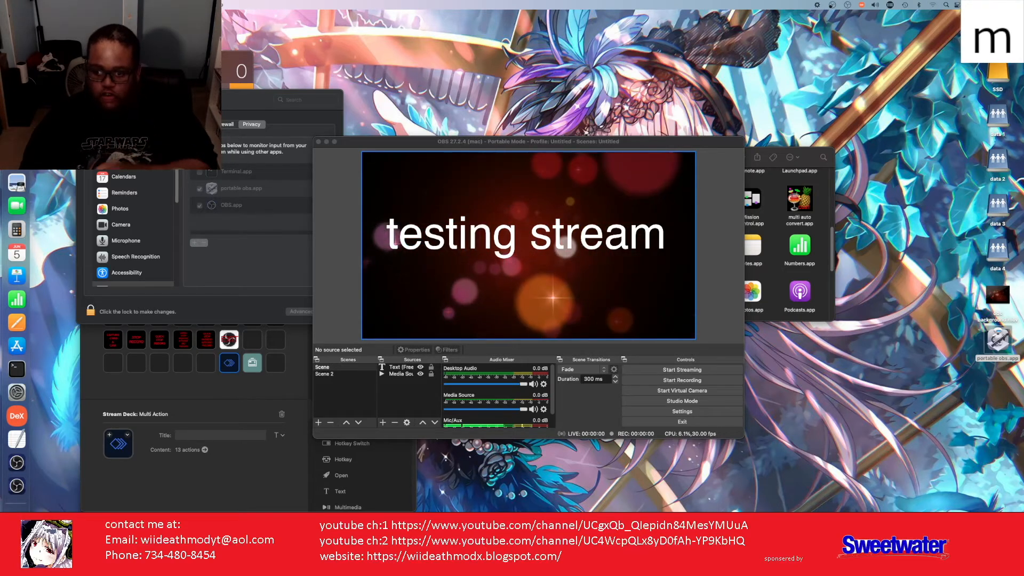
{"action": "key", "text": "o"}
{"action": "key", "text": "d"}
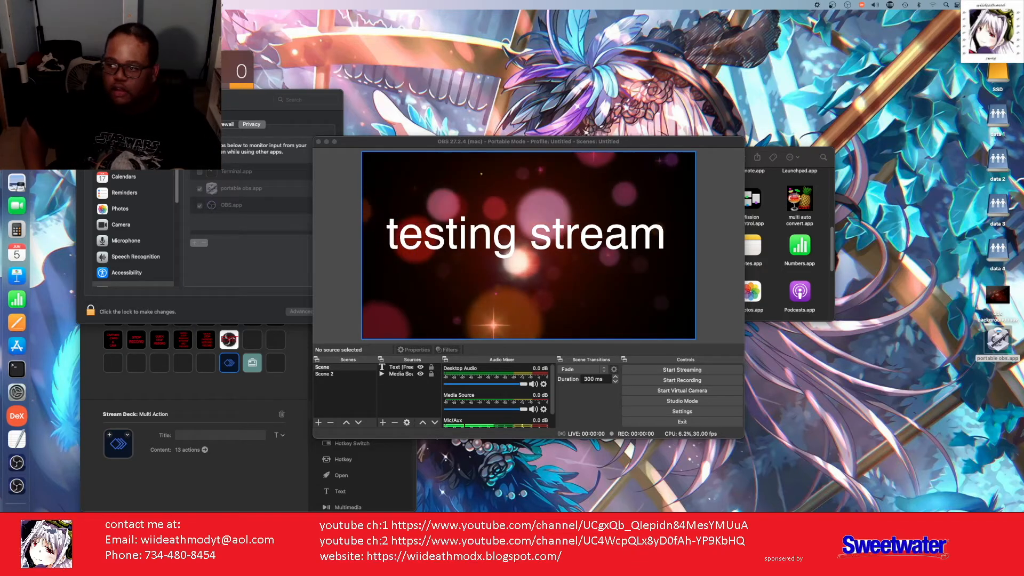
{"action": "key", "text": "w"}
{"action": "key", "text": "i"}
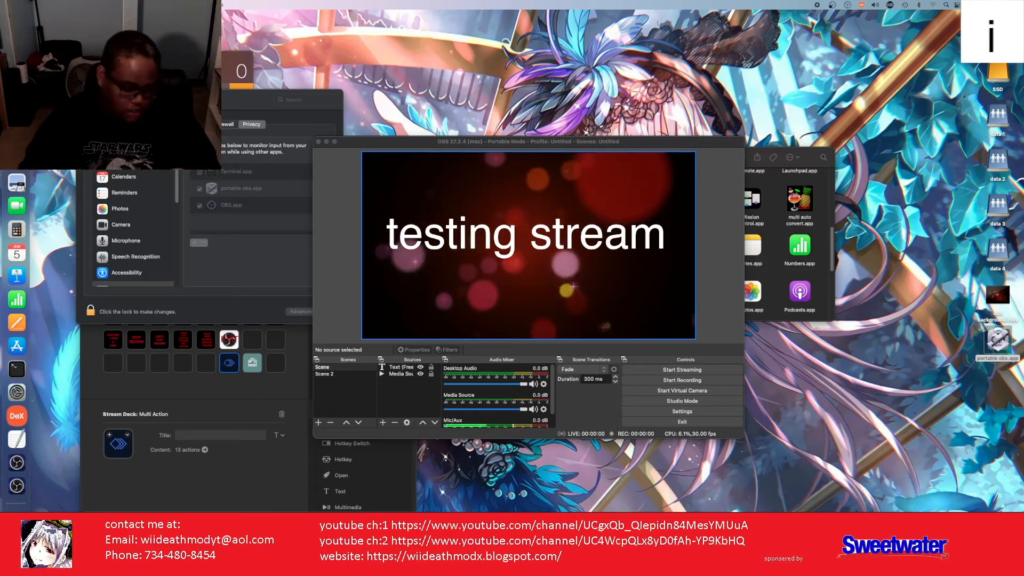
{"action": "key", "text": "d"}
{"action": "key", "text": "e"}
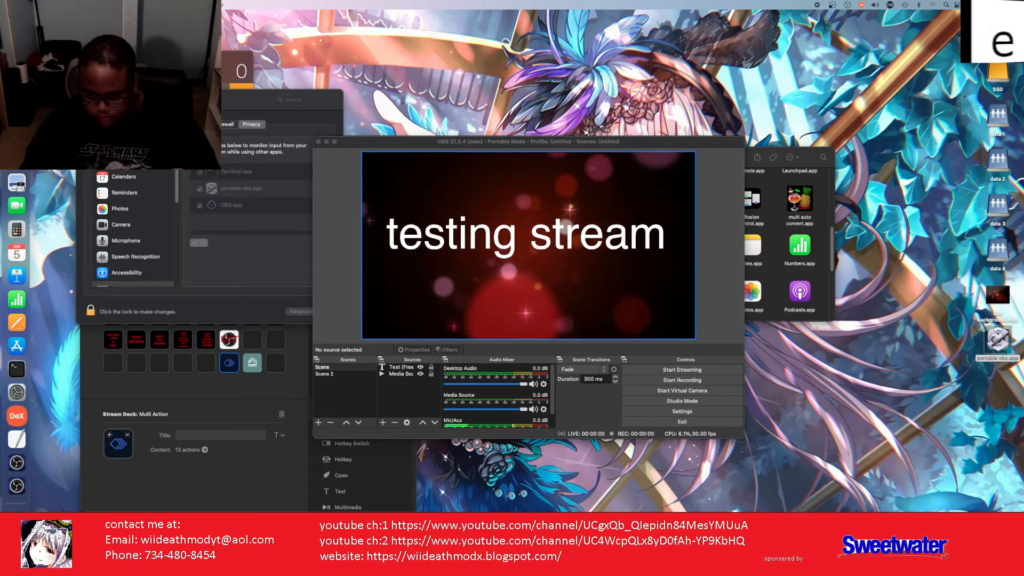
{"action": "key", "text": "a"}
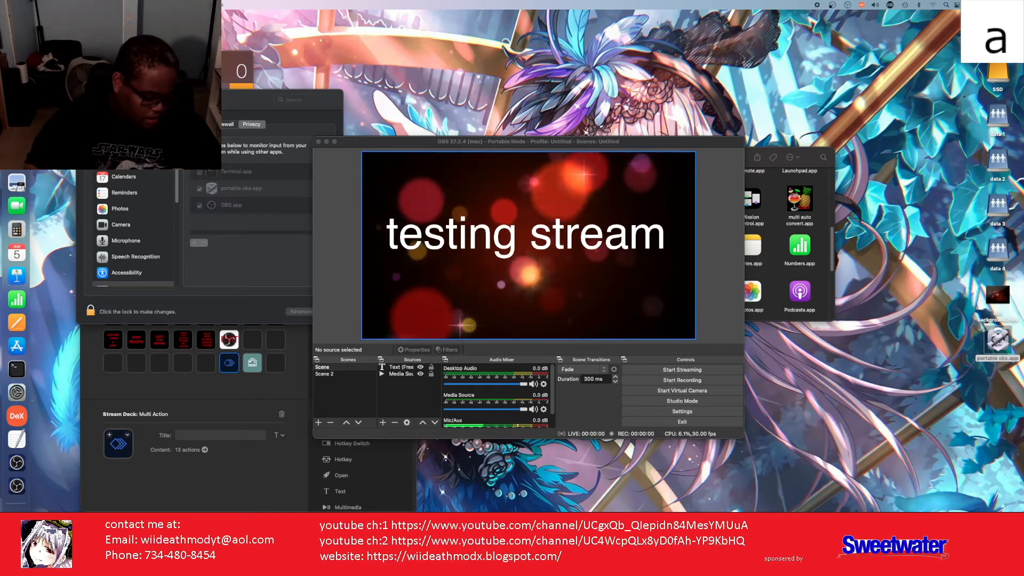
{"action": "key", "text": "t"}
{"action": "key", "text": "h"}
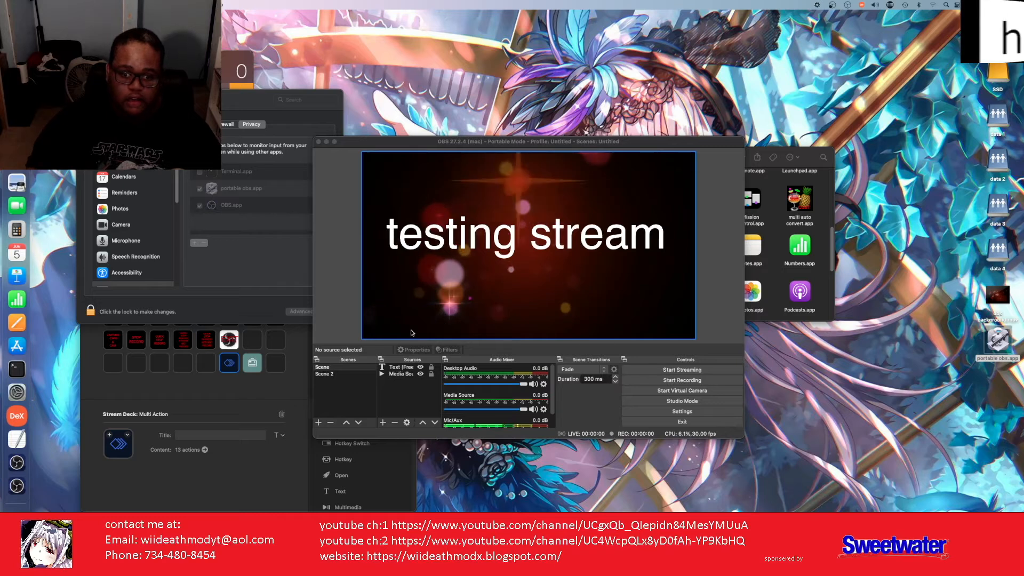
{"action": "key", "text": "m"}
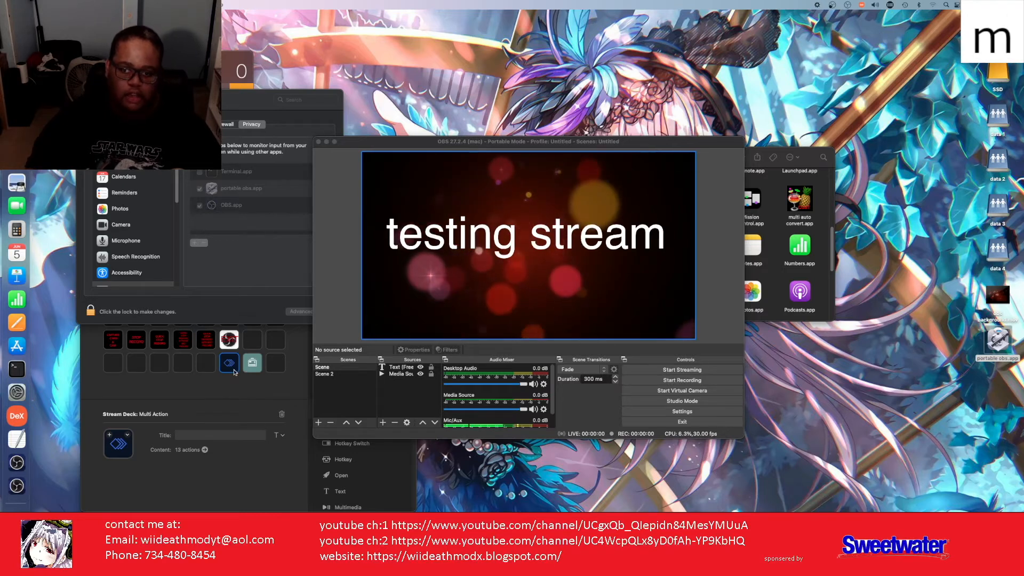
{"action": "key", "text": "o"}
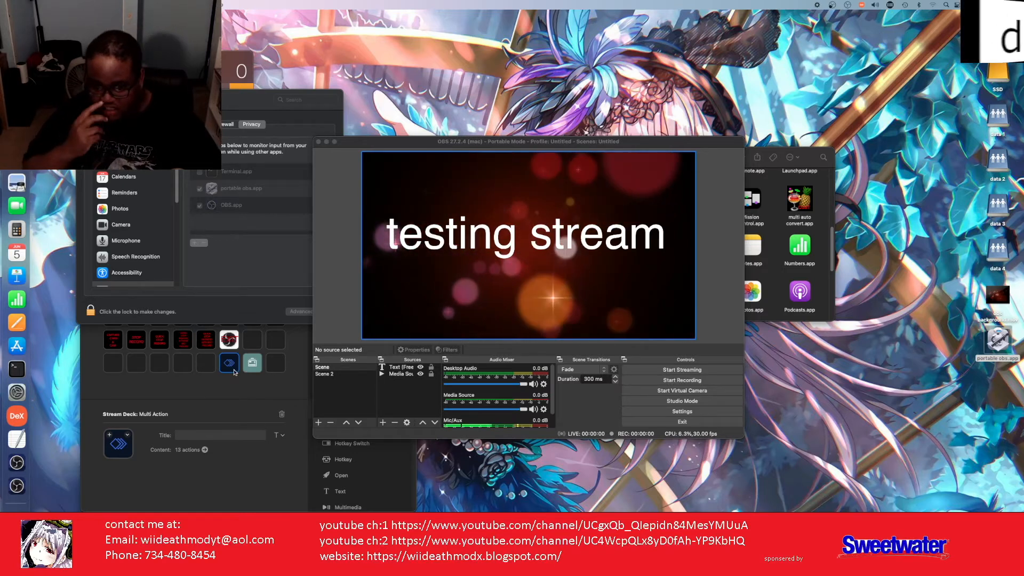
{"action": "key", "text": "d"}
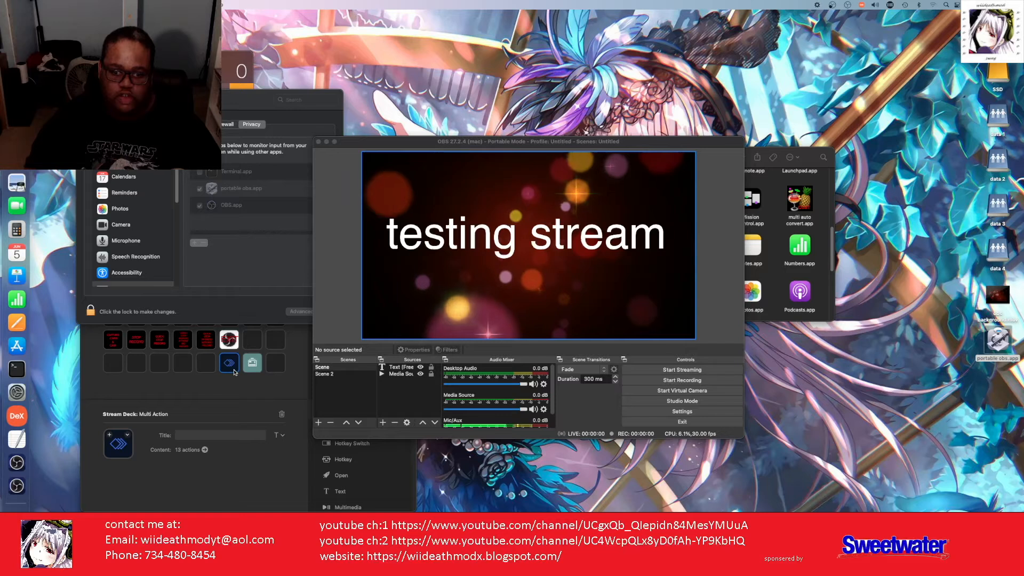
Step: Put OBS Studio's Scene action on an empty key, set to collection Untitled and scene 'Scene'
{"action": "left_click", "coordinate": [187, 366]}
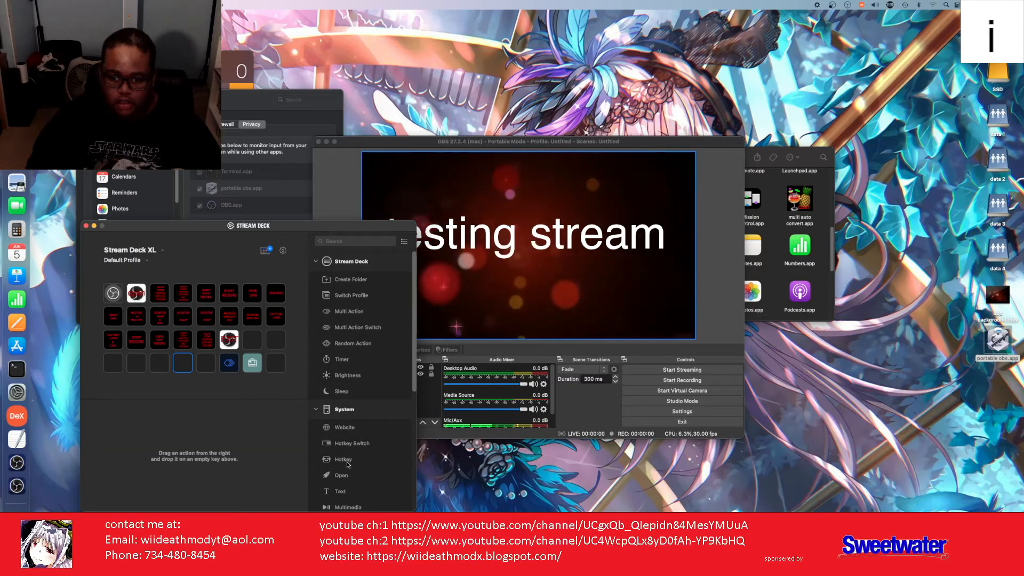
{"action": "scroll", "coordinate": [347, 469], "scroll_direction": "down", "scroll_amount": 5}
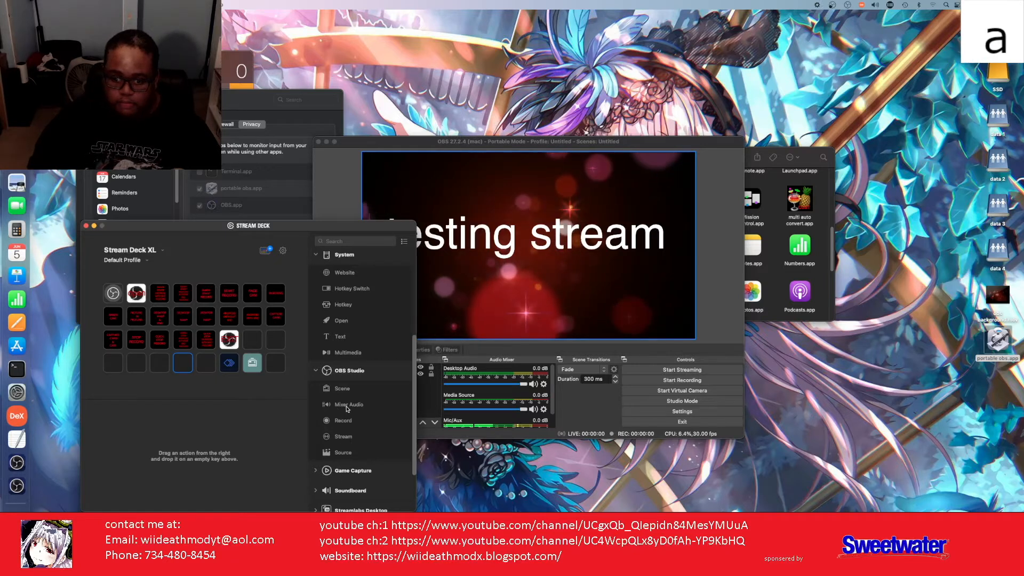
{"action": "left_click_drag", "start_coordinate": [342, 389], "coordinate": [196, 359]}
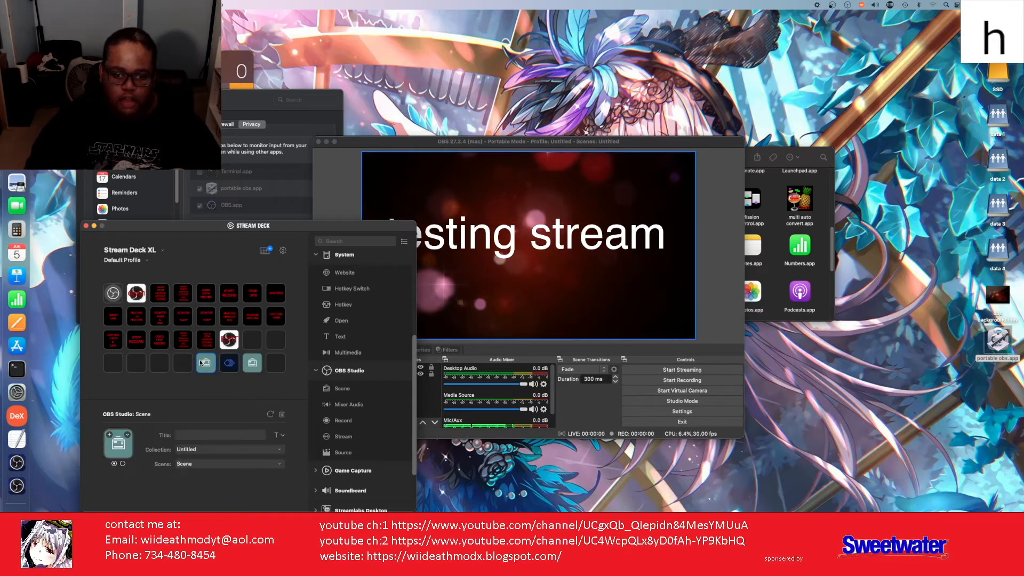
{"action": "left_click", "coordinate": [280, 465]}
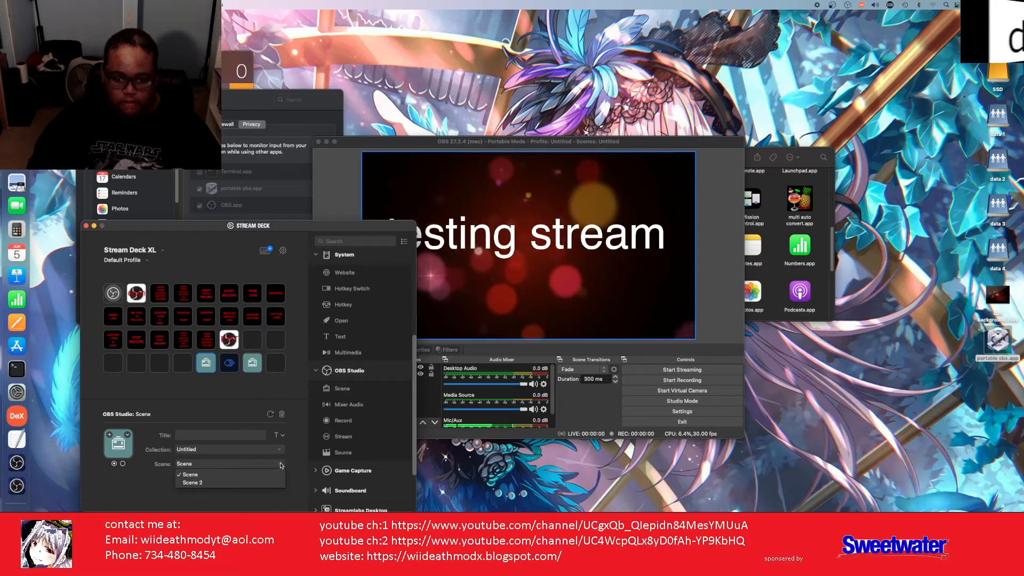
{"action": "left_click", "coordinate": [279, 453]}
{"action": "left_click", "coordinate": [279, 453]}
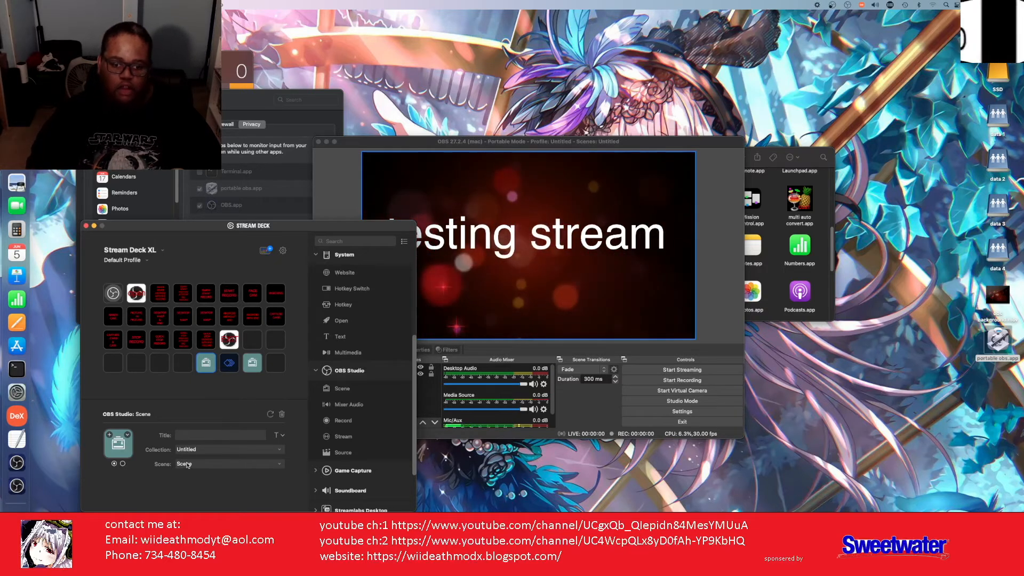
{"action": "left_click", "coordinate": [273, 465]}
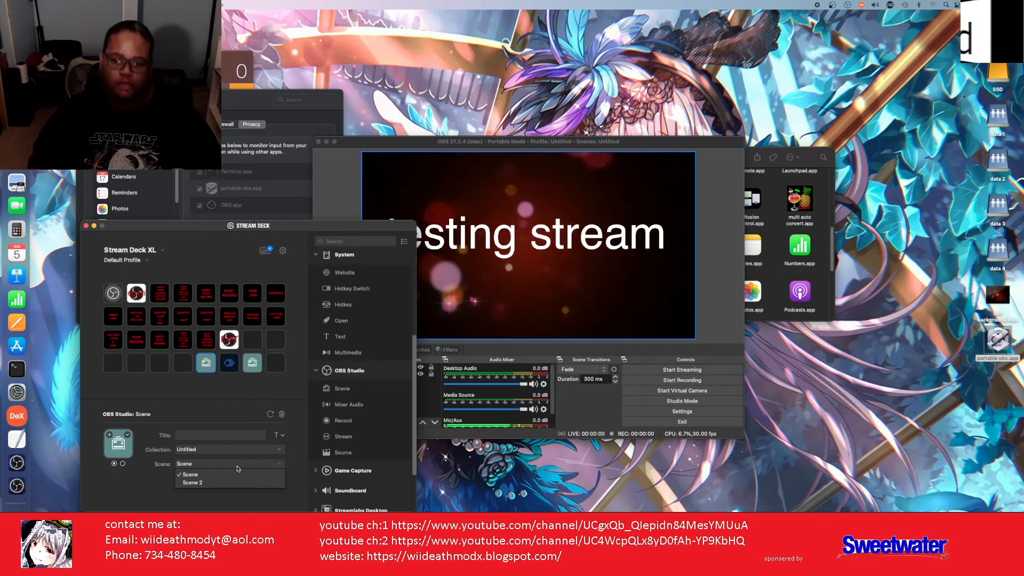
{"action": "left_click", "coordinate": [341, 214]}
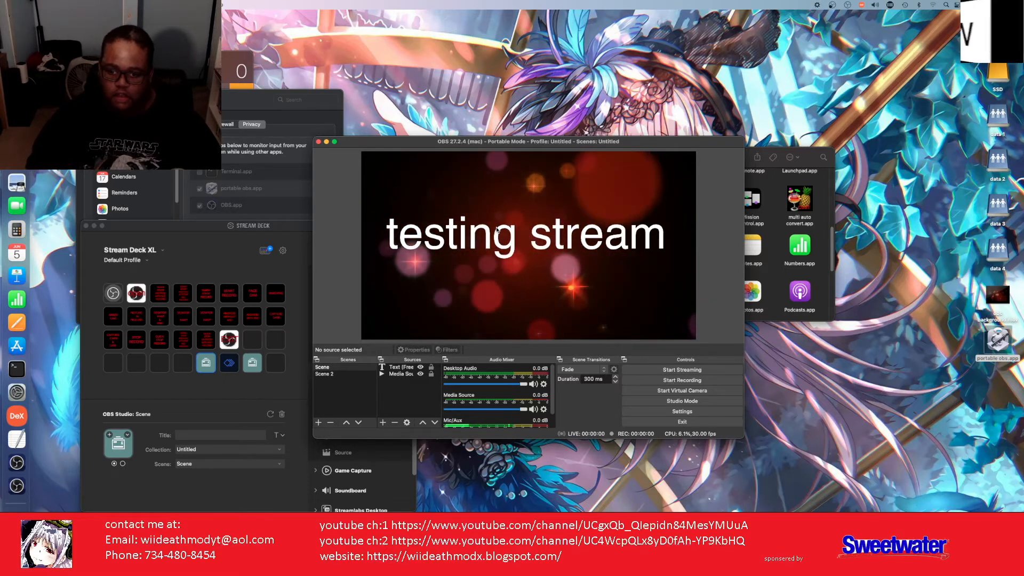
{"action": "left_click", "coordinate": [329, 375]}
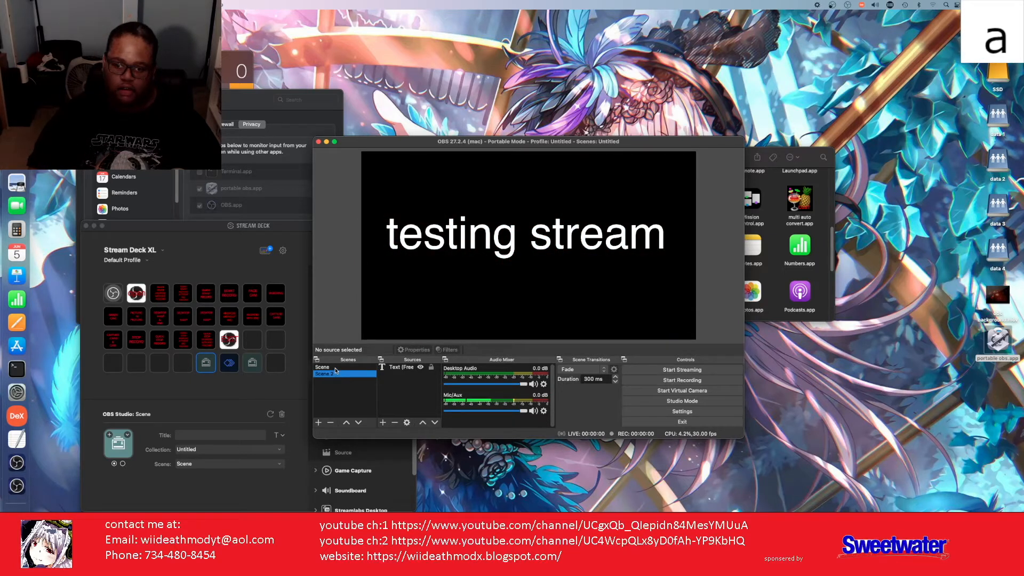
{"action": "left_click", "coordinate": [336, 368]}
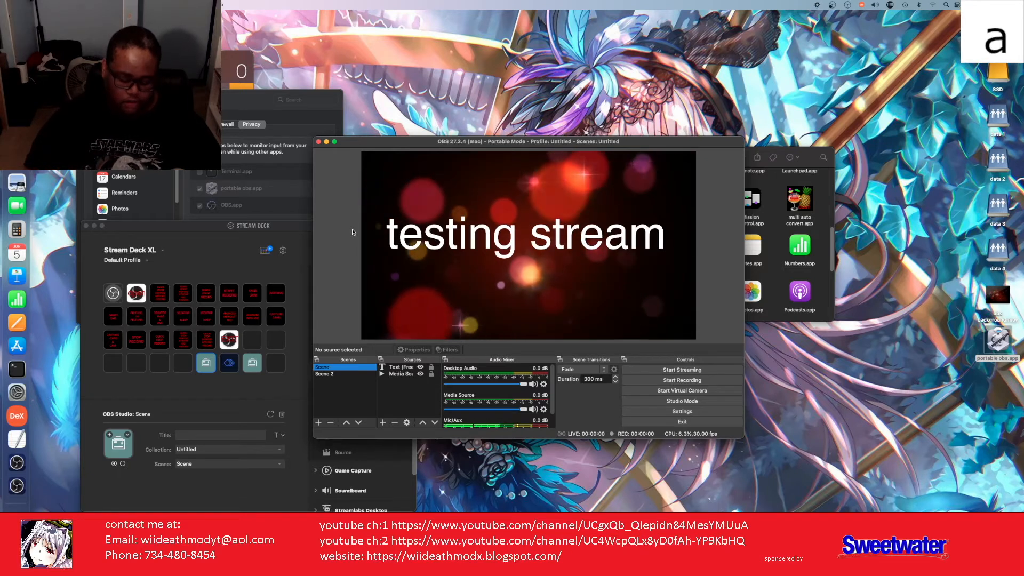
{"action": "key", "text": "Down"}
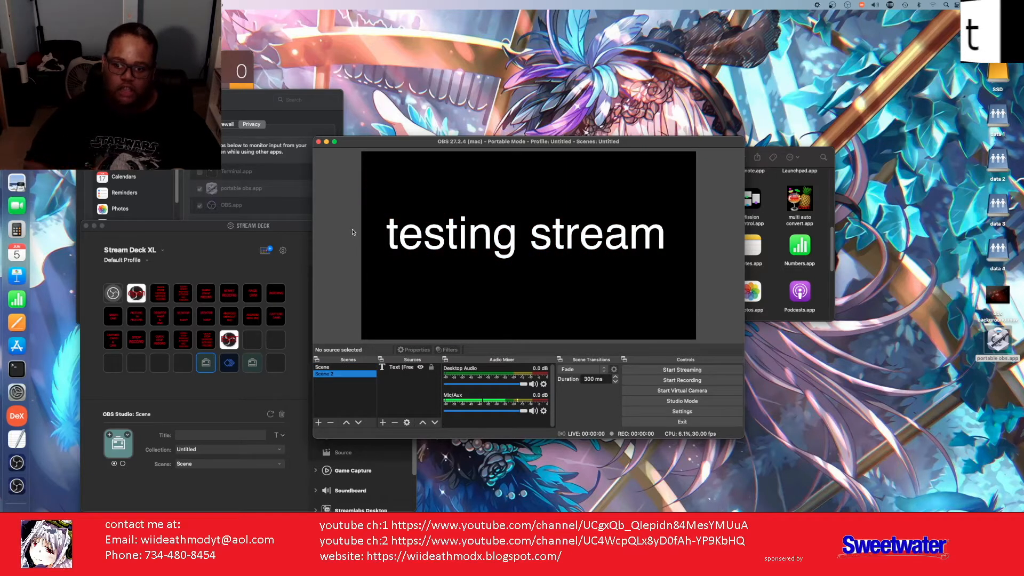
{"action": "key", "text": "Up"}
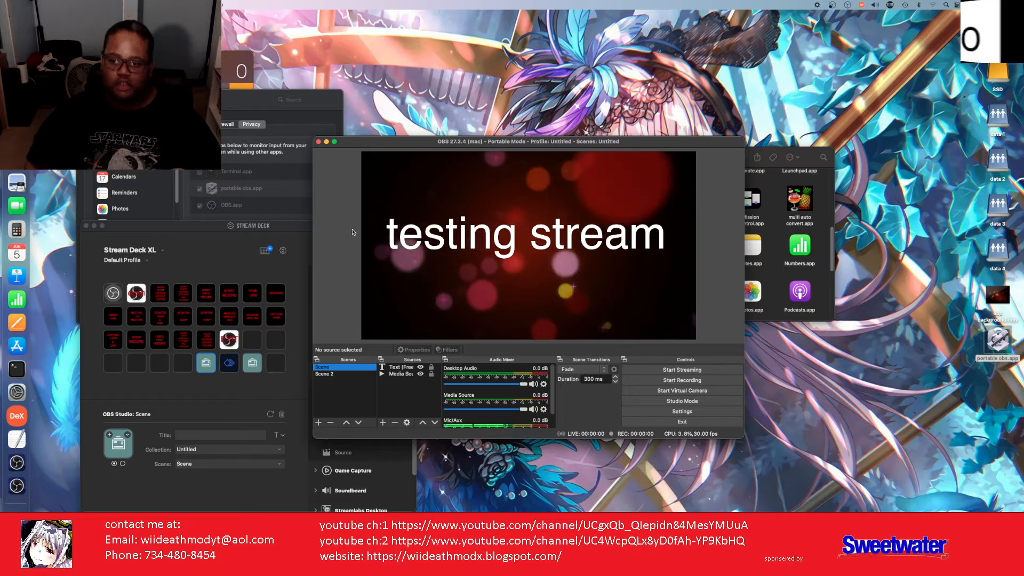
{"action": "key", "text": "Down"}
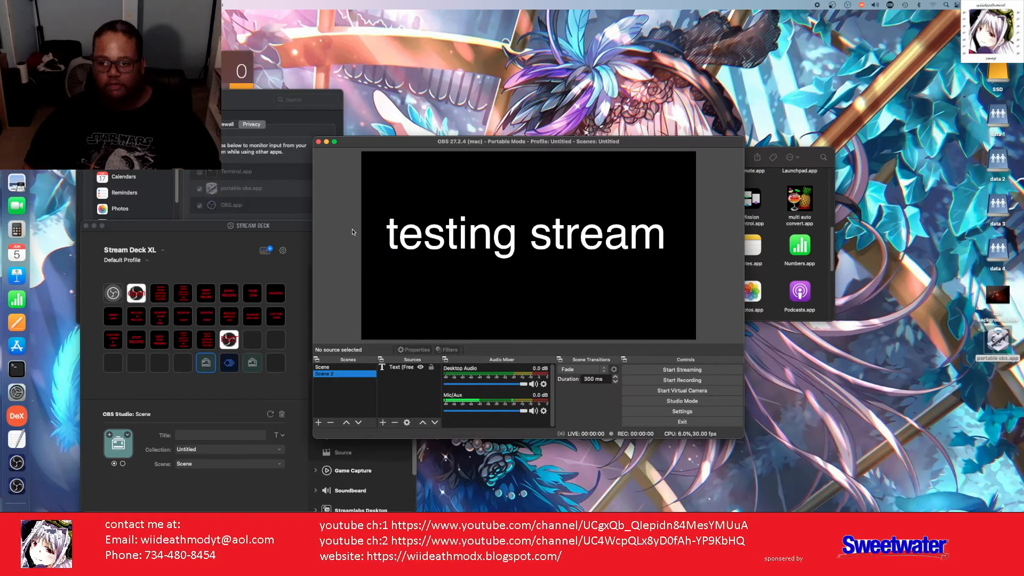
{"action": "key", "text": "Up"}
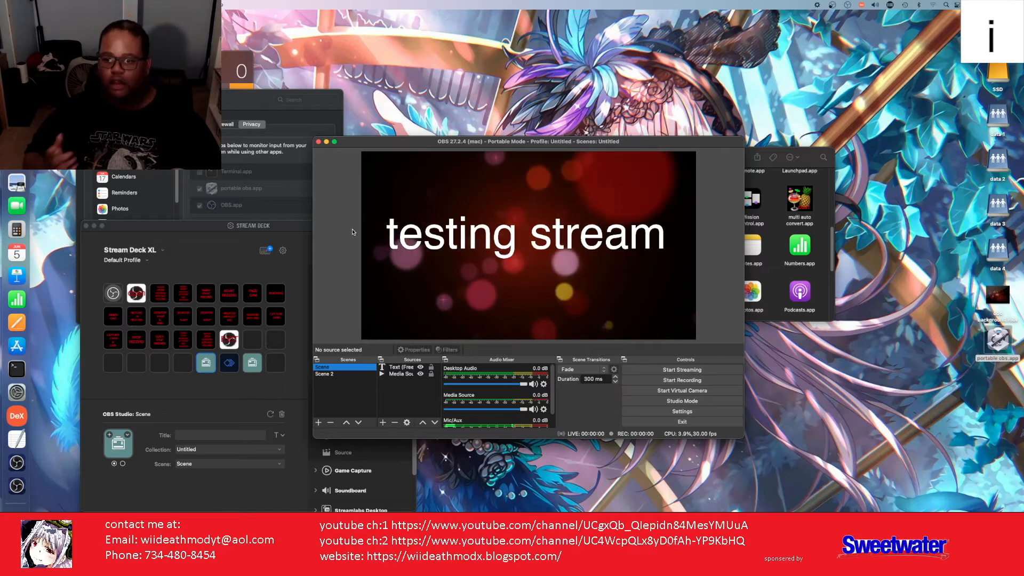
{"action": "key", "text": "Down"}
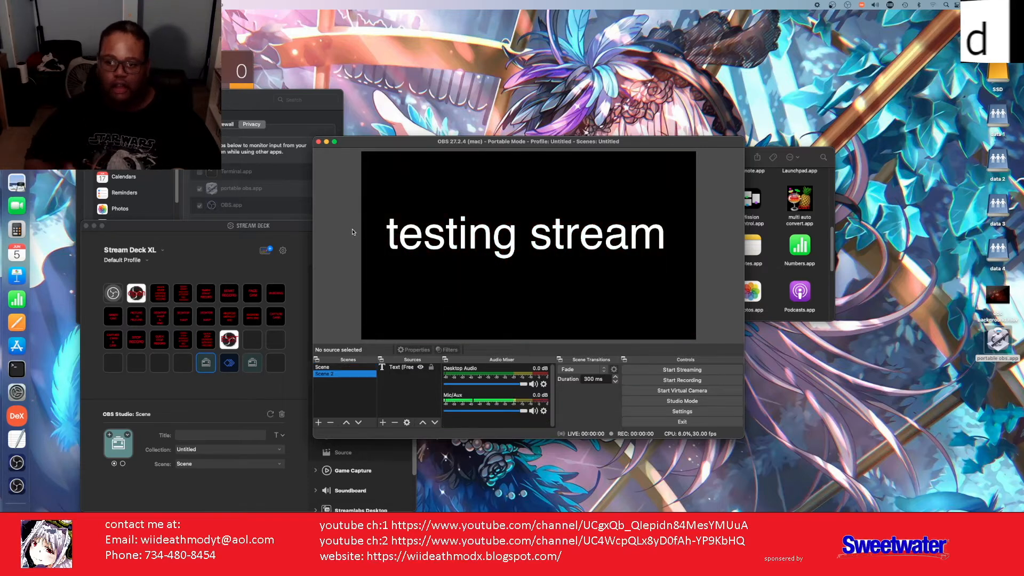
{"action": "key", "text": "e"}
{"action": "key", "text": "a"}
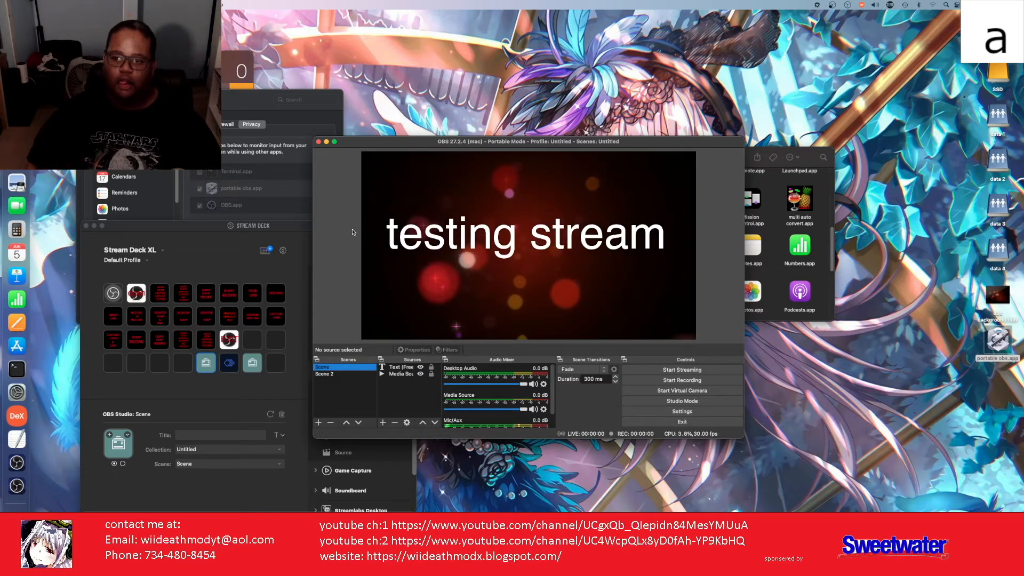
{"action": "key", "text": "t"}
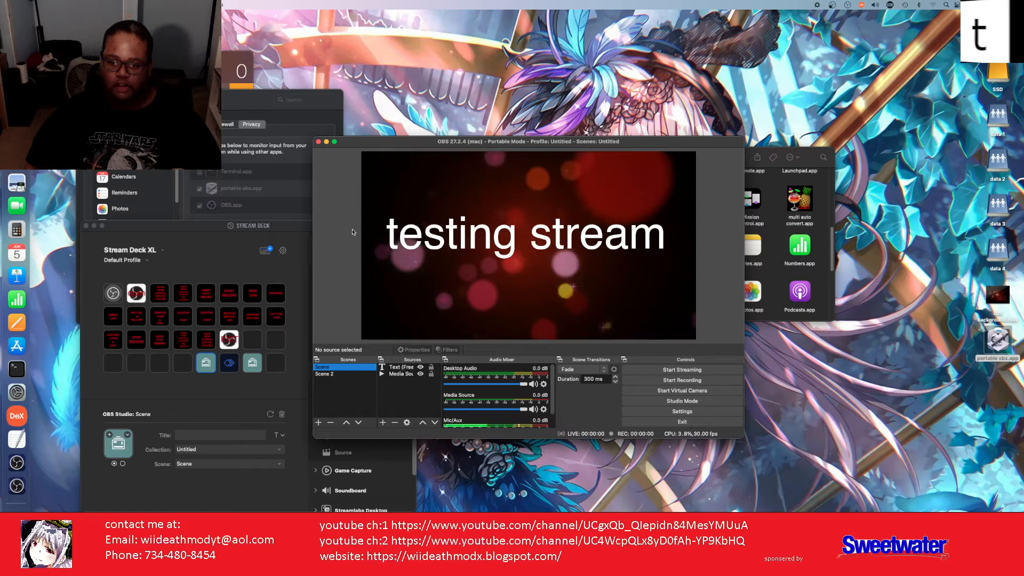
{"action": "key", "text": "h"}
{"action": "key", "text": "m"}
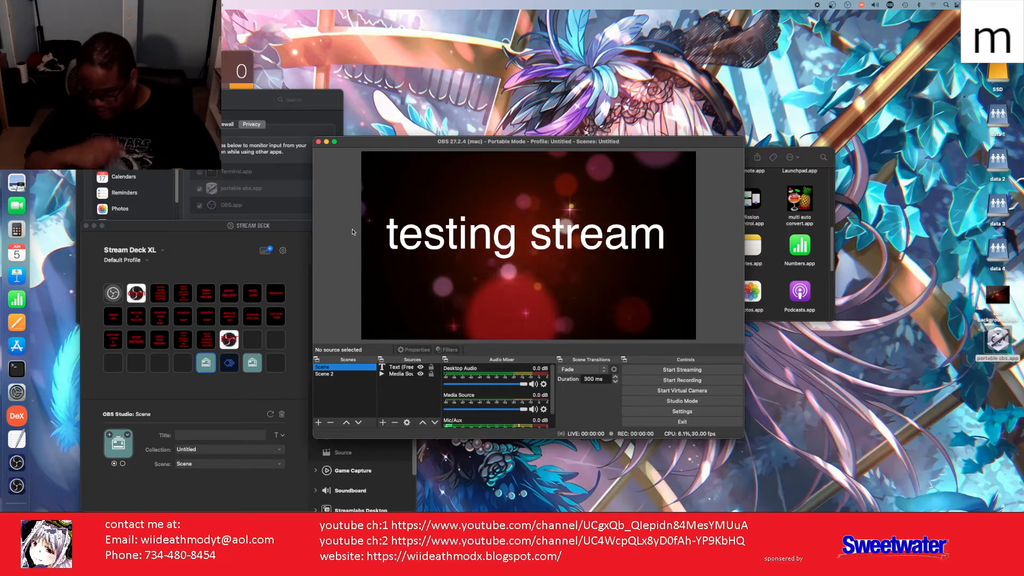
{"action": "key", "text": "o"}
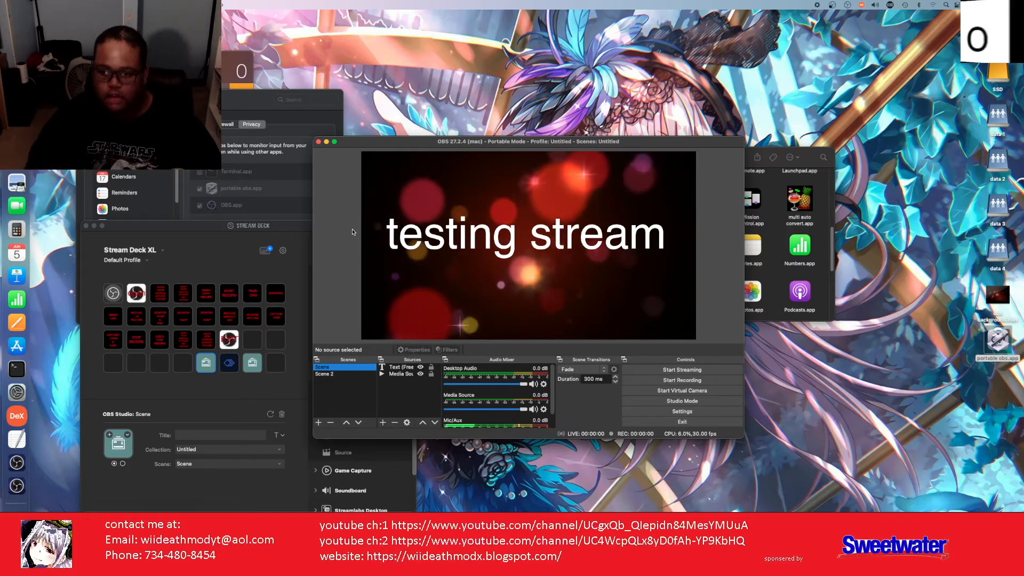
{"action": "key", "text": "d"}
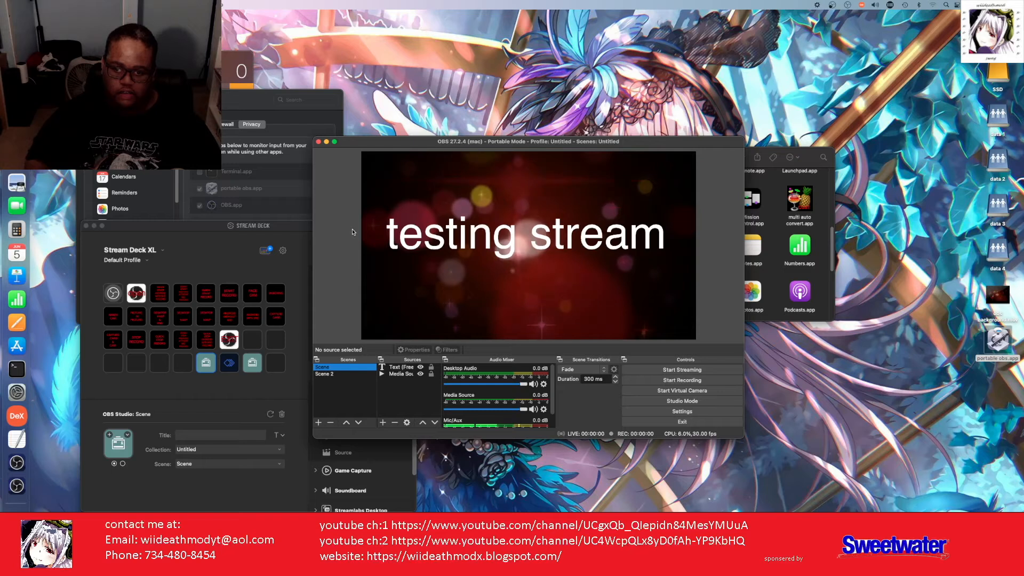
{"action": "key", "text": "w"}
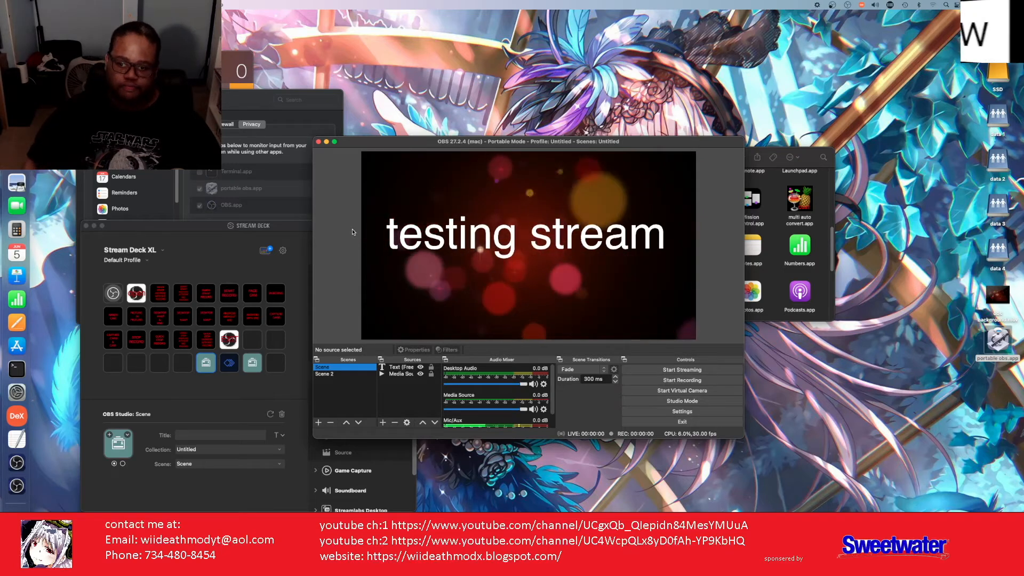
{"action": "key", "text": "i"}
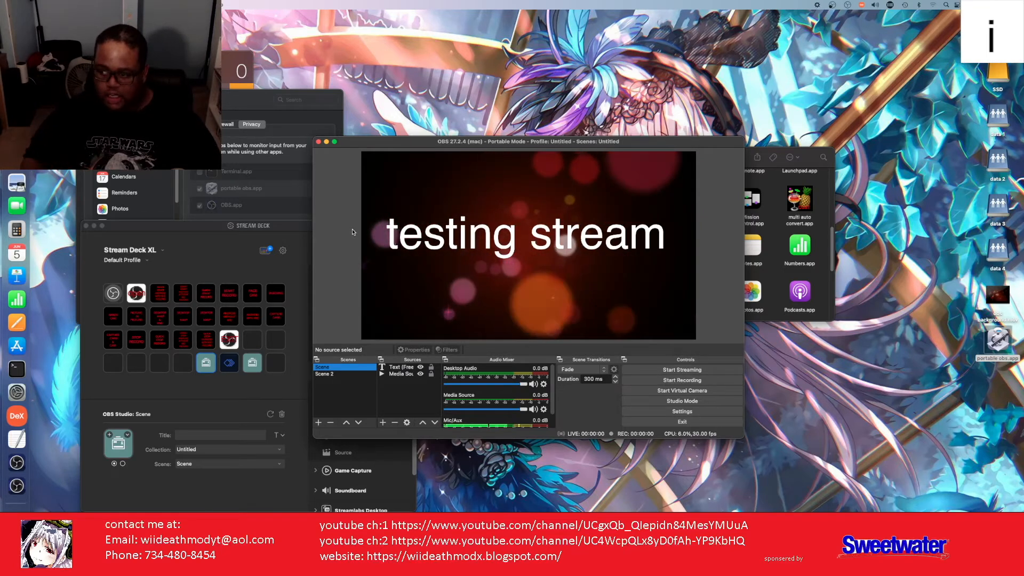
{"action": "key", "text": "d"}
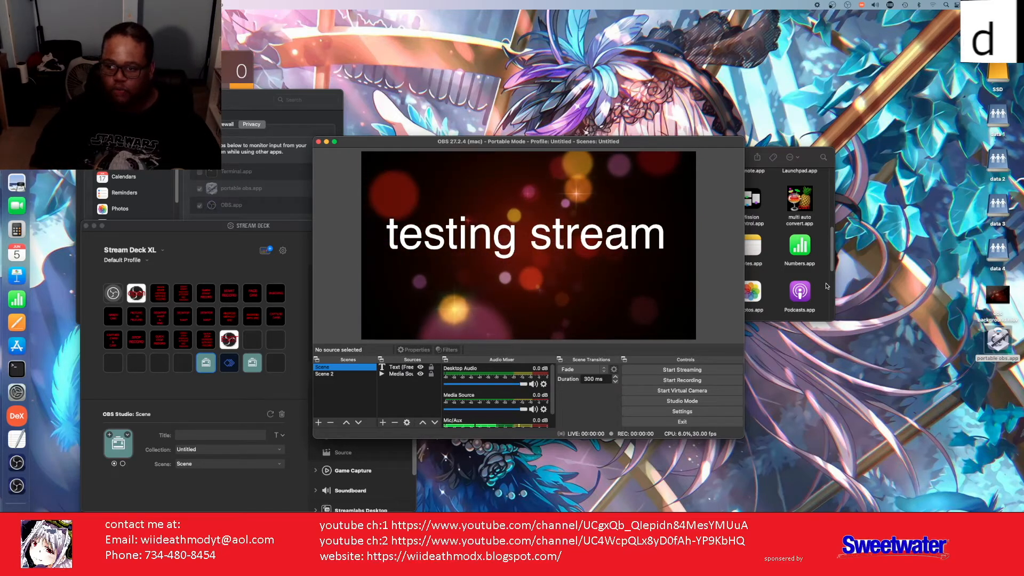
{"action": "key", "text": "e"}
{"action": "key", "text": "a"}
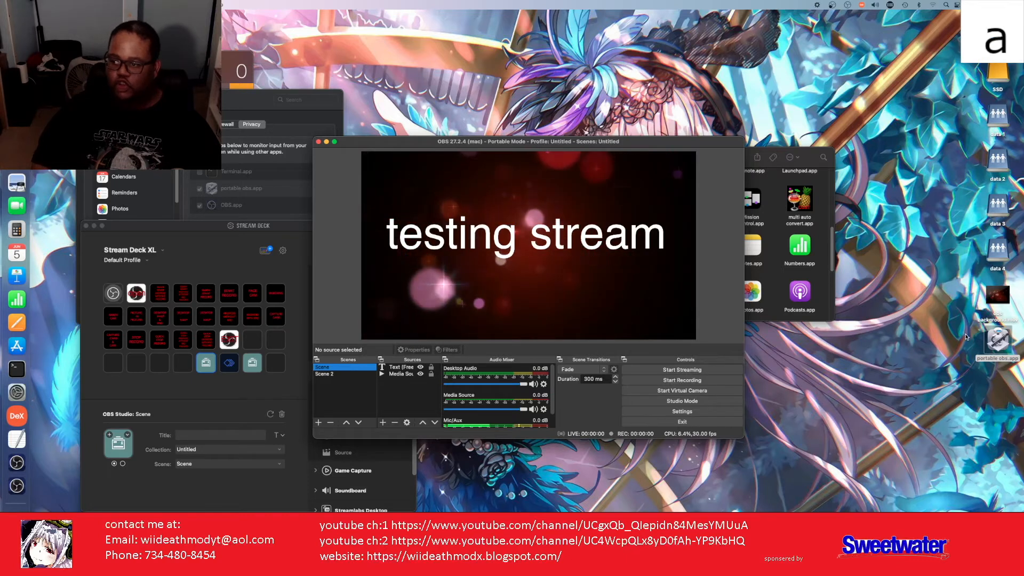
{"action": "key", "text": "t"}
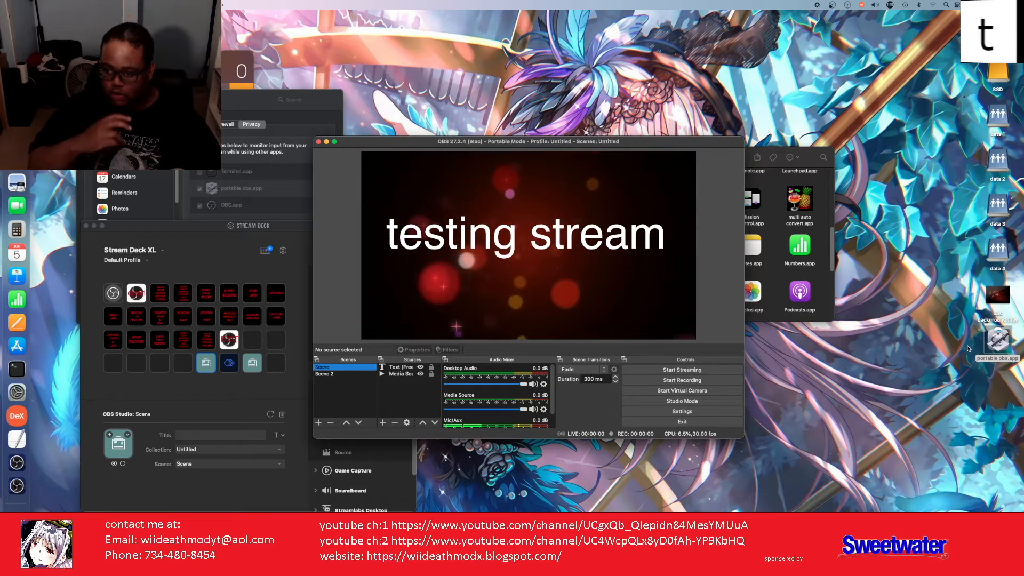
{"action": "key", "text": "h"}
{"action": "key", "text": "m"}
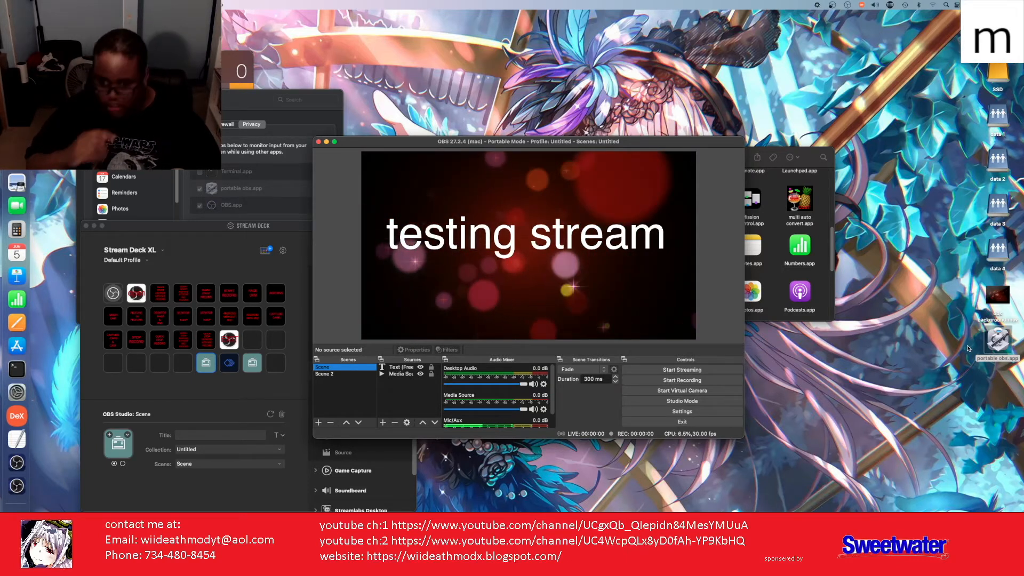
{"action": "key", "text": "o"}
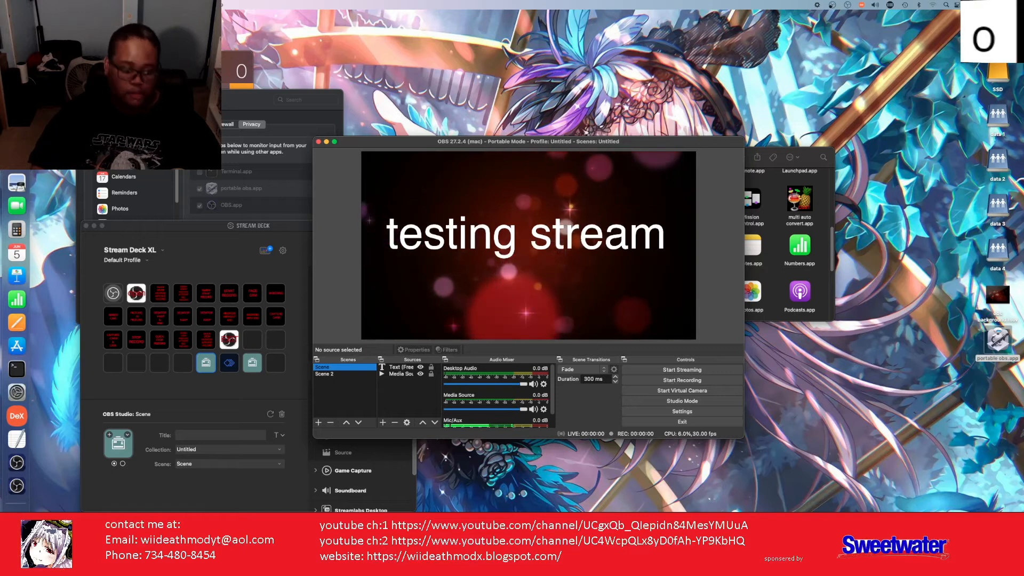
{"action": "key", "text": "d"}
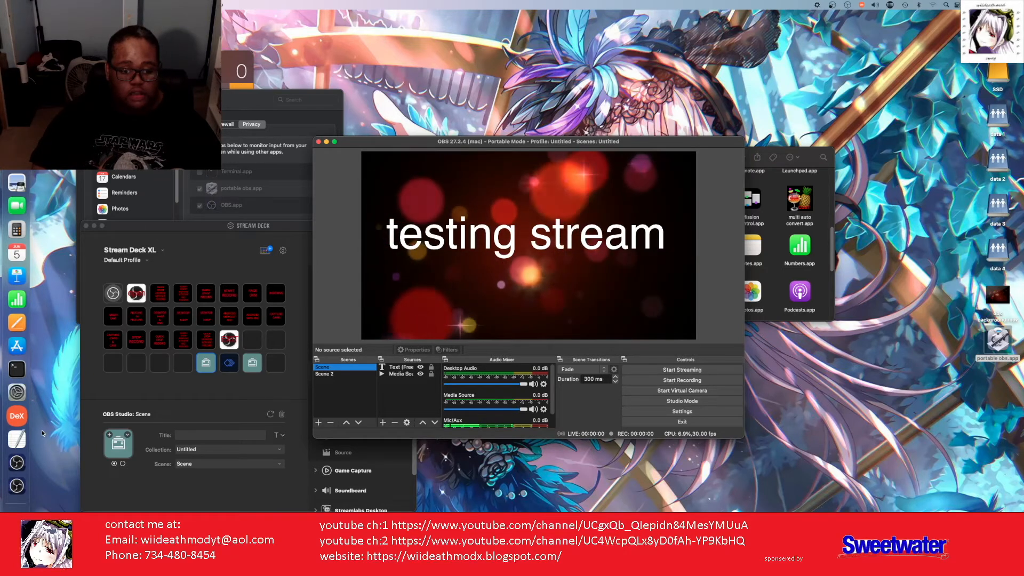
Step: Bring up the Untitled.rtf note with the 'Sudo /Applications/OBS.app/Contents/MacOS/obs -p -m' command
{"action": "left_click", "coordinate": [13, 441]}
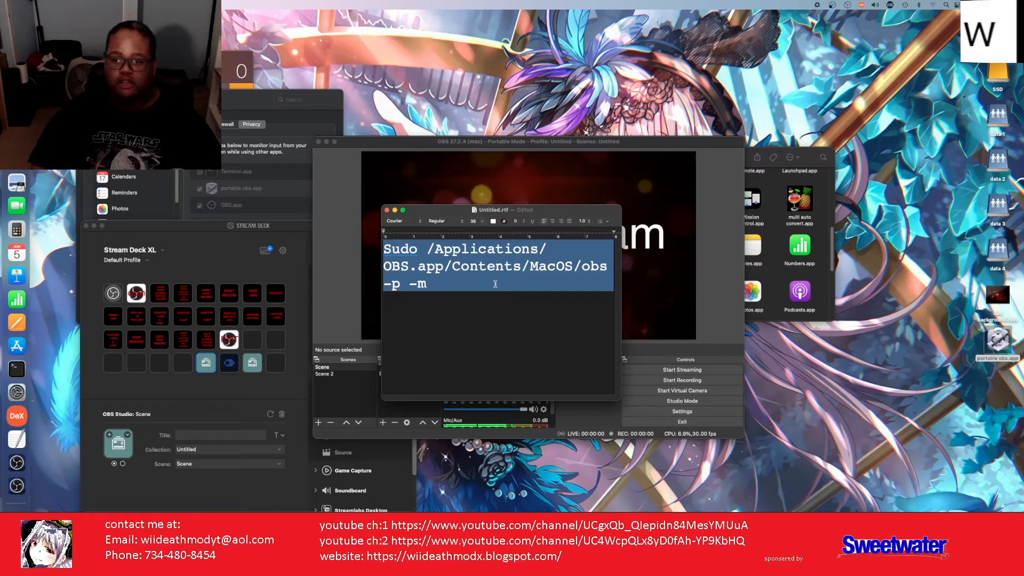
{"action": "left_click", "coordinate": [421, 249]}
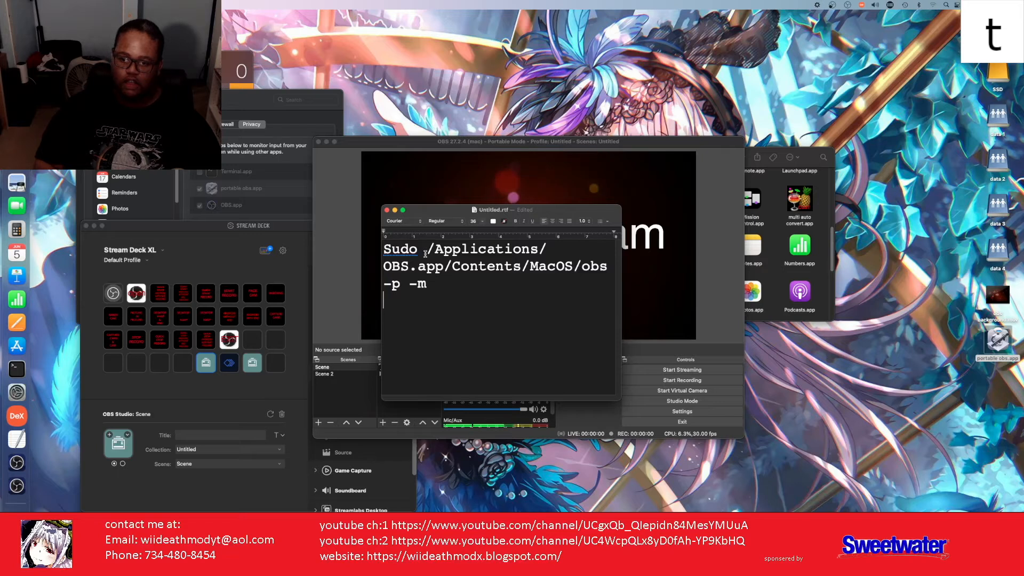
{"action": "left_click_drag", "start_coordinate": [461, 249], "coordinate": [429, 288]}
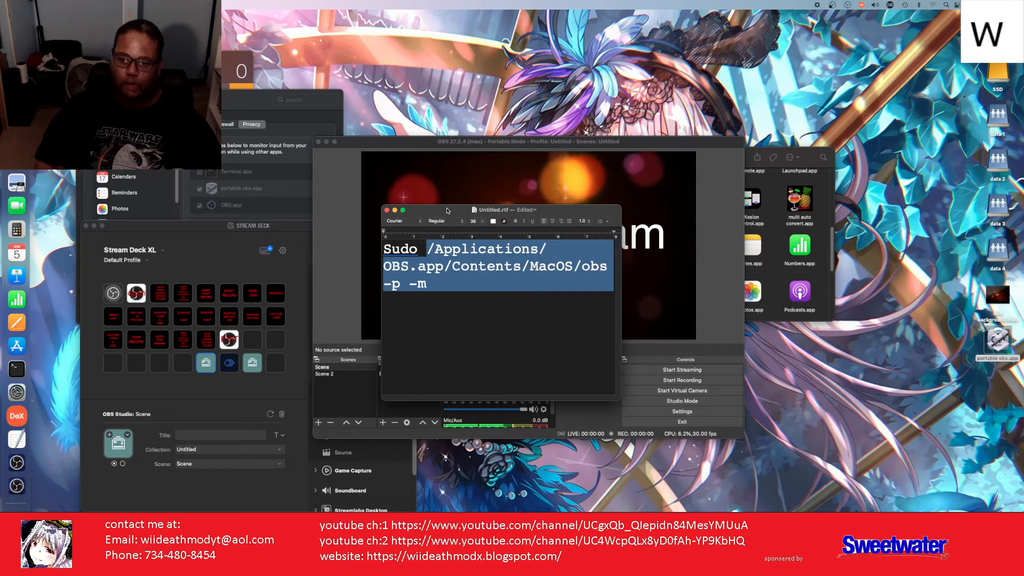
{"action": "left_click_drag", "start_coordinate": [447, 211], "coordinate": [434, 213]}
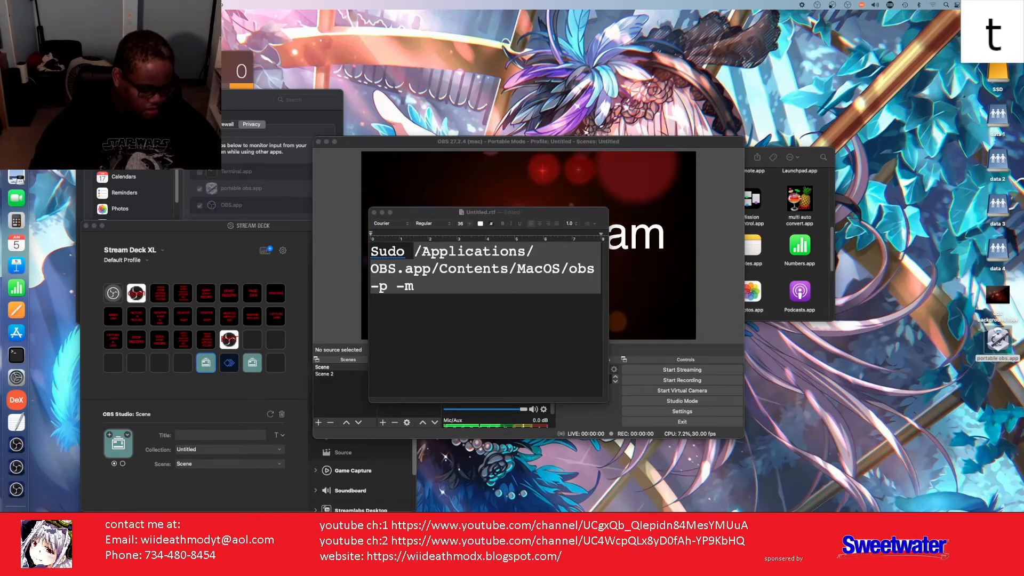
Step: Shuffle the other OBS windows aside and bring the Portable Mode window previewing 'testing stream' forward
{"action": "left_click_drag", "start_coordinate": [720, 538], "coordinate": [734, 150]}
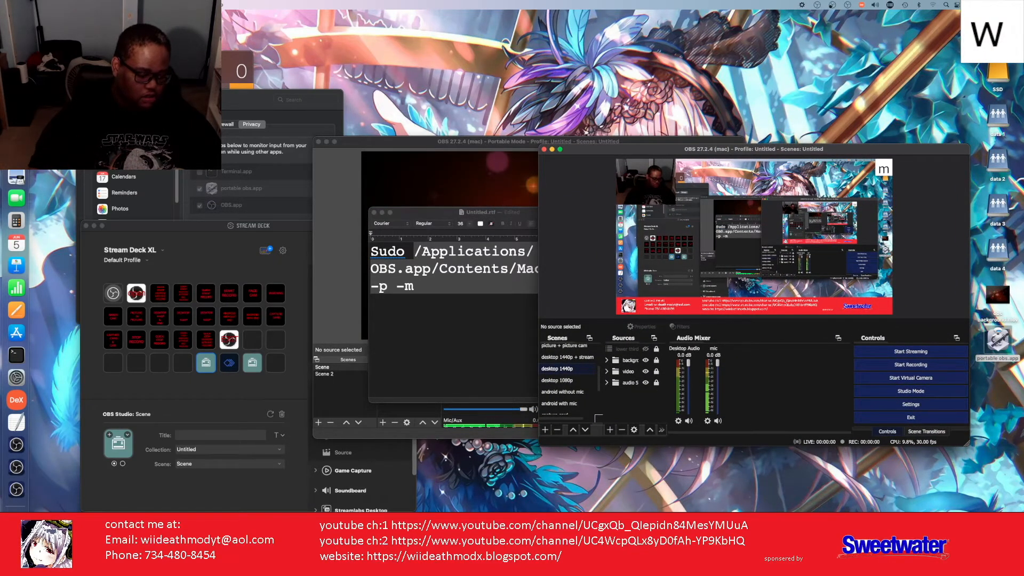
{"action": "left_click_drag", "start_coordinate": [654, 528], "coordinate": [235, 206]}
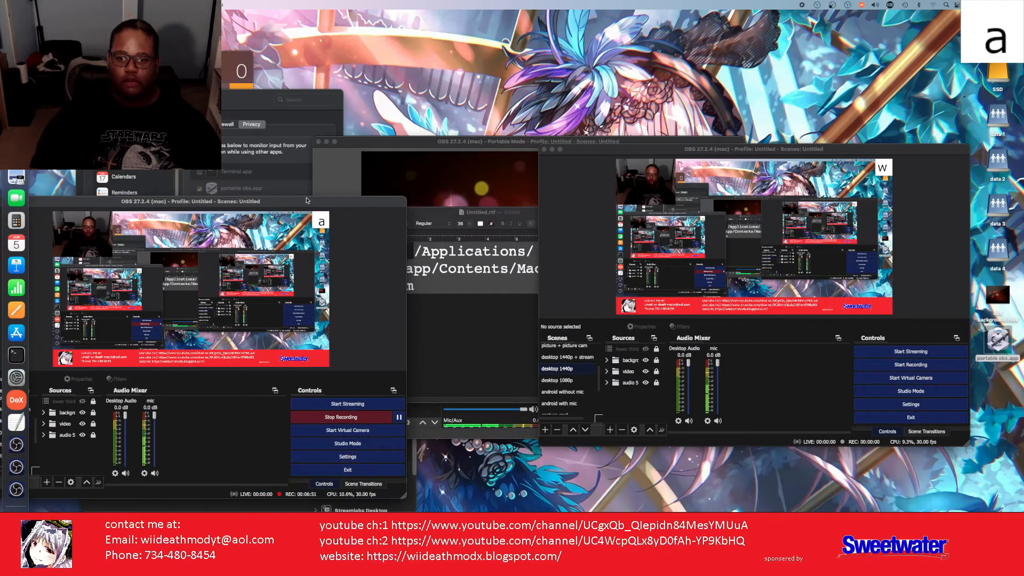
{"action": "left_click_drag", "start_coordinate": [306, 205], "coordinate": [176, 539]}
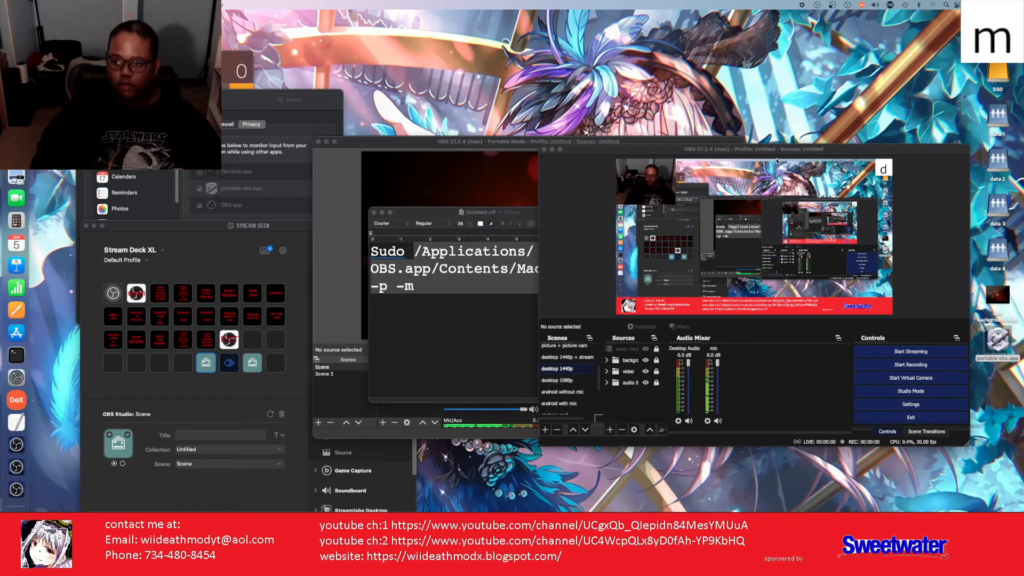
{"action": "left_click_drag", "start_coordinate": [772, 150], "coordinate": [600, 236]}
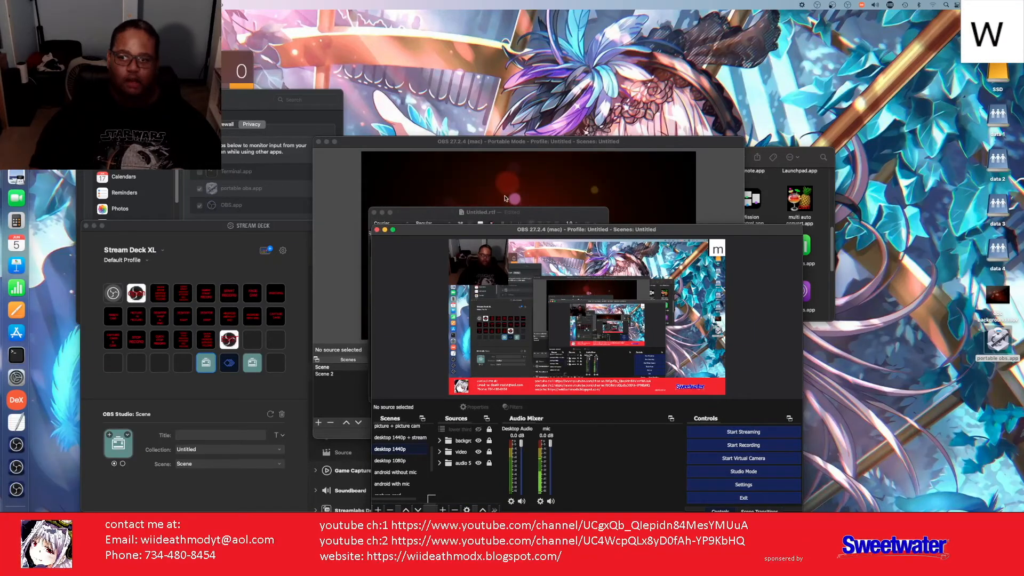
{"action": "left_click", "coordinate": [499, 142]}
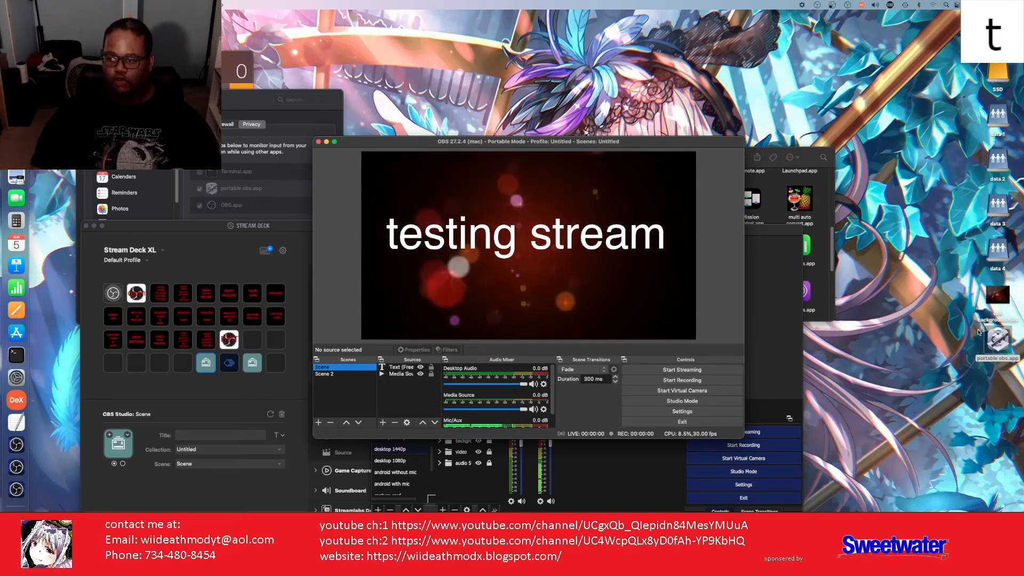
{"action": "key", "text": "h"}
{"action": "key", "text": "m"}
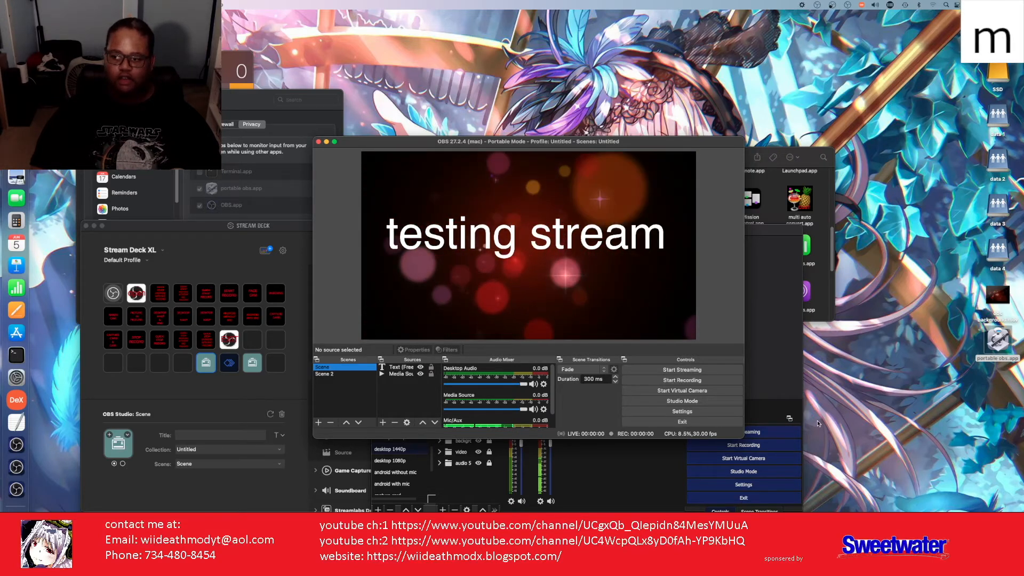
{"action": "key", "text": "o"}
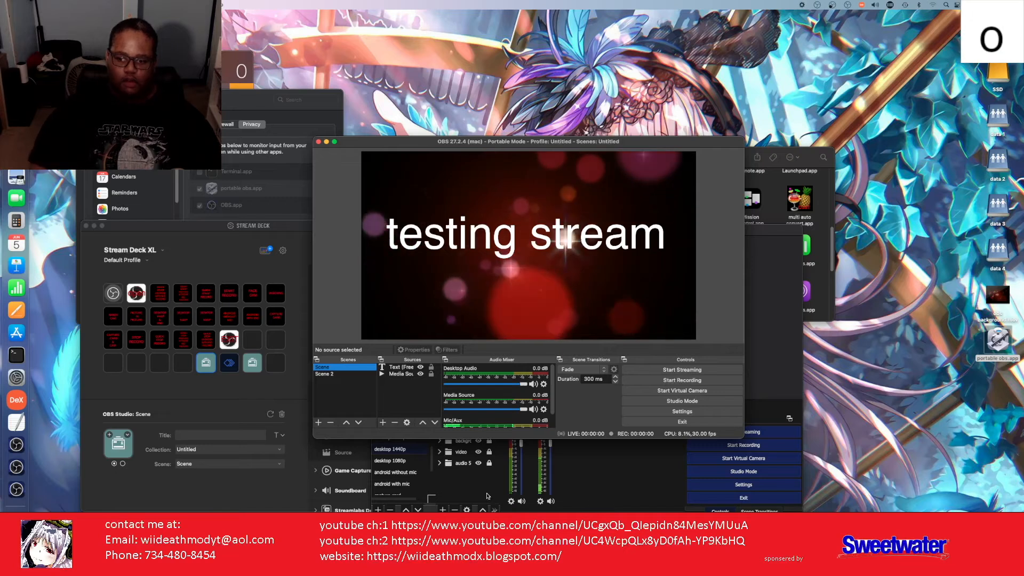
{"action": "key", "text": "d"}
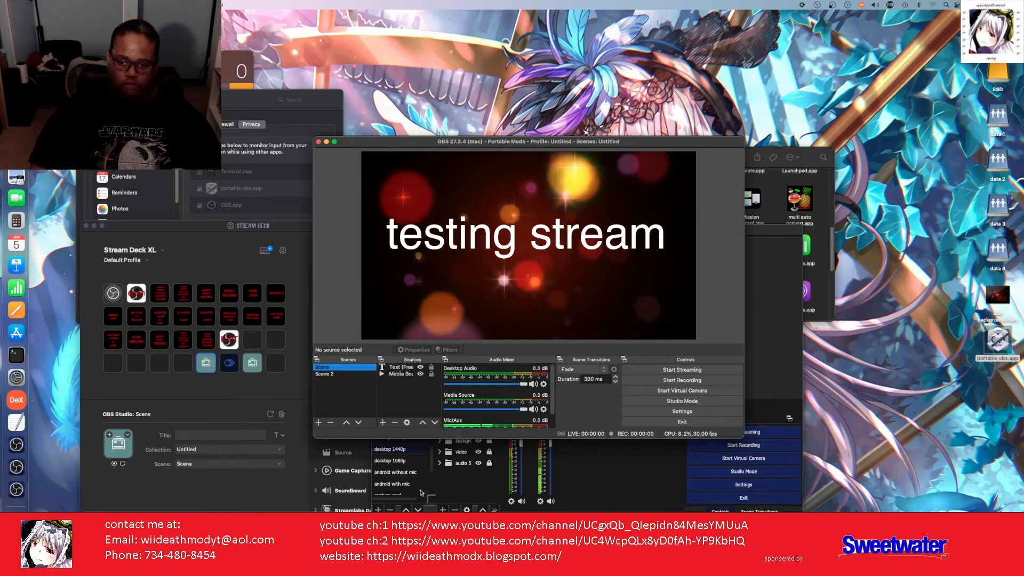
{"action": "key", "text": "w"}
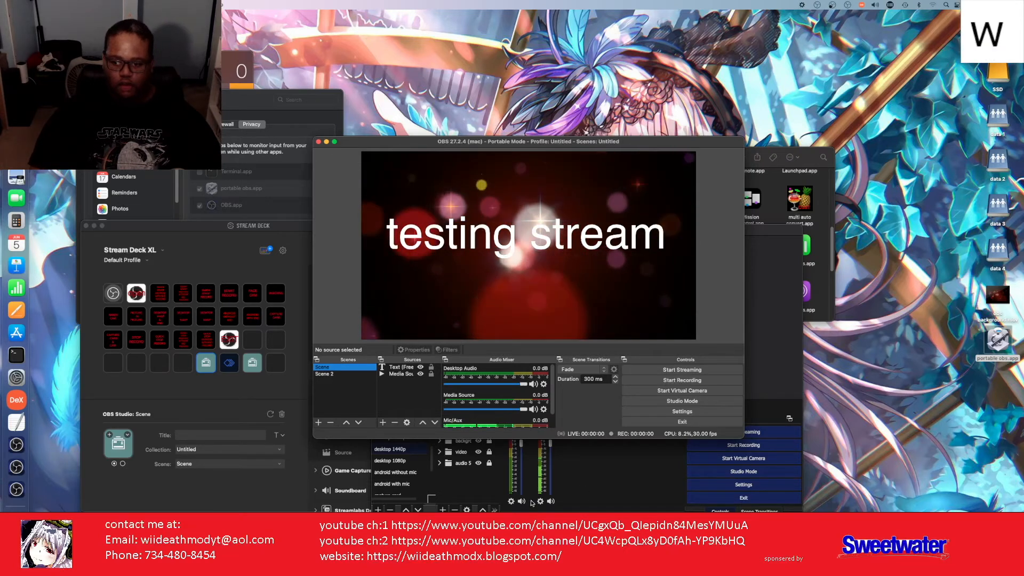
{"action": "key", "text": "i"}
{"action": "key", "text": "i"}
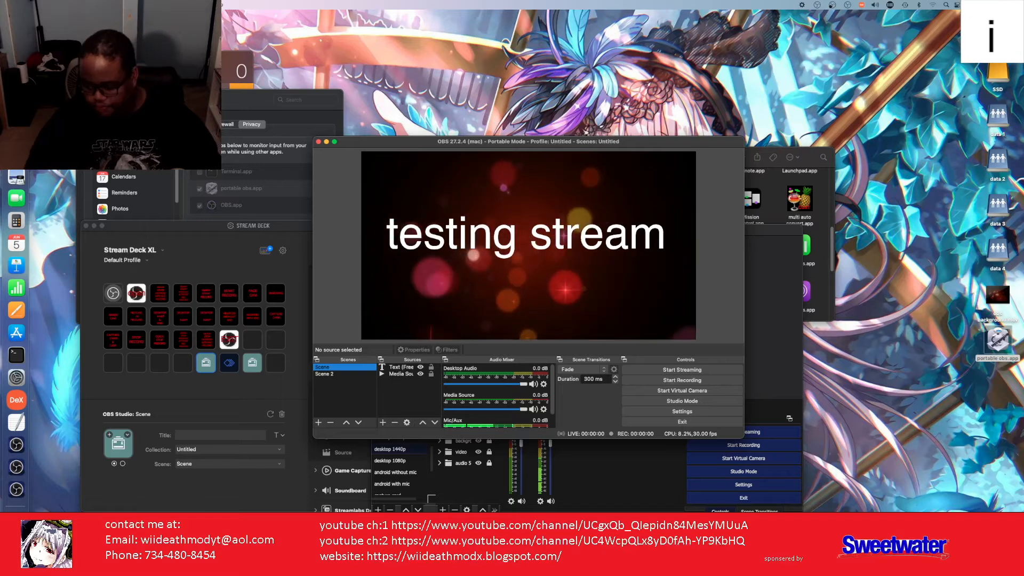
{"action": "key", "text": "d"}
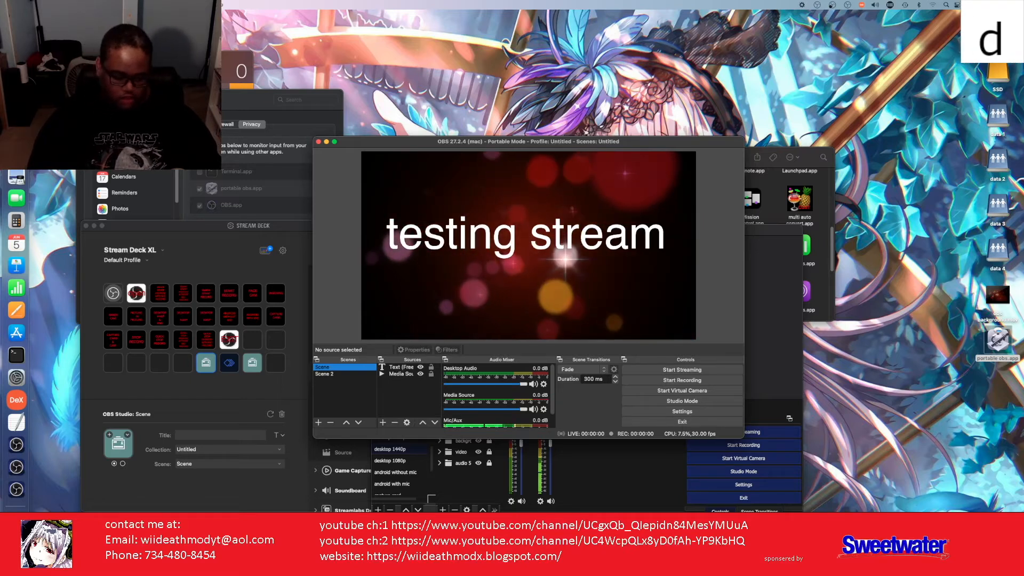
{"action": "key", "text": "e"}
{"action": "key", "text": "a"}
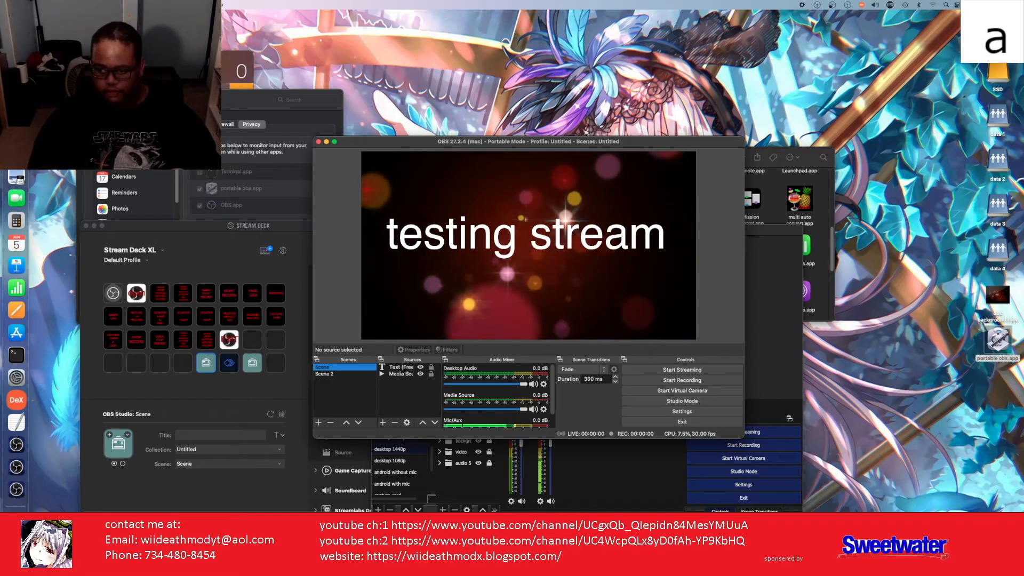
{"action": "key", "text": "t"}
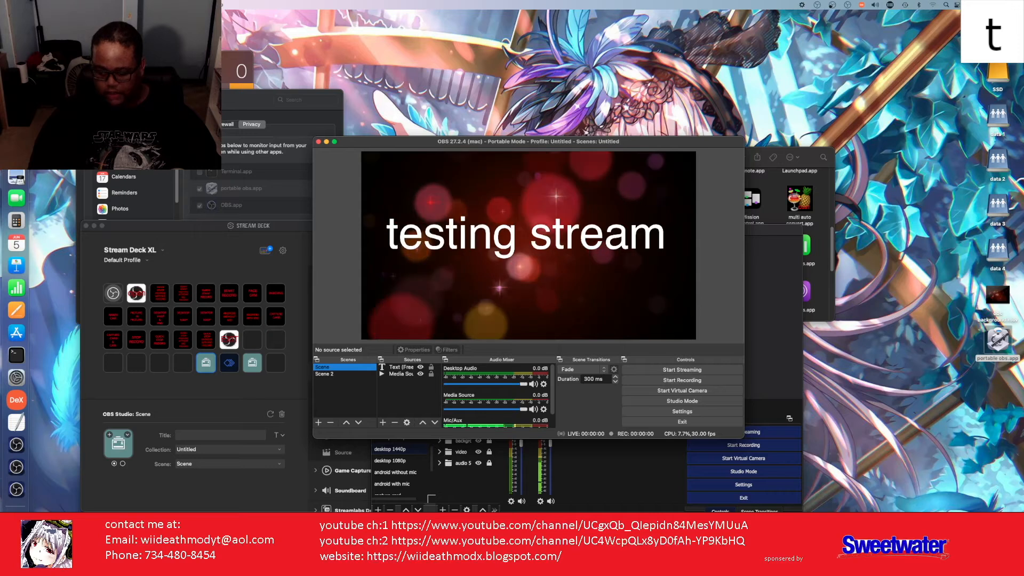
{"action": "key", "text": "h"}
{"action": "key", "text": "m"}
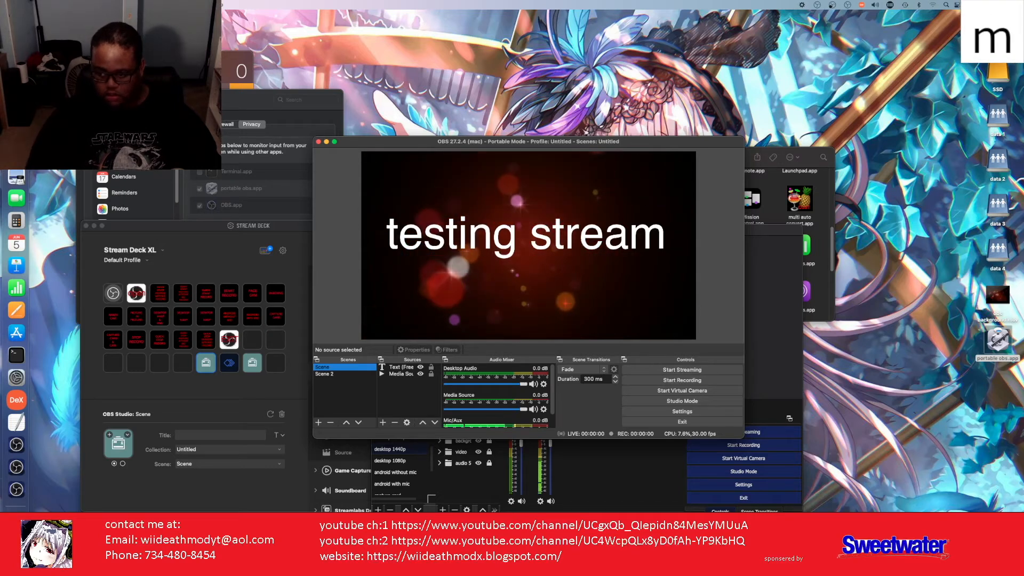
{"action": "key", "text": "o"}
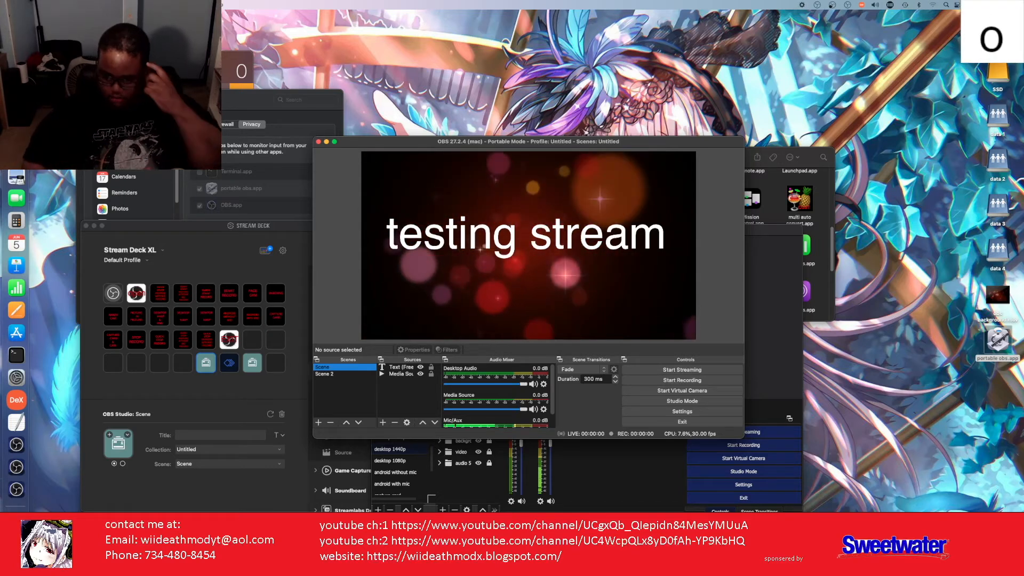
{"action": "key", "text": "d"}
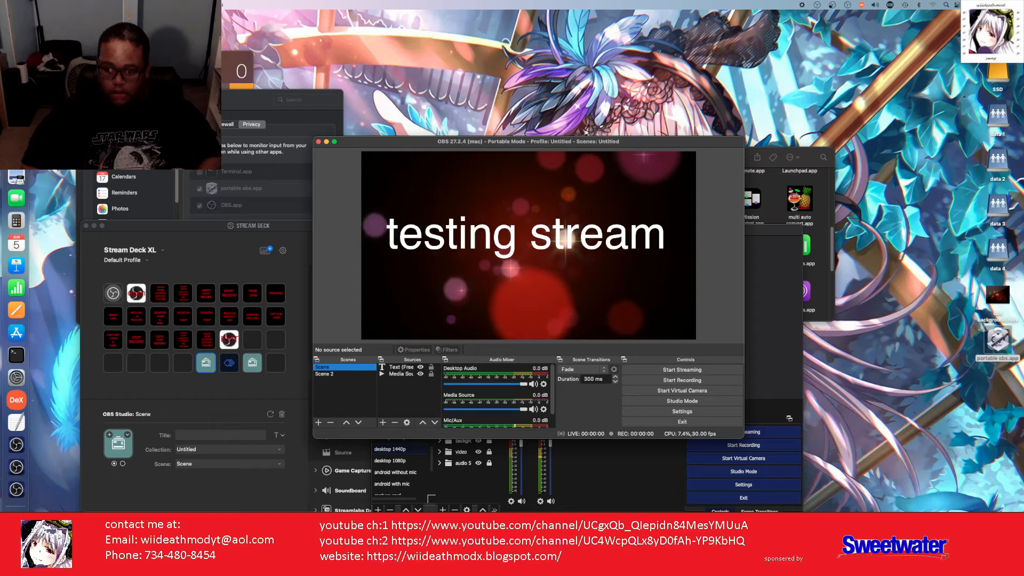
{"action": "key", "text": "w"}
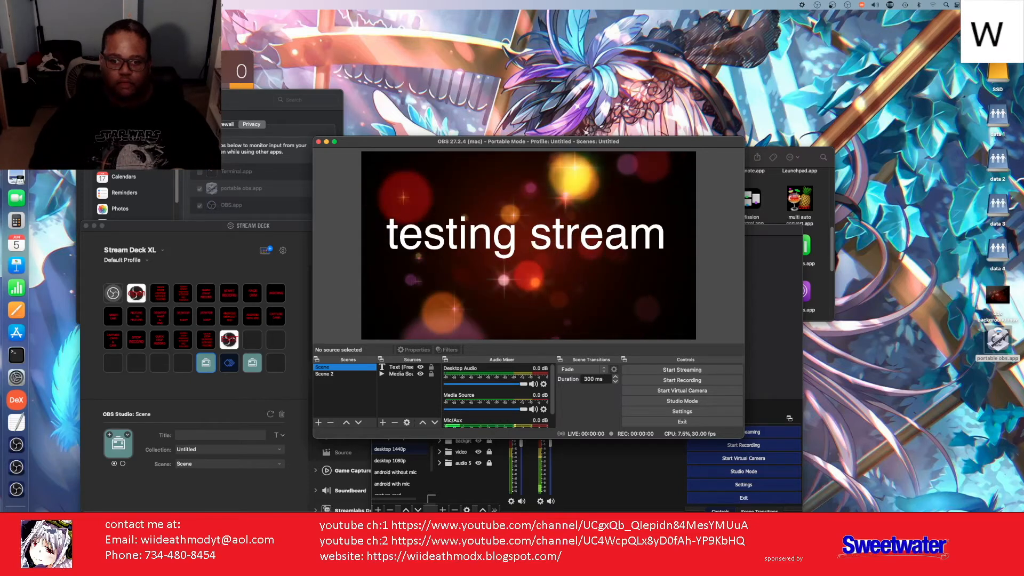
{"action": "key", "text": "i"}
{"action": "key", "text": "i"}
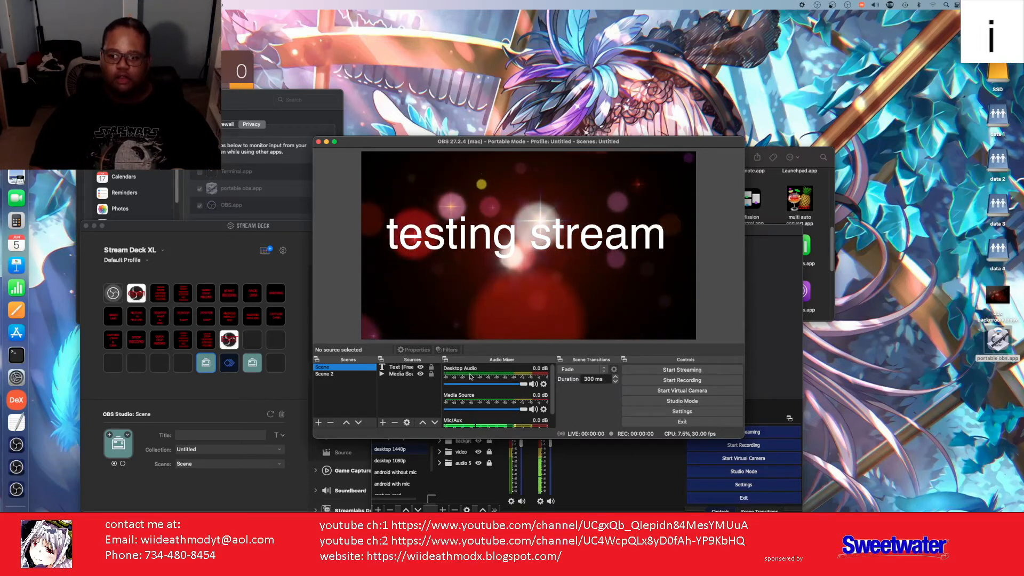
{"action": "key", "text": "d"}
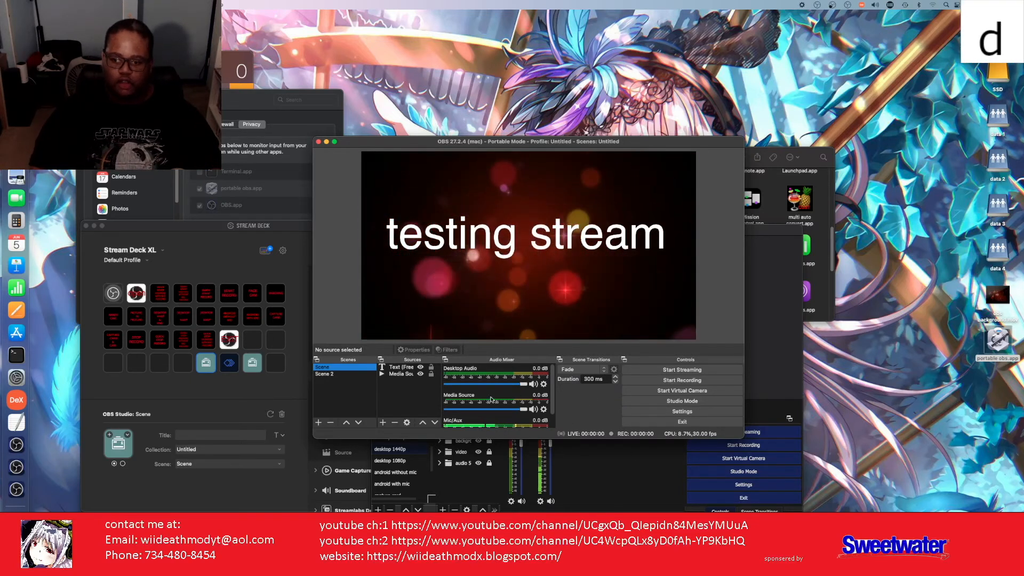
{"action": "key", "text": "e"}
{"action": "key", "text": "a"}
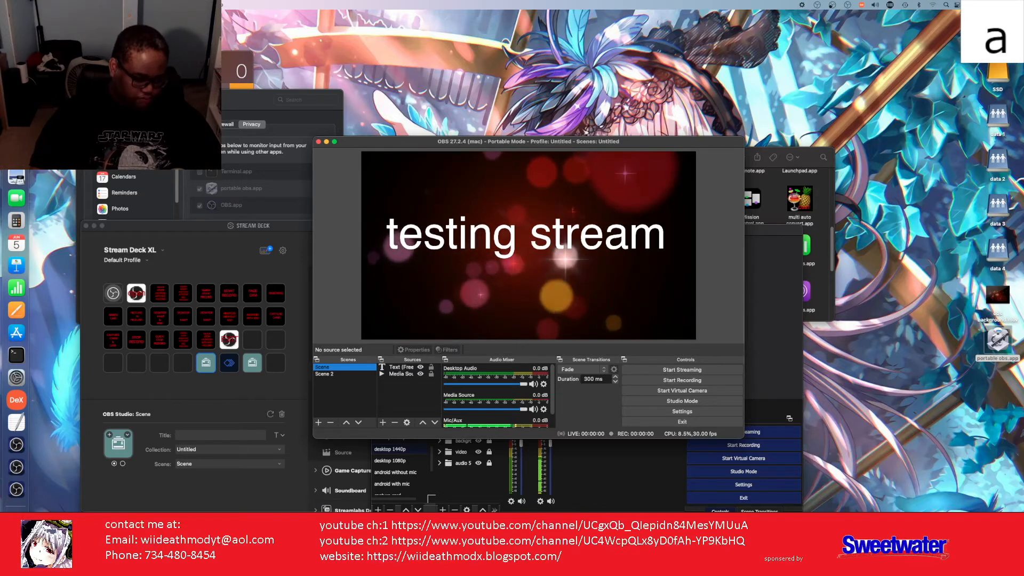
{"action": "key", "text": "t"}
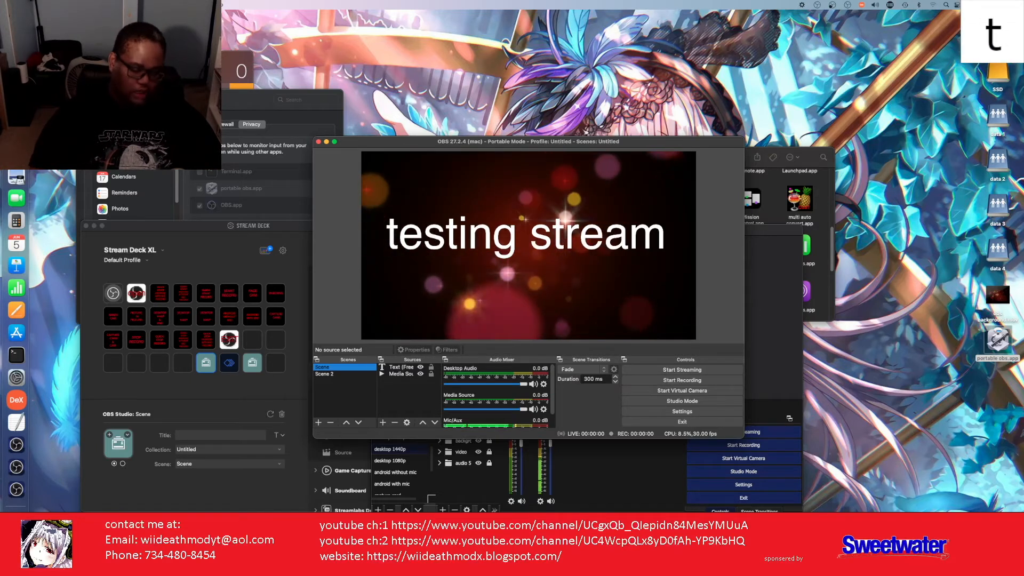
{"action": "key", "text": "h"}
{"action": "key", "text": "m"}
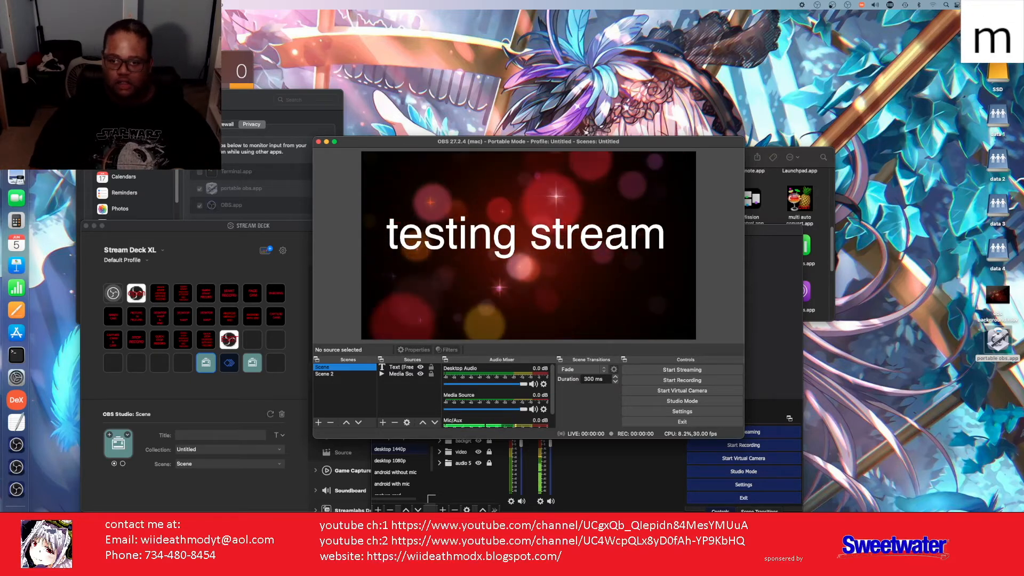
{"action": "key", "text": "o"}
{"action": "key", "text": "d"}
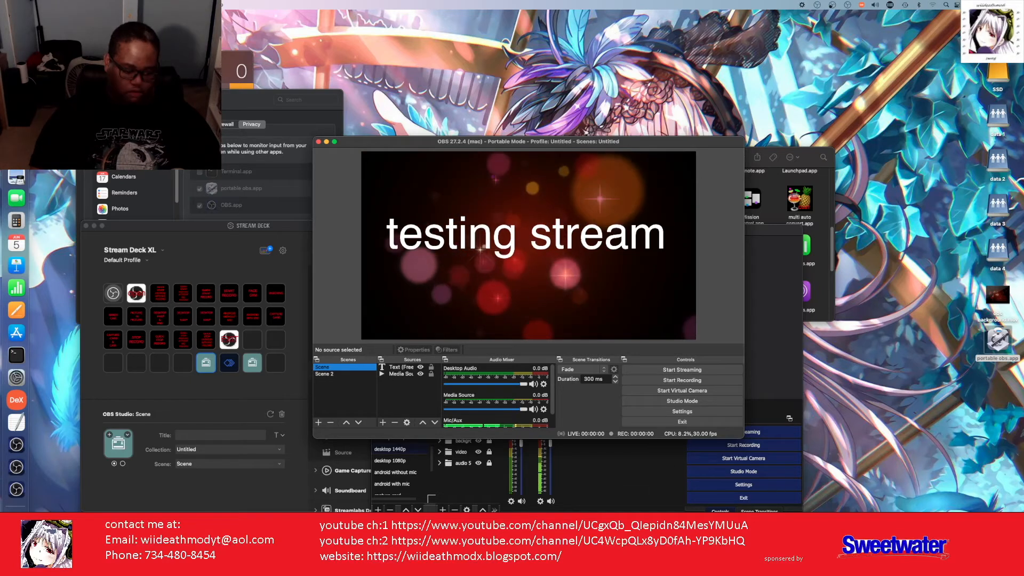
{"action": "key", "text": "w"}
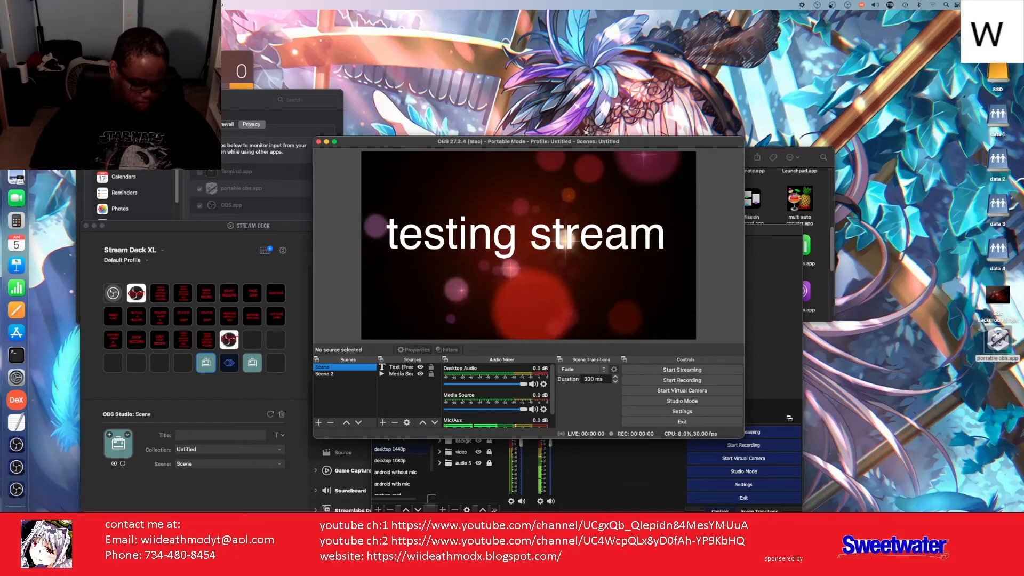
{"action": "key", "text": "i"}
{"action": "key", "text": "i"}
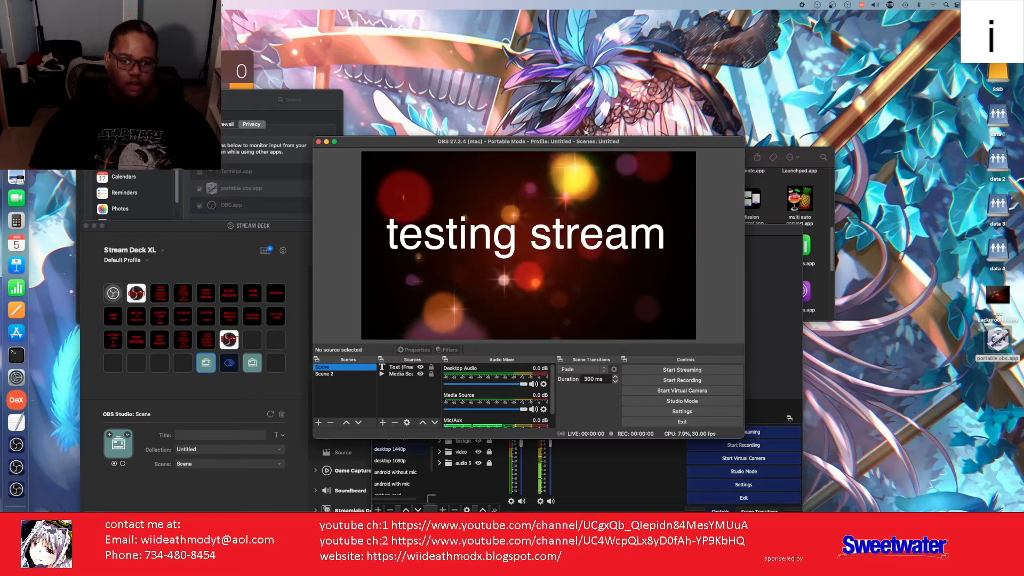
{"action": "key", "text": "d"}
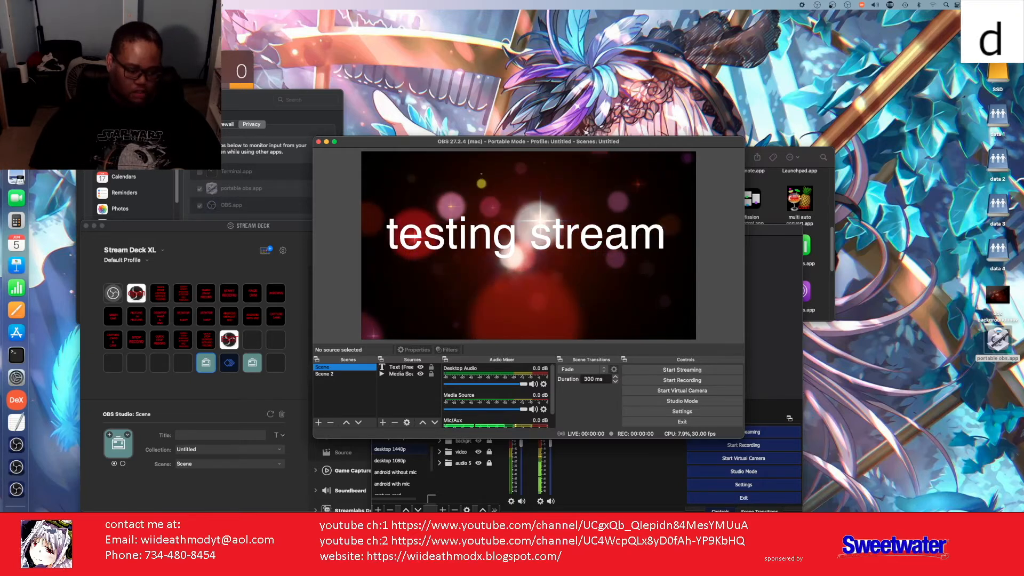
{"action": "key", "text": "e"}
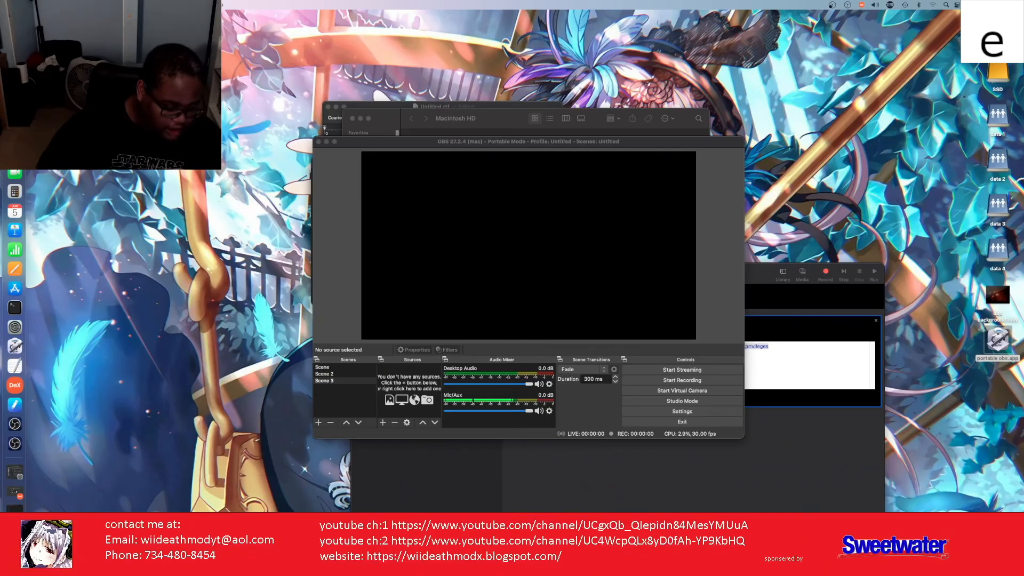
Step: Type the key sequence 'athmodwideathmodw' while the portable OBS is in front
{"action": "key", "text": "a"}
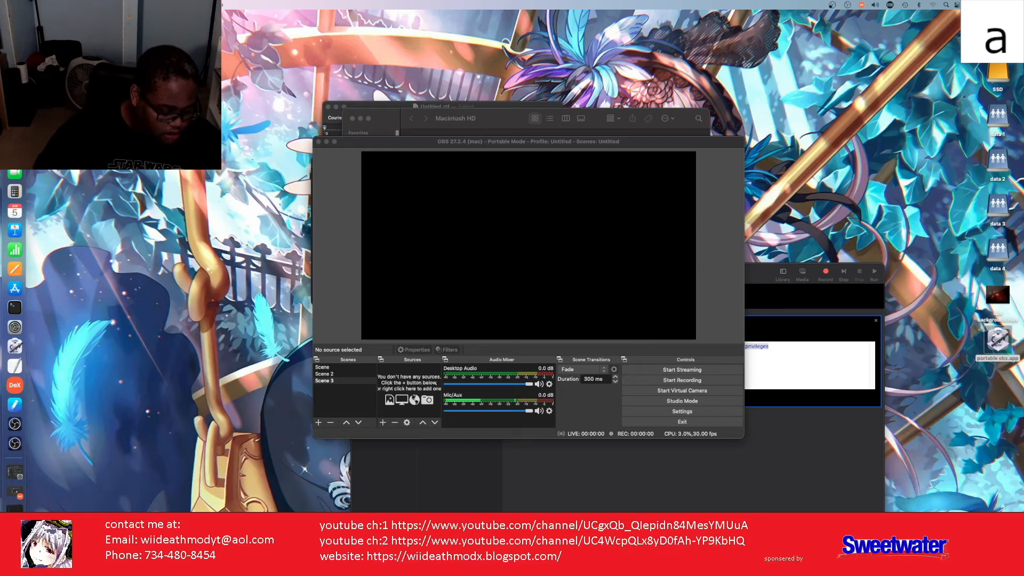
{"action": "key", "text": "t"}
{"action": "key", "text": "h"}
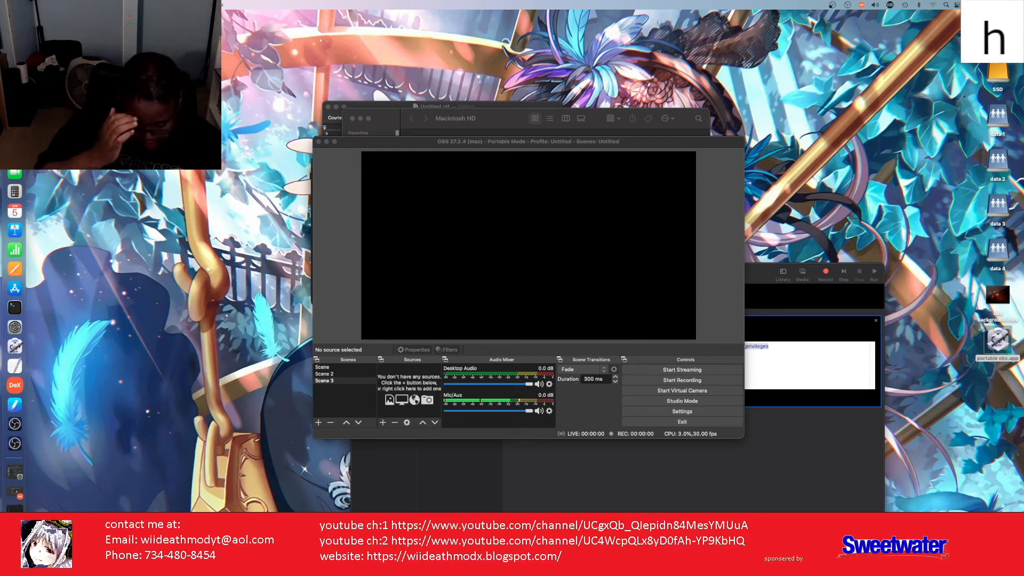
{"action": "key", "text": "m"}
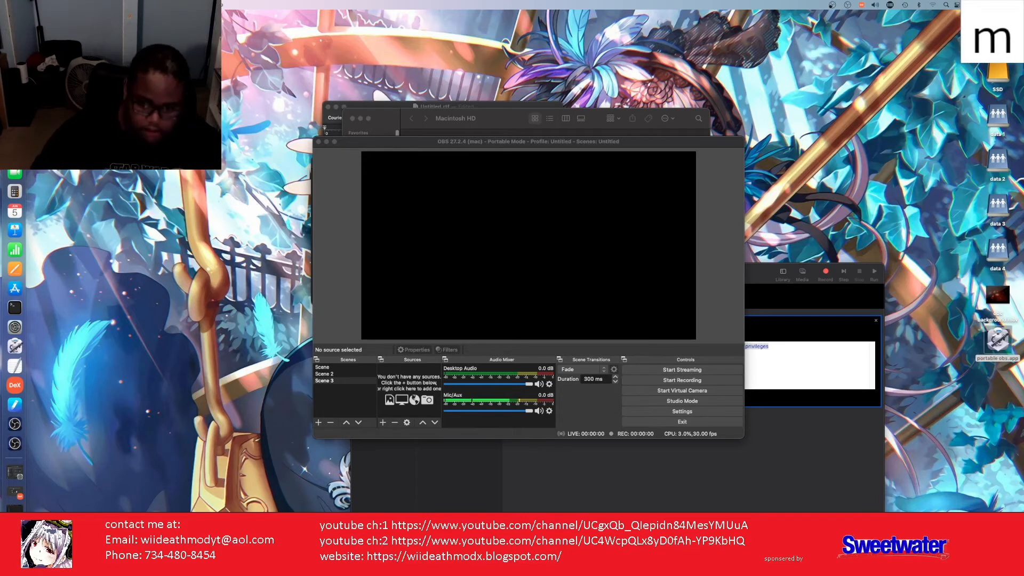
{"action": "key", "text": "o"}
{"action": "key", "text": "d"}
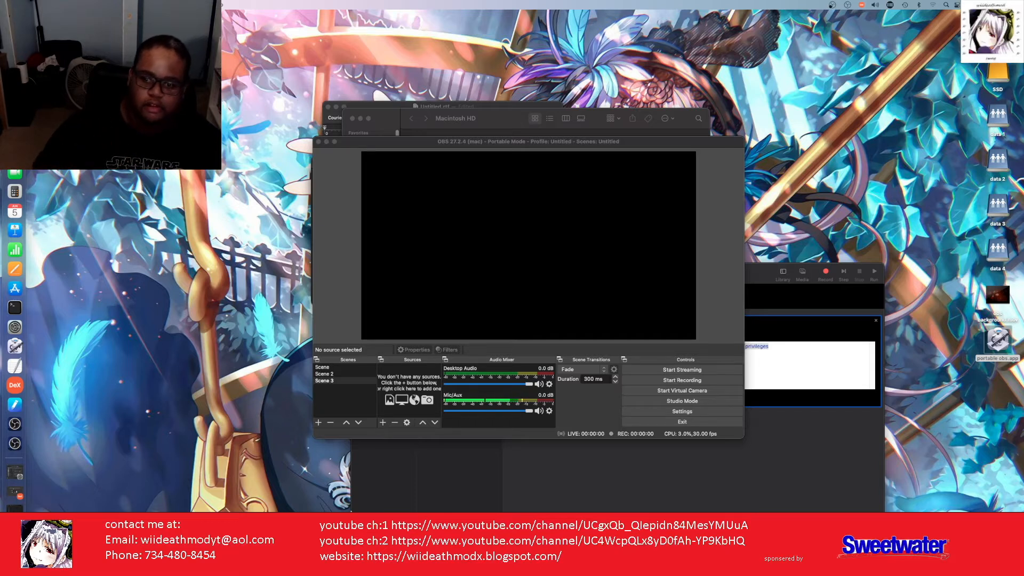
{"action": "key", "text": "w"}
{"action": "key", "text": "i"}
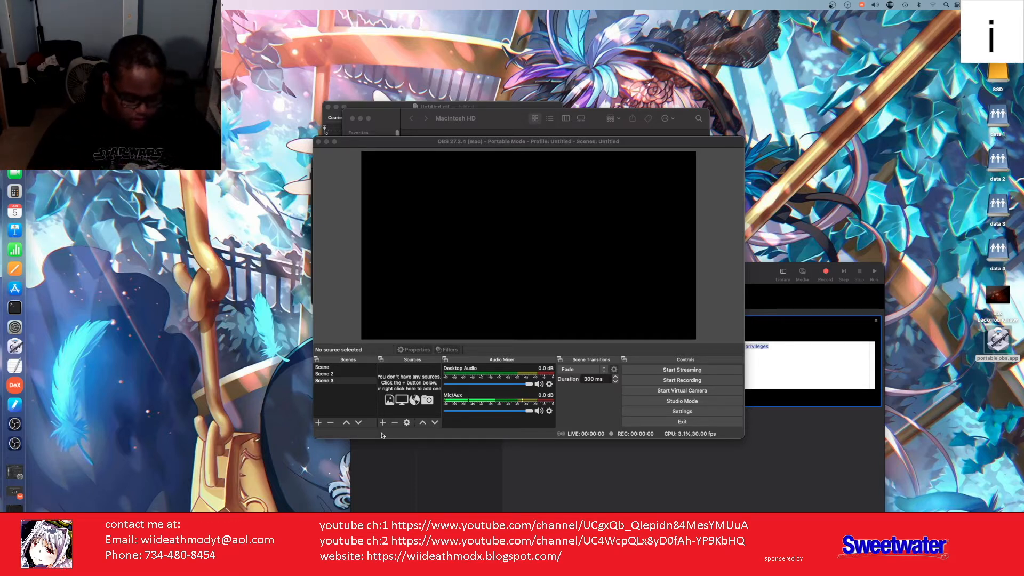
{"action": "key", "text": "d"}
{"action": "key", "text": "e"}
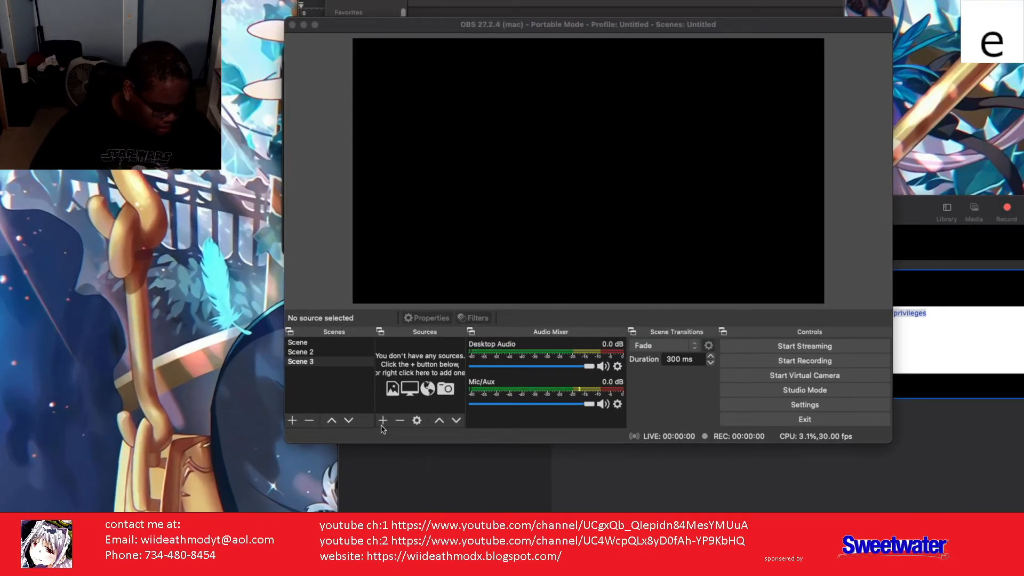
{"action": "key", "text": "a"}
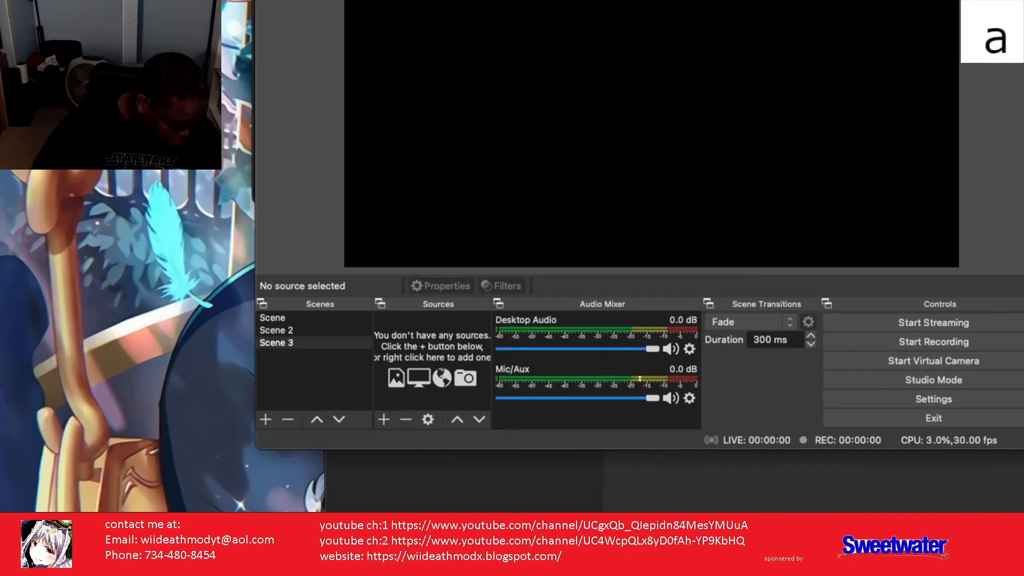
{"action": "key", "text": "t"}
{"action": "key", "text": "h"}
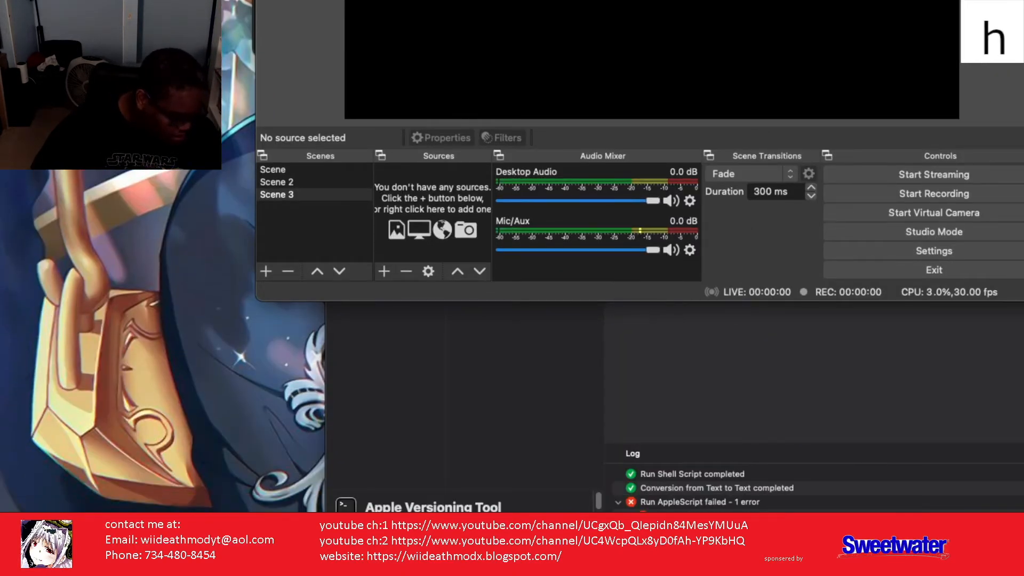
{"action": "key", "text": "m"}
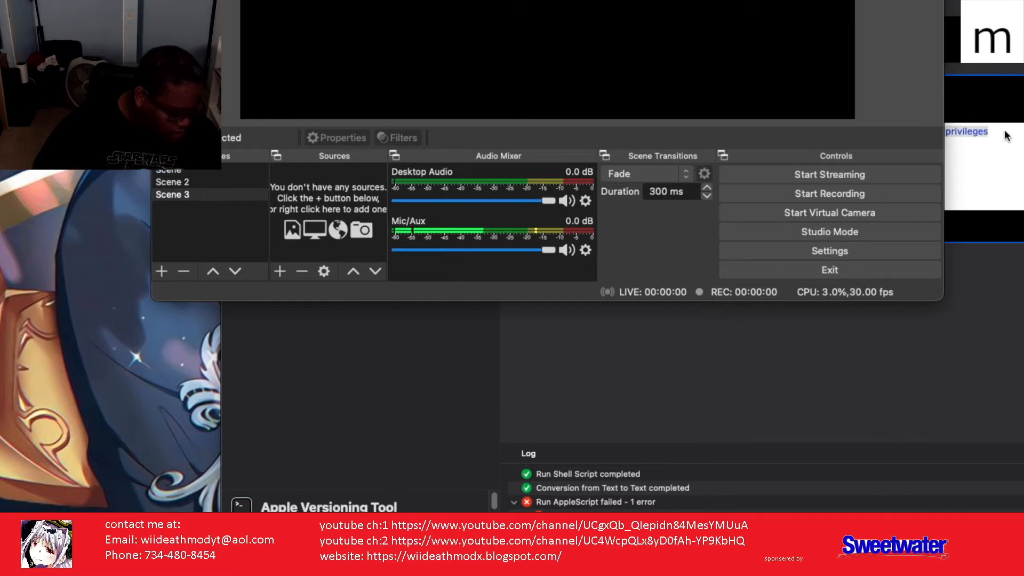
{"action": "key", "text": "o"}
{"action": "key", "text": "d"}
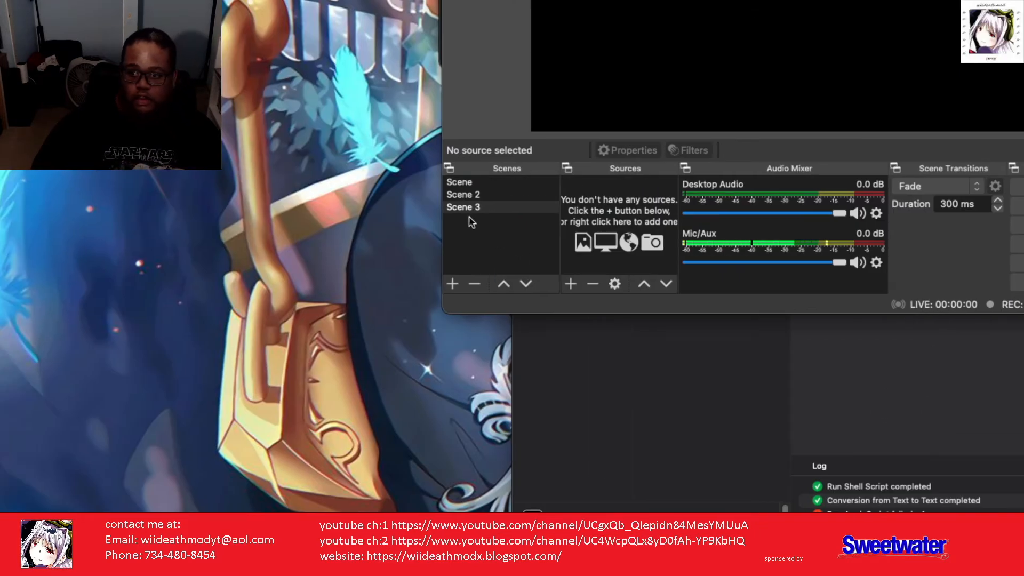
{"action": "key", "text": "w"}
Step: Remove Scene 3 from the Scenes list and confirm, leaving Scene and Scene 2
{"action": "right_click", "coordinate": [466, 214]}
{"action": "key", "text": "i"}
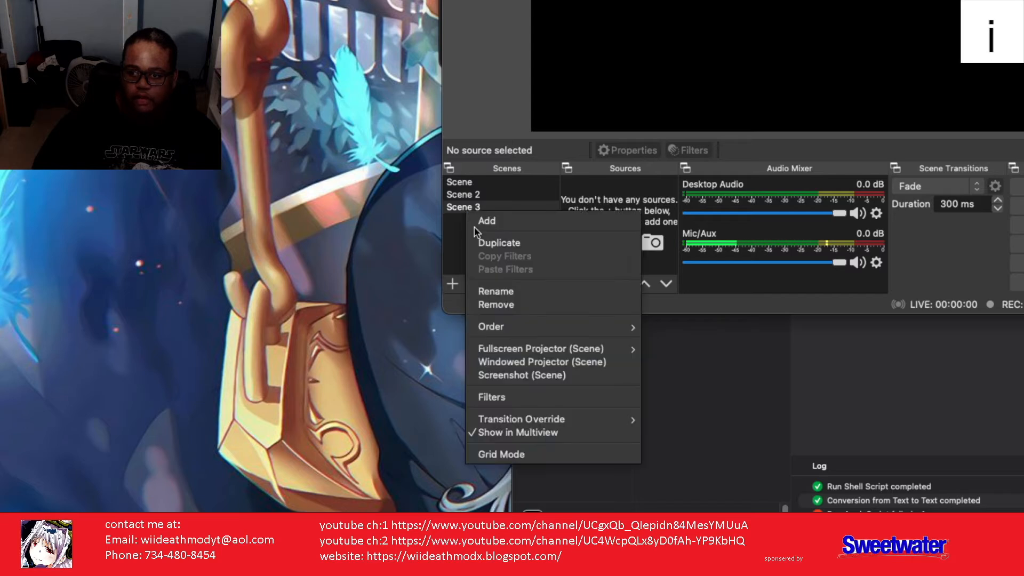
{"action": "key", "text": "d"}
{"action": "left_click", "coordinate": [492, 306]}
{"action": "key", "text": "e"}
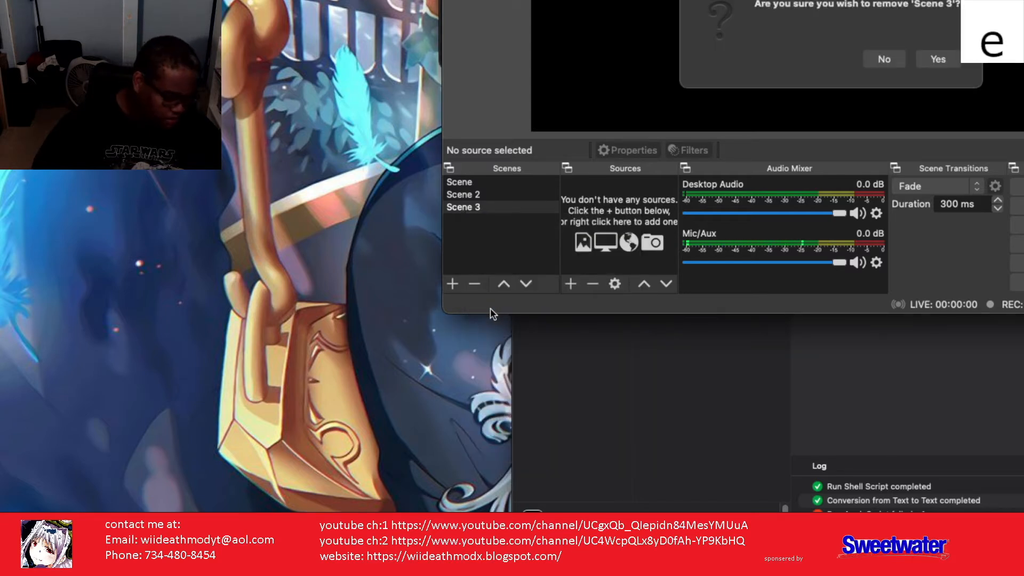
{"action": "key", "text": "a"}
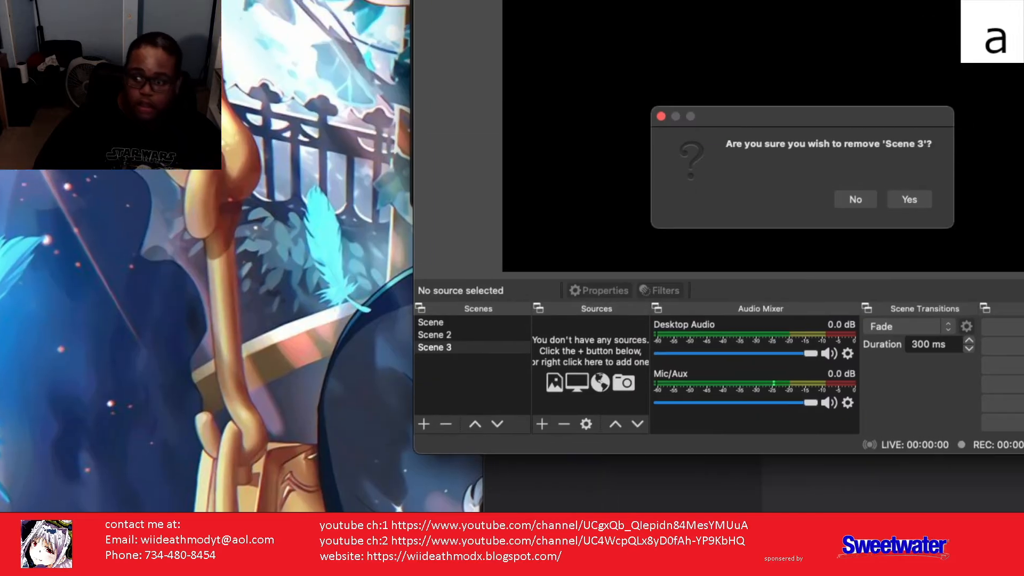
{"action": "key", "text": "t"}
{"action": "left_click", "coordinate": [875, 199]}
Step: Quit the portable OBS instance and close its Terminal log window
{"action": "key", "text": "h"}
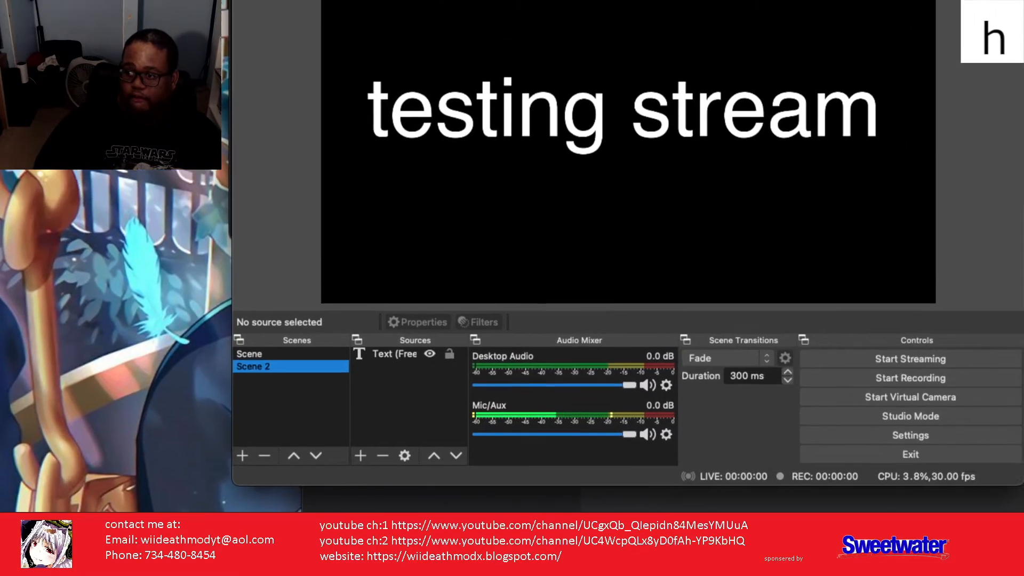
{"action": "key", "text": "m"}
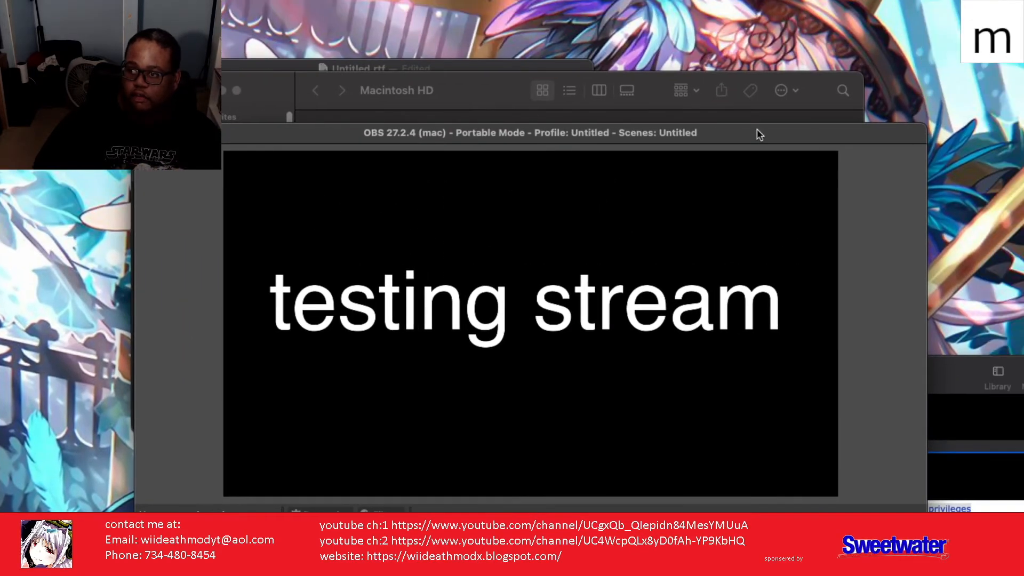
{"action": "key", "text": "o"}
{"action": "left_click", "coordinate": [145, 133]}
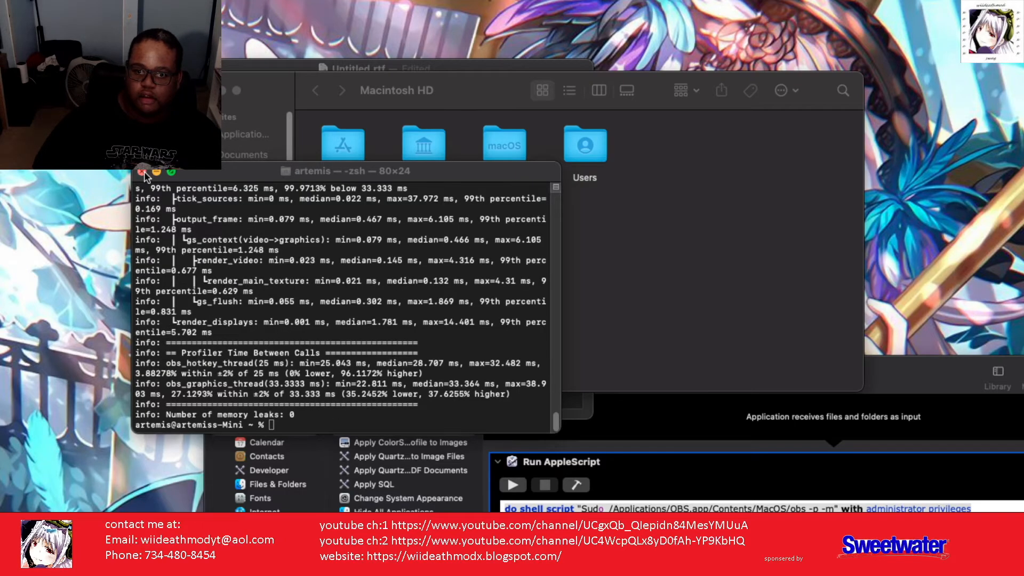
{"action": "key", "text": "super+w"}
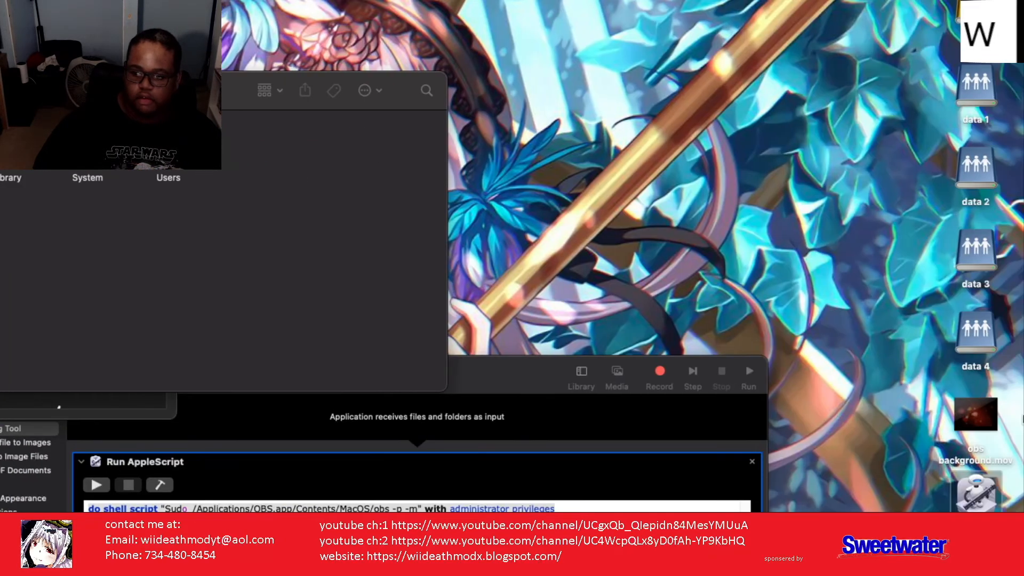
{"action": "key", "text": "i"}
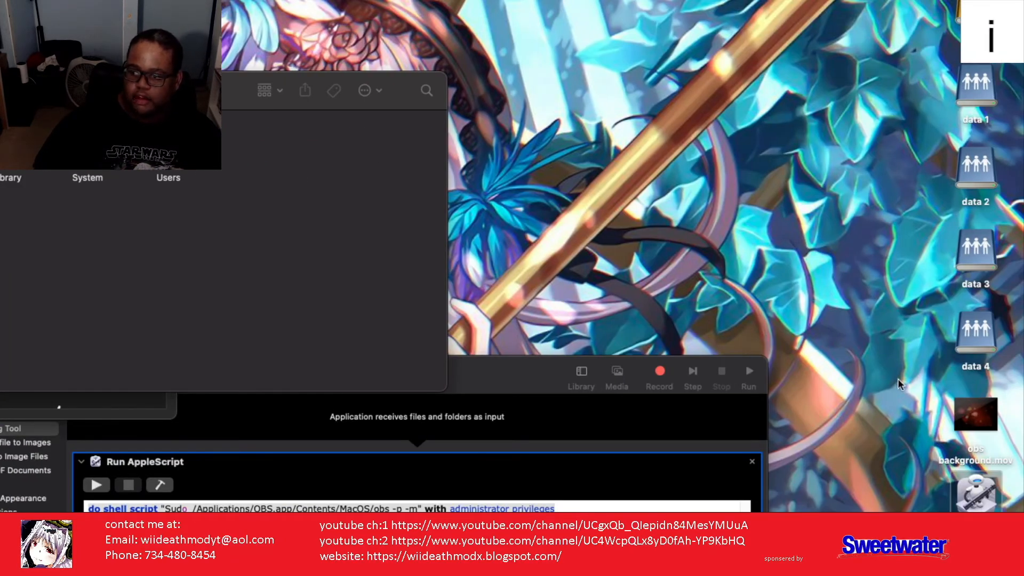
Step: Type a short line of text while the relaunched portable OBS is running
{"action": "key", "text": "d"}
{"action": "key", "text": "e"}
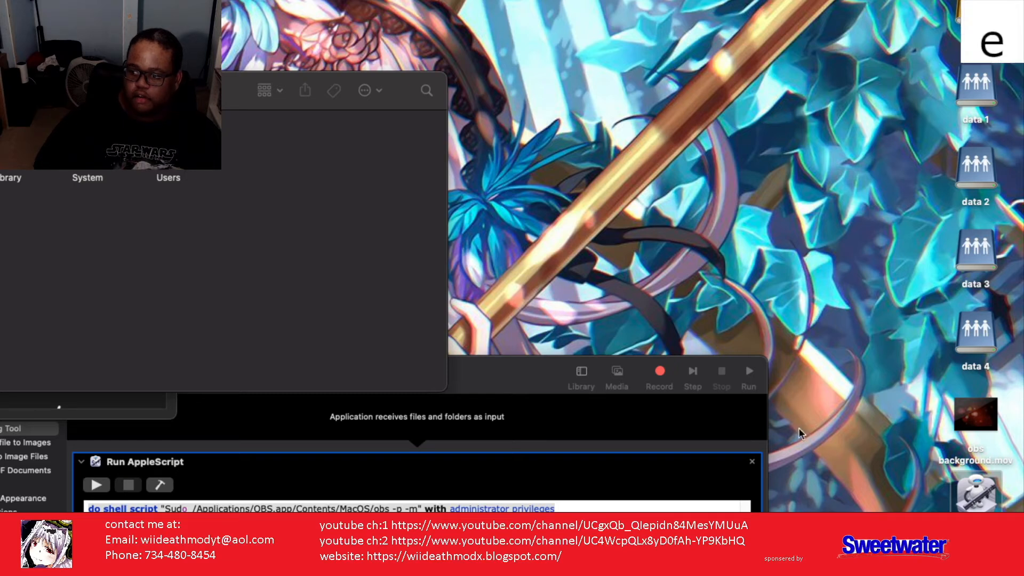
{"action": "key", "text": "a"}
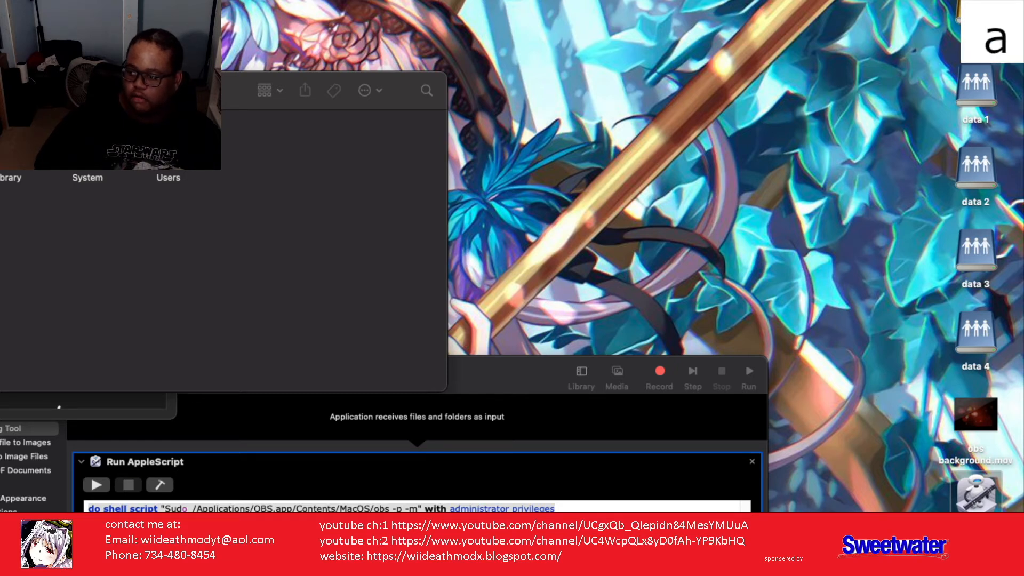
{"action": "key", "text": "t"}
{"action": "key", "text": "h"}
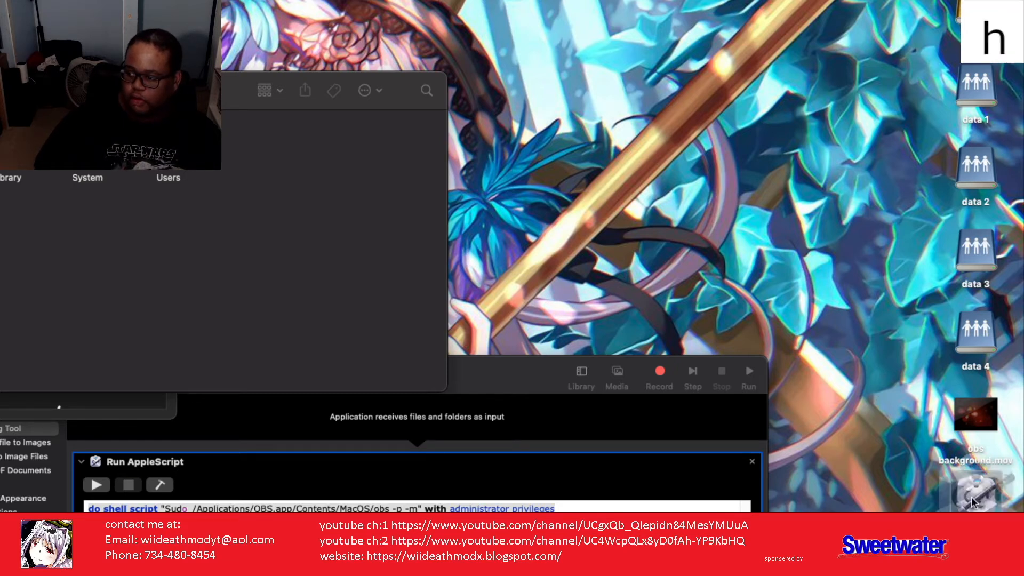
{"action": "key", "text": "m"}
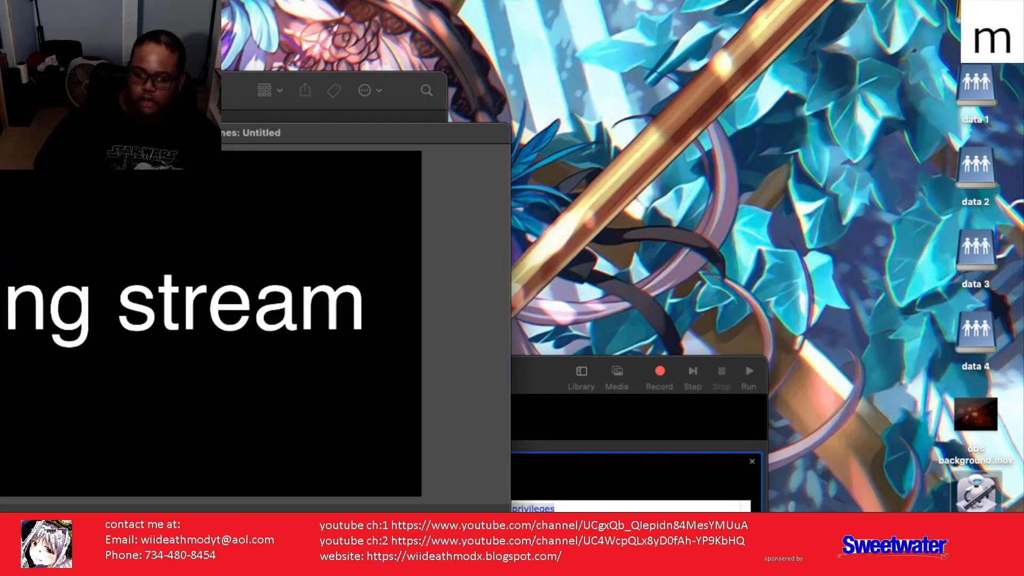
{"action": "key", "text": "o"}
{"action": "key", "text": "d"}
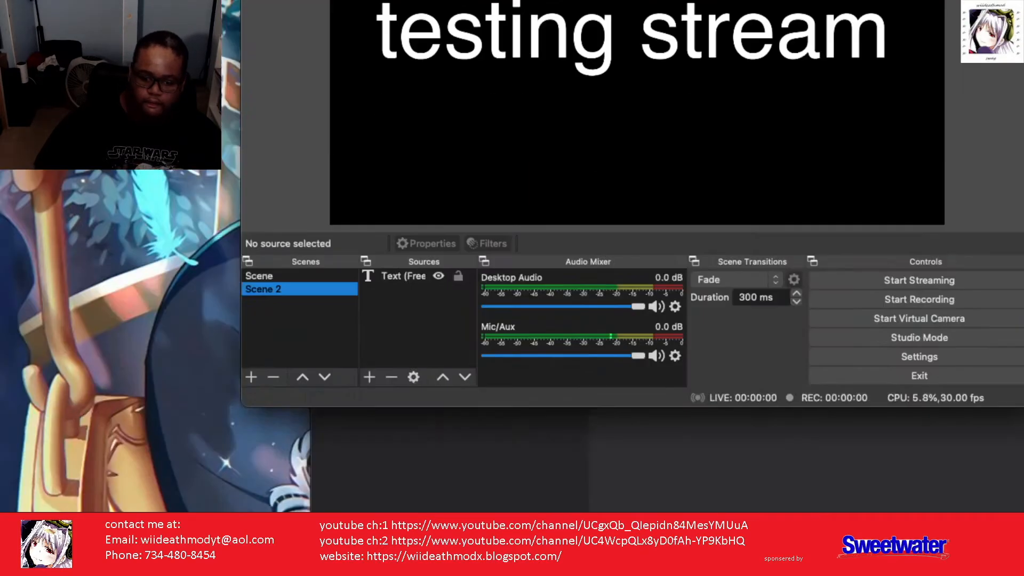
{"action": "key", "text": "w"}
{"action": "key", "text": "i"}
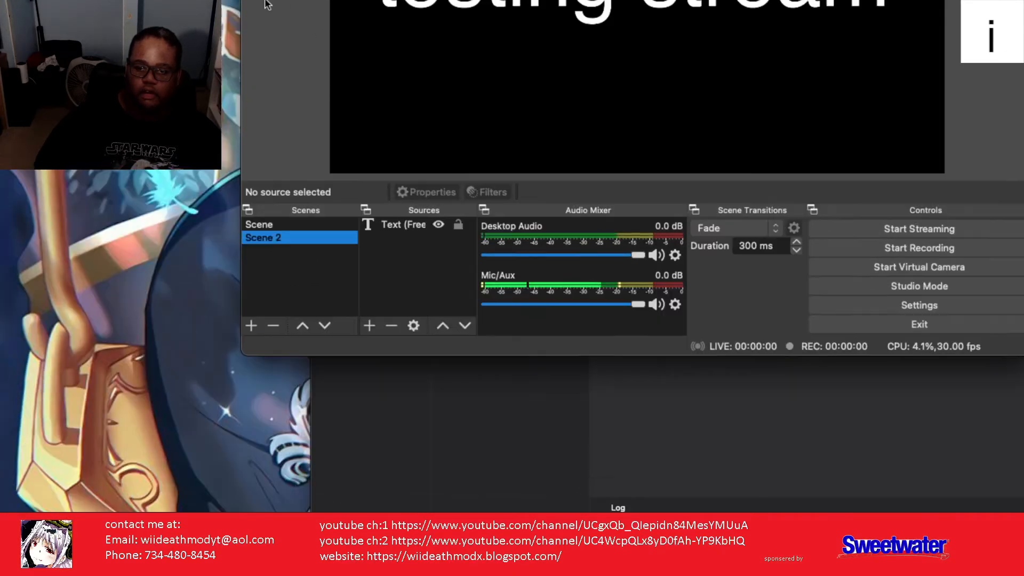
{"action": "key", "text": "e"}
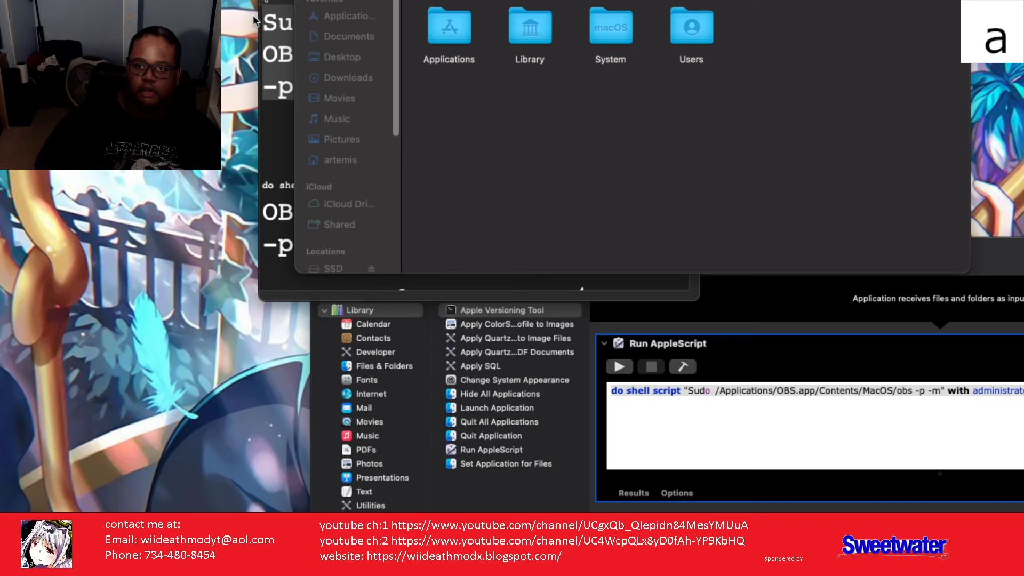
Step: Quit portable OBS, dismiss the Run Shell Script error and crash alert, and open Terminal
{"action": "left_click", "coordinate": [252, 15]}
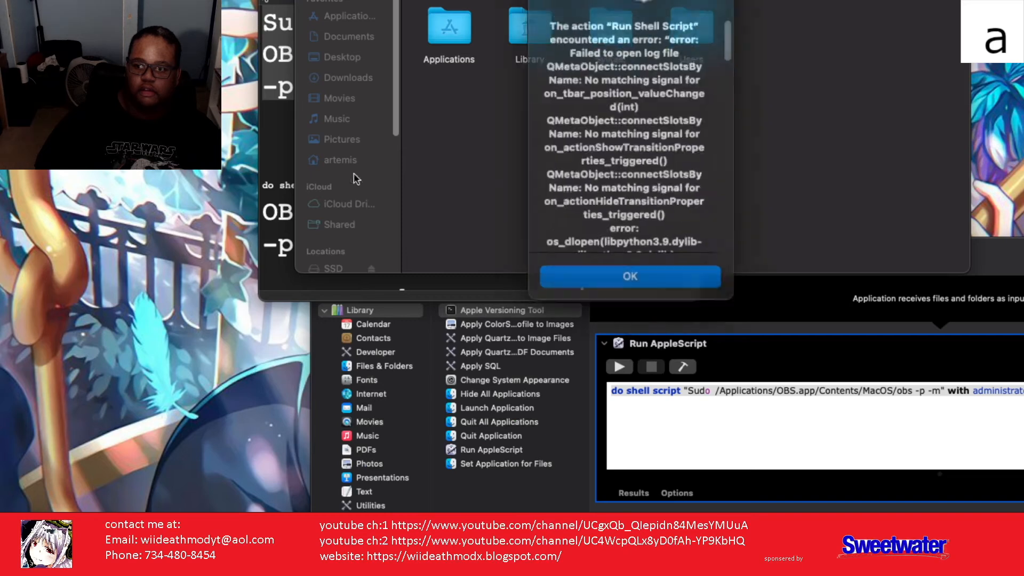
{"action": "left_click", "coordinate": [590, 263]}
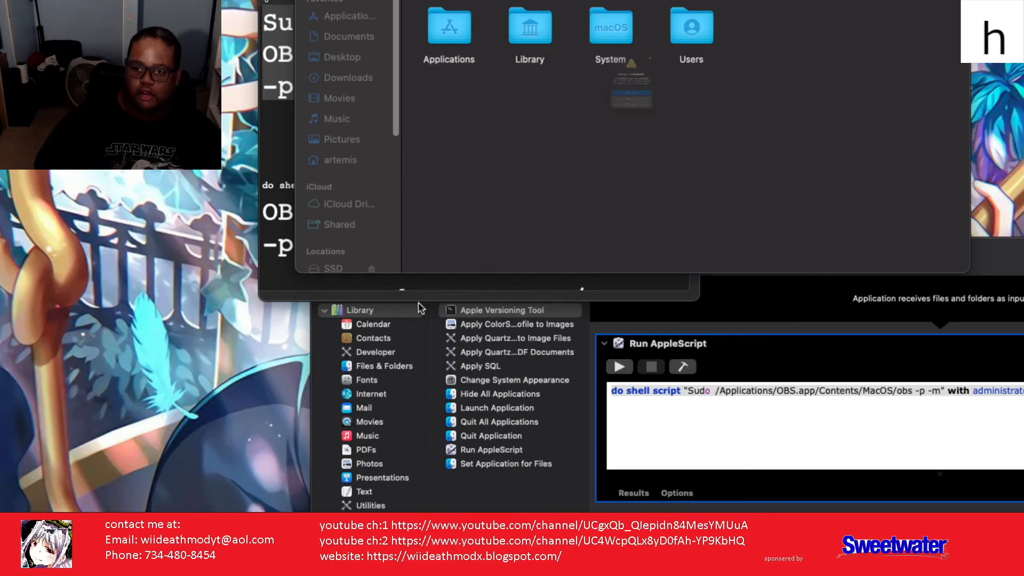
{"action": "left_click", "coordinate": [582, 181]}
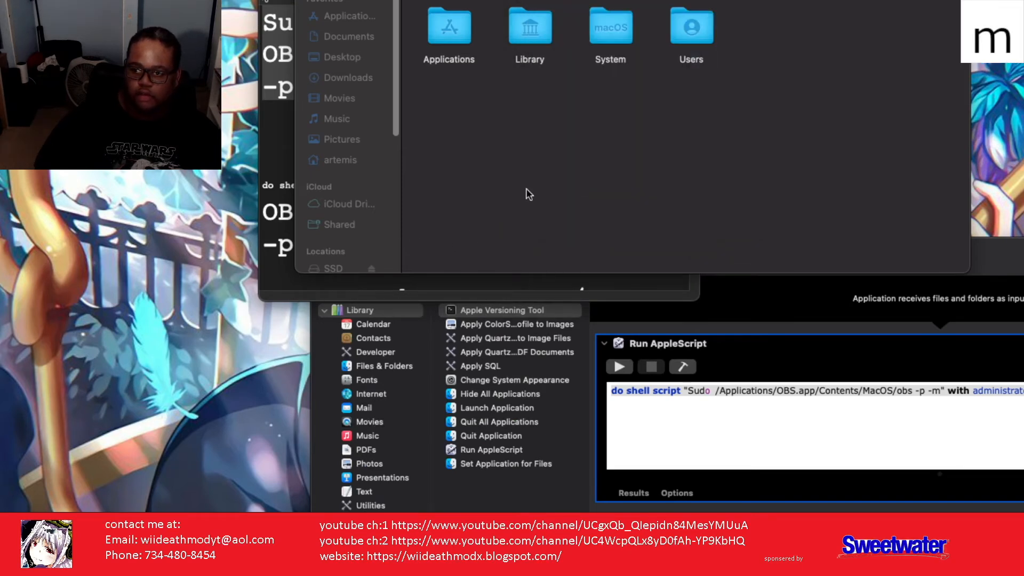
{"action": "left_click", "coordinate": [28, 339]}
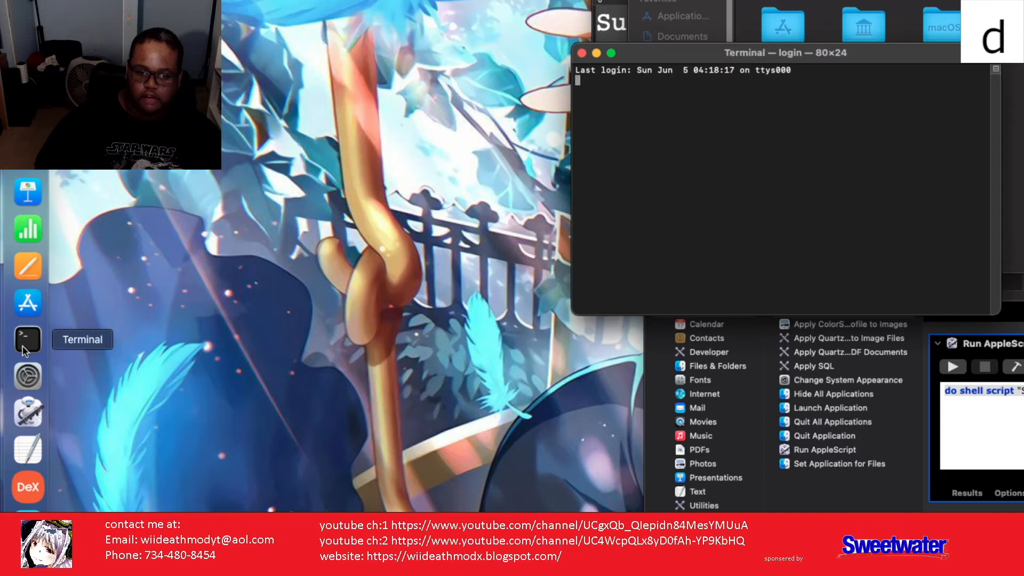
Step: Paste and run the sudo OBS portable-mode launch command, entering the administrator password
{"action": "right_click", "coordinate": [679, 174]}
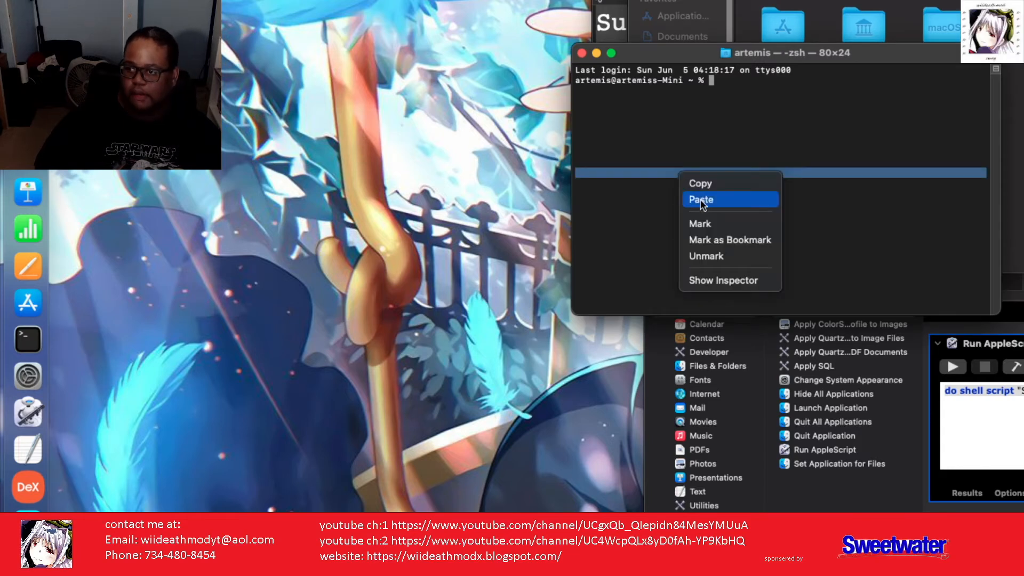
{"action": "left_click", "coordinate": [700, 200]}
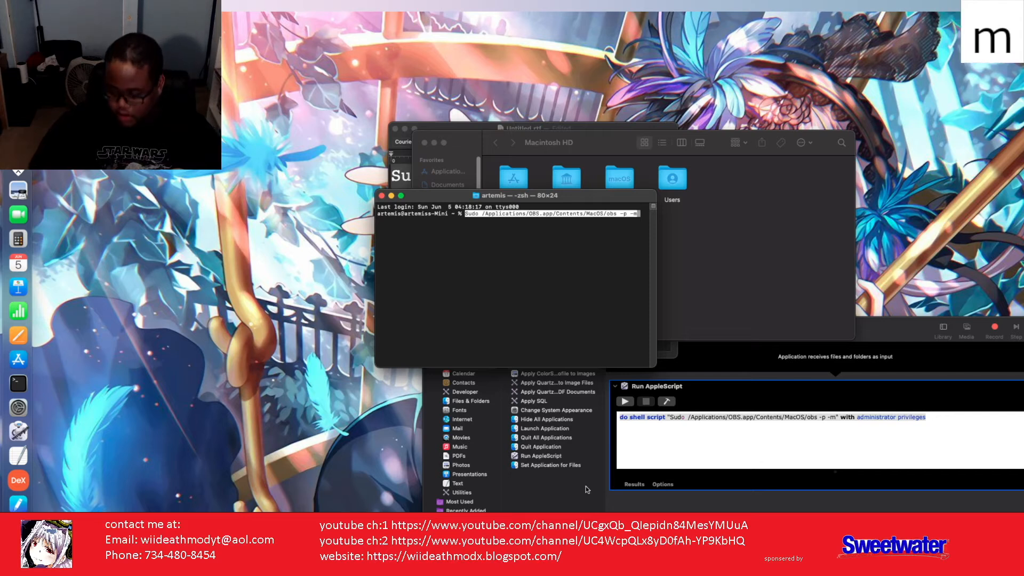
{"action": "key", "text": "Return"}
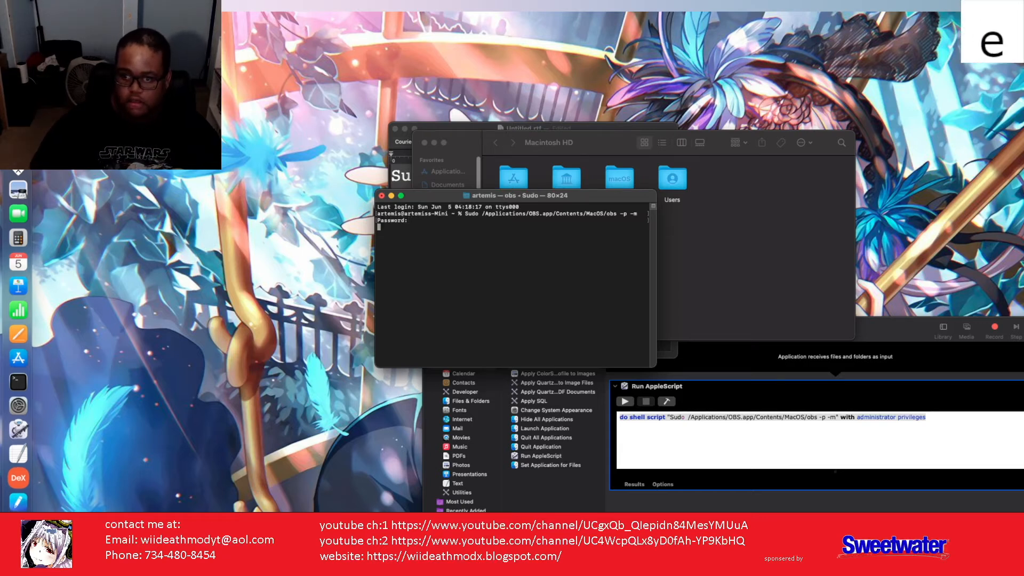
{"action": "key", "text": "Return"}
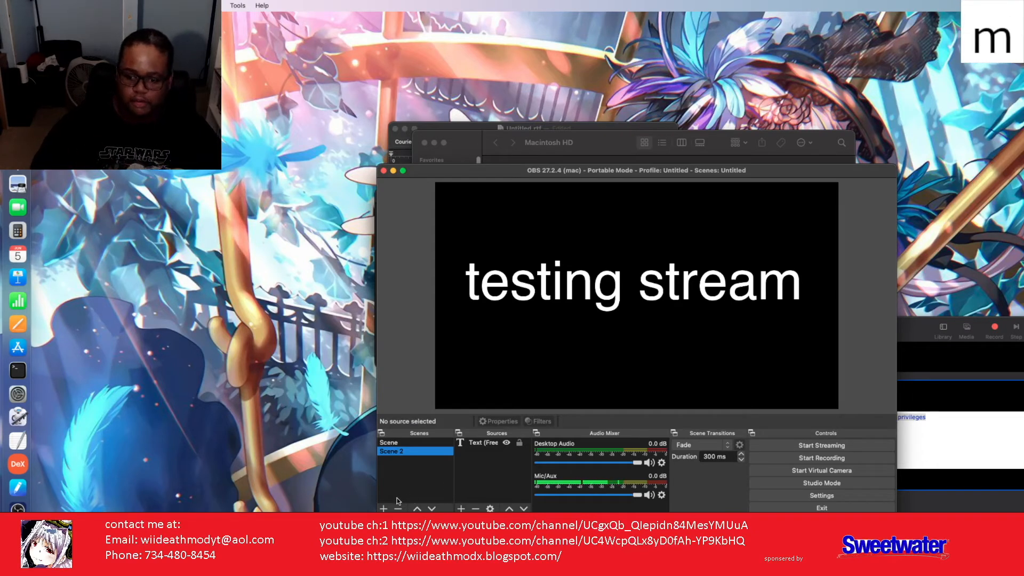
Step: Add Scene 3 in portable OBS, then quit OBS and close the Terminal window
{"action": "left_click", "coordinate": [385, 509]}
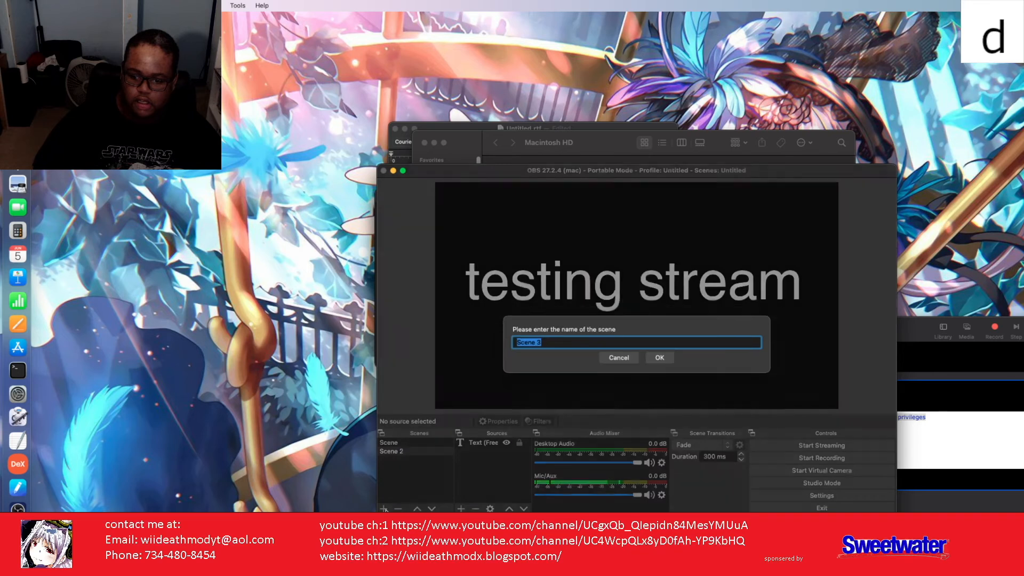
{"action": "left_click", "coordinate": [655, 363]}
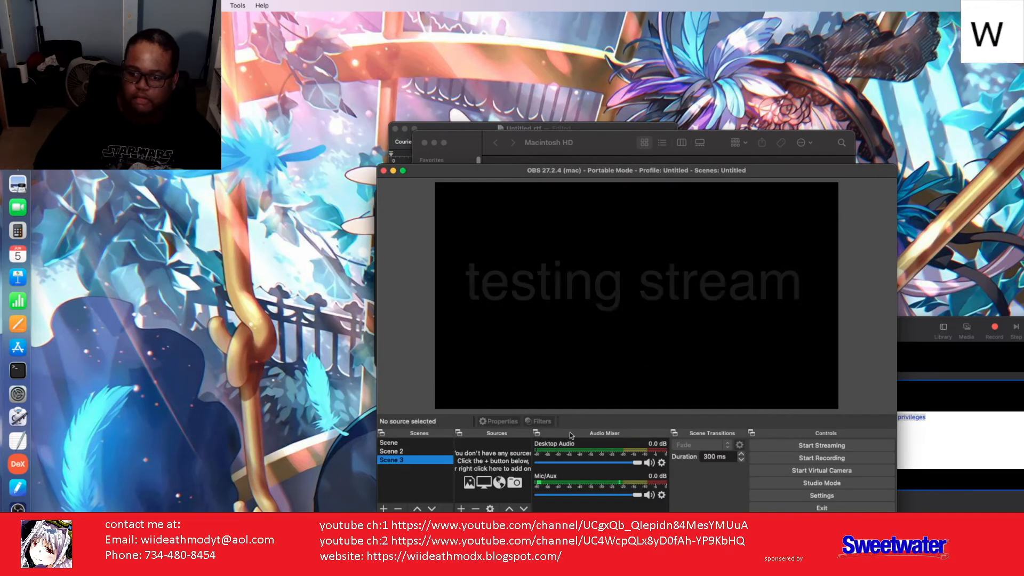
{"action": "left_click", "coordinate": [384, 171]}
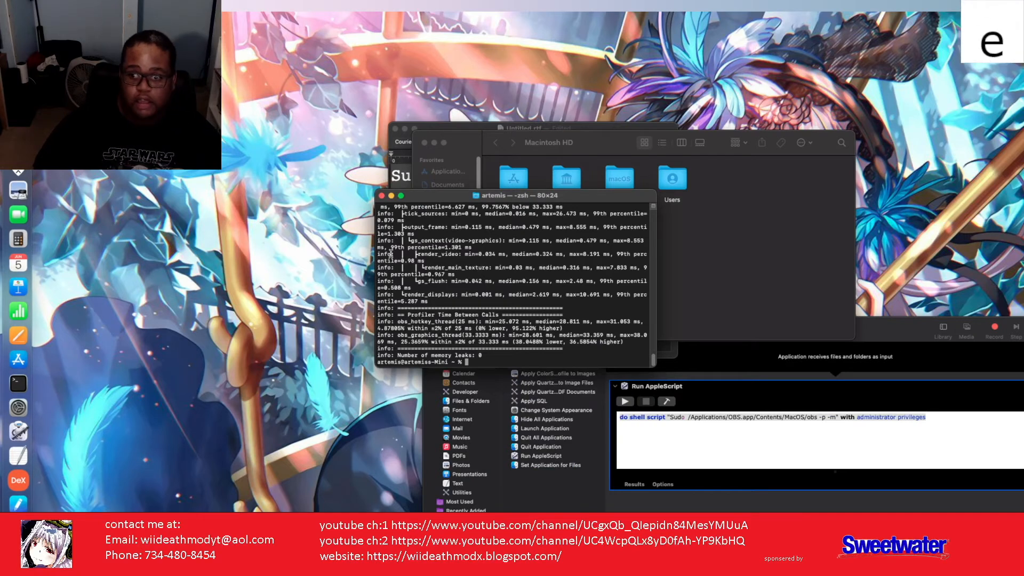
{"action": "left_click", "coordinate": [382, 197]}
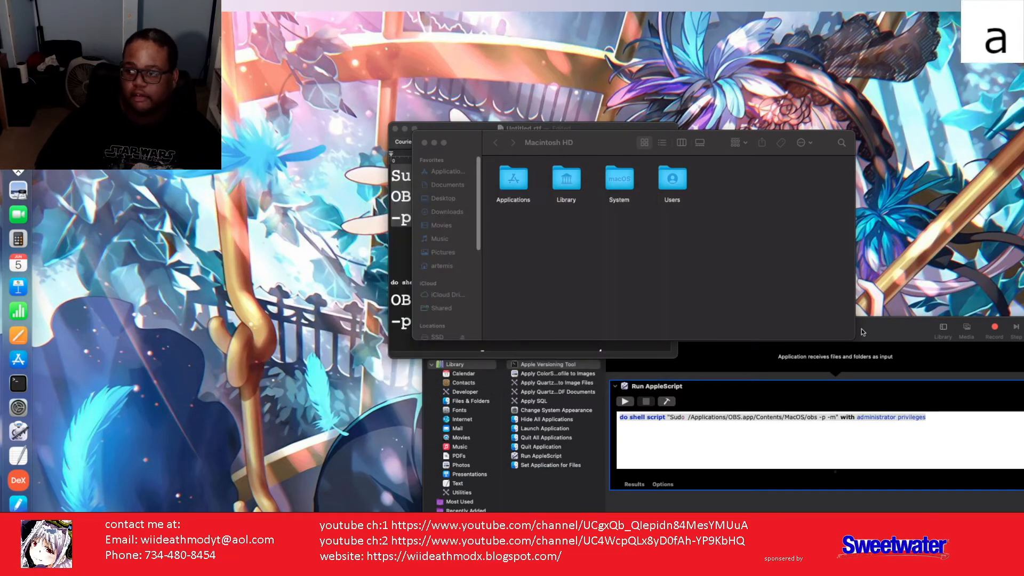
Step: Launch portable obs.app from the Desktop and remove Scene 3 in OBS
{"action": "left_click_drag", "start_coordinate": [862, 332], "coordinate": [608, 282]}
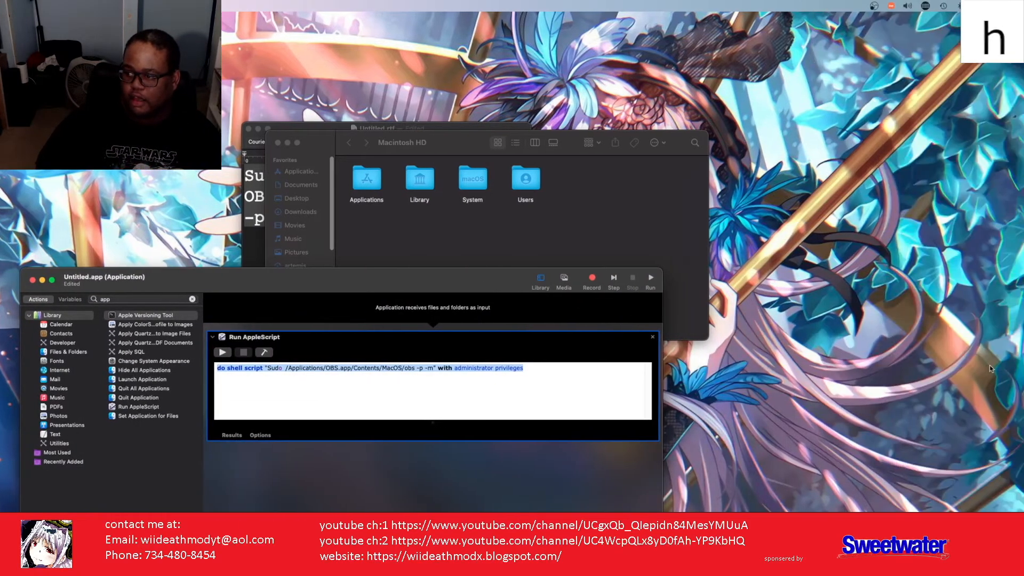
{"action": "left_click", "coordinate": [994, 407]}
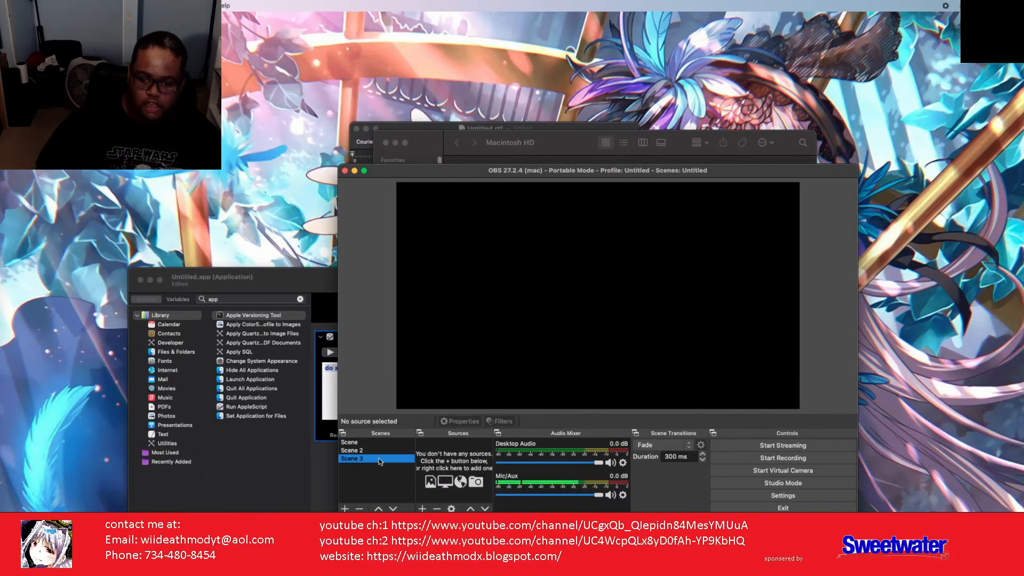
{"action": "right_click", "coordinate": [359, 459]}
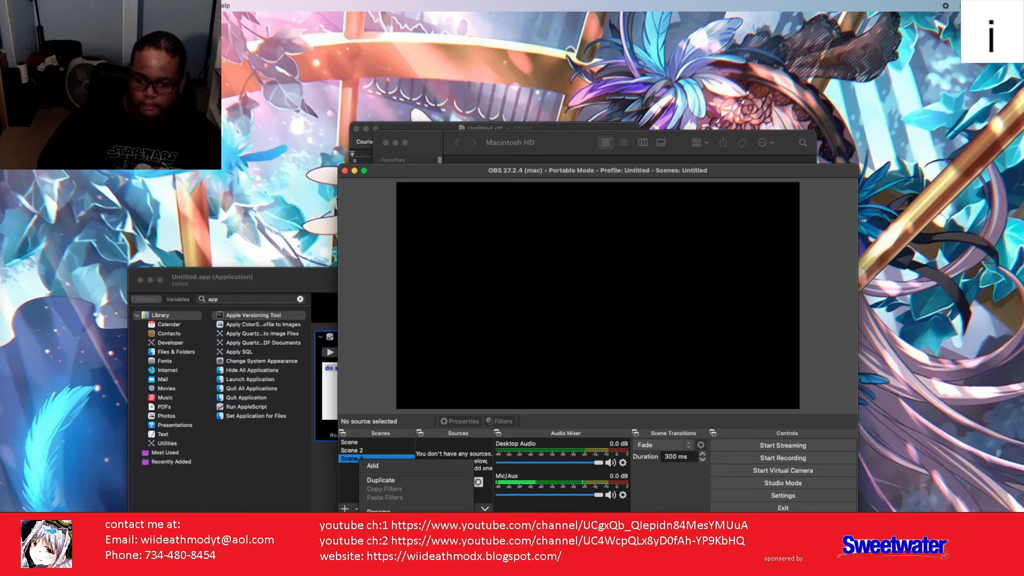
{"action": "left_click", "coordinate": [380, 521]}
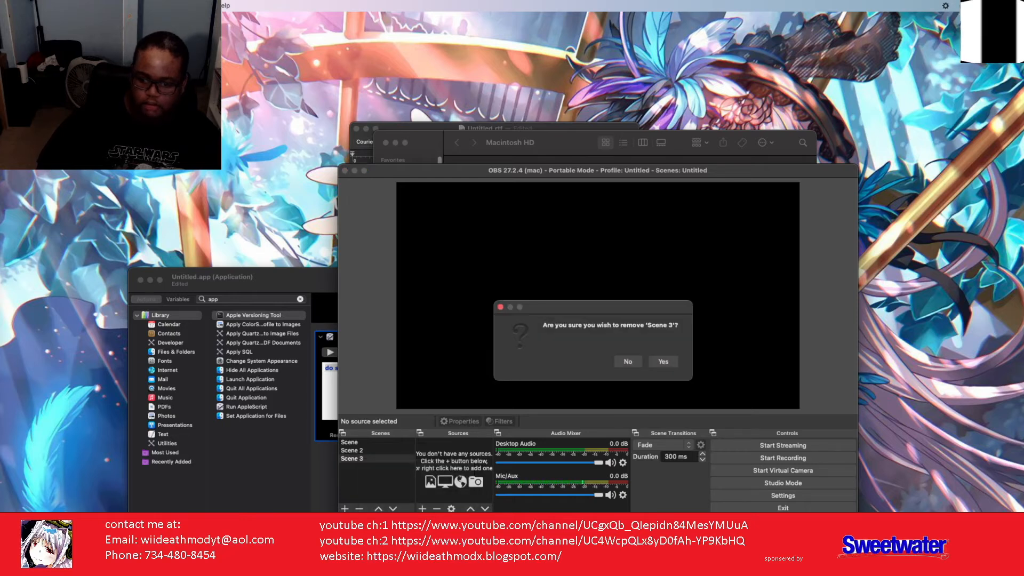
{"action": "left_click", "coordinate": [670, 361]}
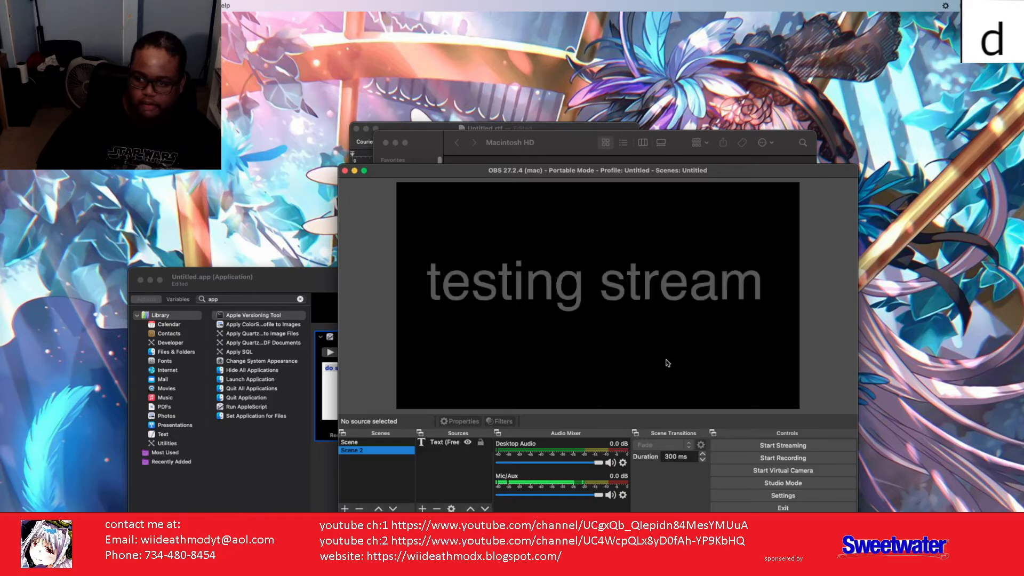
Step: Quit OBS twice, each time dismissing the script error and ignoring the crash report, then open Terminal
{"action": "left_click", "coordinate": [345, 171]}
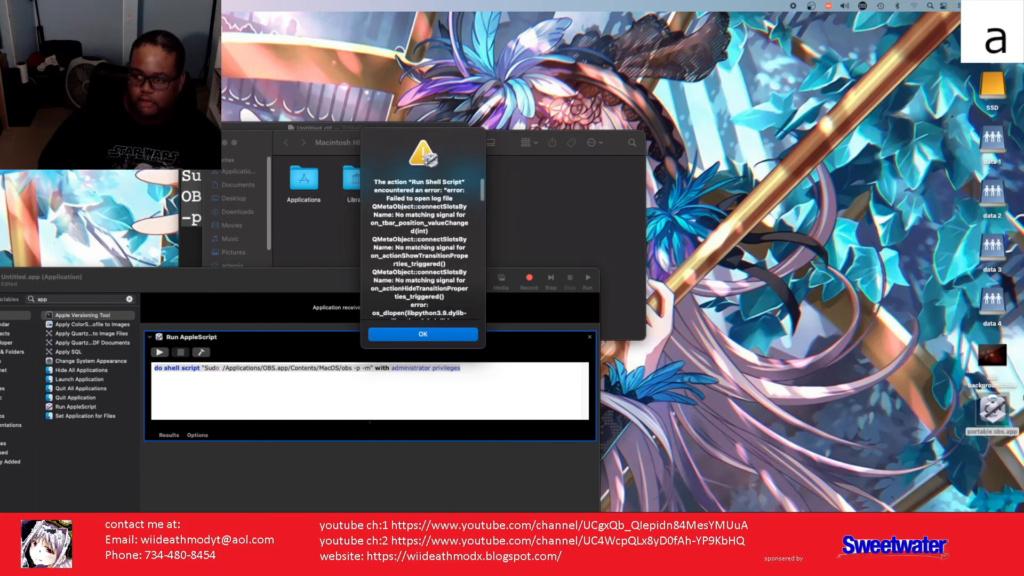
{"action": "left_click", "coordinate": [423, 334]}
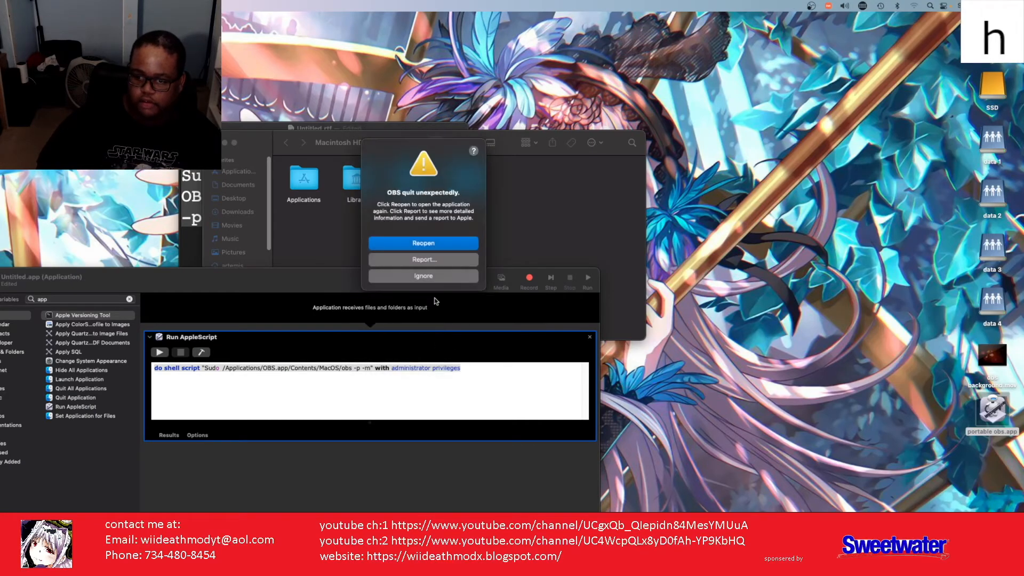
{"action": "left_click", "coordinate": [436, 275]}
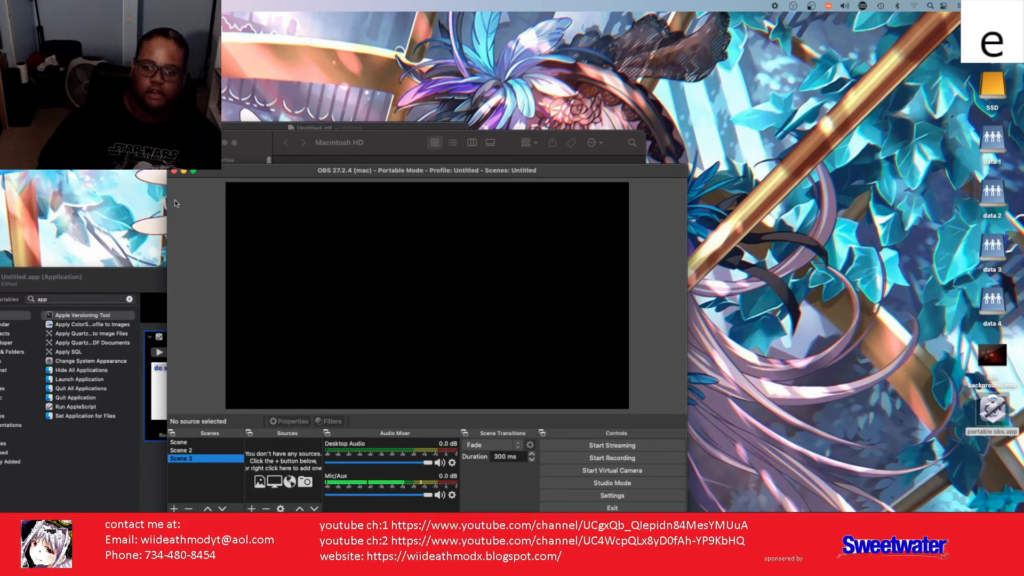
{"action": "left_click", "coordinate": [173, 173]}
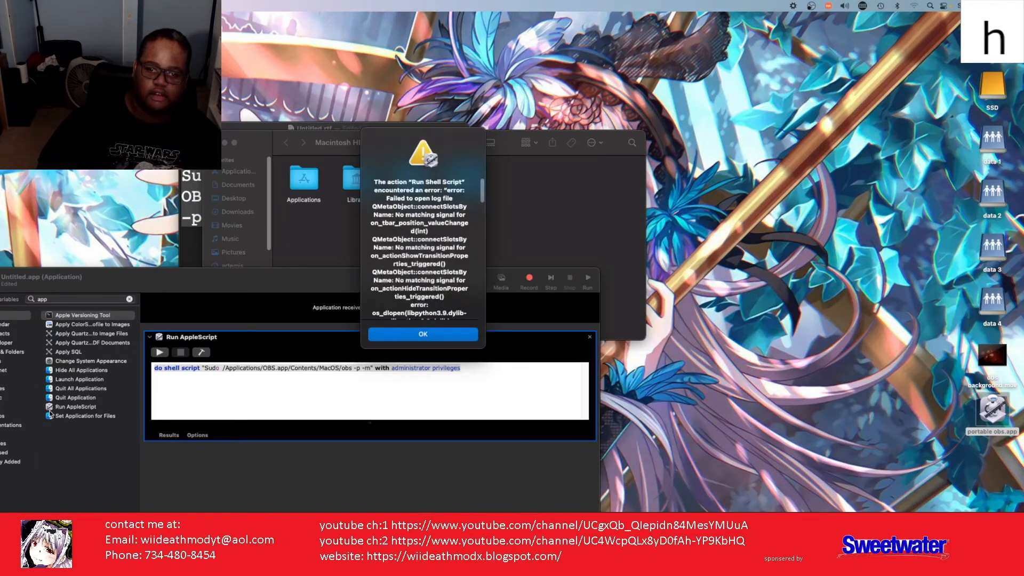
{"action": "left_click", "coordinate": [441, 334]}
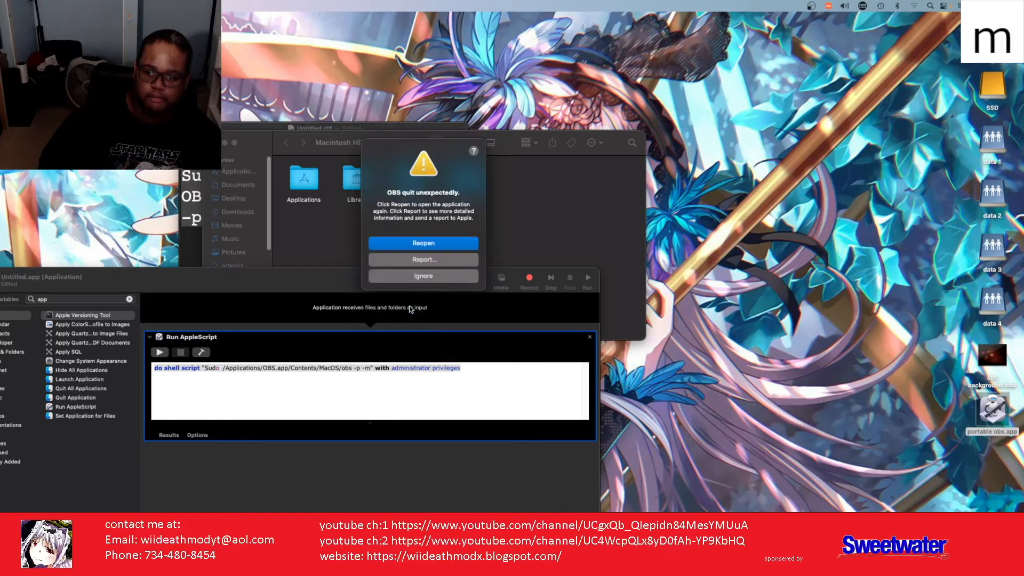
{"action": "left_click", "coordinate": [424, 276]}
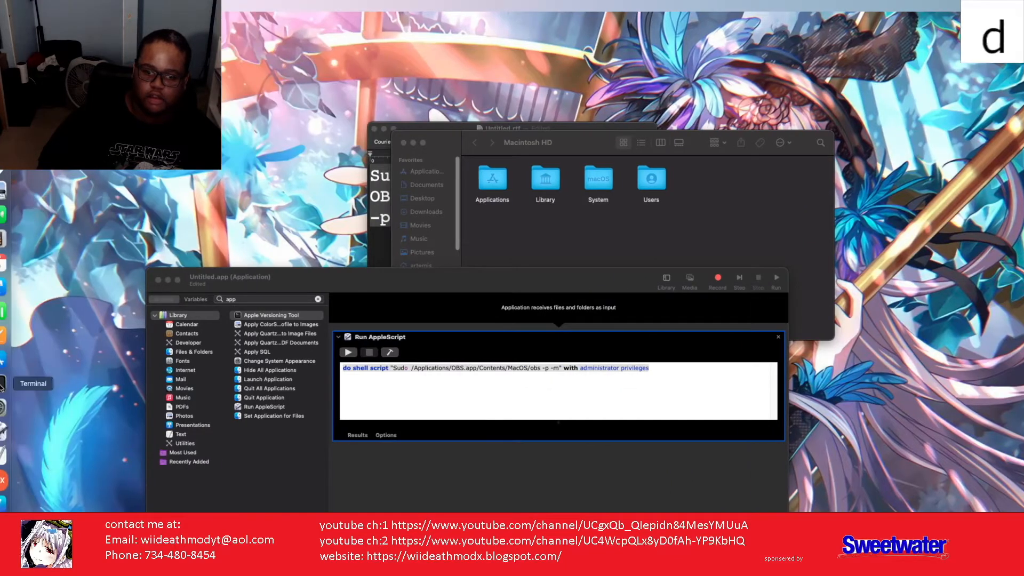
{"action": "left_click", "coordinate": [25, 383]}
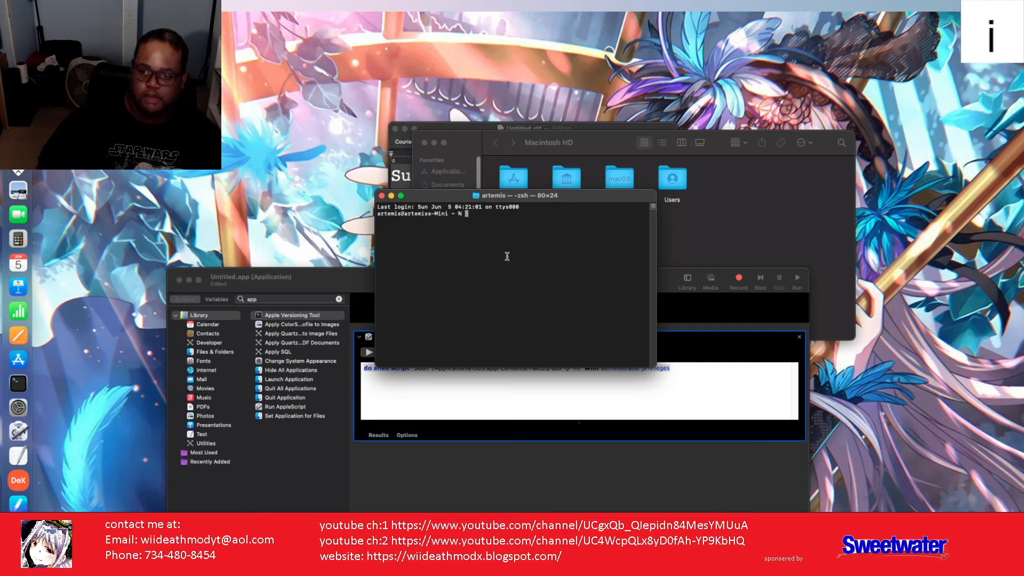
Step: Paste and run the sudo obs -p -m command, submitting the administrator password
{"action": "right_click", "coordinate": [478, 230]}
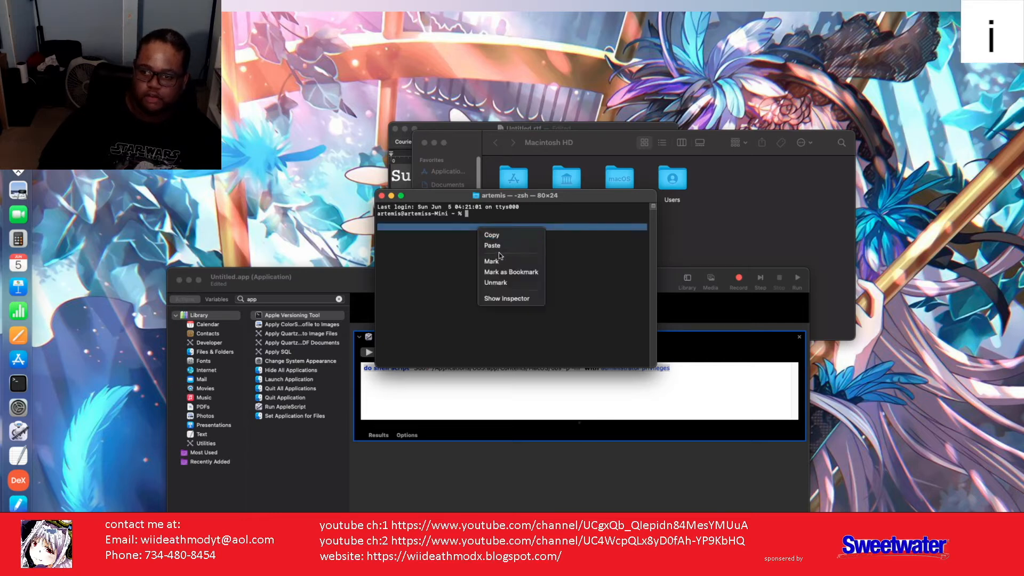
{"action": "left_click", "coordinate": [493, 246]}
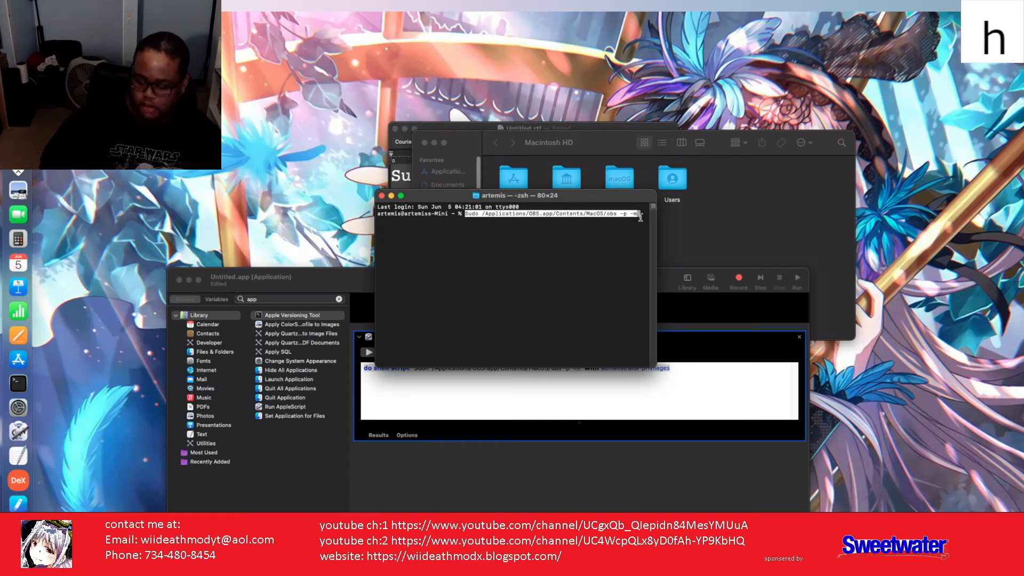
{"action": "key", "text": "Return"}
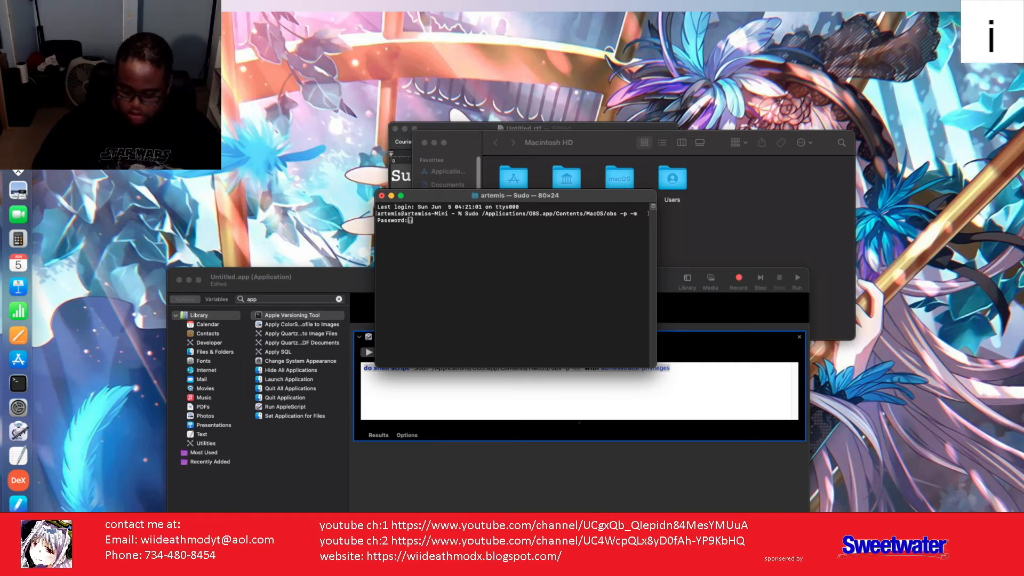
{"action": "key", "text": "Return"}
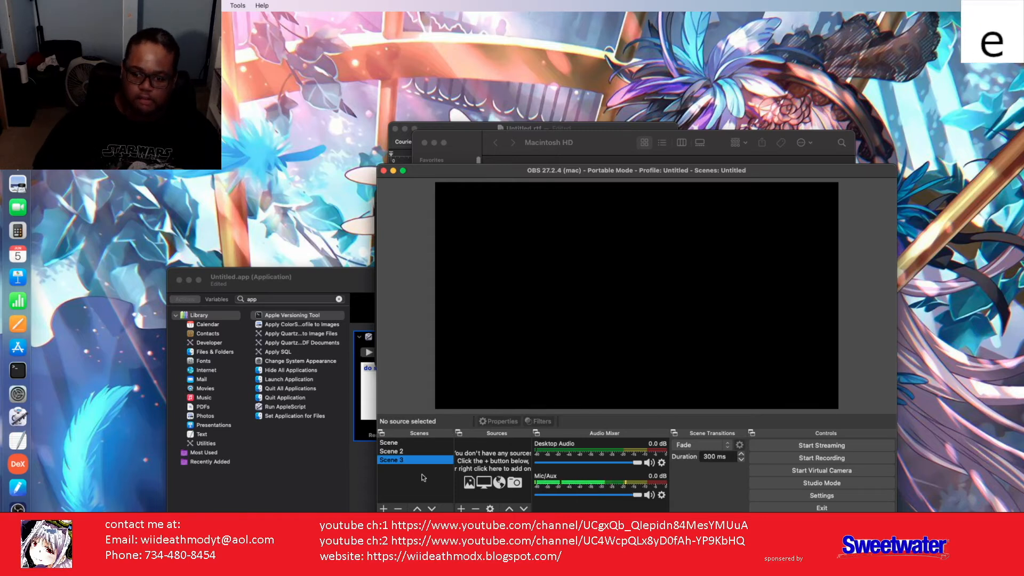
Step: Remove Scene 3, quit OBS, close Terminal, and relaunch portable obs.app from the Desktop
{"action": "right_click", "coordinate": [402, 461]}
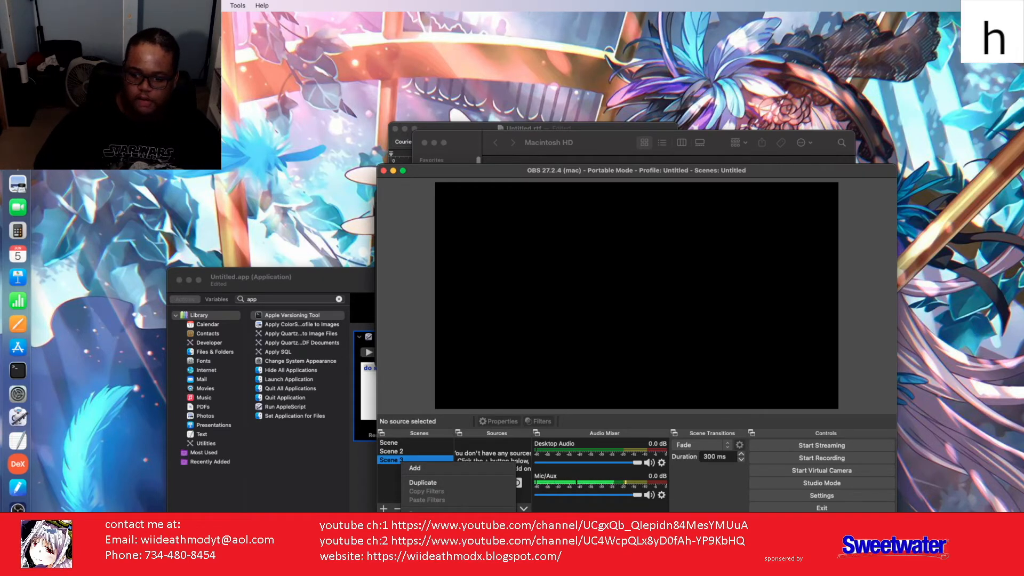
{"action": "left_click", "coordinate": [425, 523]}
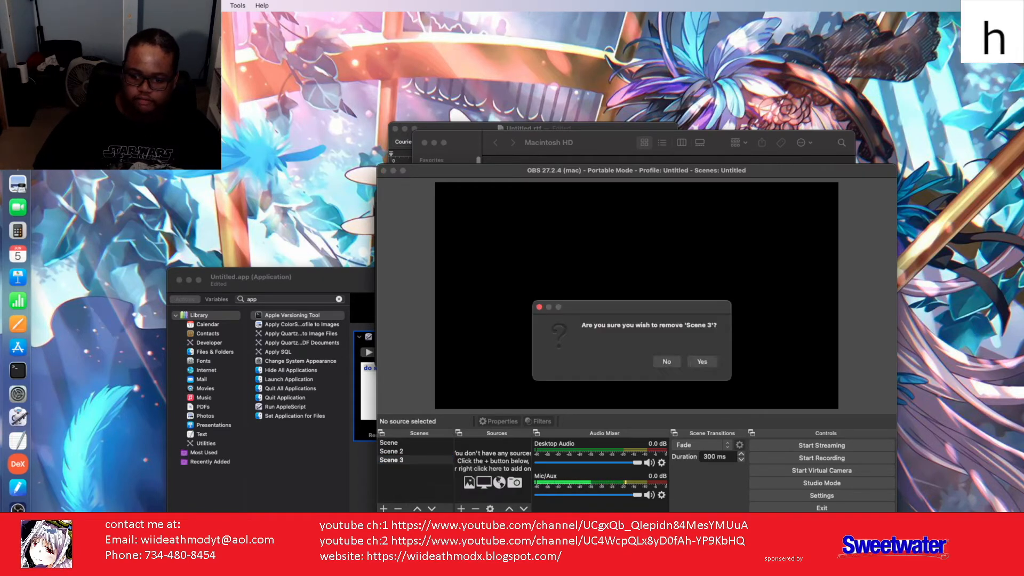
{"action": "left_click", "coordinate": [701, 362]}
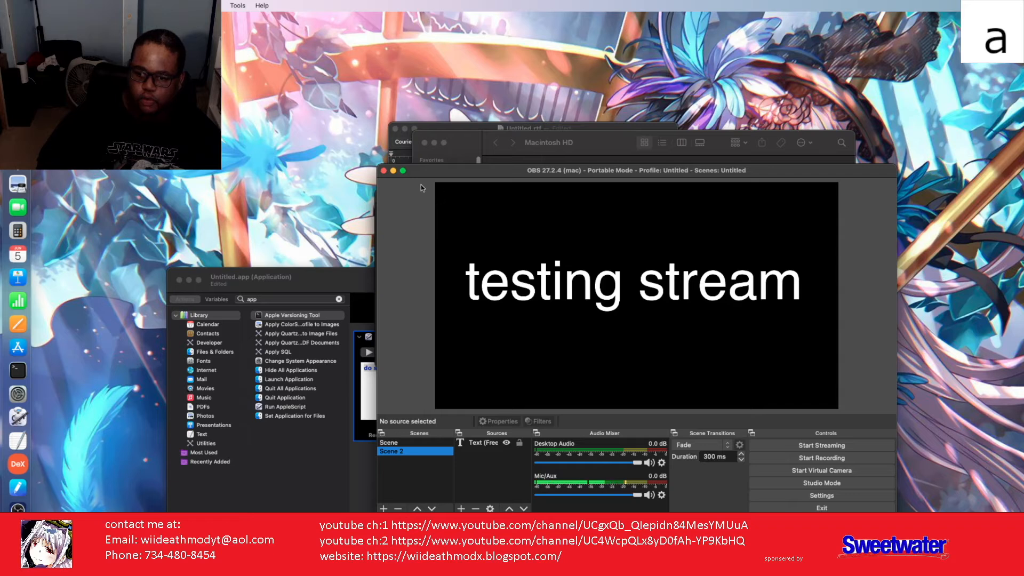
{"action": "left_click", "coordinate": [384, 171]}
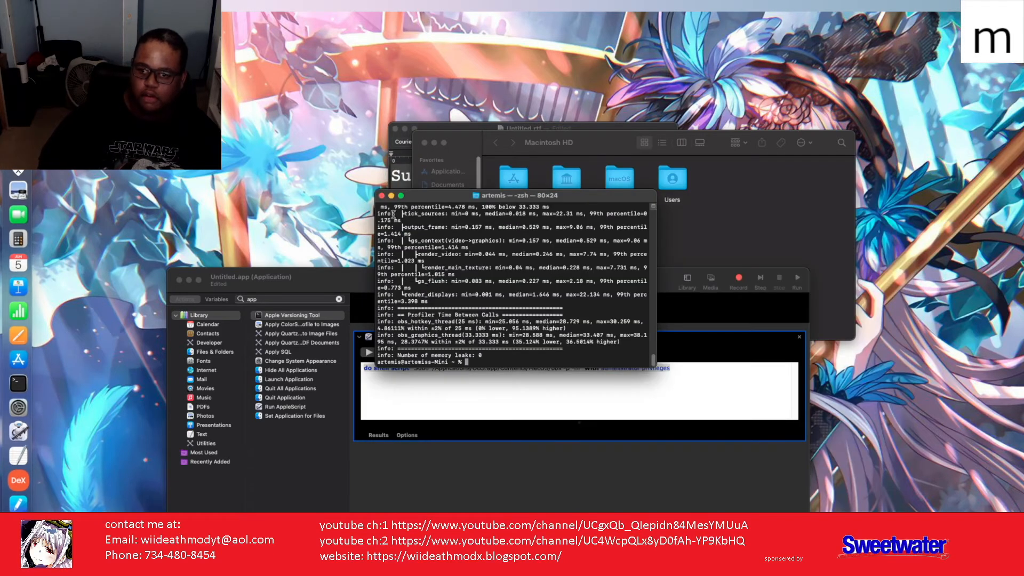
{"action": "left_click", "coordinate": [381, 197]}
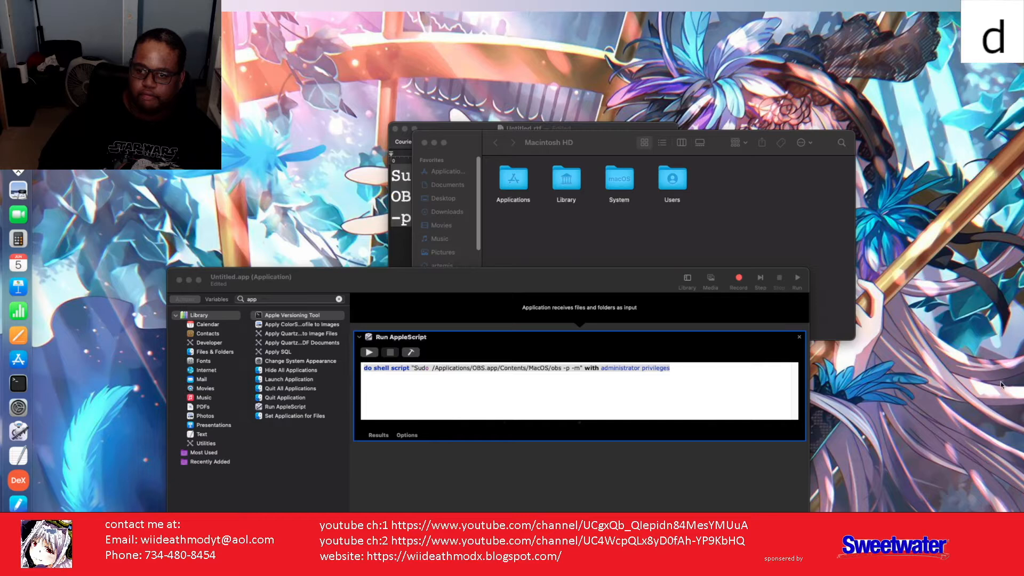
{"action": "left_click", "coordinate": [990, 418]}
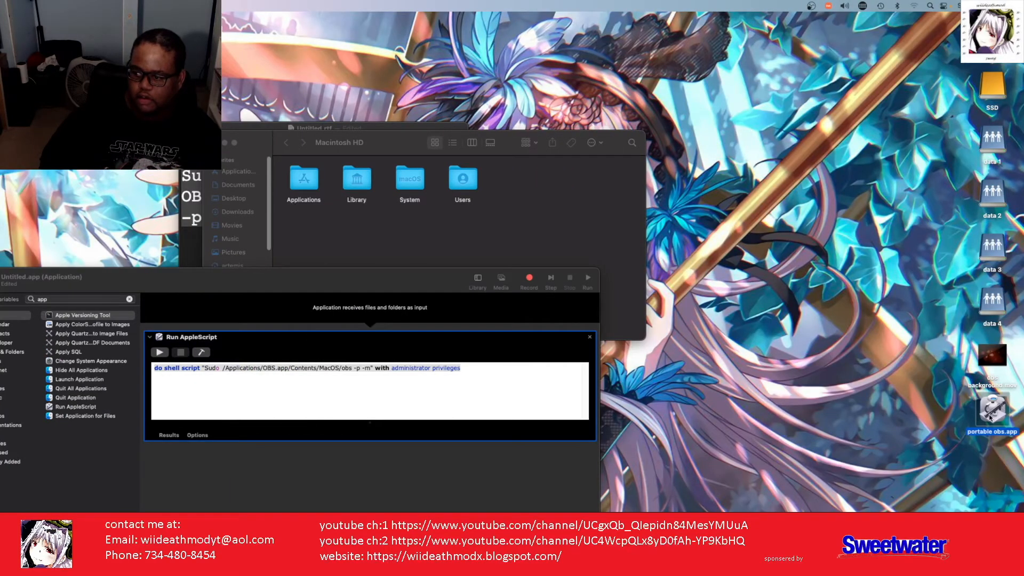
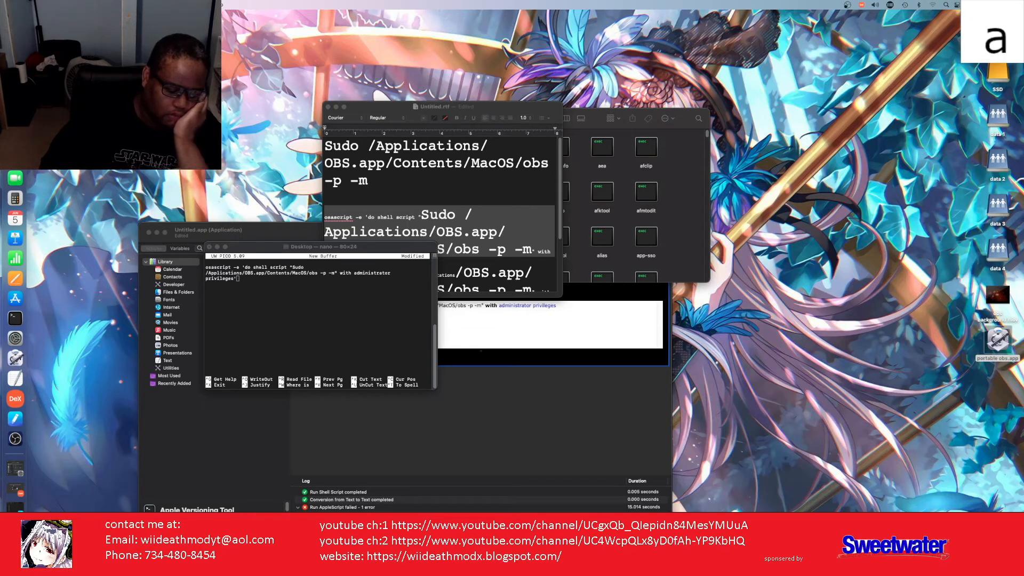
Step: Quit the unsaved nano Terminal session and start a new Terminal window from the Dock
{"action": "key", "text": "super+q"}
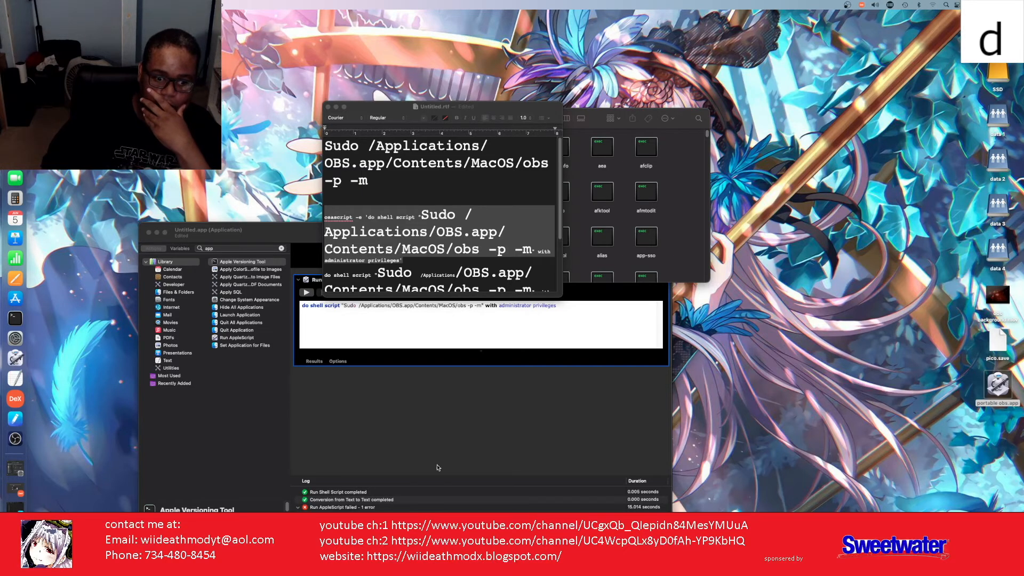
{"action": "left_click", "coordinate": [13, 319]}
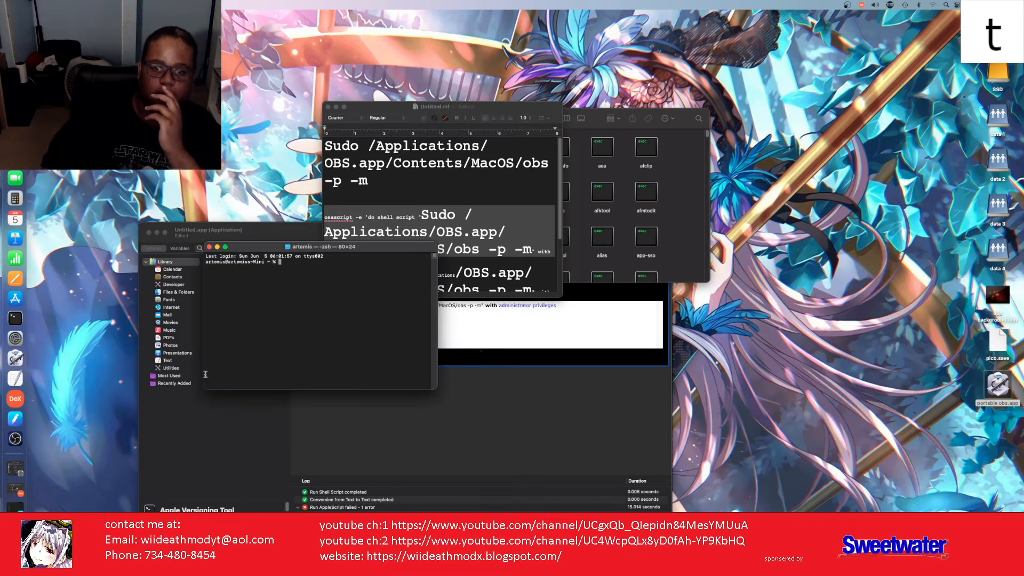
Step: Change into the Desktop folder with cd Desktop
{"action": "type", "text": "cdc"}
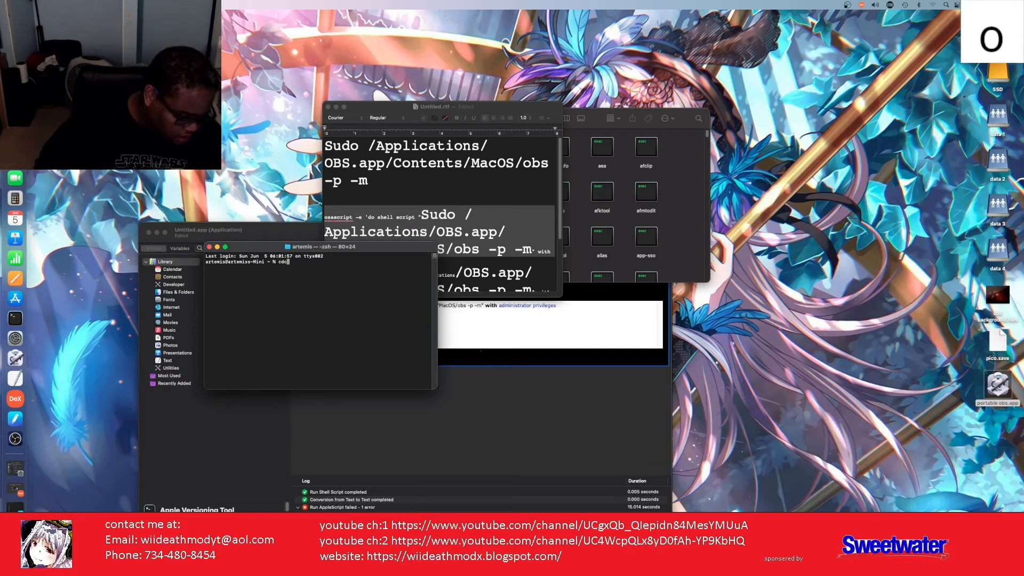
{"action": "key", "text": "BackSpace"}
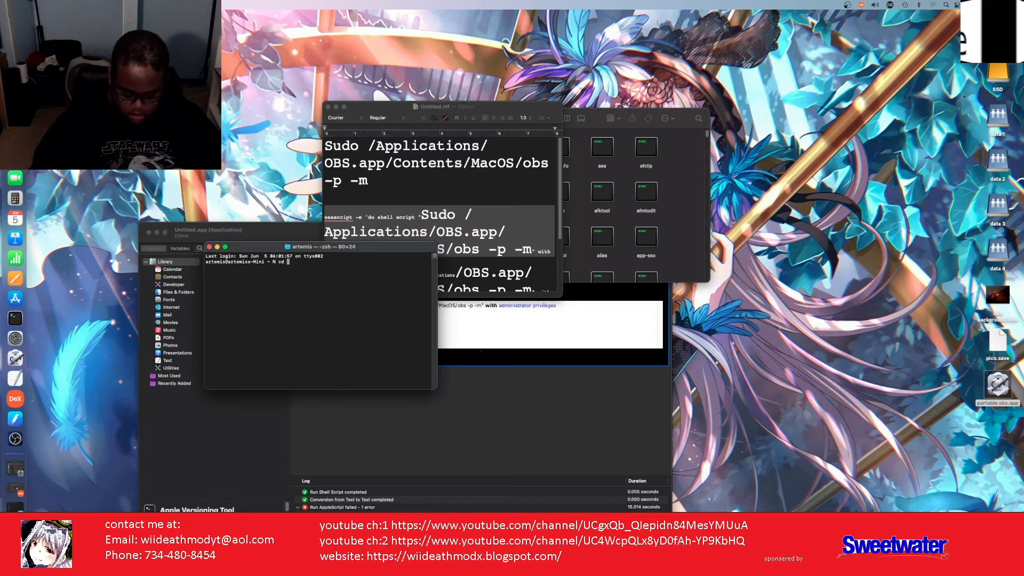
{"action": "type", "text": "e"}
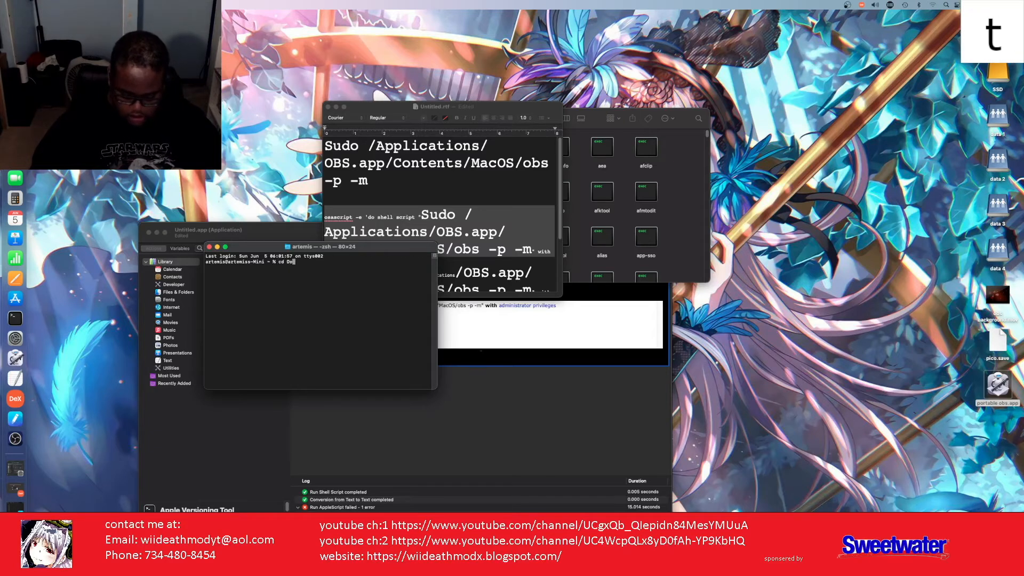
{"action": "type", "text": "sk"}
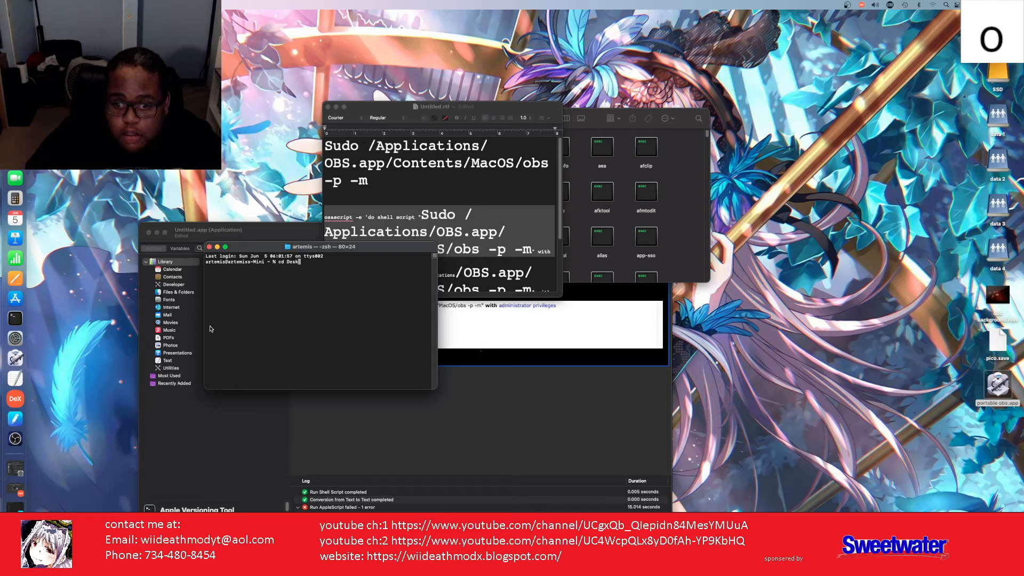
{"action": "type", "text": "top"}
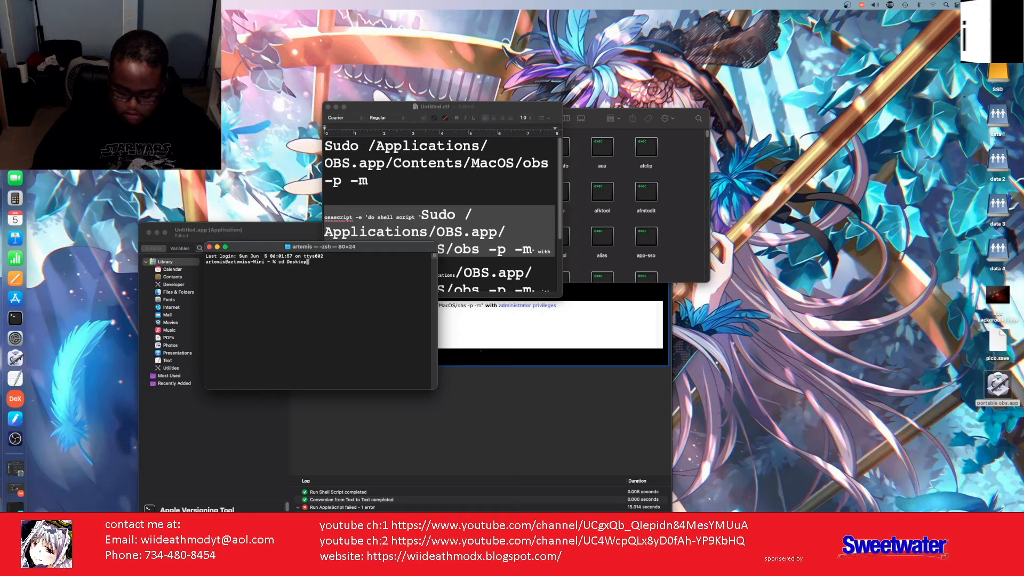
{"action": "key", "text": "Return"}
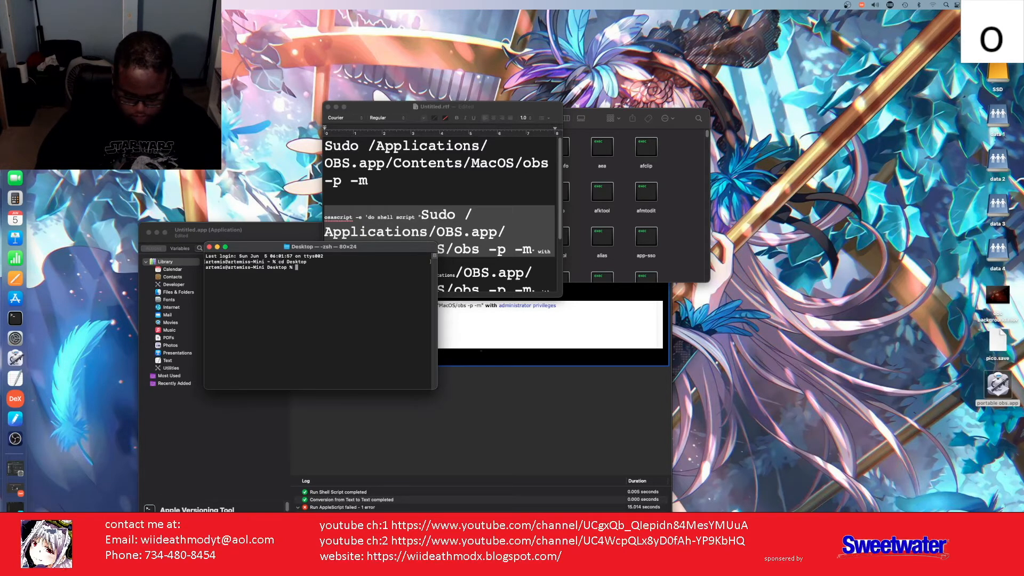
Step: Create and open an empty file named portobs with nano portobs
{"action": "type", "text": "nao"}
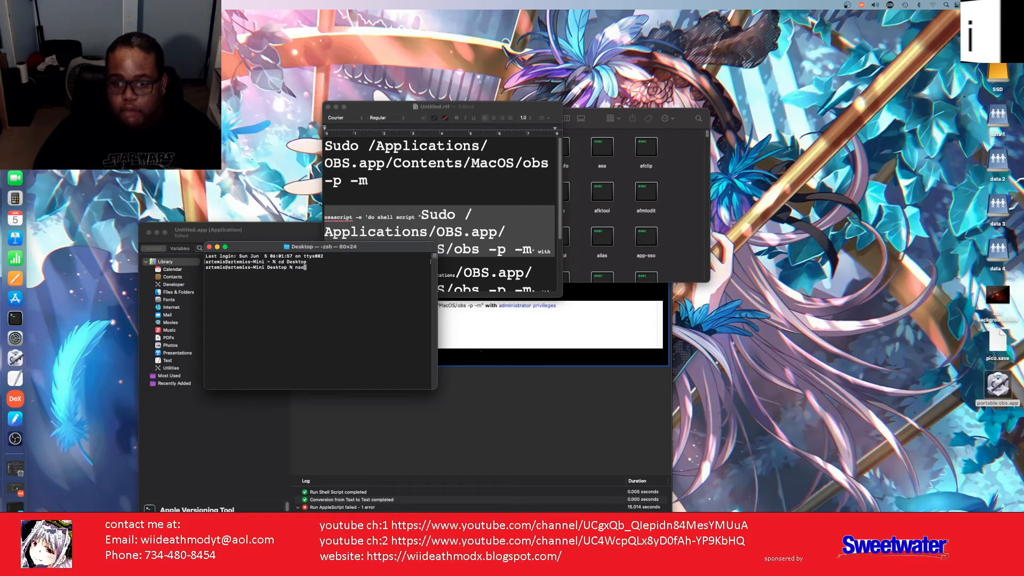
{"action": "key", "text": "BackSpace"}
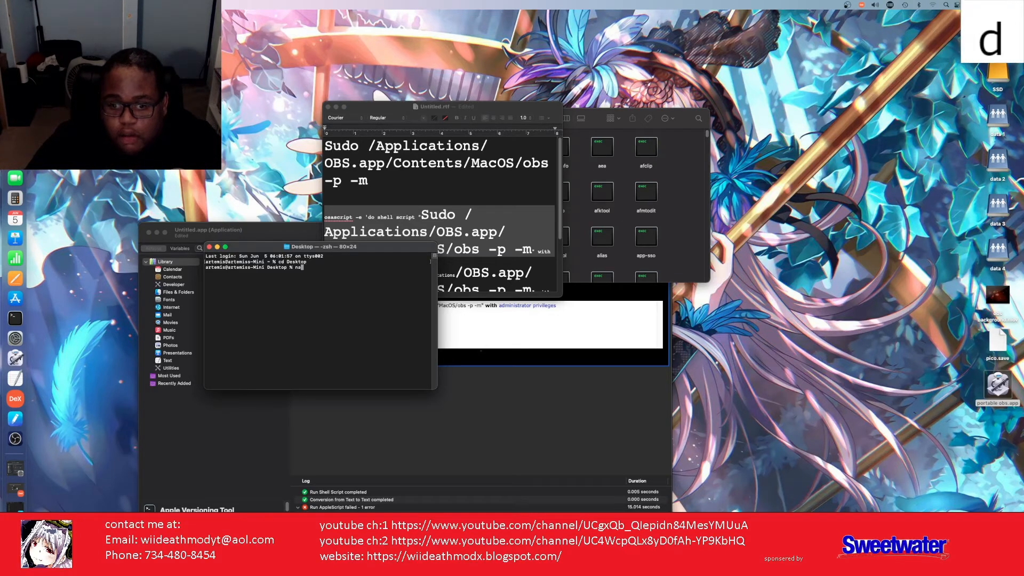
{"action": "type", "text": "n"}
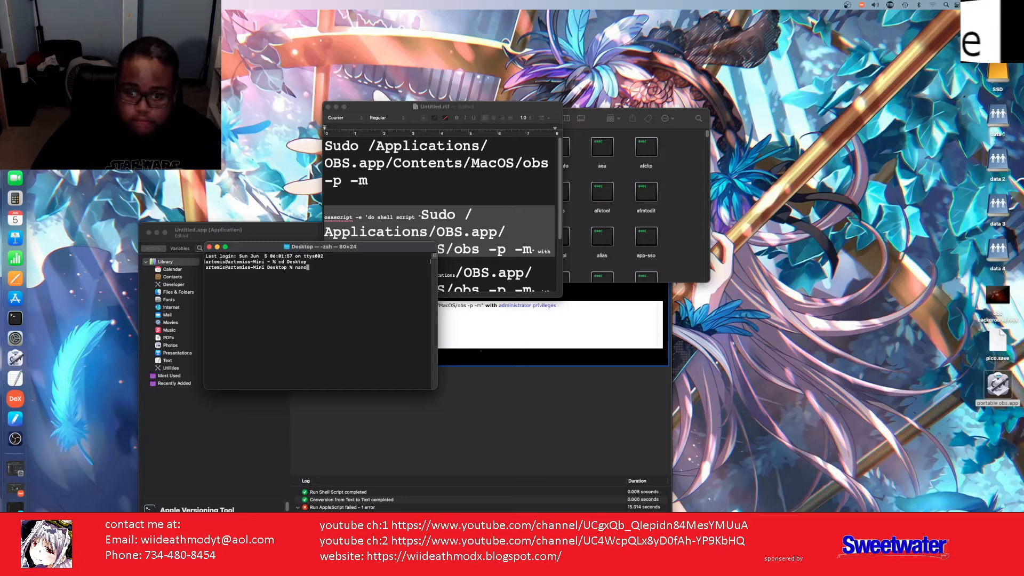
{"action": "type", "text": "o "}
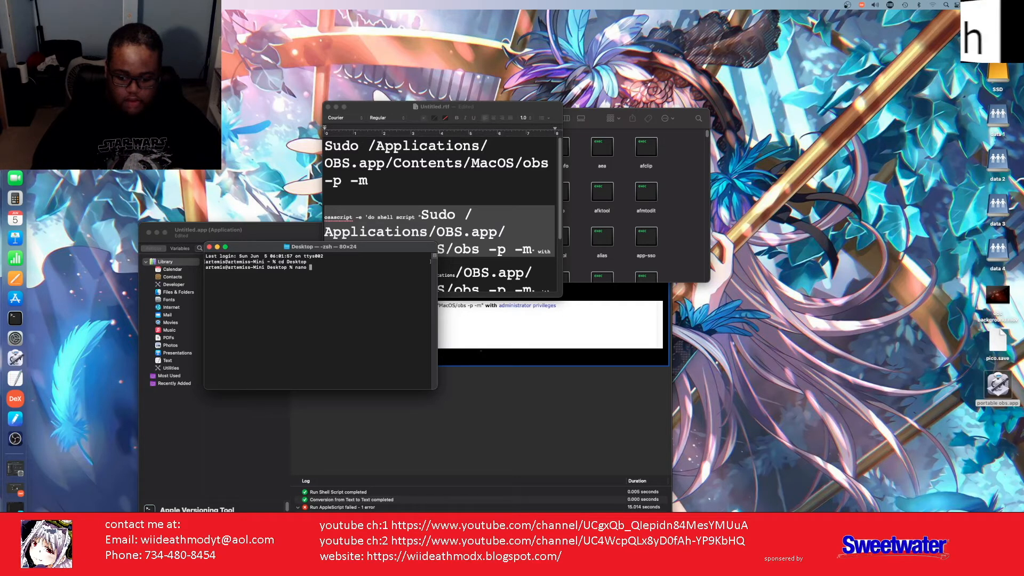
{"action": "type", "text": "port"}
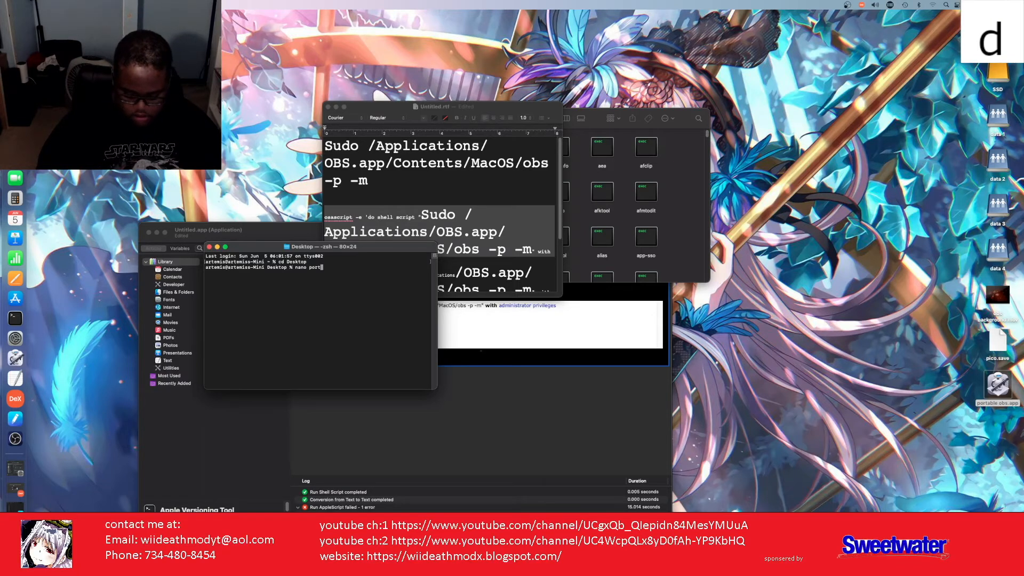
{"action": "type", "text": "abs"}
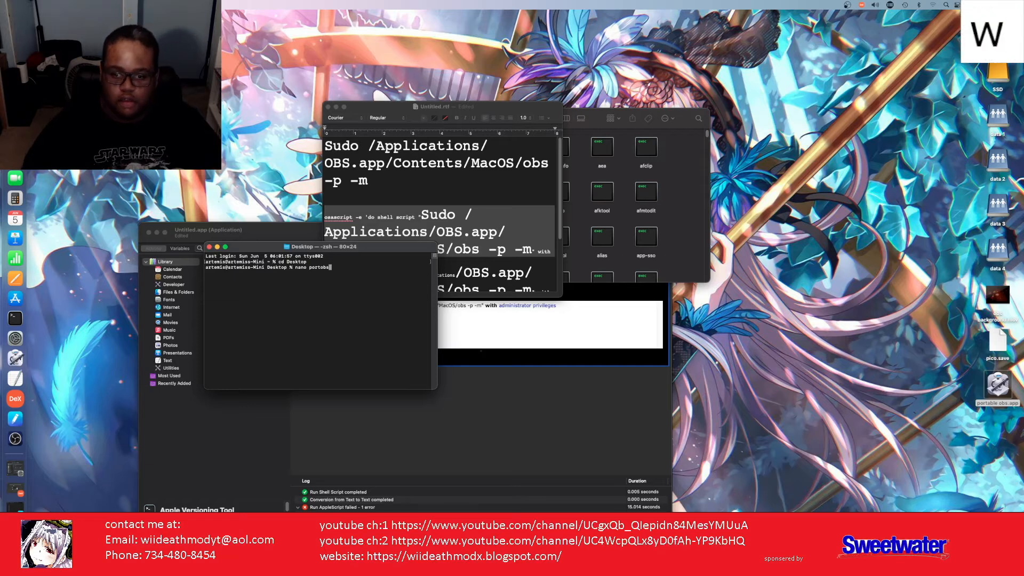
{"action": "key", "text": "Return"}
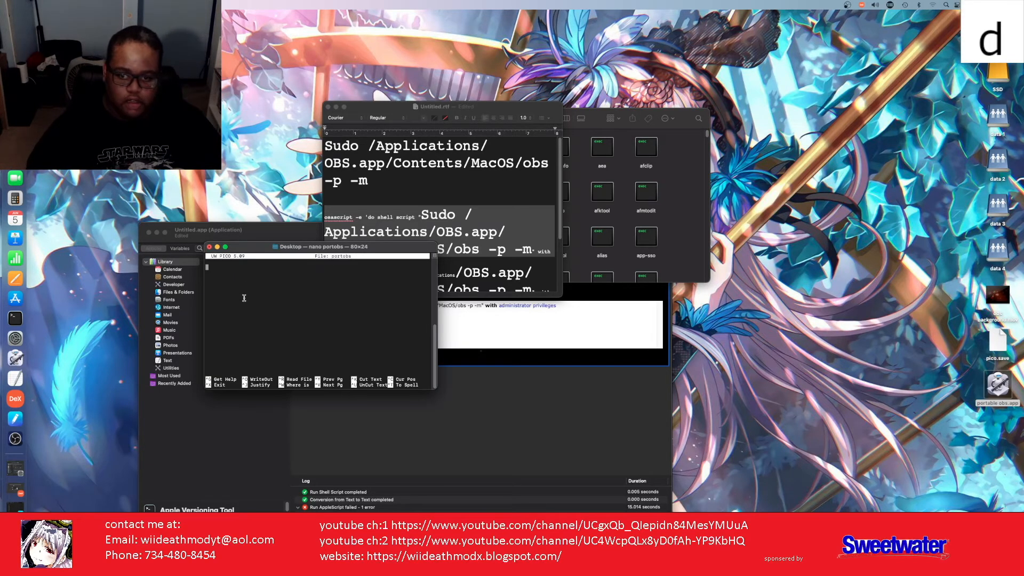
Step: Move Terminal aside, then set the TextEdit osascript command paragraph to 36 point
{"action": "scroll", "coordinate": [483, 238], "scroll_direction": "down", "scroll_amount": 1}
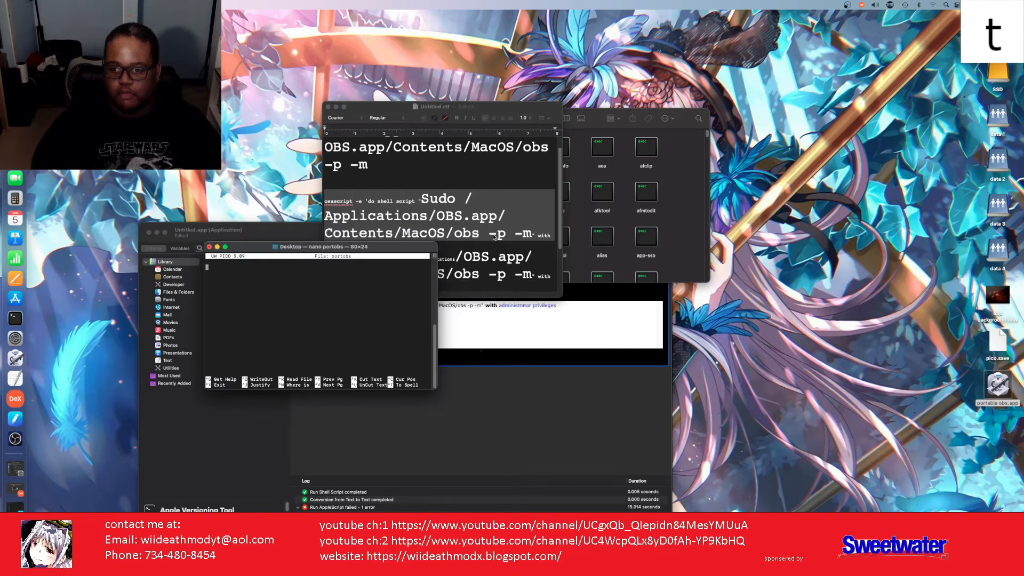
{"action": "scroll", "coordinate": [483, 238], "scroll_direction": "down", "scroll_amount": 1}
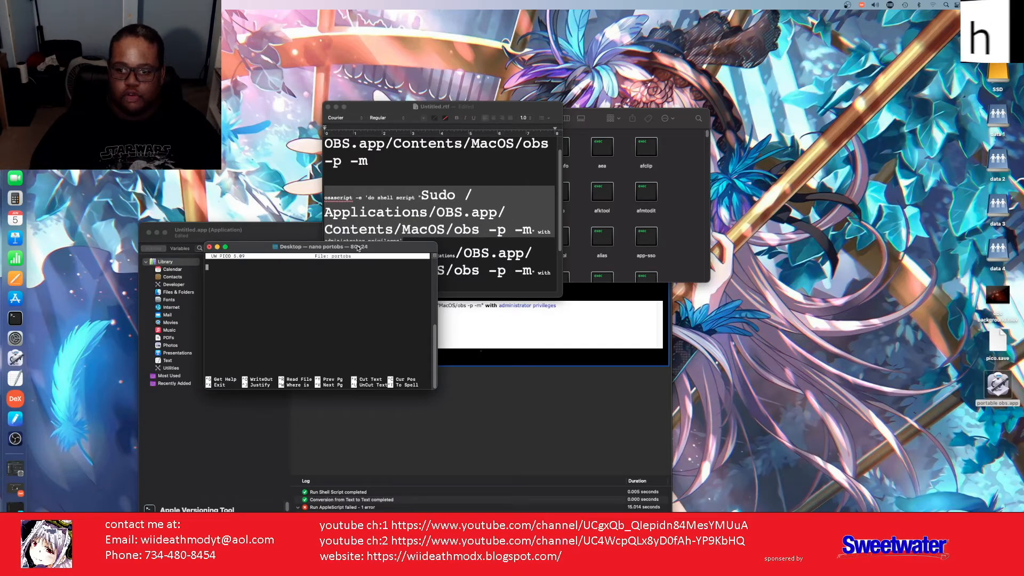
{"action": "left_click_drag", "start_coordinate": [362, 243], "coordinate": [320, 300]}
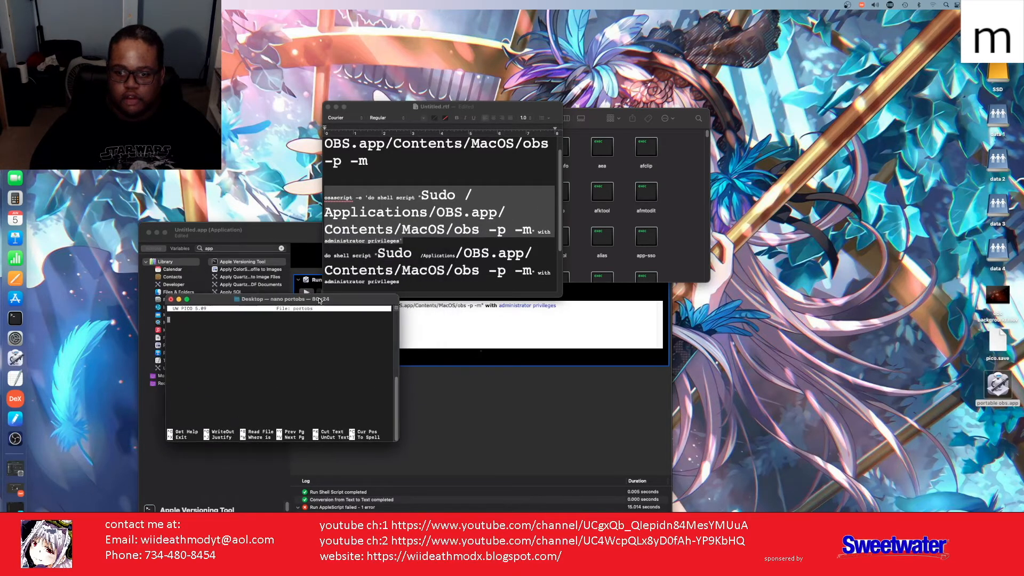
{"action": "left_click", "coordinate": [407, 240]}
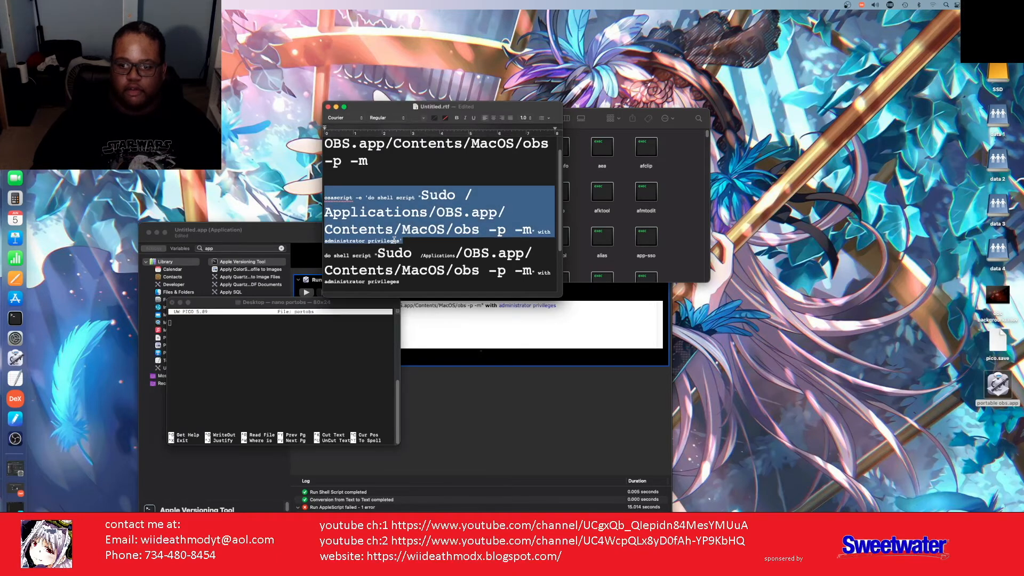
{"action": "left_click_drag", "start_coordinate": [403, 240], "coordinate": [320, 201]}
{"action": "key", "text": "super+c"}
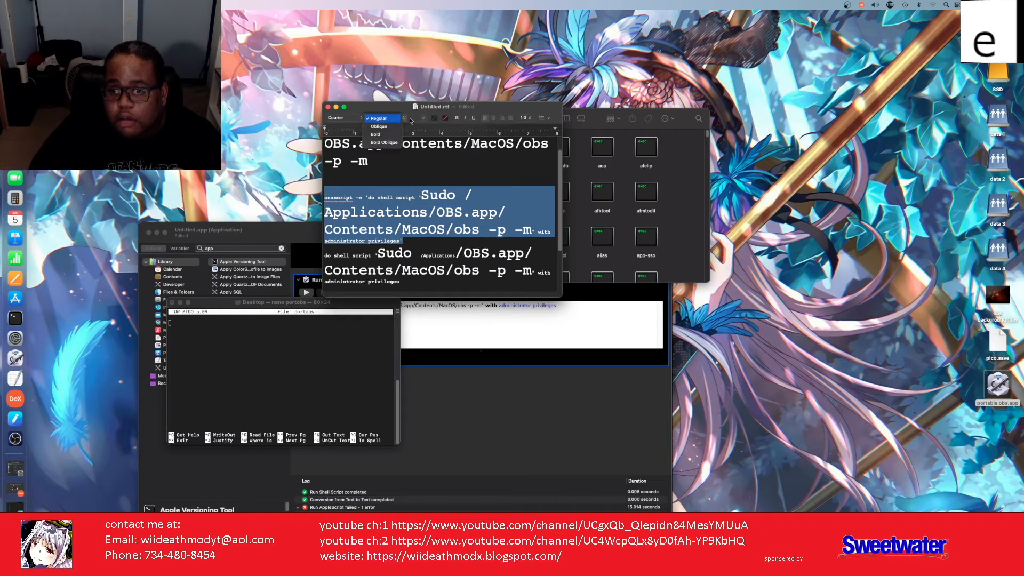
{"action": "left_click", "coordinate": [425, 120]}
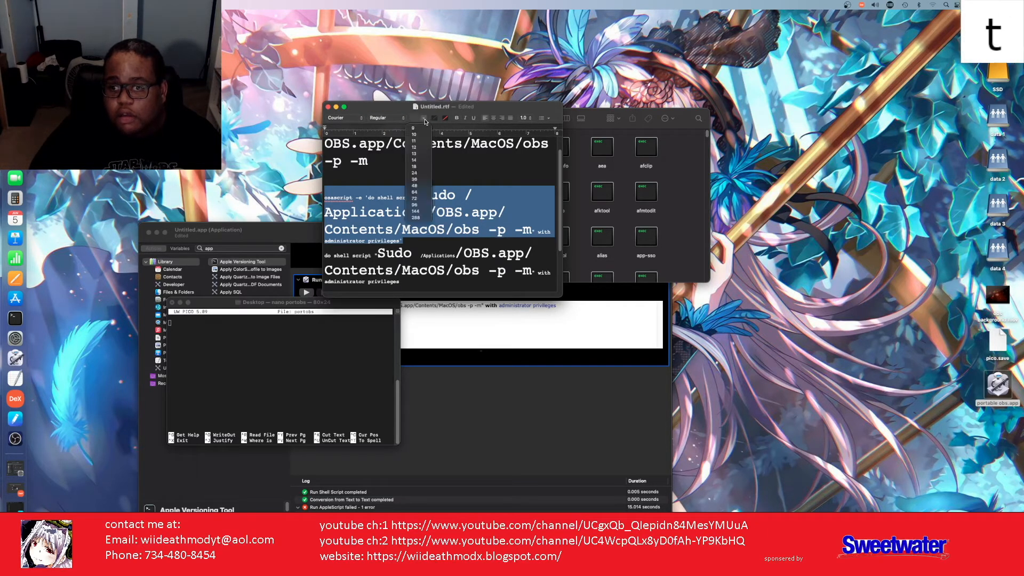
{"action": "left_click", "coordinate": [415, 179]}
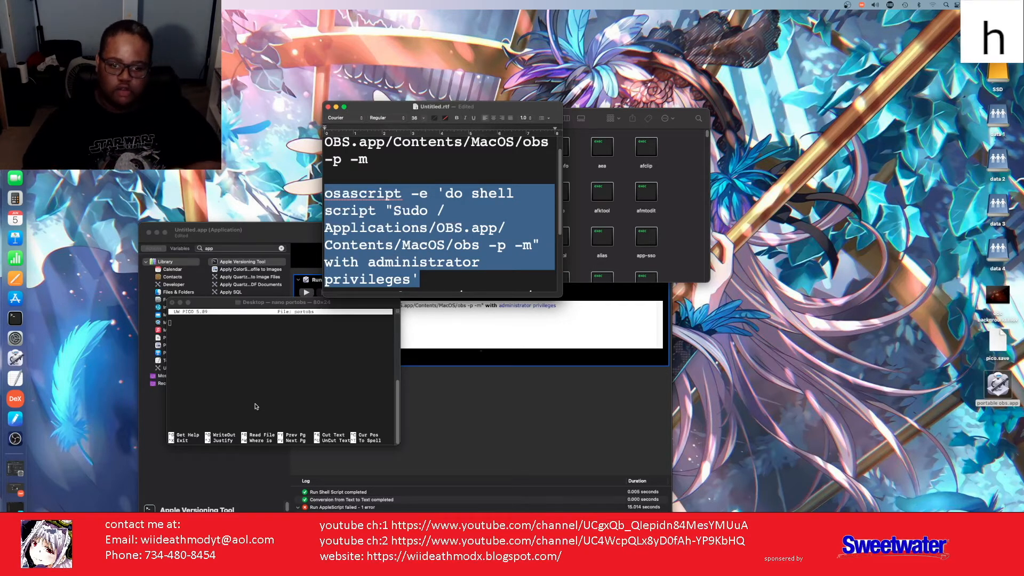
Step: Paste the osascript command into nano, then save the file as portobs and exit
{"action": "right_click", "coordinate": [247, 370]}
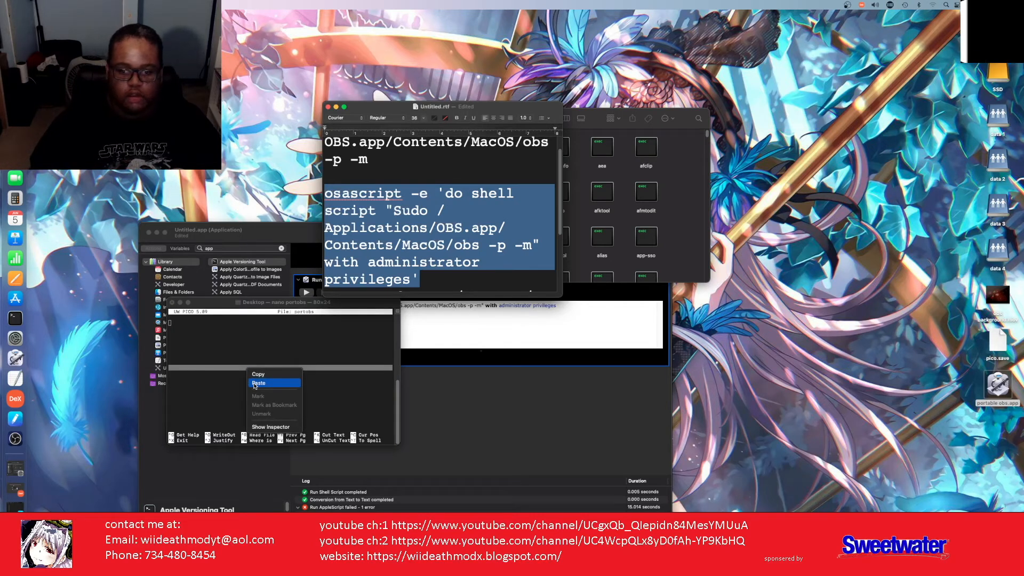
{"action": "left_click", "coordinate": [259, 383]}
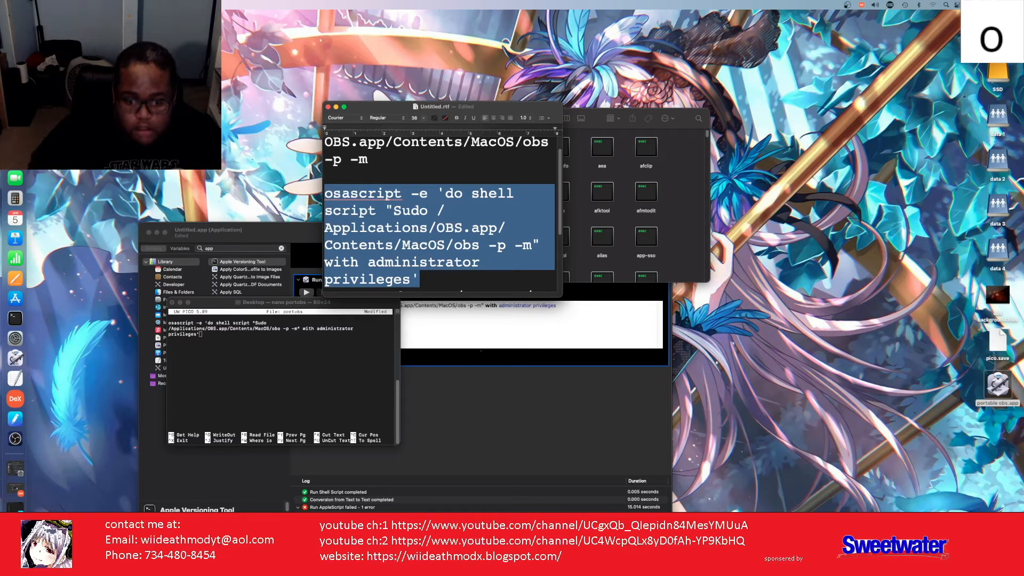
{"action": "left_click", "coordinate": [244, 397]}
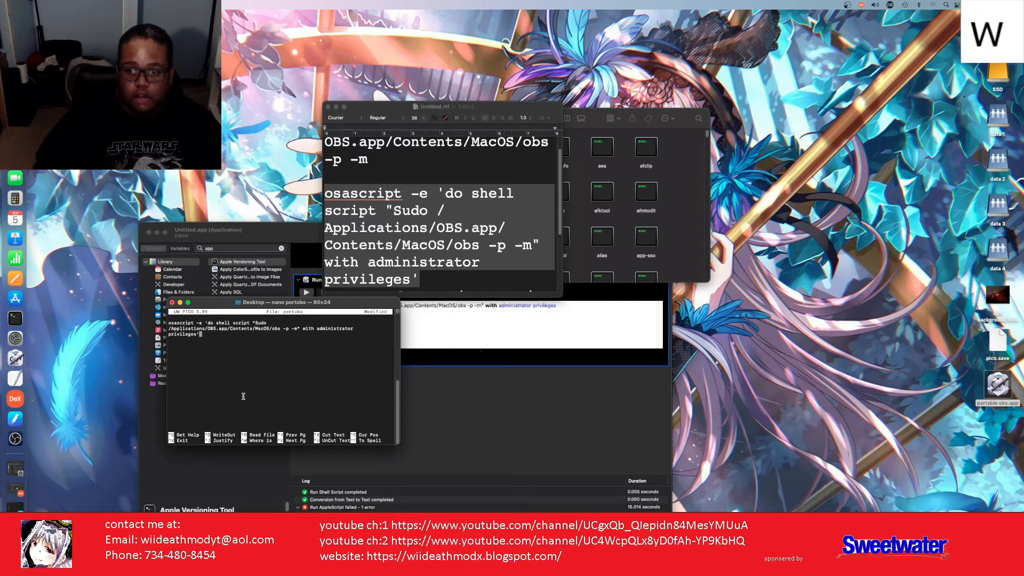
{"action": "key", "text": "ctrl+x"}
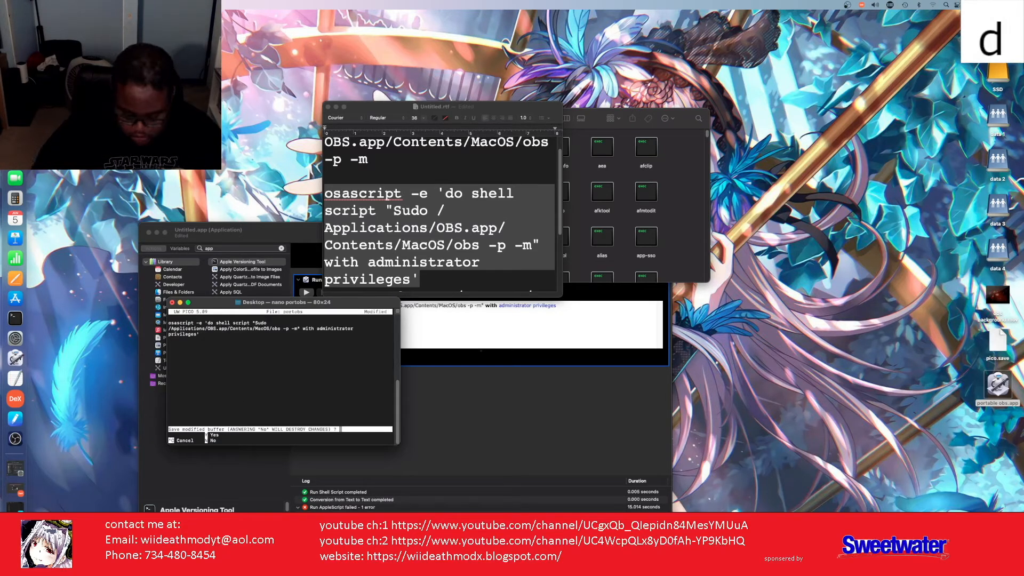
{"action": "key", "text": "y"}
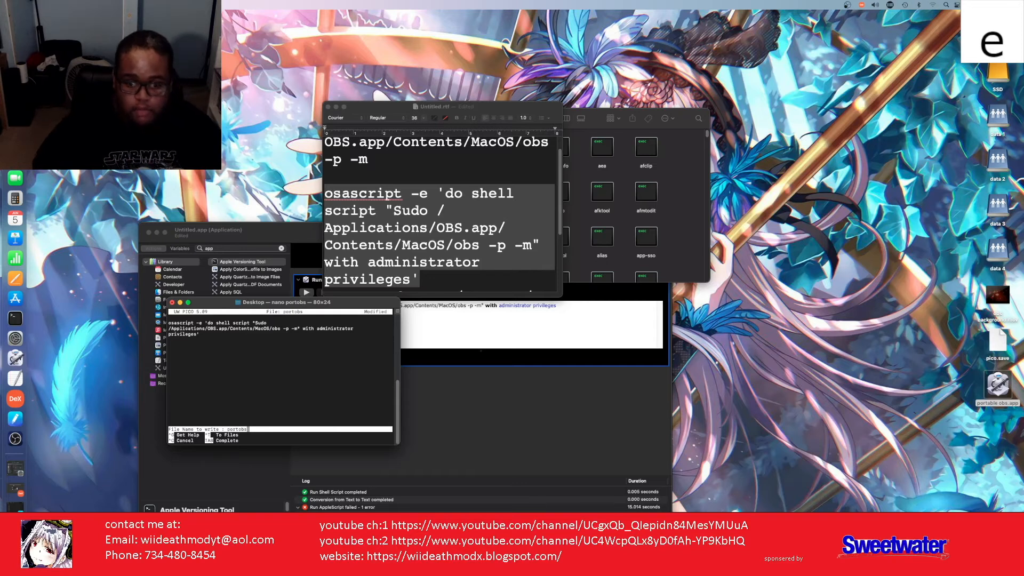
{"action": "key", "text": "Return"}
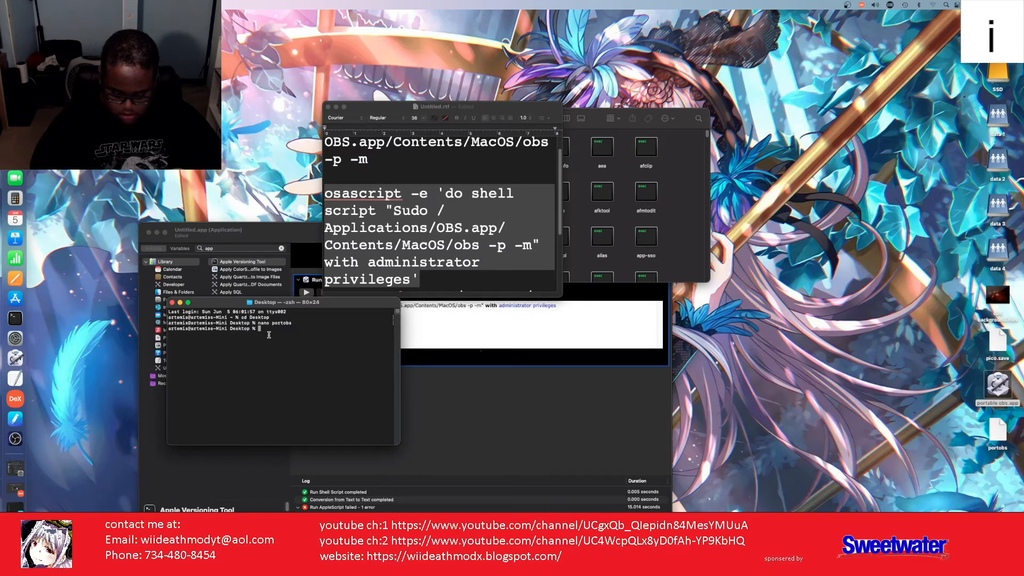
Step: Run chmod +x portobs to mark the Desktop script executable
{"action": "type", "text": "h"}
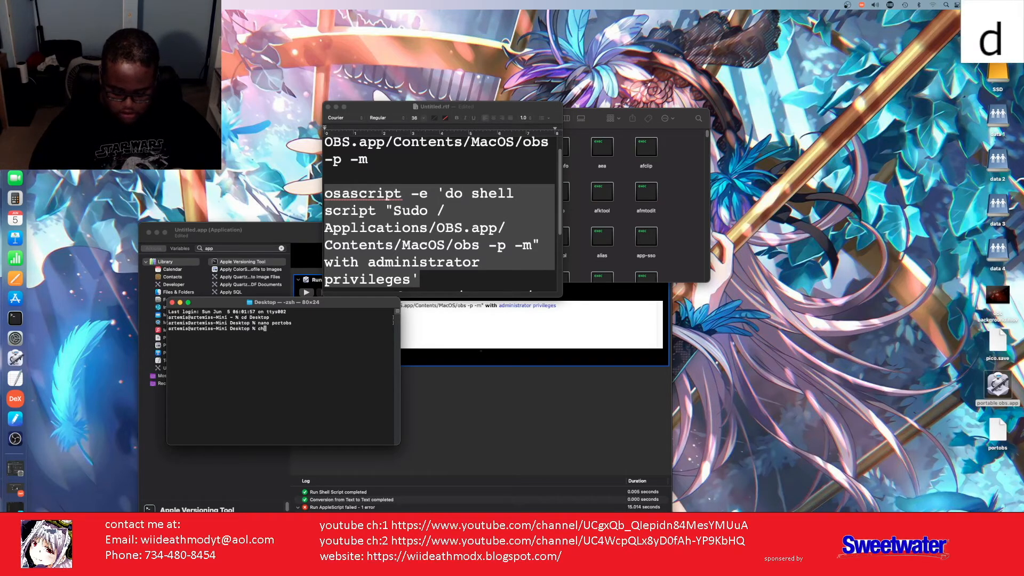
{"action": "type", "text": "mod"}
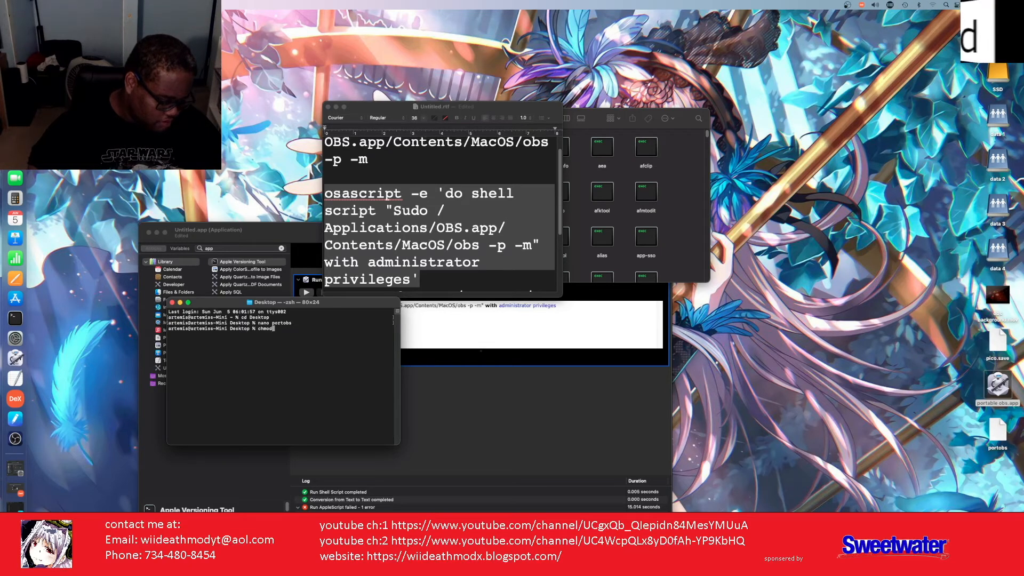
{"action": "key", "text": "super+Tab"}
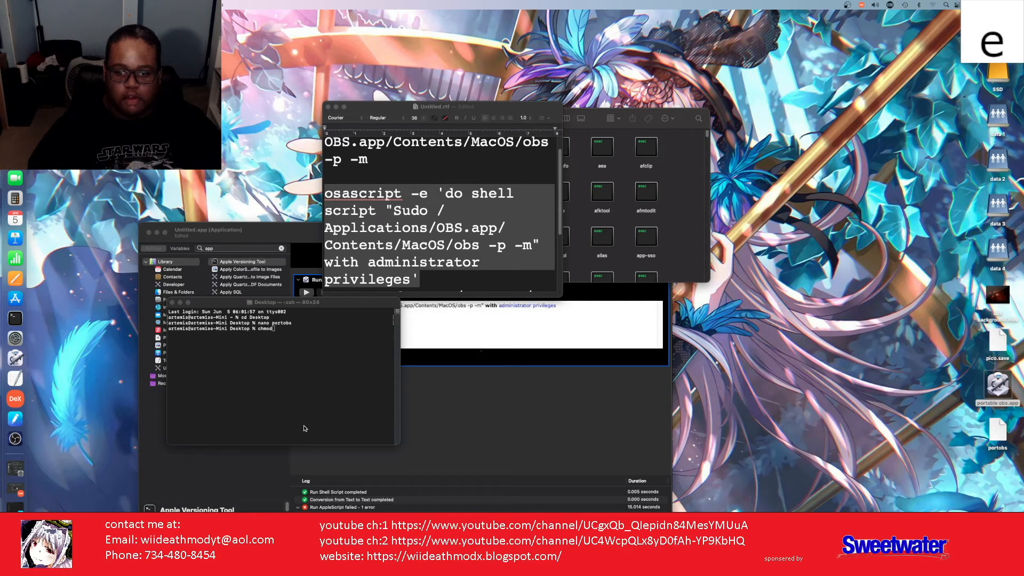
{"action": "left_click", "coordinate": [280, 340]}
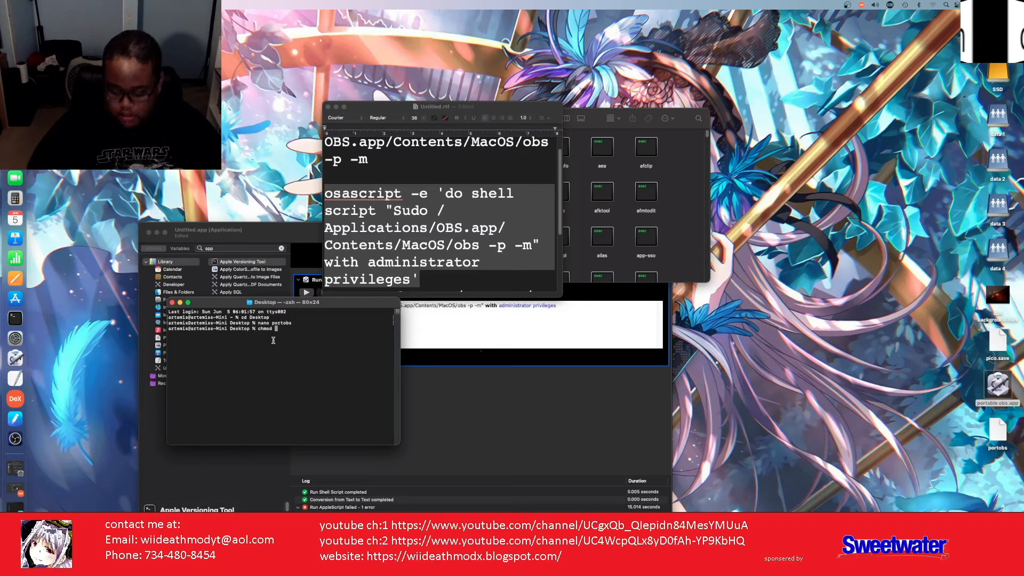
{"action": "type", "text": "+"}
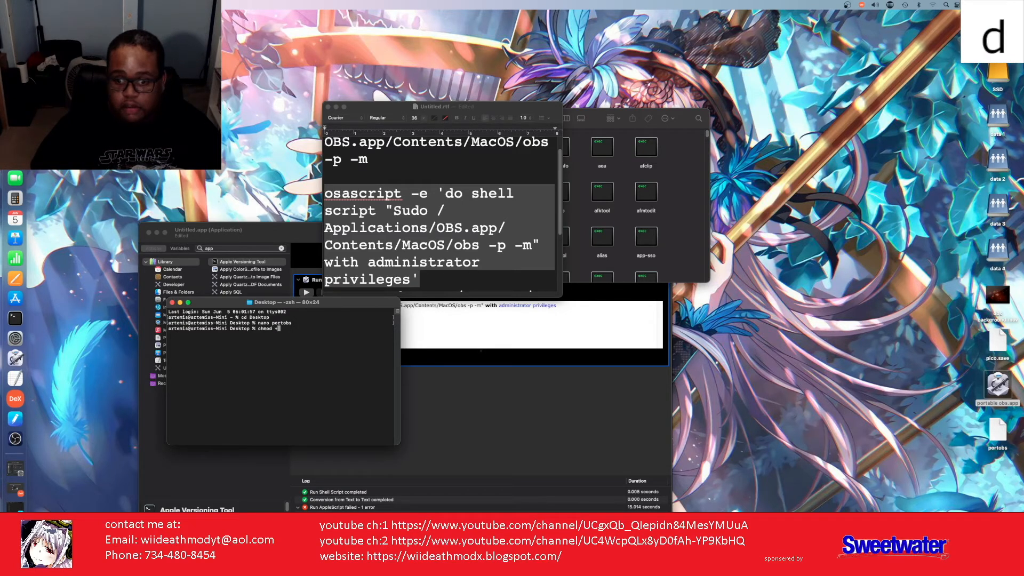
{"action": "type", "text": "x p"}
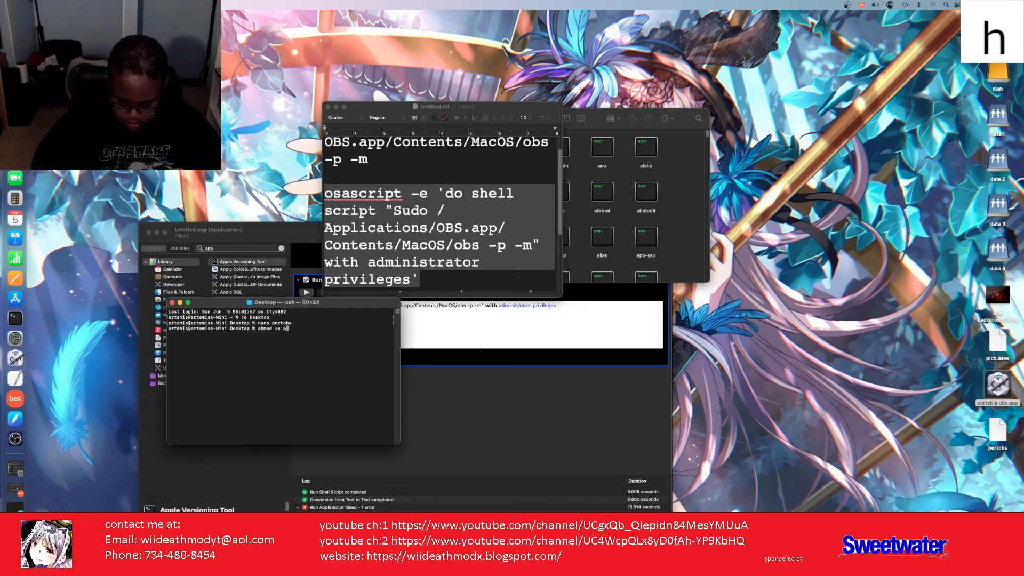
{"action": "type", "text": "orto"}
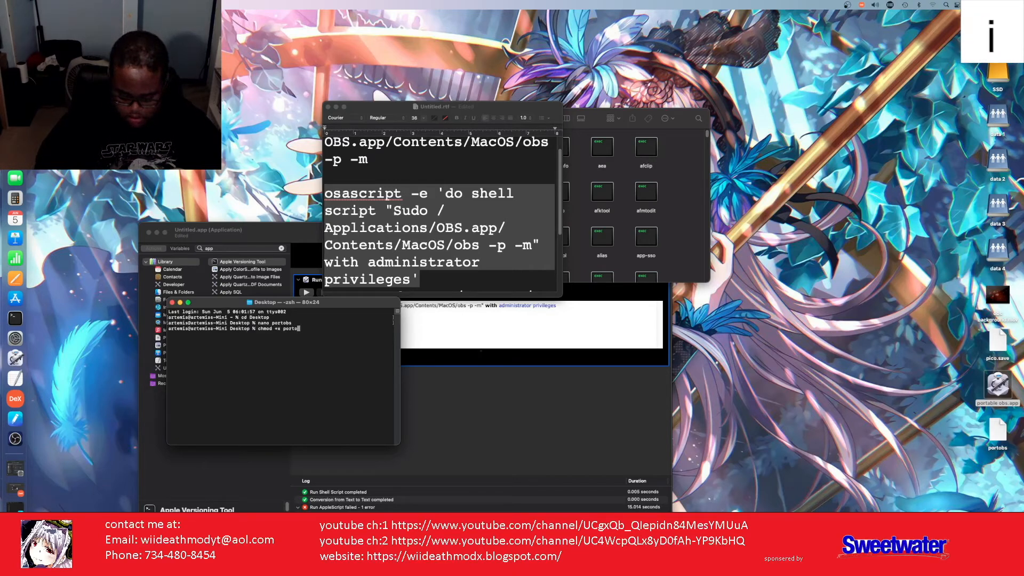
{"action": "type", "text": "s"}
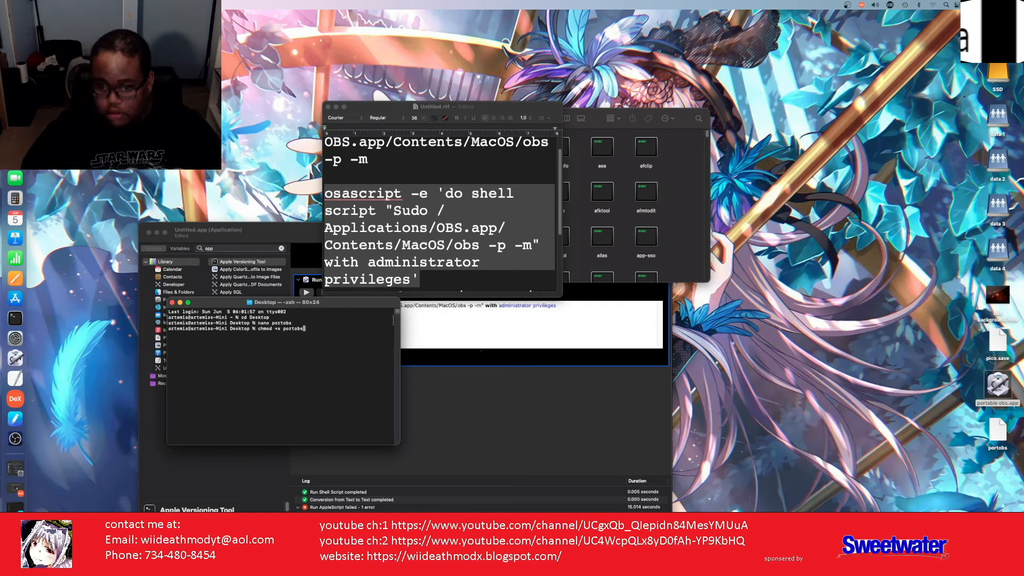
{"action": "key", "text": "Return"}
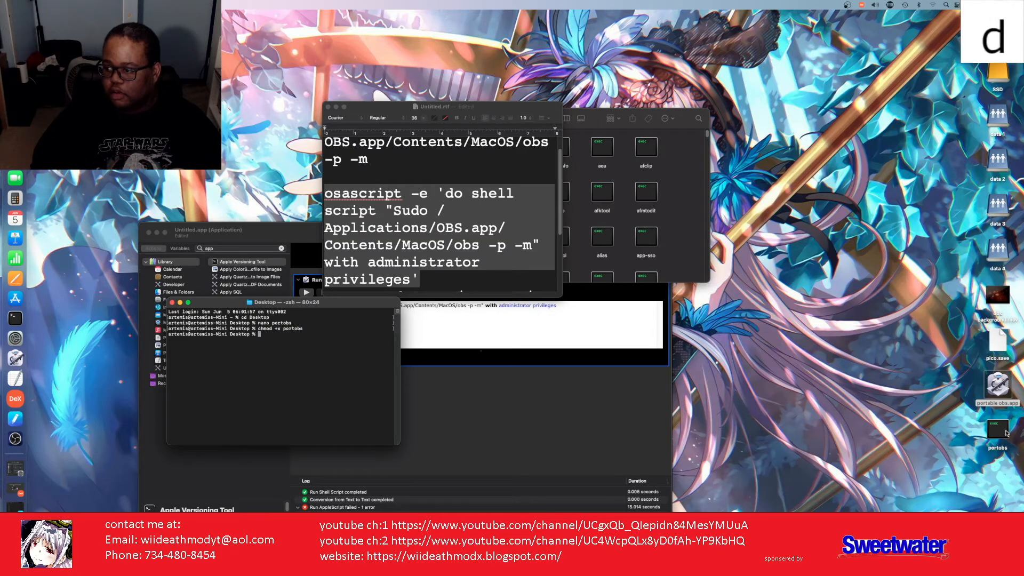
Step: Run the portobs script from the Desktop and add a new Scene 3 in OBS
{"action": "double_click", "coordinate": [998, 429]}
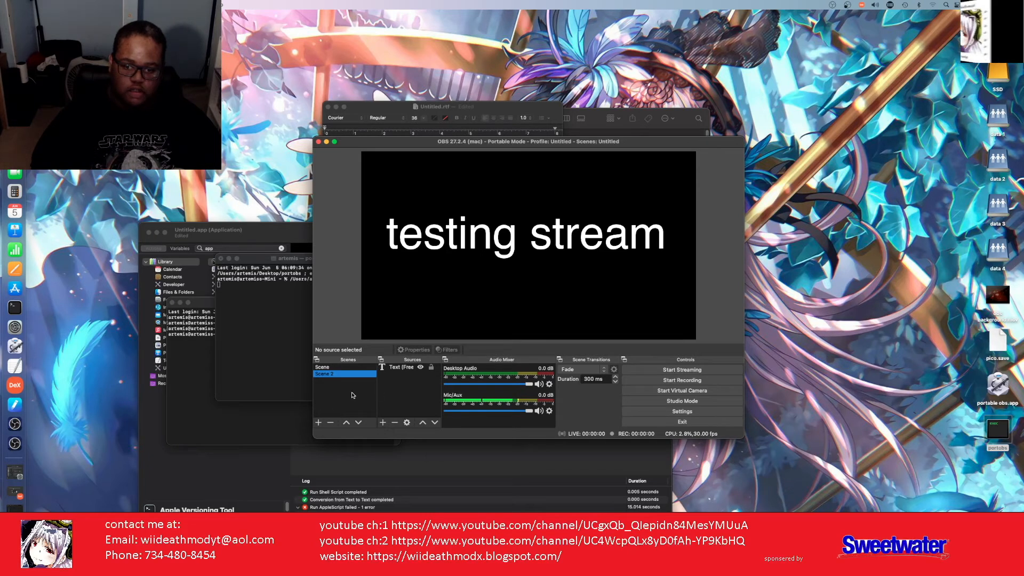
{"action": "left_click", "coordinate": [320, 422]}
{"action": "left_click", "coordinate": [548, 299]}
{"action": "key", "text": "t"}
{"action": "key", "text": "h"}
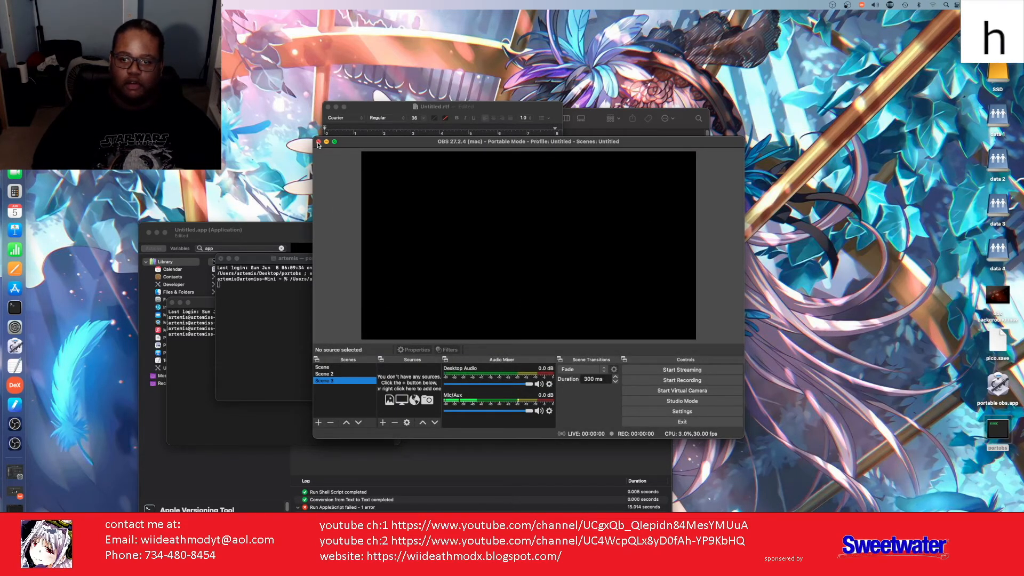
{"action": "key", "text": "m"}
{"action": "key", "text": "o"}
Step: Launch portable obs.app, dismiss the script error and crash notice, then relaunch and close OBS
{"action": "double_click", "coordinate": [993, 384]}
{"action": "key", "text": "d"}
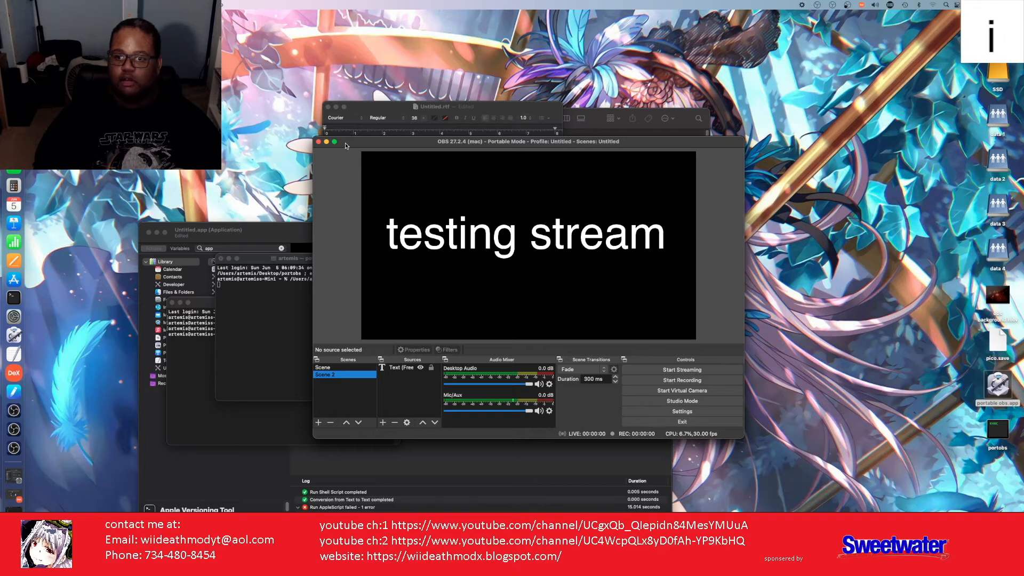
{"action": "left_click_drag", "start_coordinate": [352, 155], "coordinate": [356, 161]}
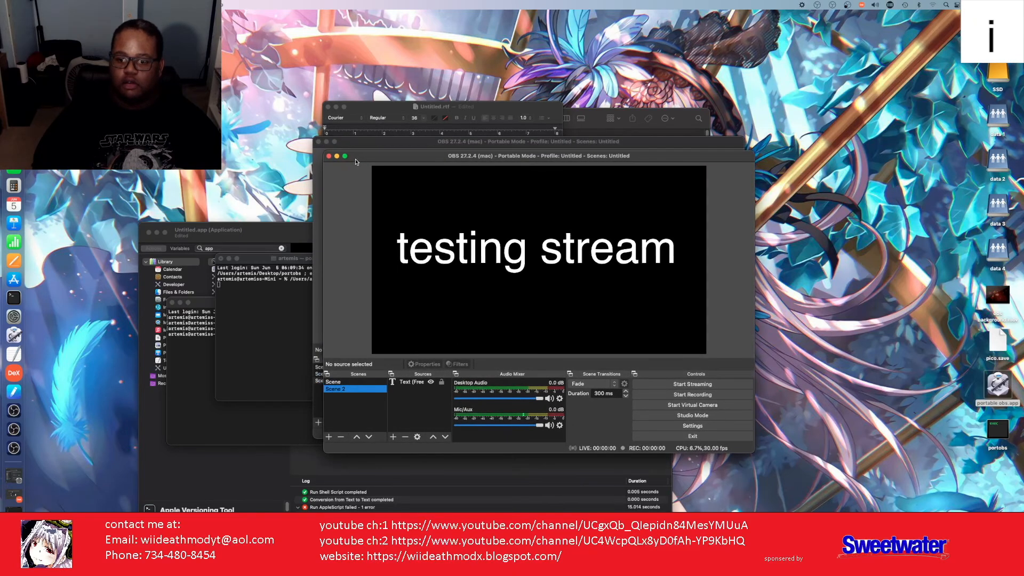
{"action": "left_click", "coordinate": [329, 156]}
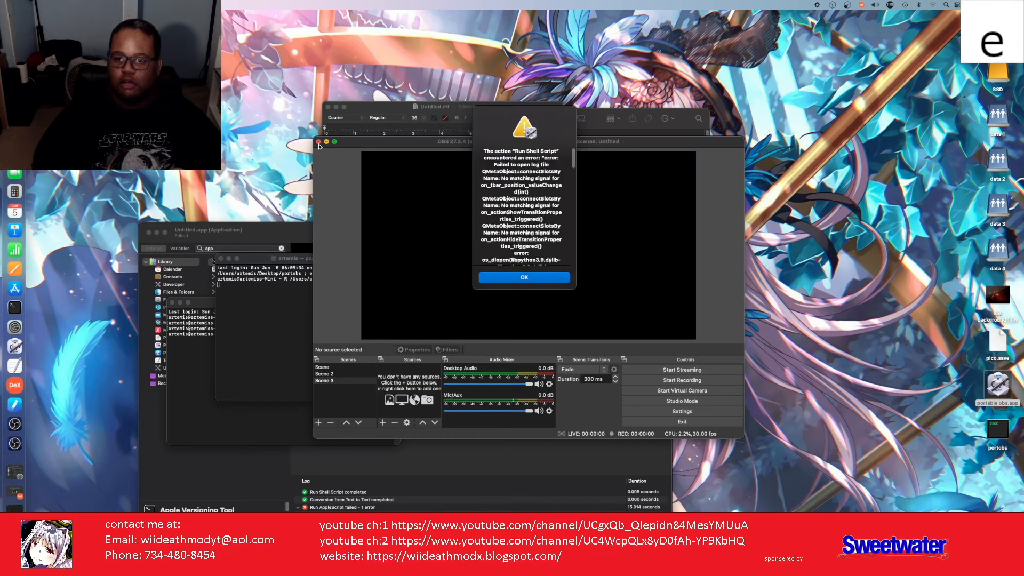
{"action": "left_click", "coordinate": [511, 278]}
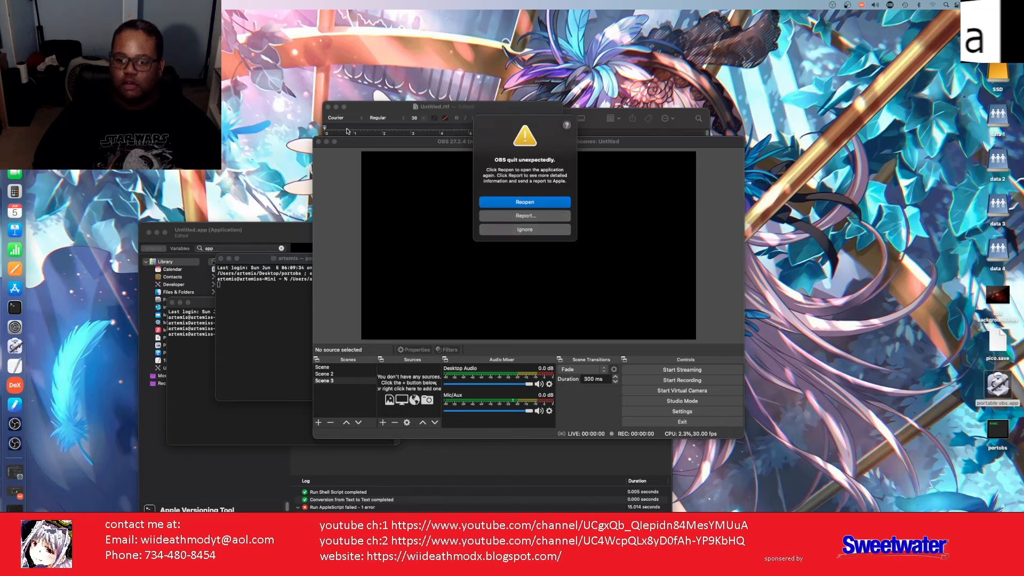
{"action": "left_click", "coordinate": [514, 233]}
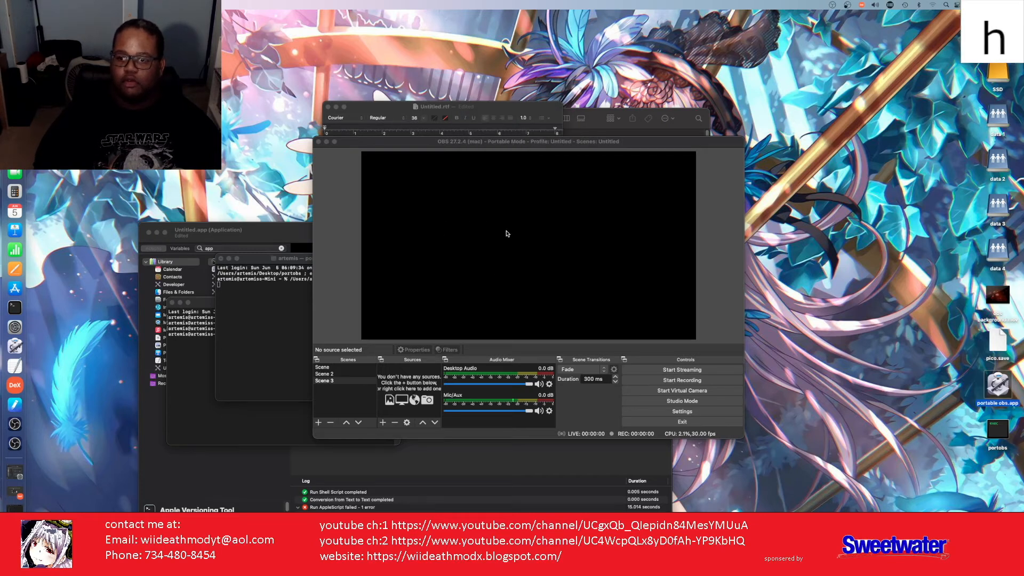
{"action": "left_click", "coordinate": [319, 149]}
{"action": "left_click", "coordinate": [318, 142]}
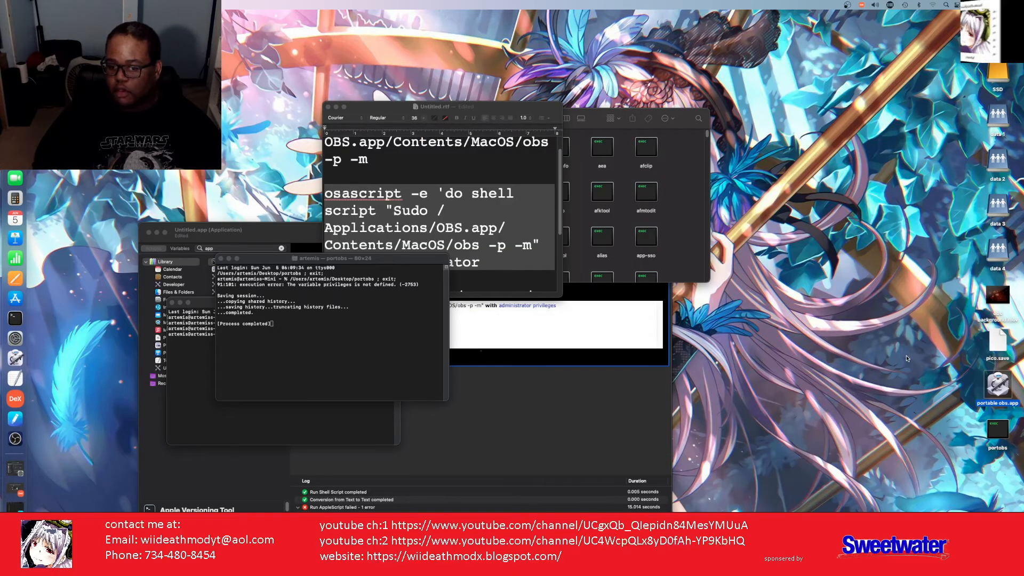
{"action": "double_click", "coordinate": [995, 395]}
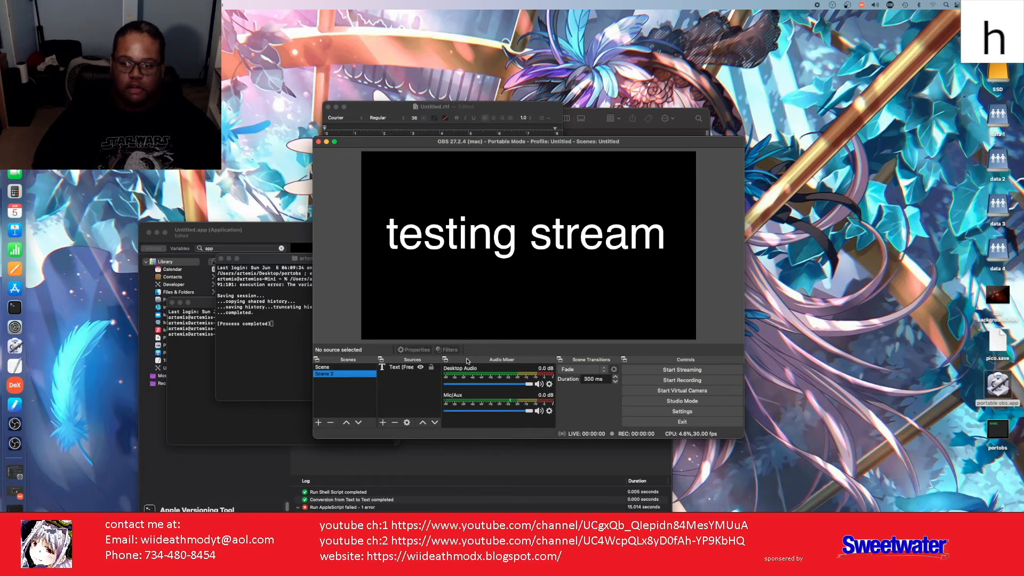
{"action": "left_click", "coordinate": [318, 142]}
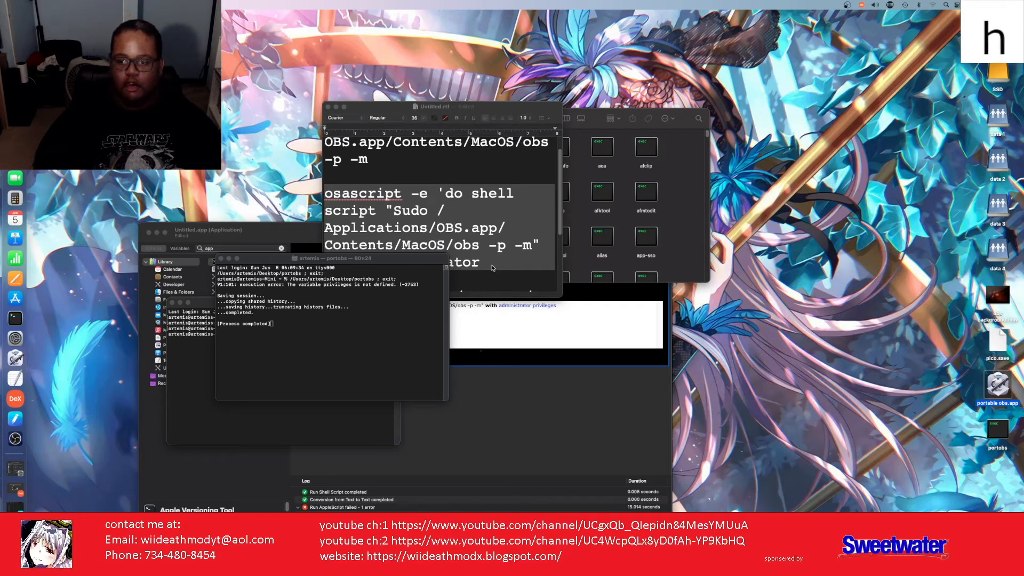
Step: Insert -s after Sudo in the TextEdit osascript command
{"action": "left_click", "coordinate": [399, 205]}
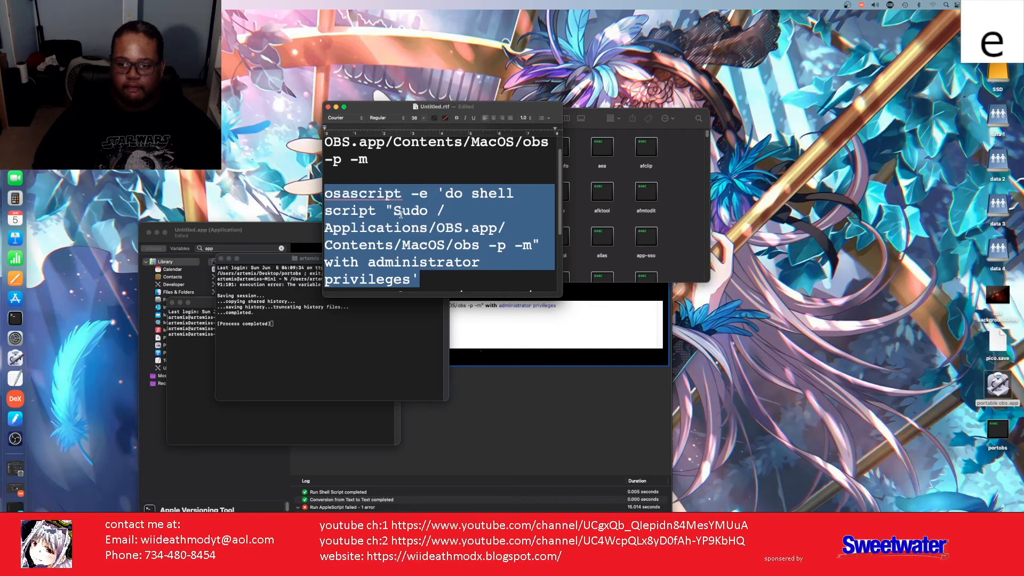
{"action": "right_click", "coordinate": [402, 214]}
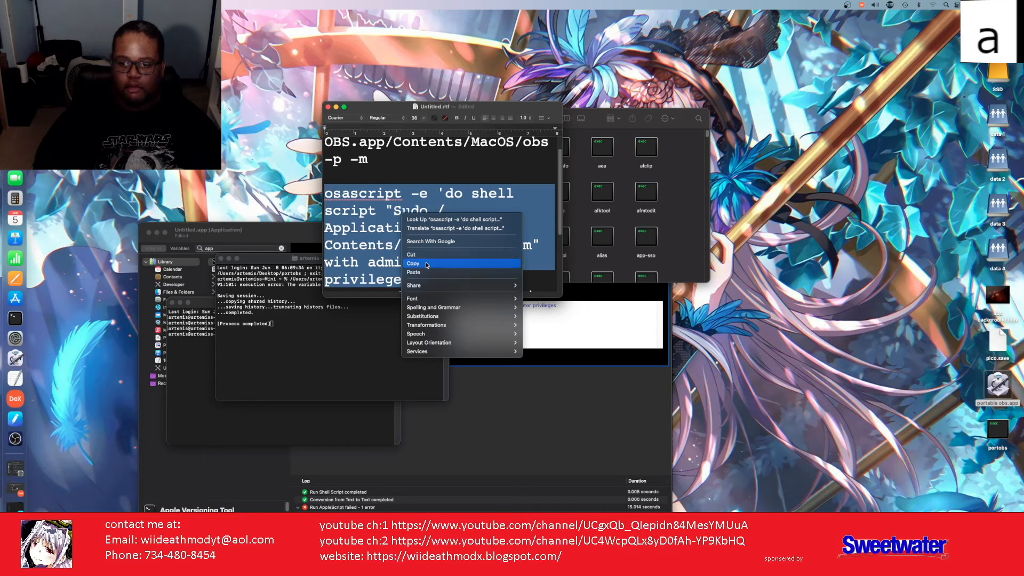
{"action": "left_click", "coordinate": [438, 208]}
{"action": "left_click", "coordinate": [432, 210]}
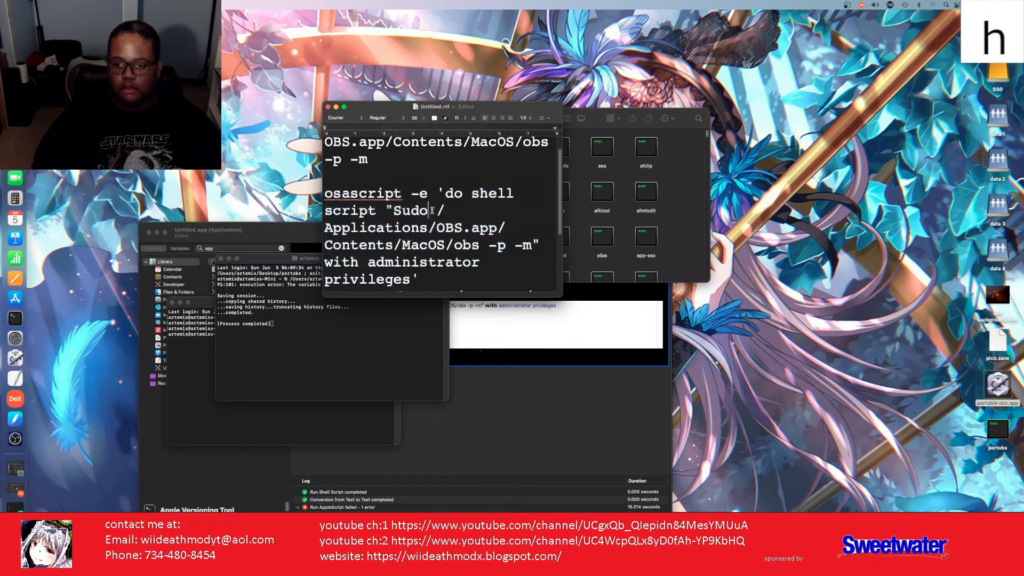
{"action": "type", "text": "-s"}
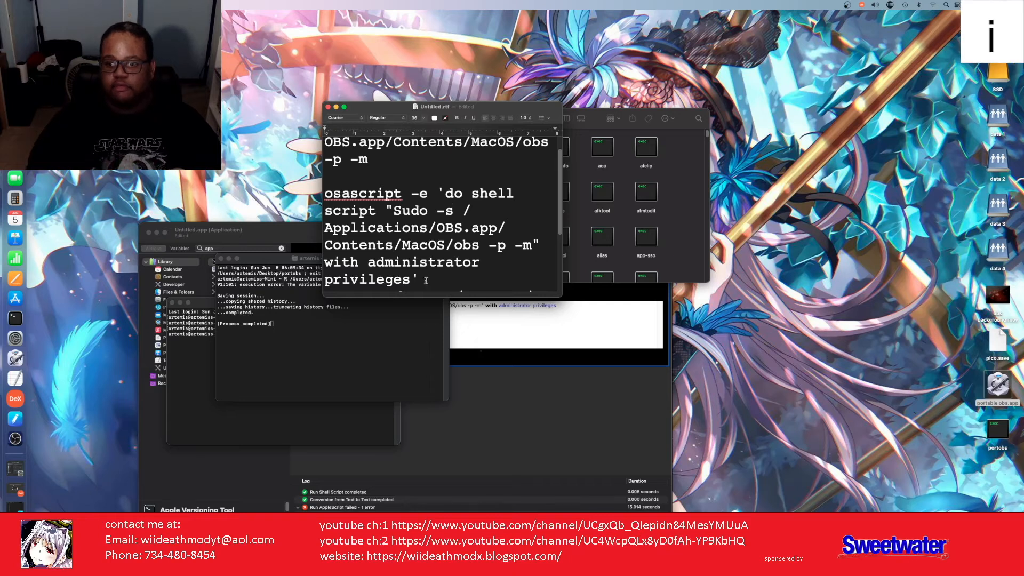
Step: Select the whole edited osascript command and copy it
{"action": "scroll", "coordinate": [426, 281], "scroll_direction": "down", "scroll_amount": 1}
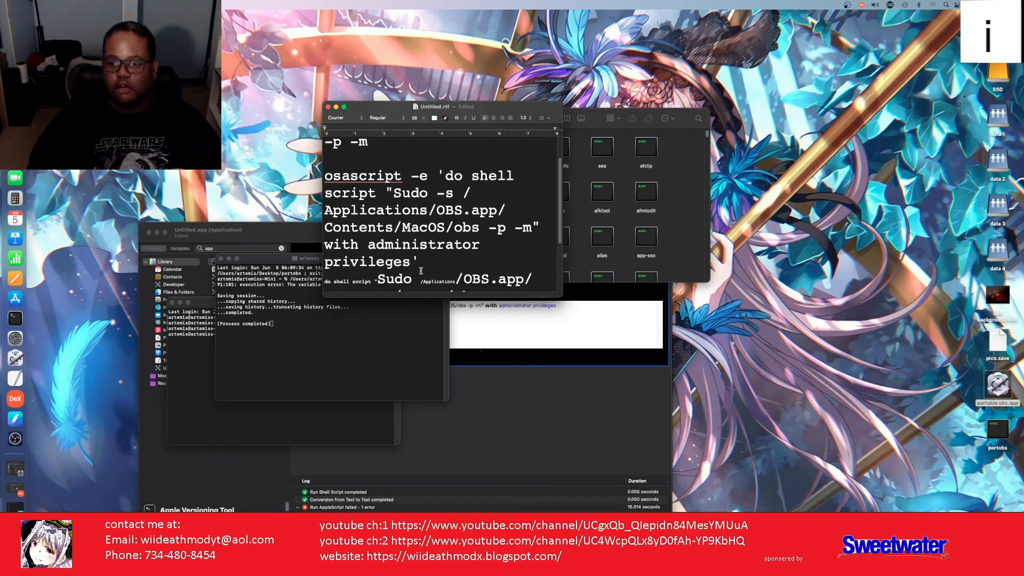
{"action": "left_click_drag", "start_coordinate": [420, 258], "coordinate": [328, 186]}
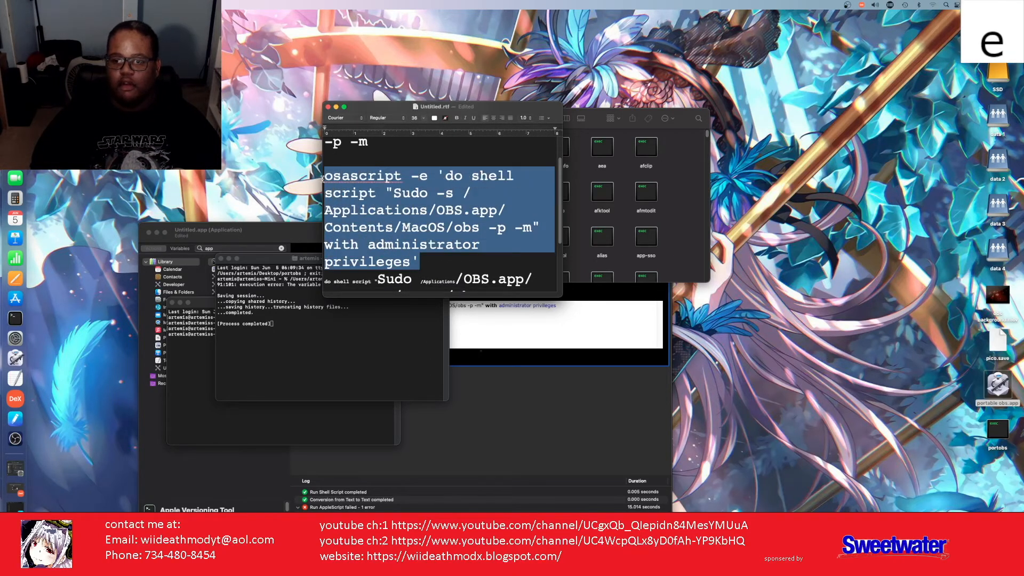
{"action": "right_click", "coordinate": [360, 198]}
{"action": "left_click", "coordinate": [386, 249]}
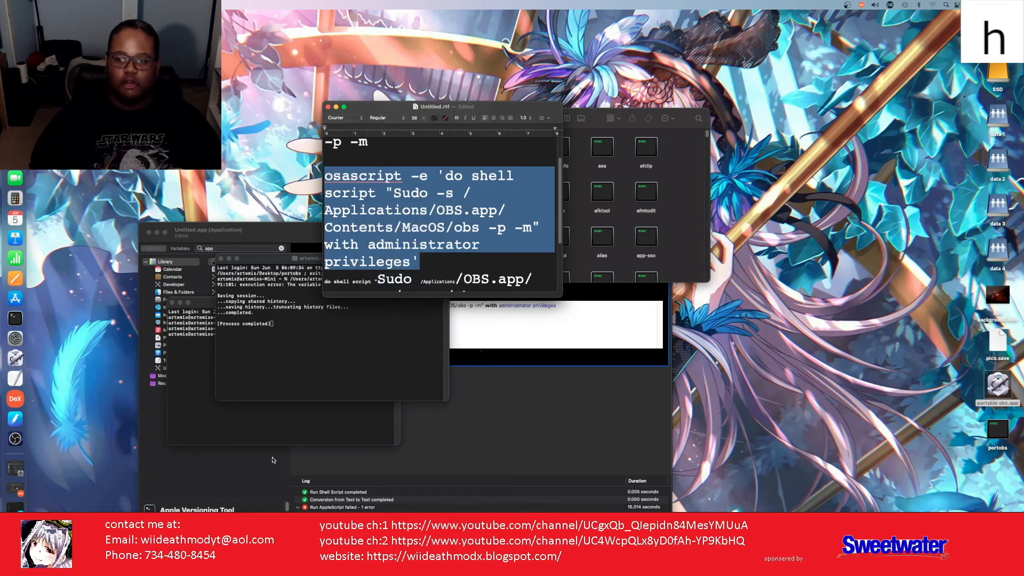
Step: Move the old portobs file from the Desktop to the Trash
{"action": "key", "text": "m"}
{"action": "key", "text": "o"}
{"action": "left_click", "coordinate": [211, 423]}
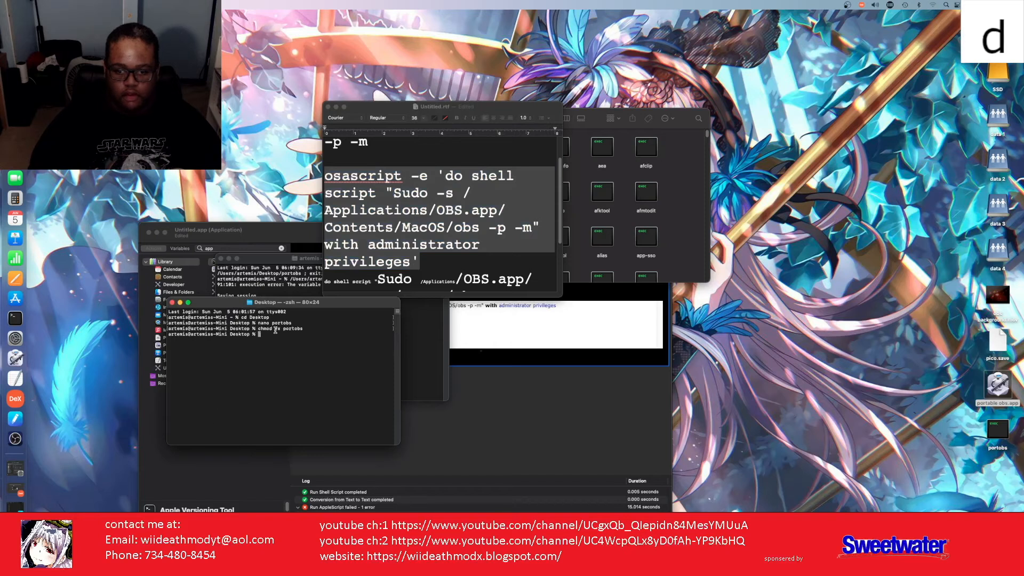
{"action": "left_click", "coordinate": [997, 432]}
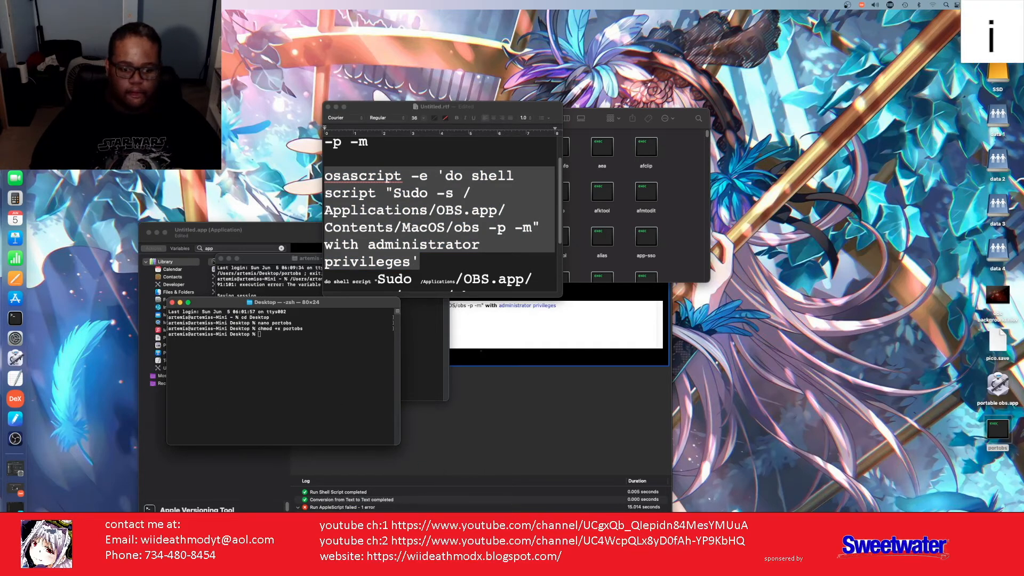
{"action": "left_click_drag", "start_coordinate": [997, 430], "coordinate": [15, 550]}
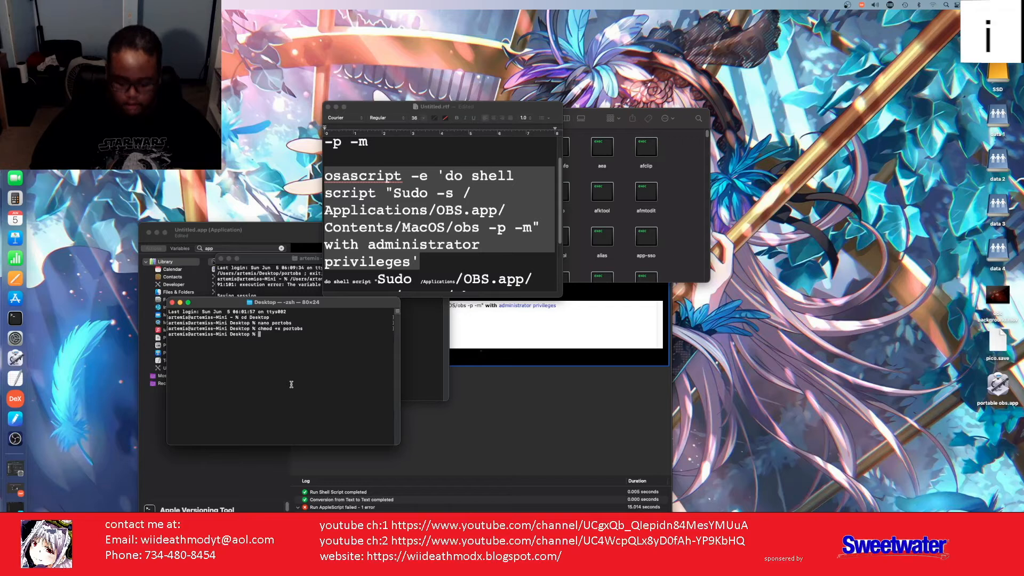
Step: Open a new portobs file in nano and paste in the osascript launch command, adding two blank lines
{"action": "type", "text": "nano"}
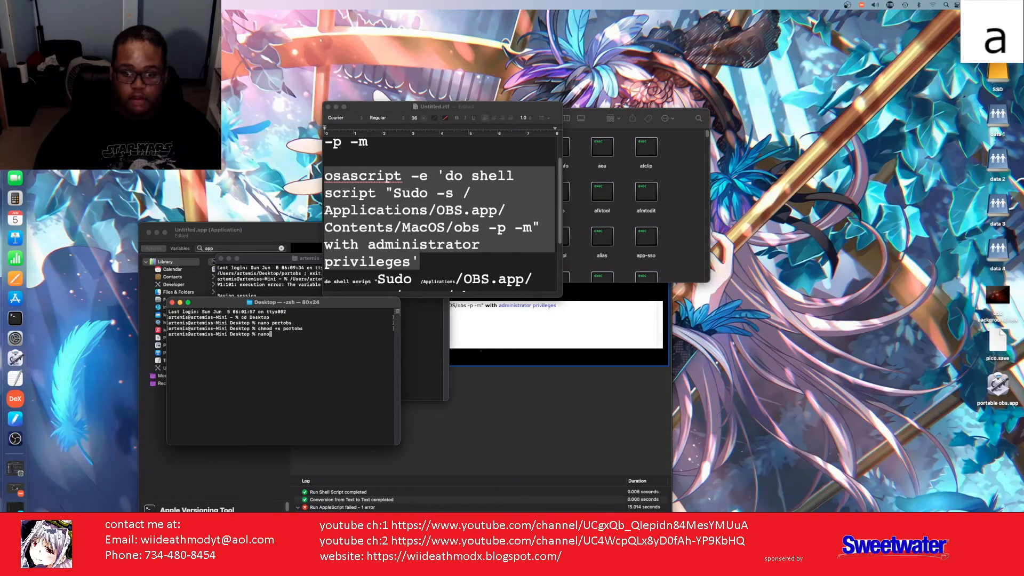
{"action": "type", "text": " port"}
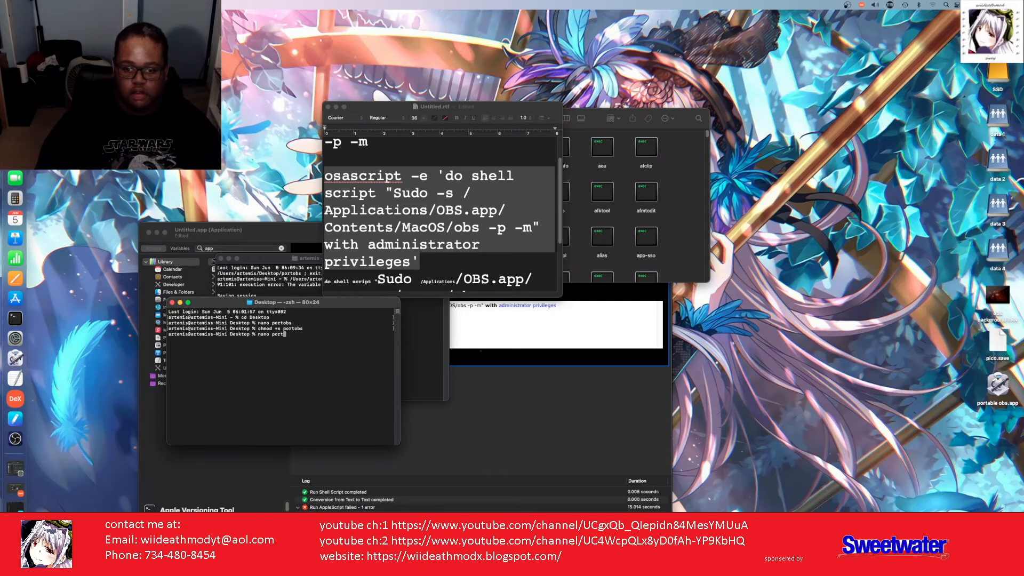
{"action": "key", "text": "BackSpace"}
{"action": "type", "text": "obs"}
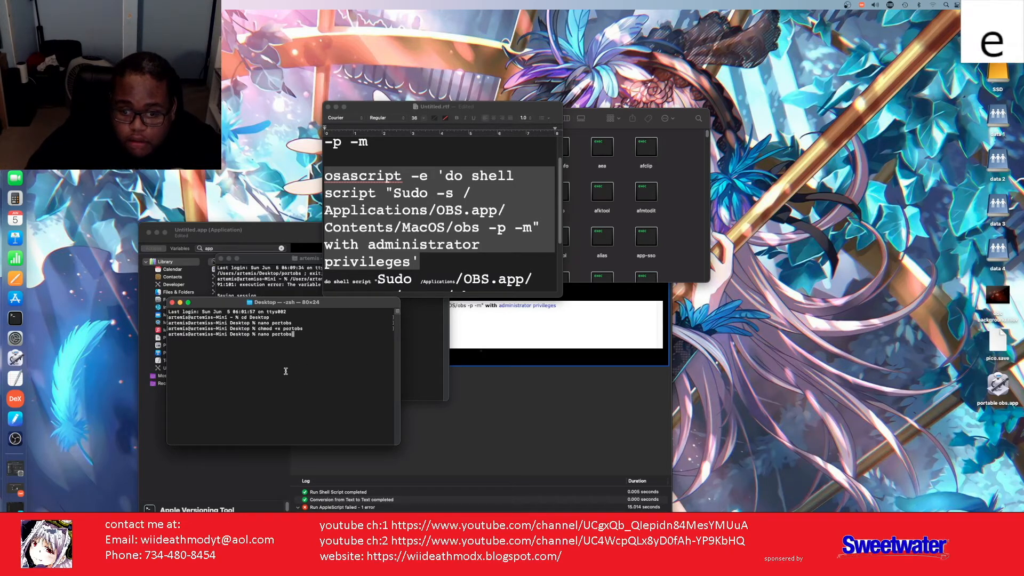
{"action": "key", "text": "Return"}
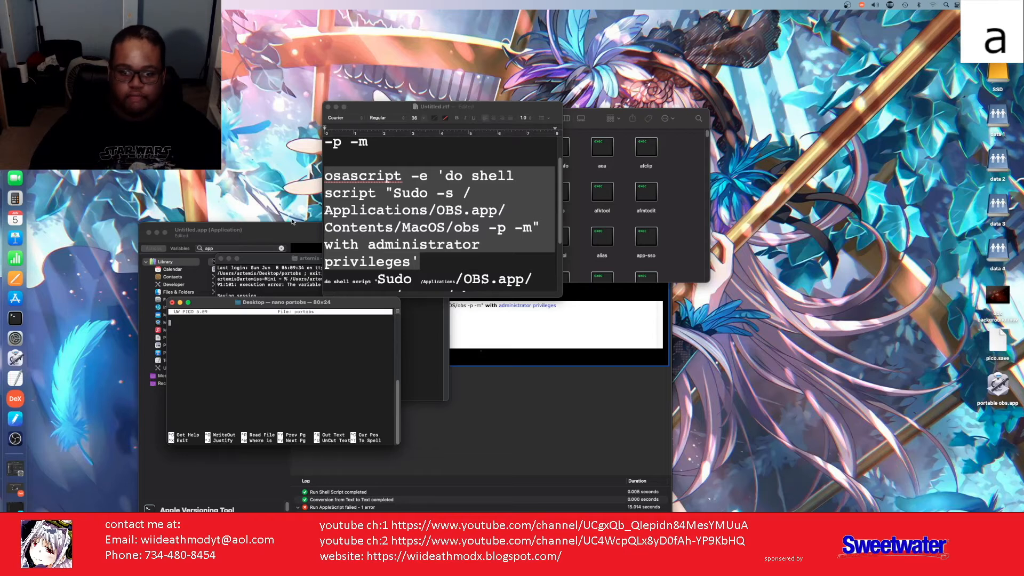
{"action": "right_click", "coordinate": [201, 348]}
{"action": "left_click", "coordinate": [209, 358]}
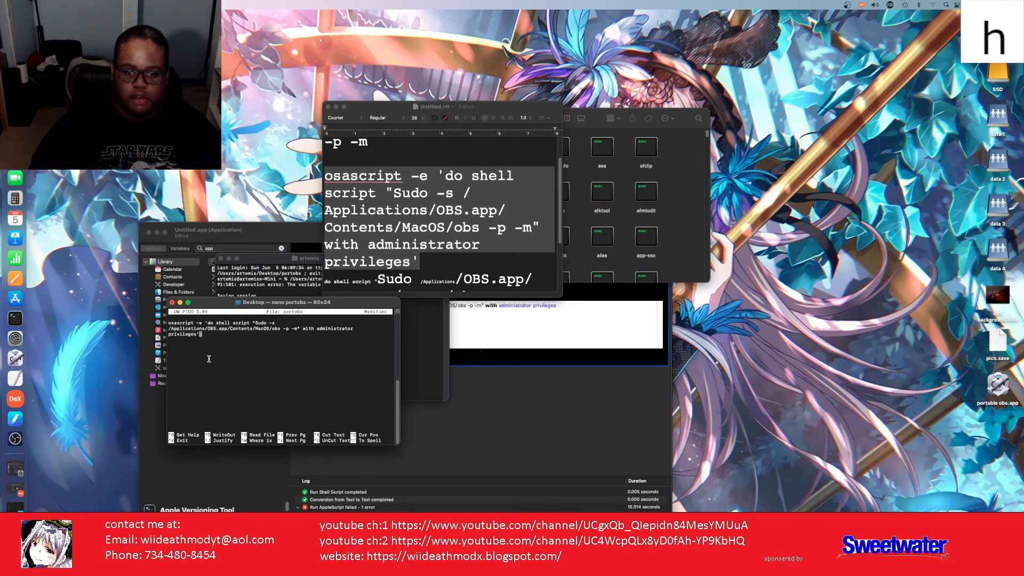
{"action": "key", "text": "Return"}
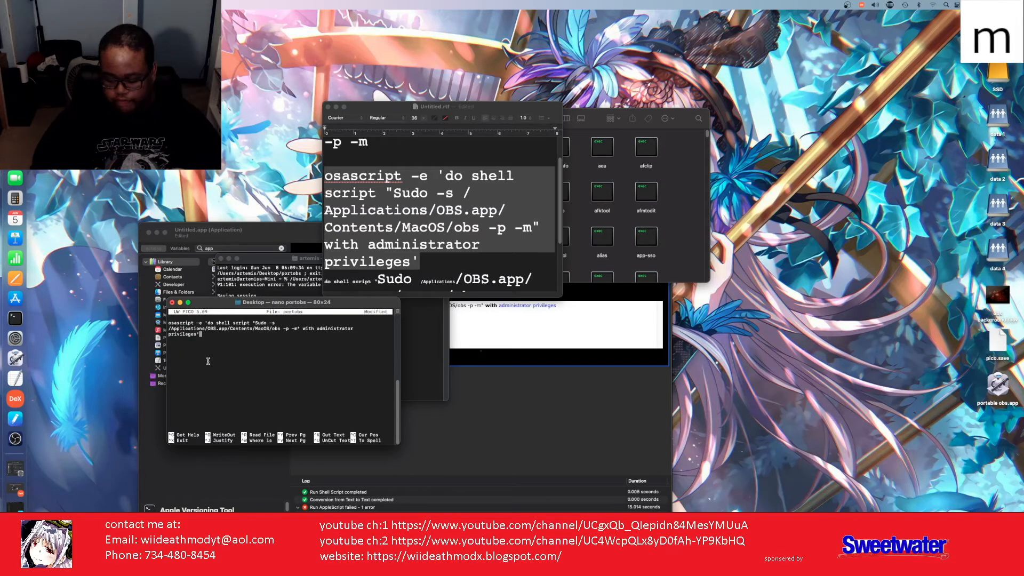
{"action": "key", "text": "Return"}
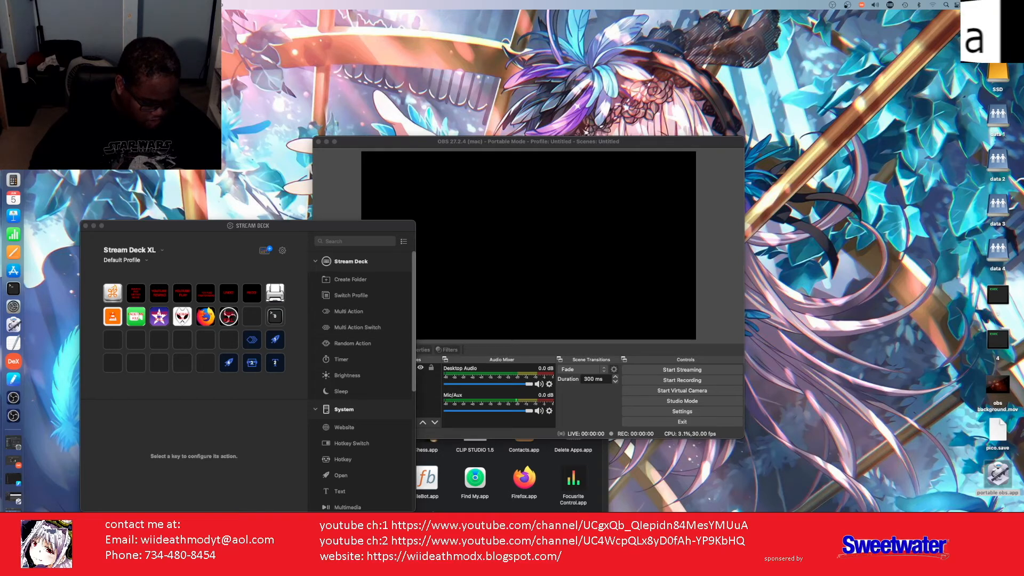
Step: Copy 'Sudo /Applications/OBS.app/Contents/MacOS/obs -p -m' from the TextEdit note, then close OBS Studio
{"action": "left_click", "coordinate": [14, 517]}
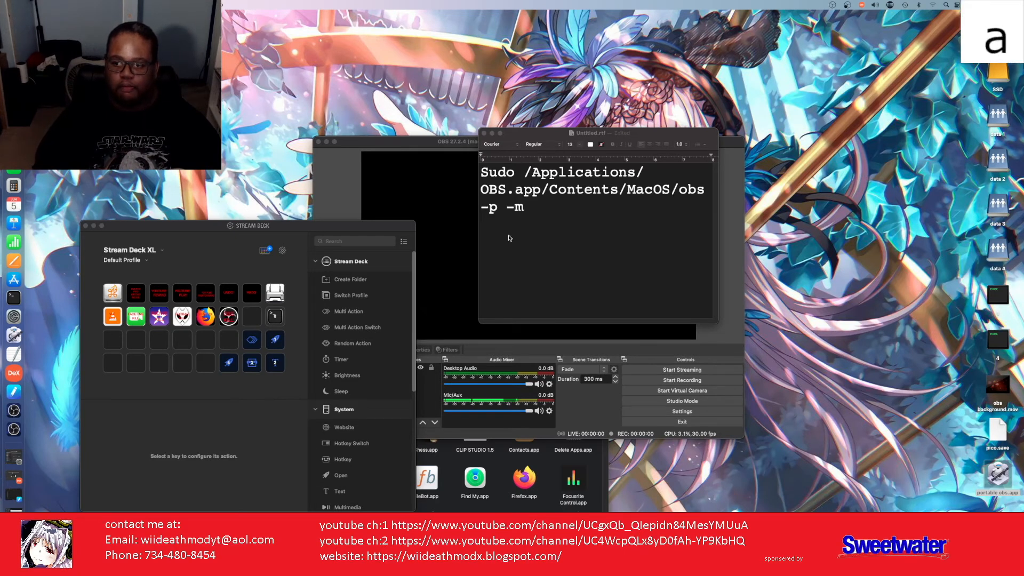
{"action": "left_click", "coordinate": [533, 201]}
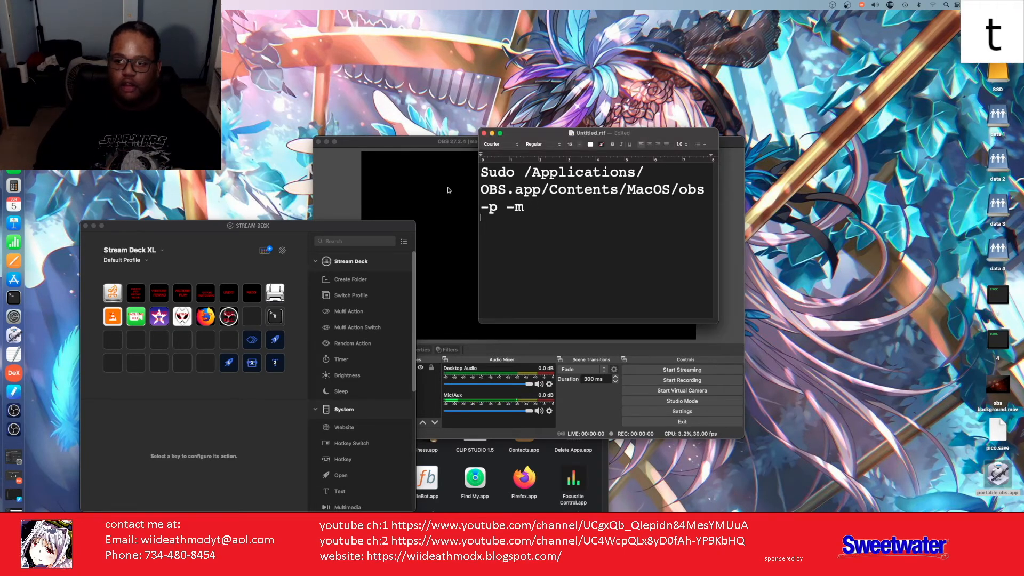
{"action": "left_click_drag", "start_coordinate": [542, 207], "coordinate": [468, 171]}
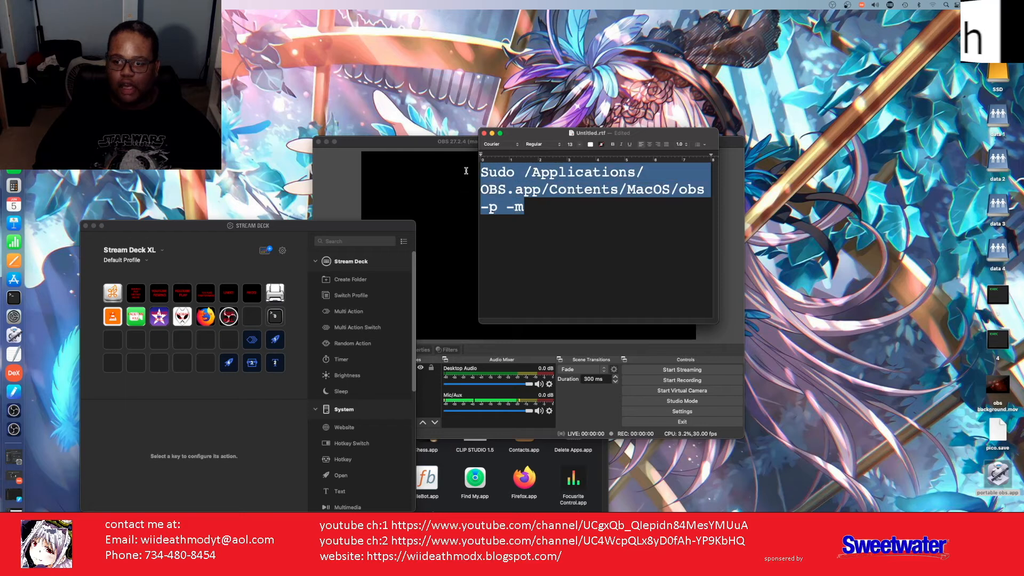
{"action": "right_click", "coordinate": [502, 191]}
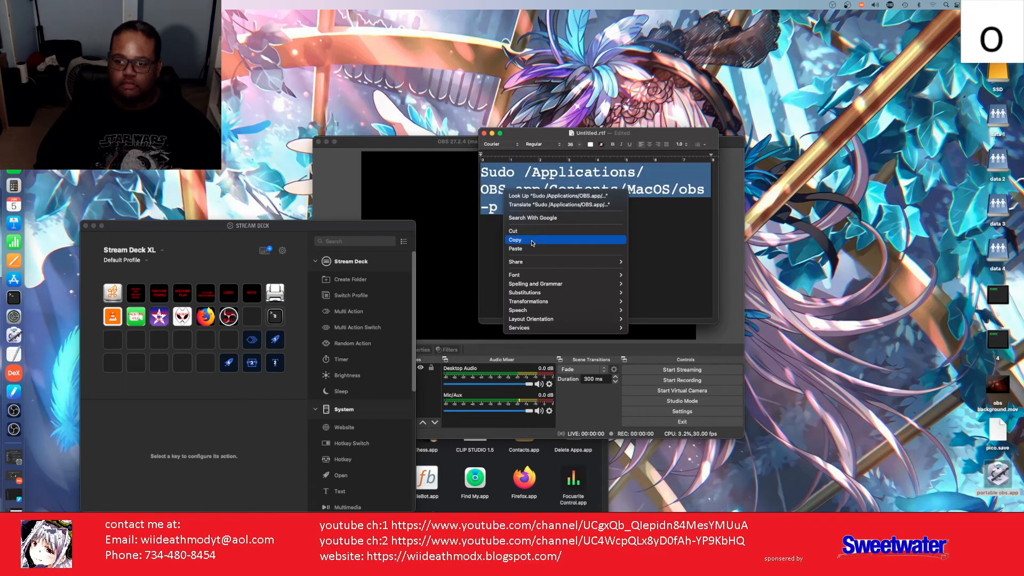
{"action": "left_click", "coordinate": [532, 241]}
{"action": "left_click", "coordinate": [333, 170]}
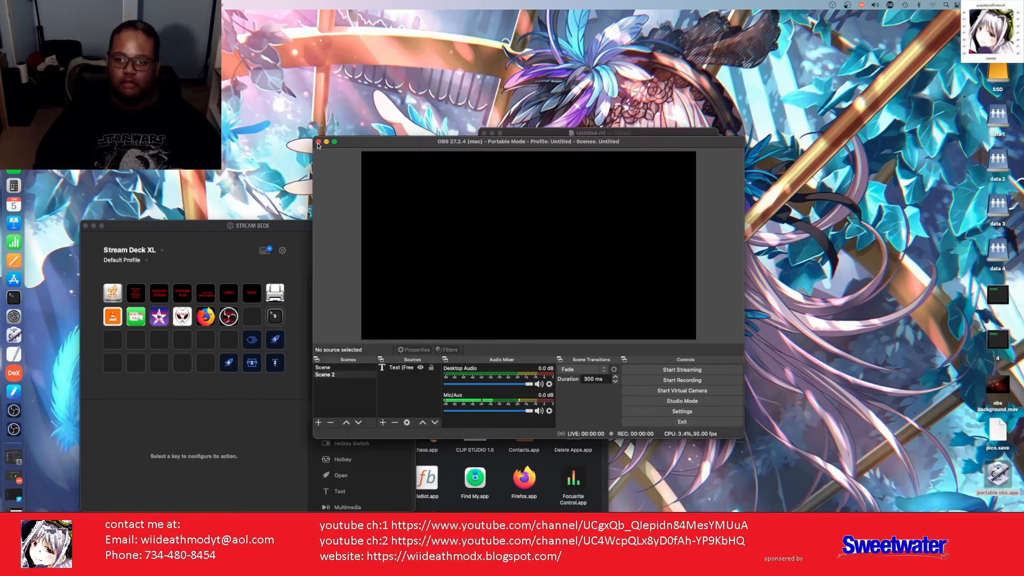
{"action": "left_click", "coordinate": [319, 142]}
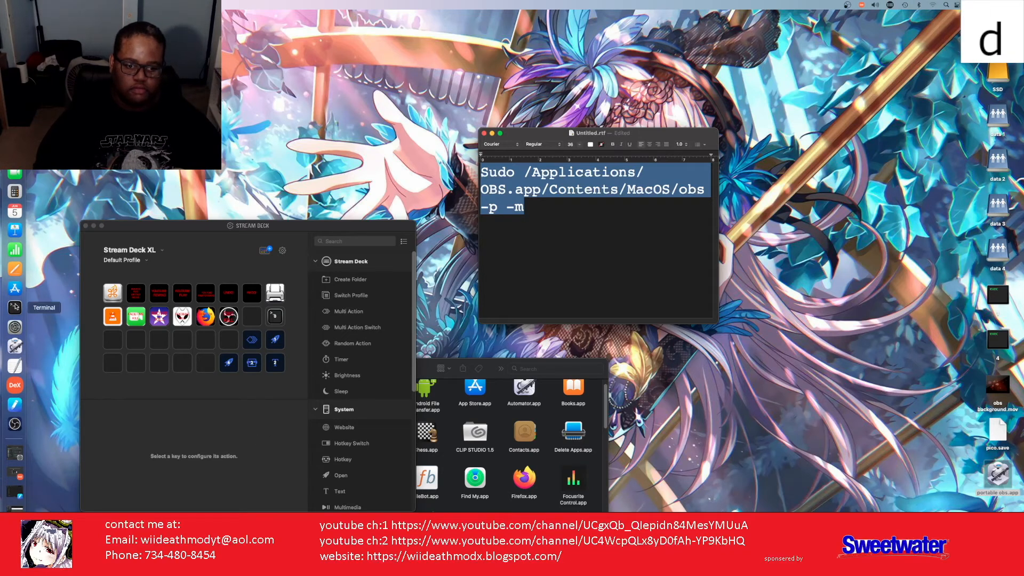
Step: Close the three old Terminal windows, including the OBS log one, and open a fresh one
{"action": "left_click", "coordinate": [15, 307]}
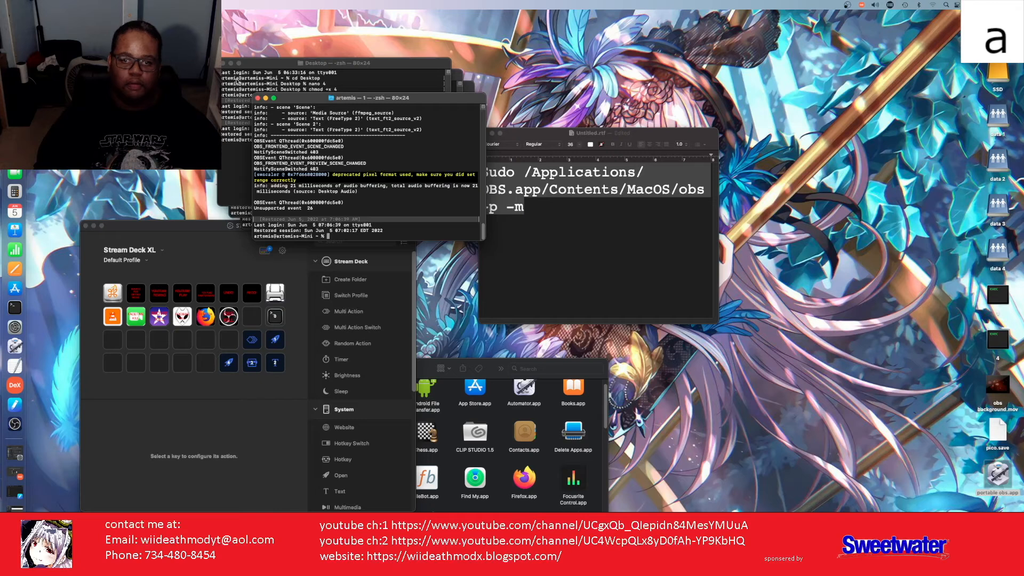
{"action": "left_click", "coordinate": [246, 112]}
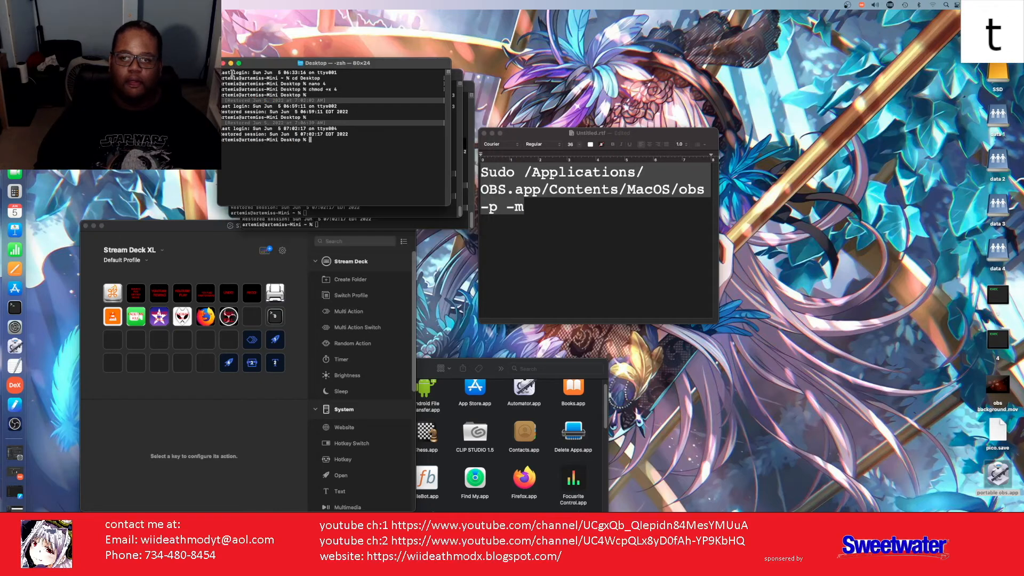
{"action": "left_click", "coordinate": [223, 63]}
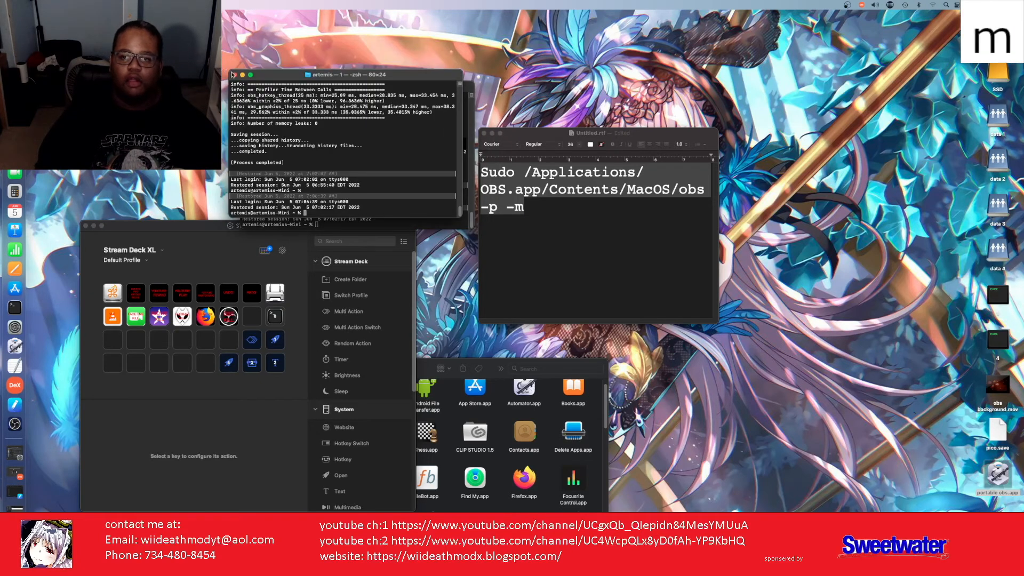
{"action": "left_click", "coordinate": [234, 74]}
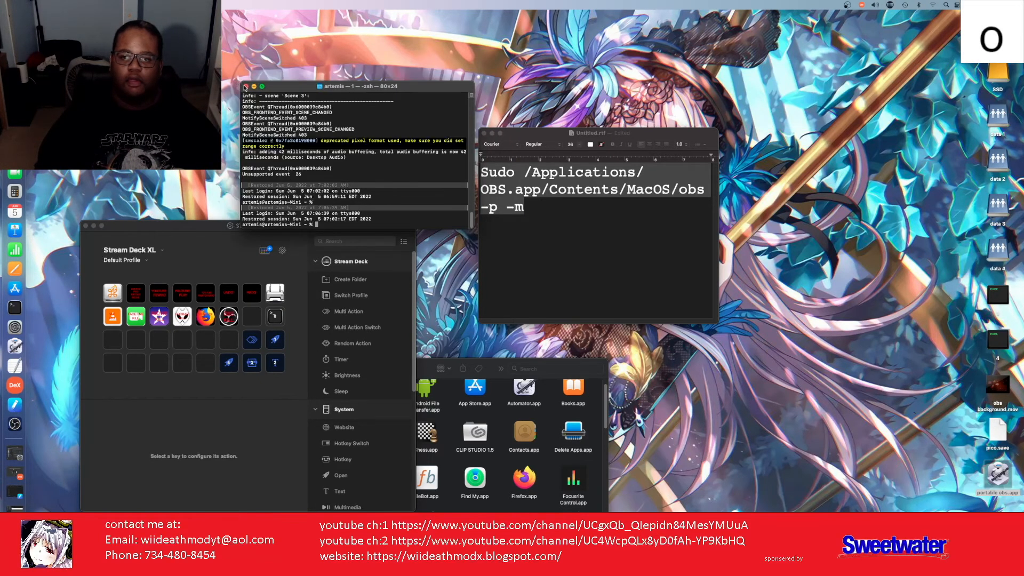
{"action": "left_click", "coordinate": [246, 86]}
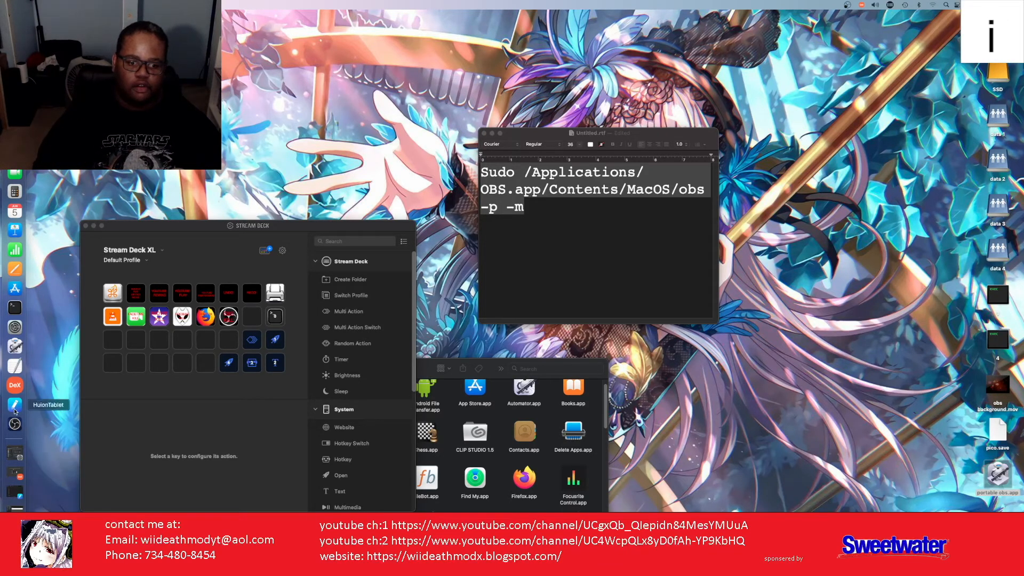
{"action": "left_click", "coordinate": [14, 308]}
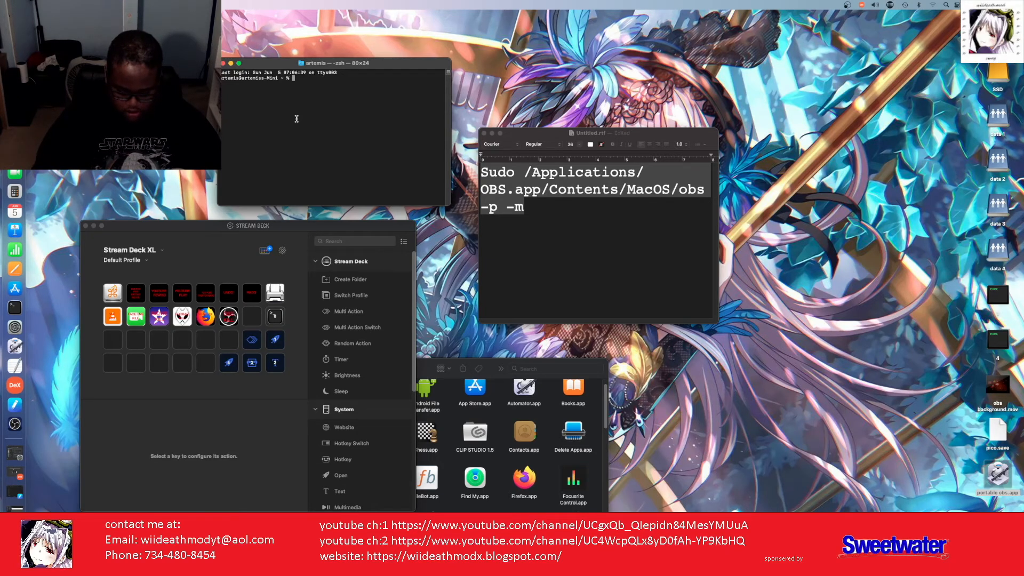
Step: Change into the Desktop folder and create a new tset script file in nano
{"action": "type", "text": "d"}
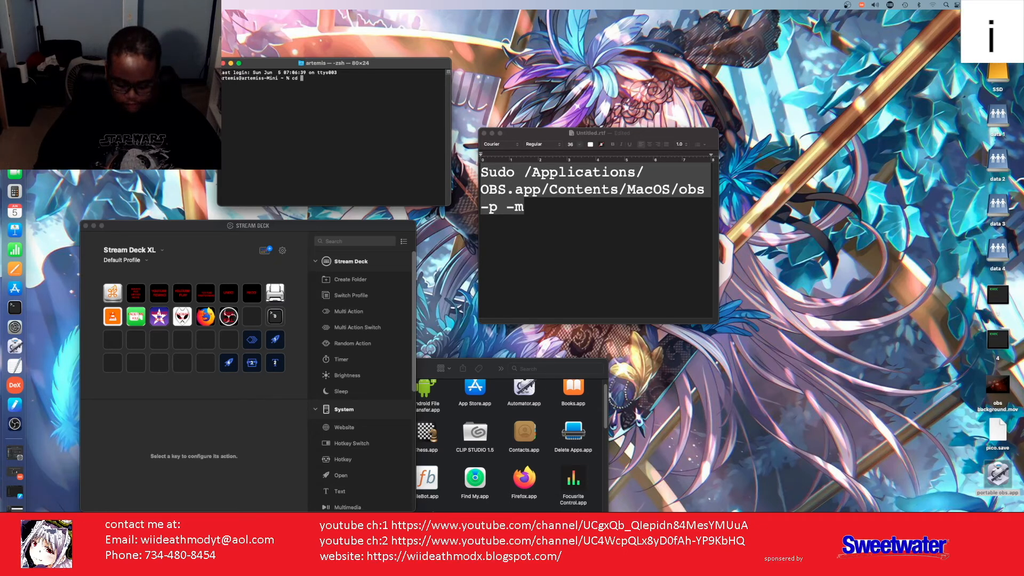
{"action": "type", "text": " De"}
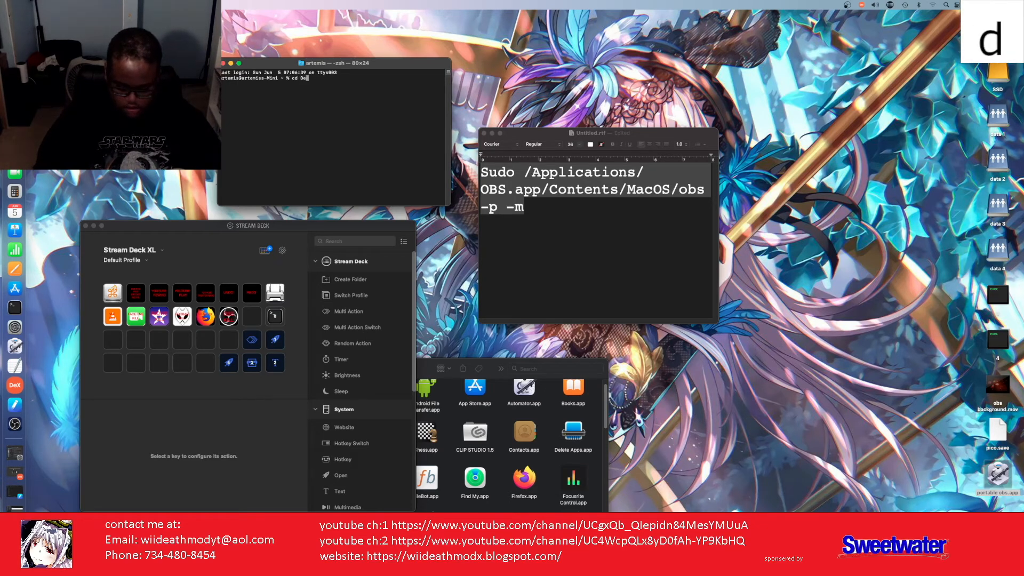
{"action": "type", "text": "sktop"}
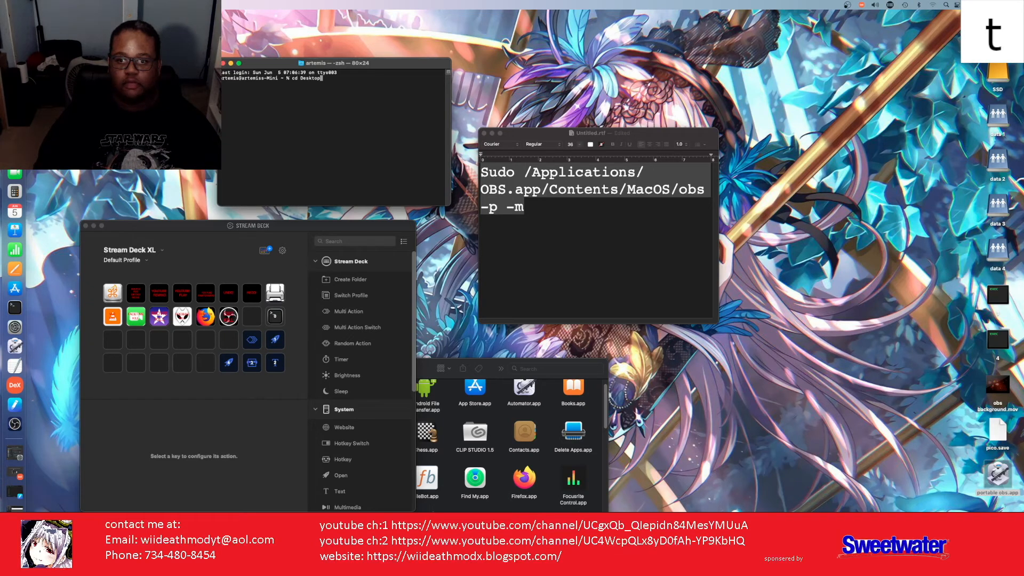
{"action": "key", "text": "Return"}
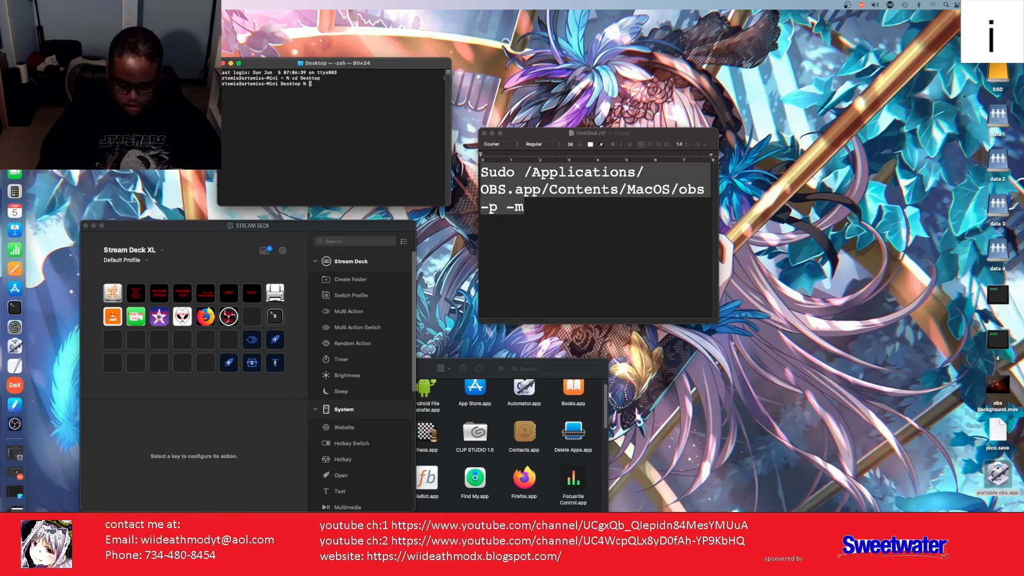
{"action": "type", "text": "no"}
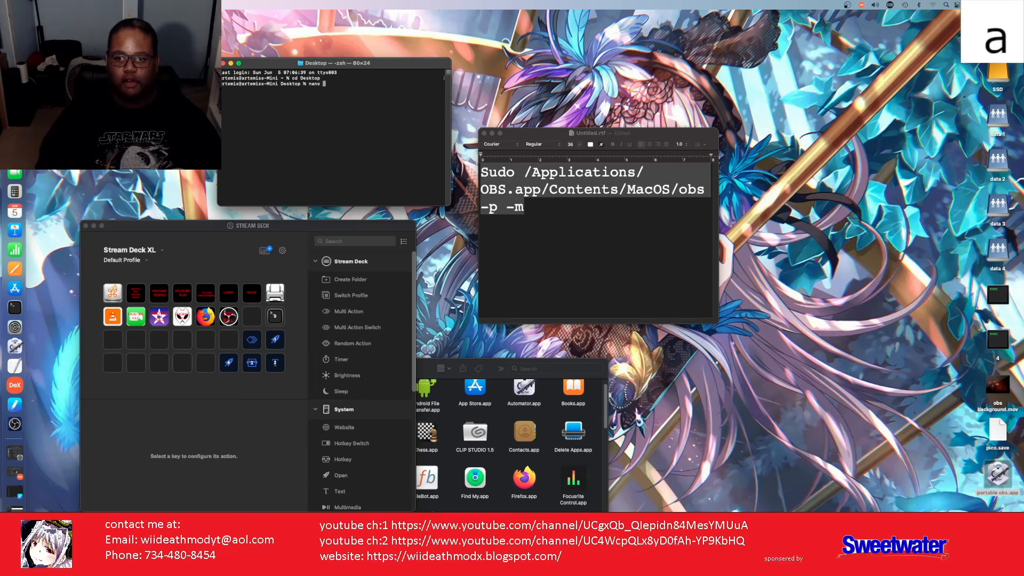
{"action": "type", "text": " ts"}
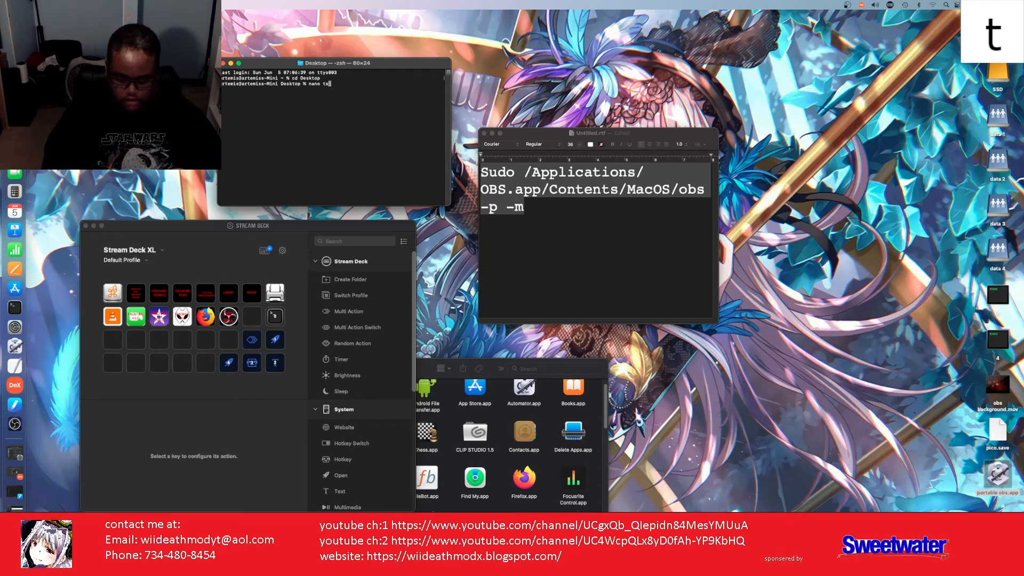
{"action": "type", "text": "h"}
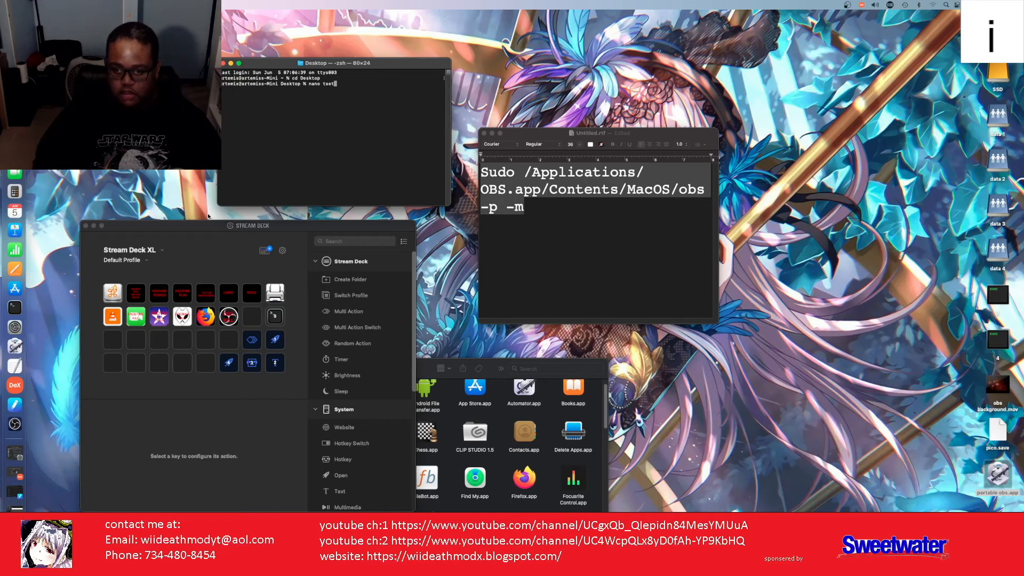
{"action": "key", "text": "Return"}
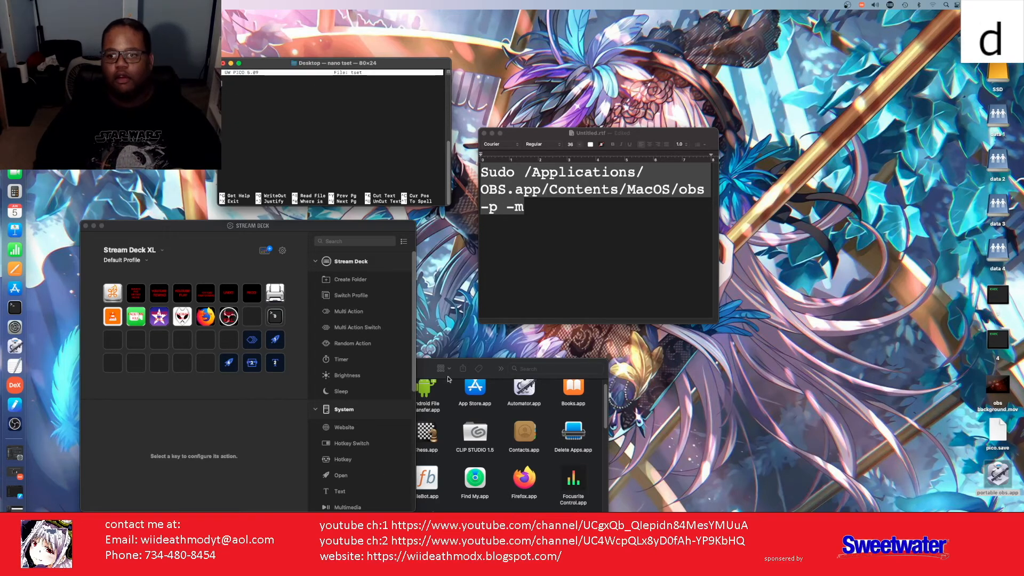
Step: Copy the OBS launch command from the TextEdit note and paste it into nano
{"action": "left_click", "coordinate": [535, 209]}
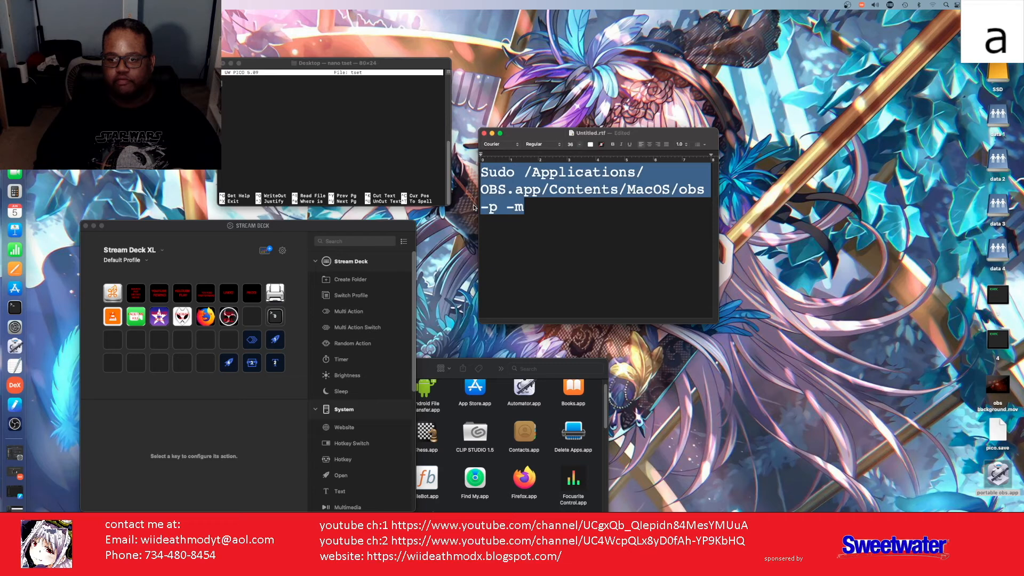
{"action": "right_click", "coordinate": [504, 191]}
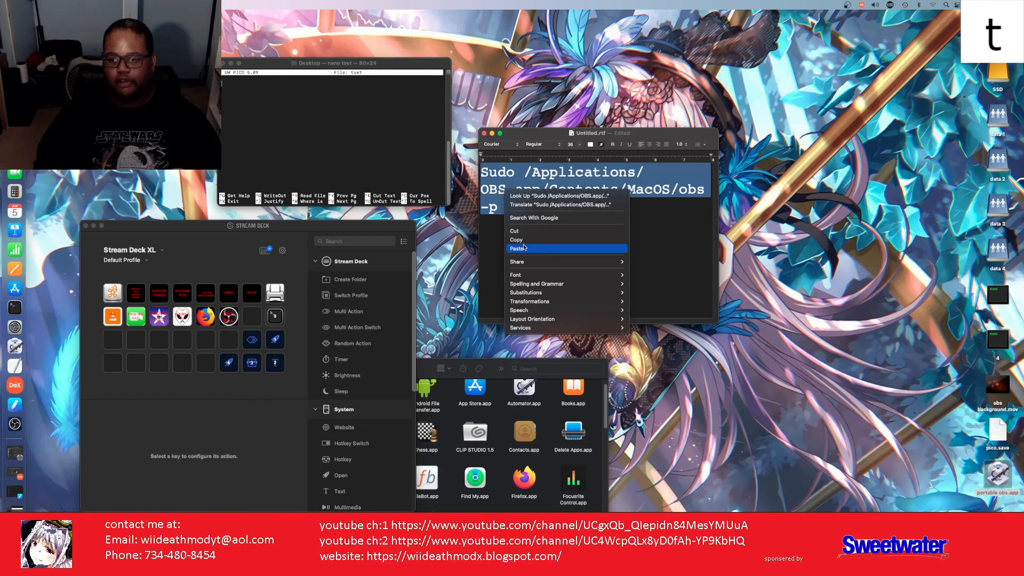
{"action": "left_click", "coordinate": [520, 243]}
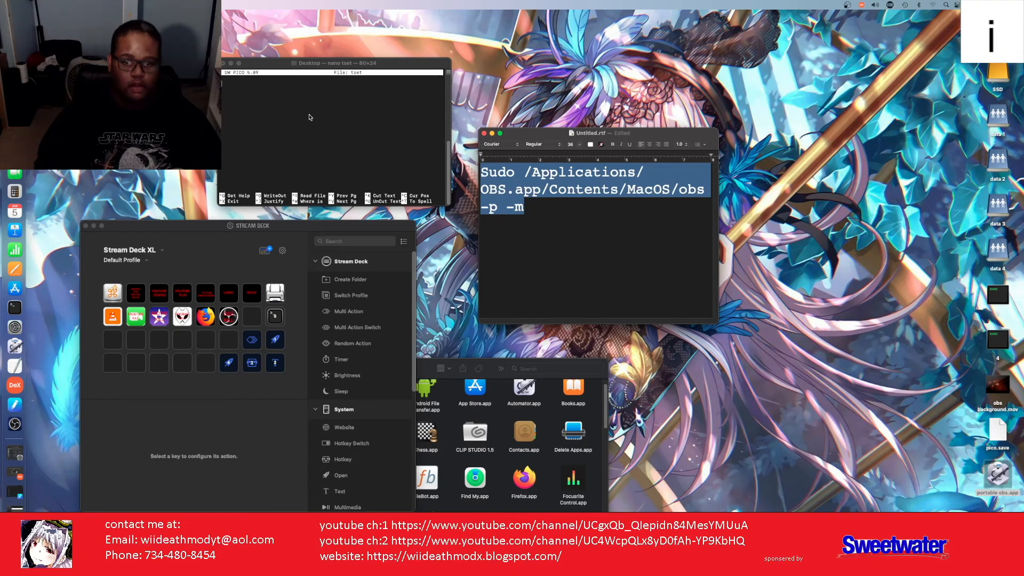
{"action": "left_click", "coordinate": [230, 86]}
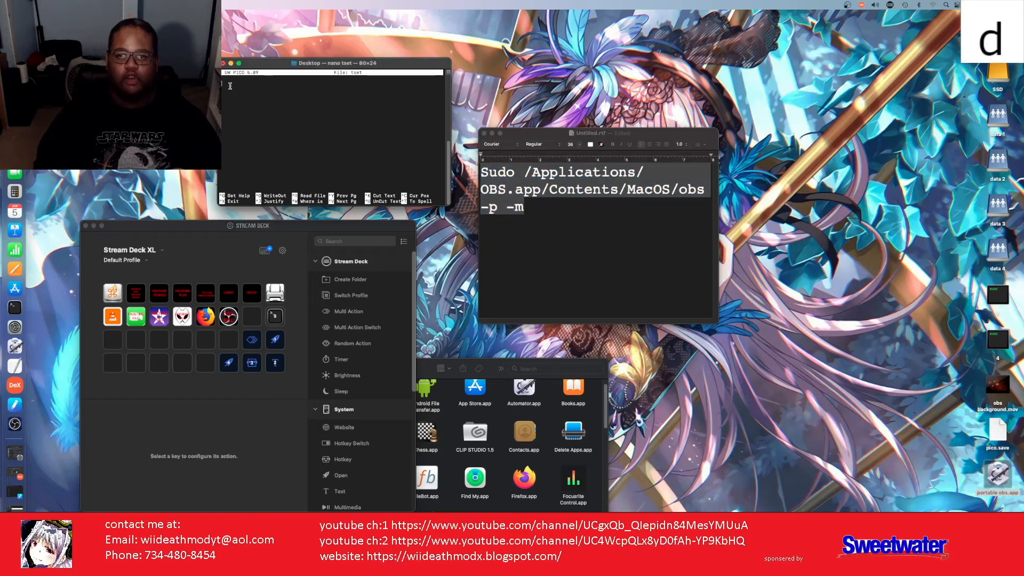
{"action": "right_click", "coordinate": [230, 85]}
{"action": "left_click", "coordinate": [245, 100]}
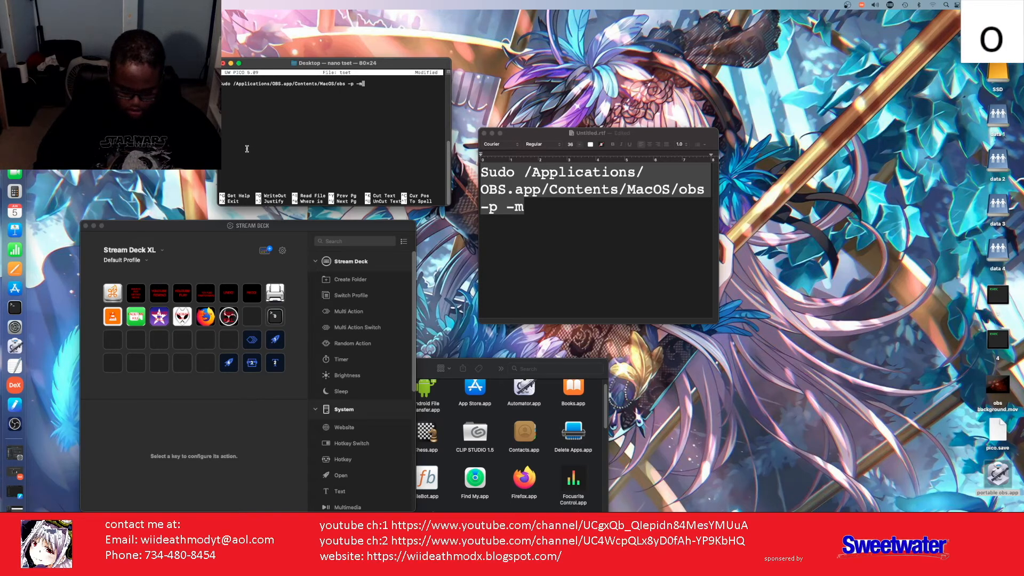
Step: Save the file as tset and exit nano
{"action": "key", "text": "ctrl+x"}
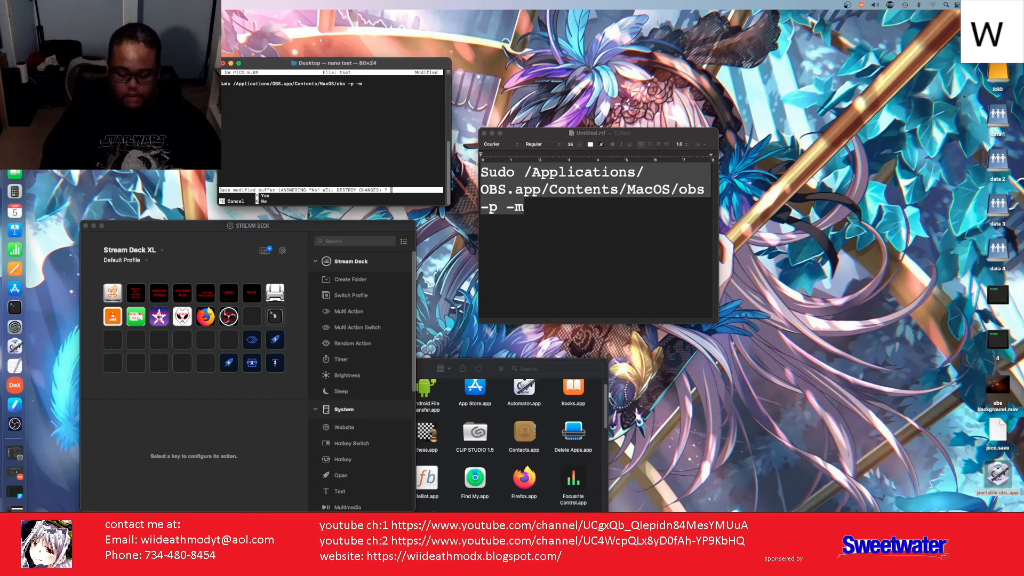
{"action": "key", "text": "y"}
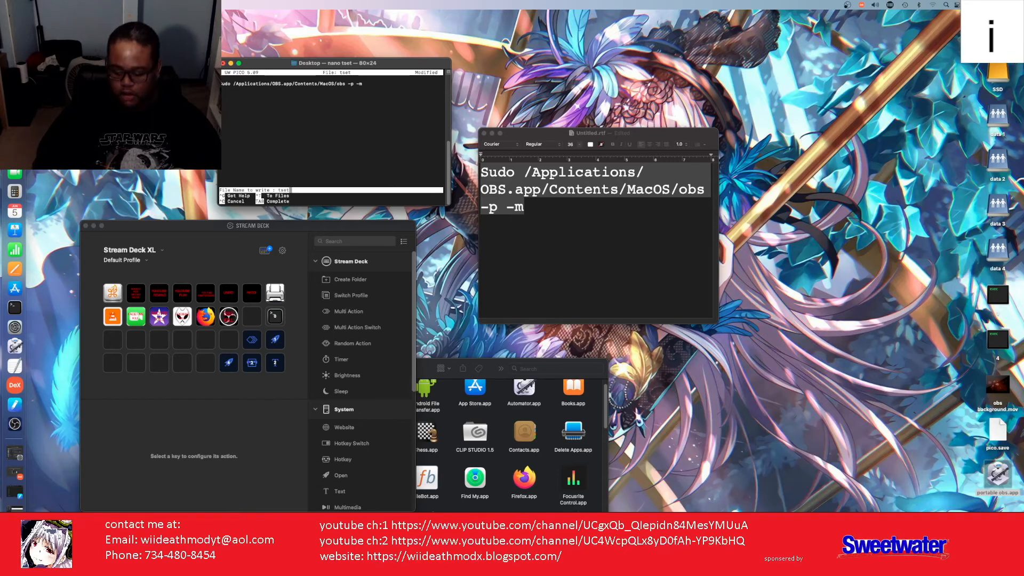
{"action": "key", "text": "Return"}
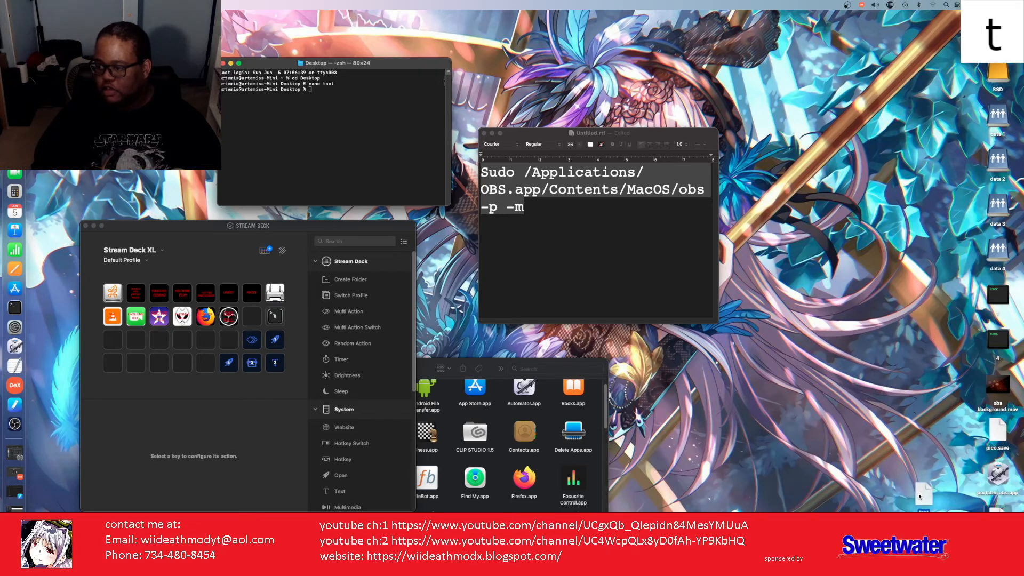
Step: Run chmod +x on 'test', which fails, then run chmod +x tset
{"action": "left_click_drag", "start_coordinate": [918, 496], "coordinate": [991, 534]}
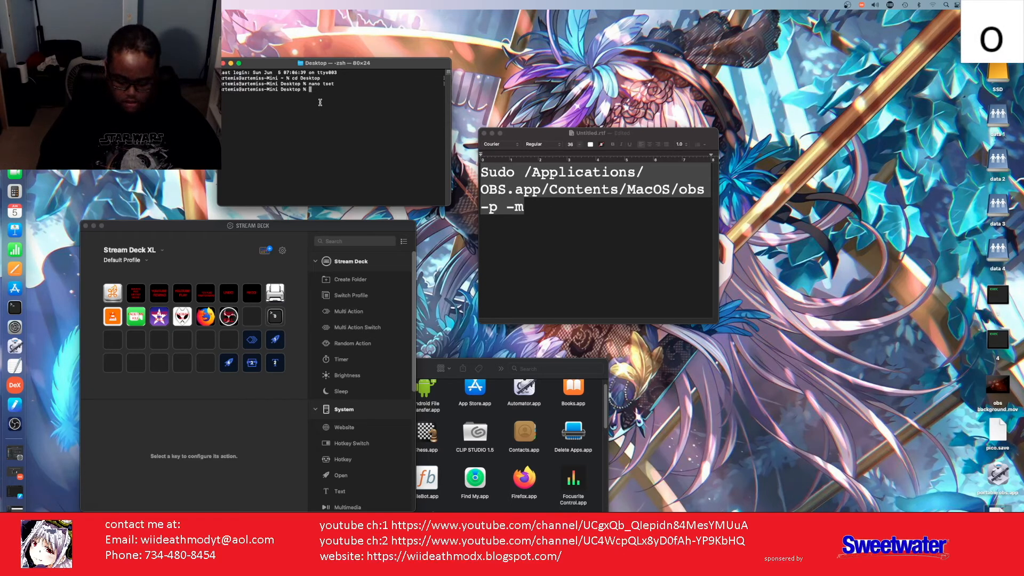
{"action": "type", "text": "hmod"}
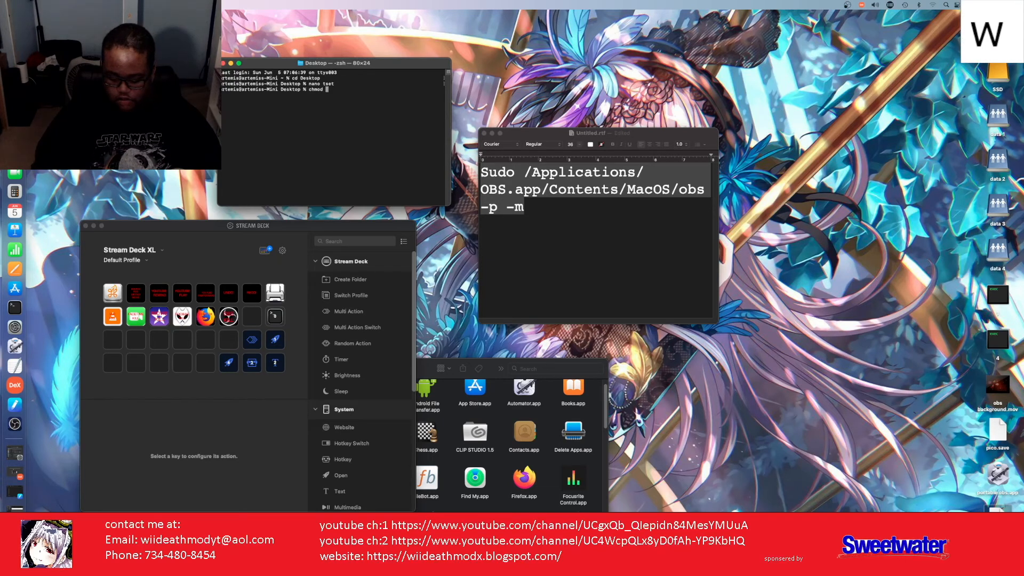
{"action": "type", "text": "+"}
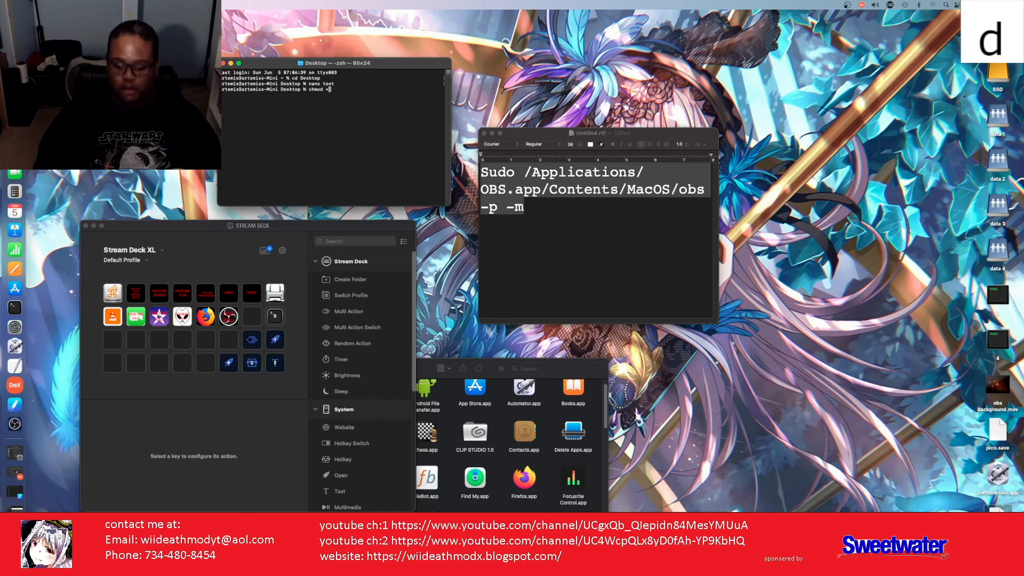
{"action": "type", "text": "x"}
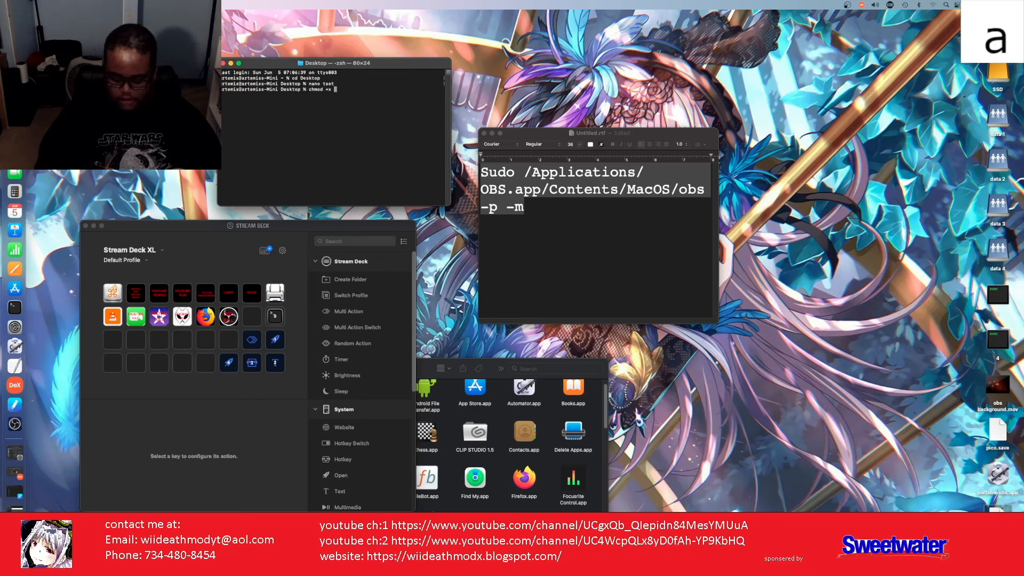
{"action": "type", "text": " test"}
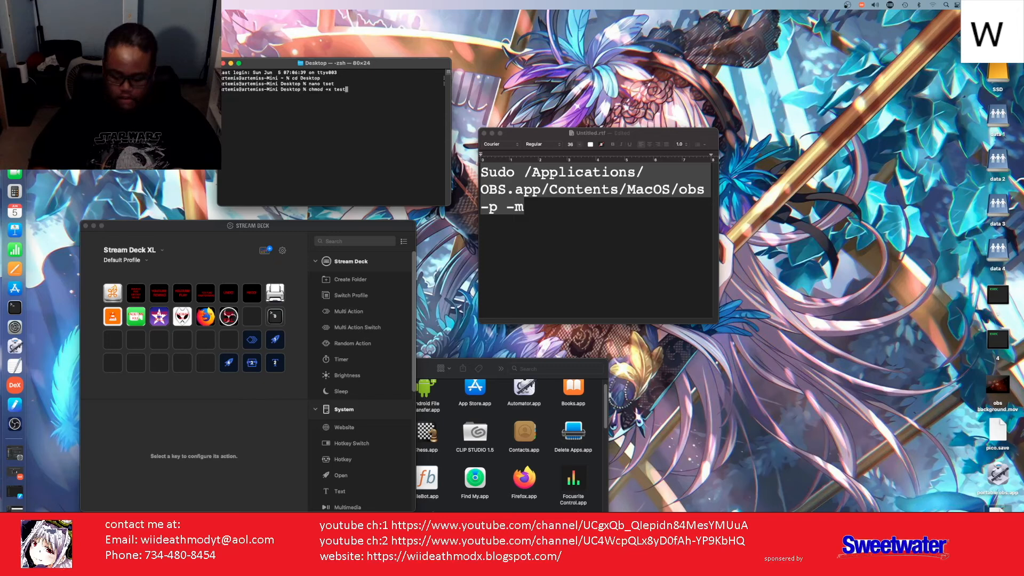
{"action": "key", "text": "Return"}
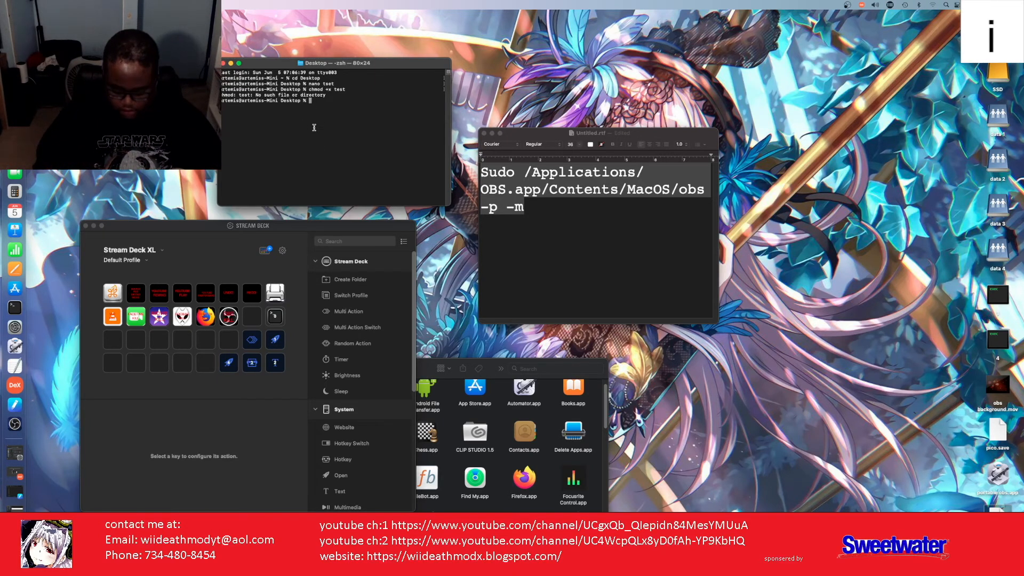
{"action": "type", "text": "h"}
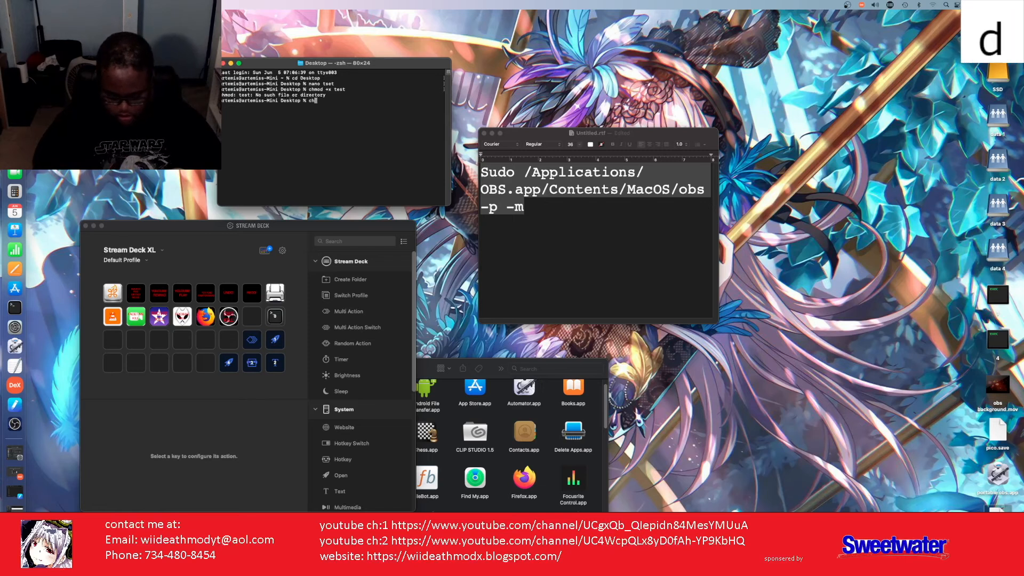
{"action": "type", "text": "mod "}
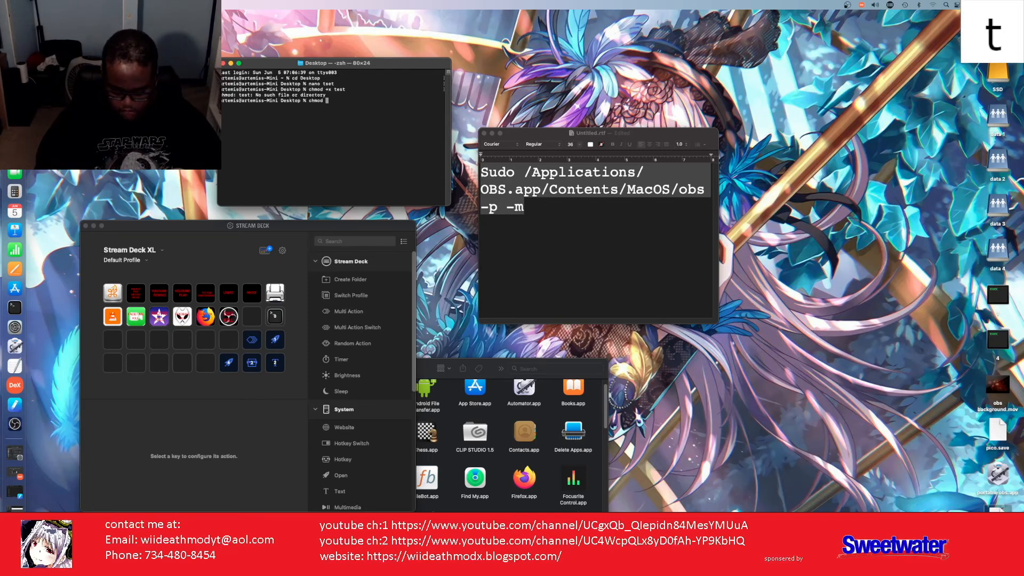
{"action": "type", "text": "+"}
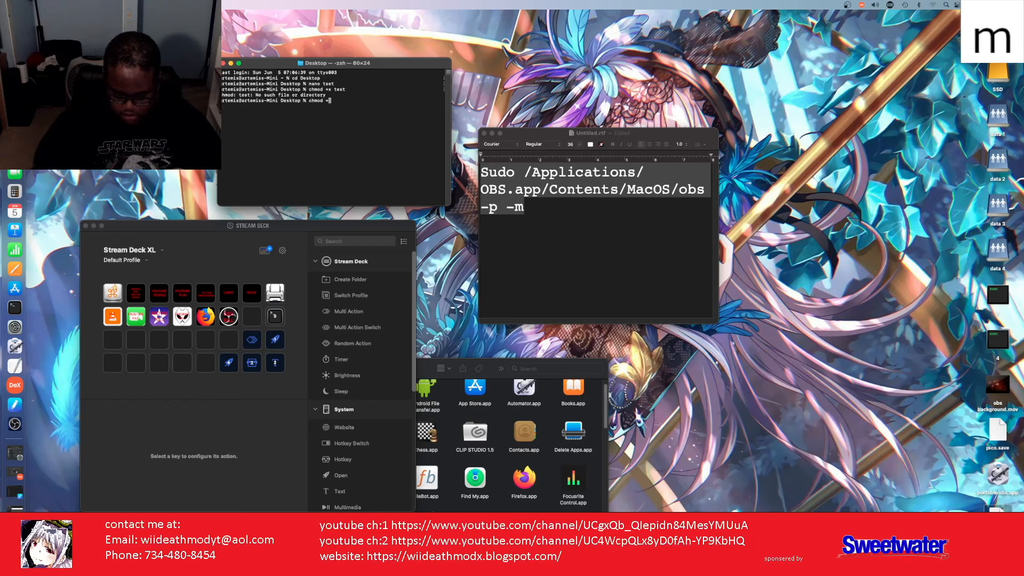
{"action": "type", "text": "x"}
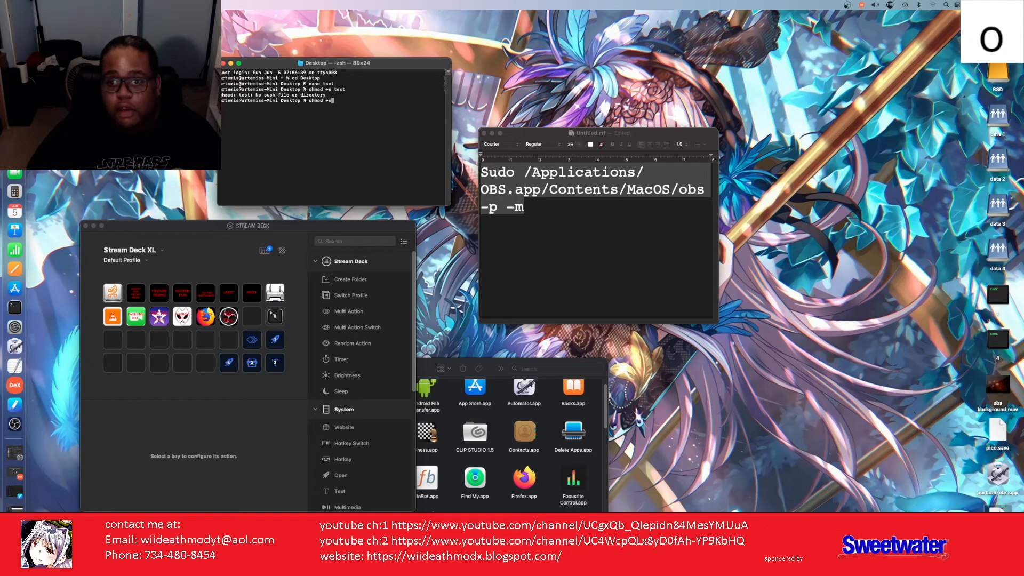
{"action": "type", "text": " tset"}
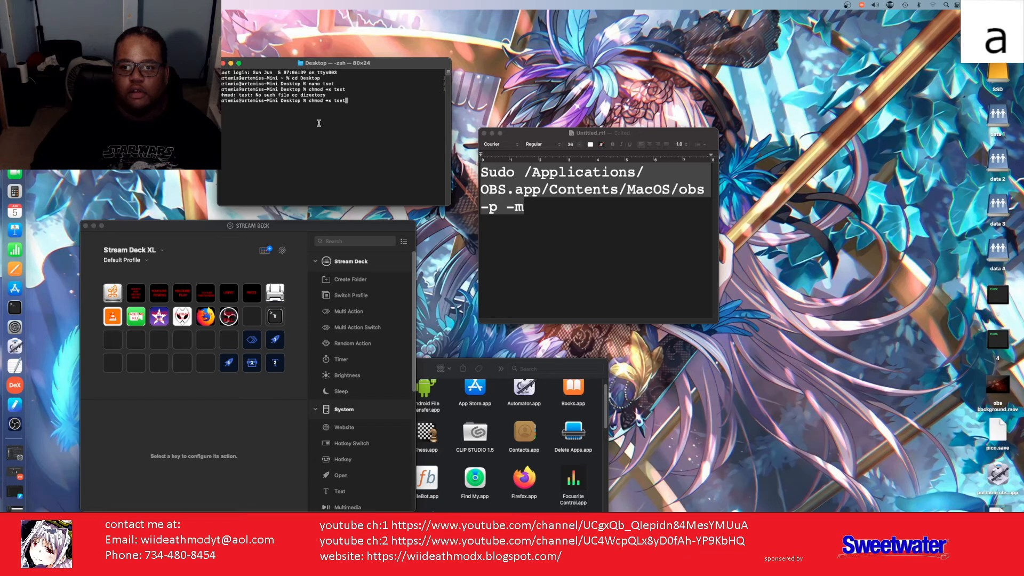
{"action": "key", "text": "Return"}
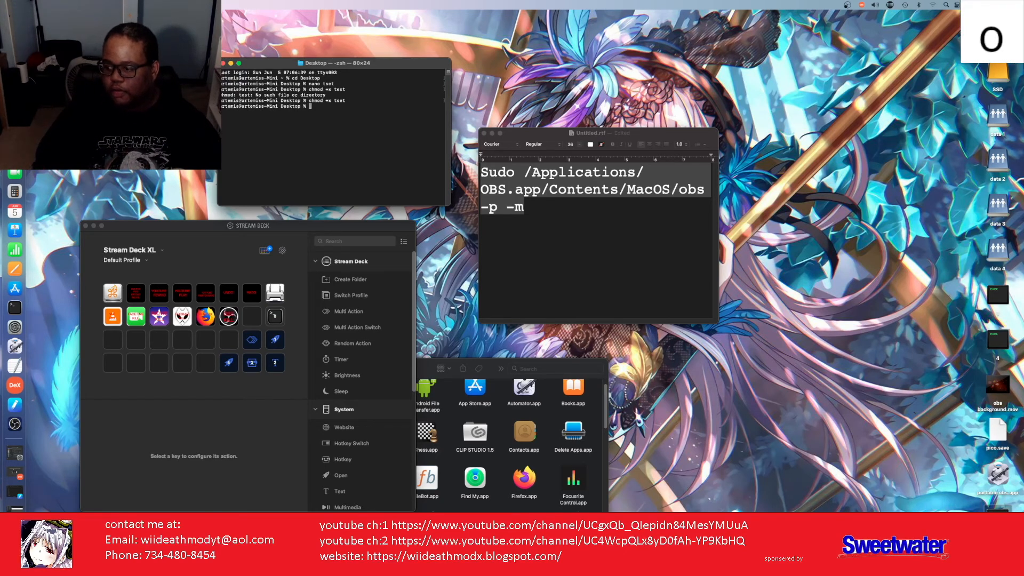
{"action": "double_click", "coordinate": [998, 518]}
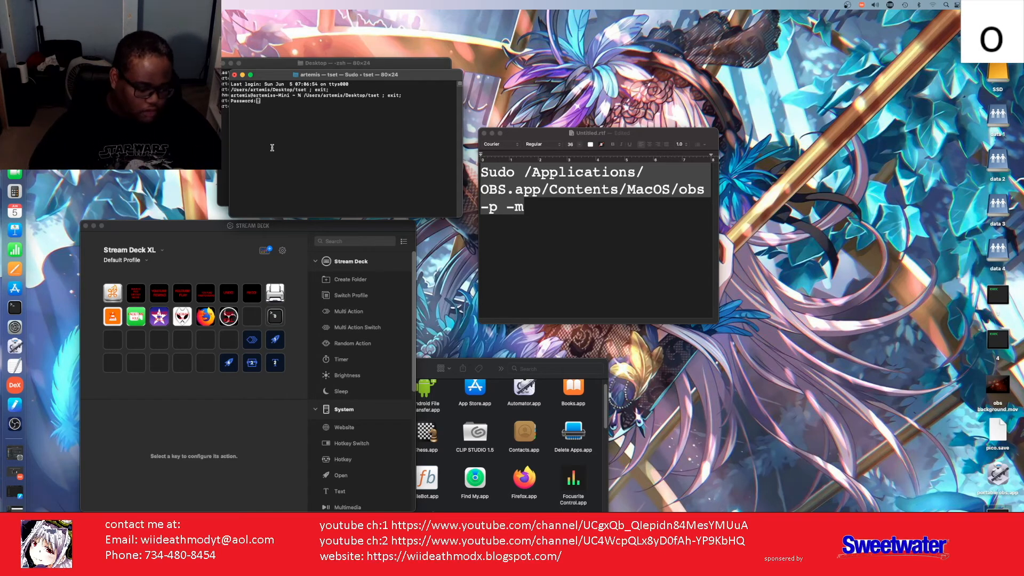
{"action": "left_click", "coordinate": [235, 76]}
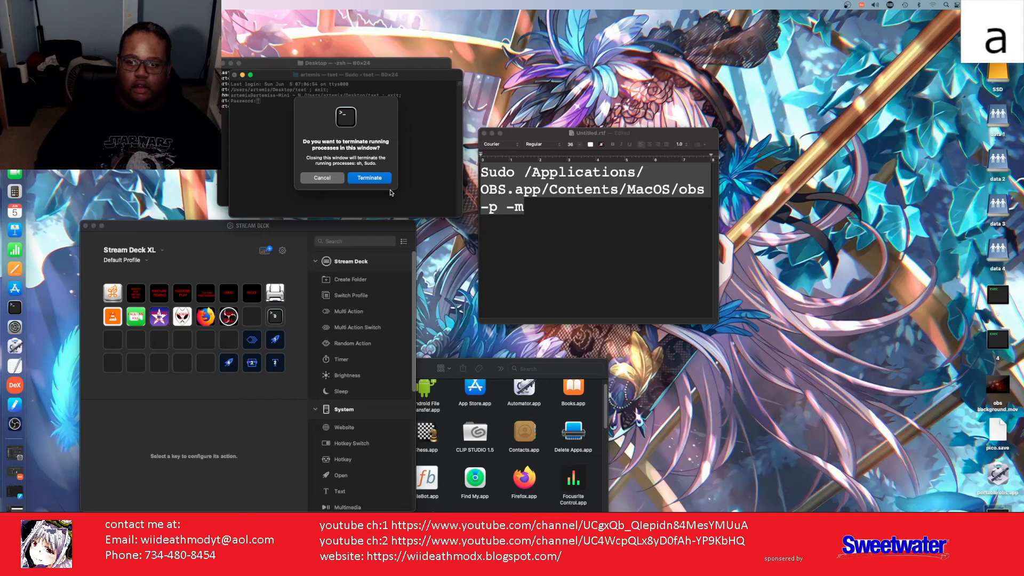
{"action": "left_click", "coordinate": [370, 180]}
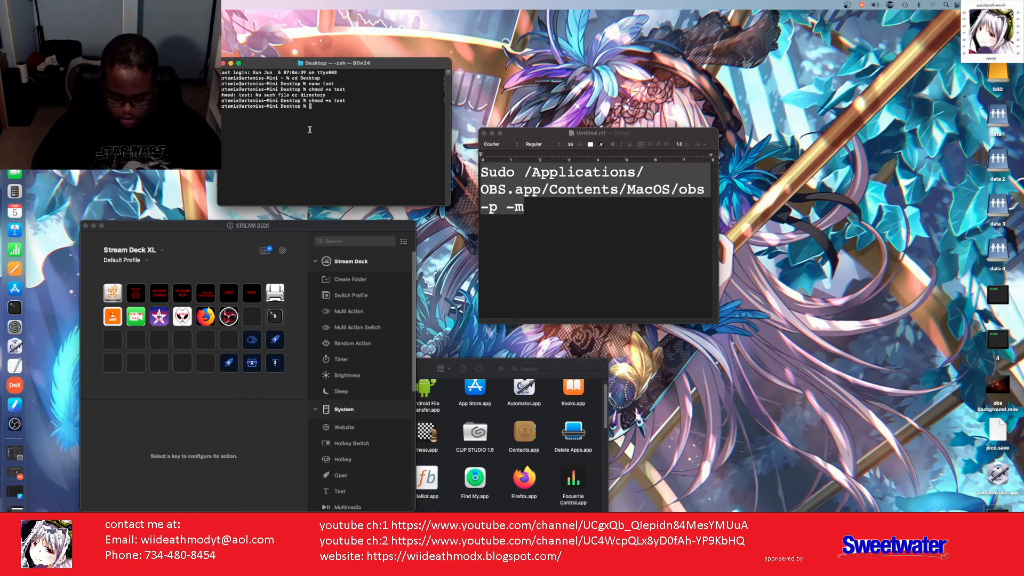
Step: Open a new nano file named test and add the line 'killall Terminal'
{"action": "type", "text": "nano"}
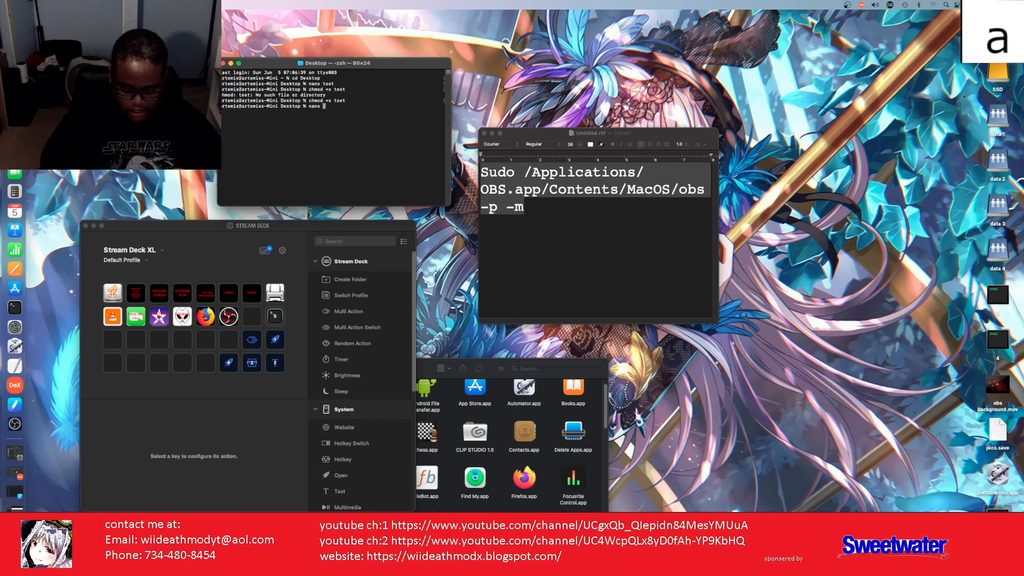
{"action": "type", "text": "est"}
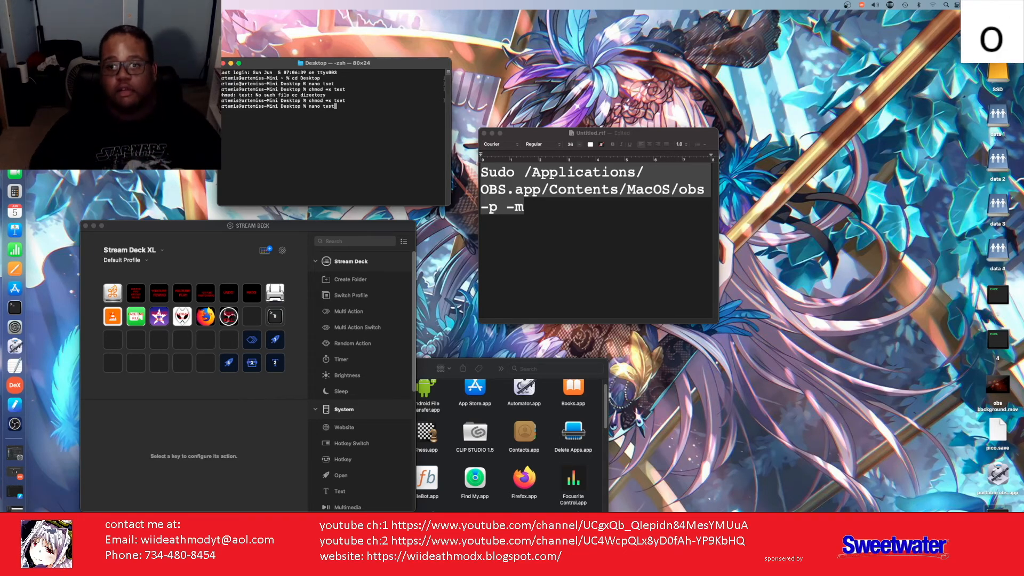
{"action": "key", "text": "Return"}
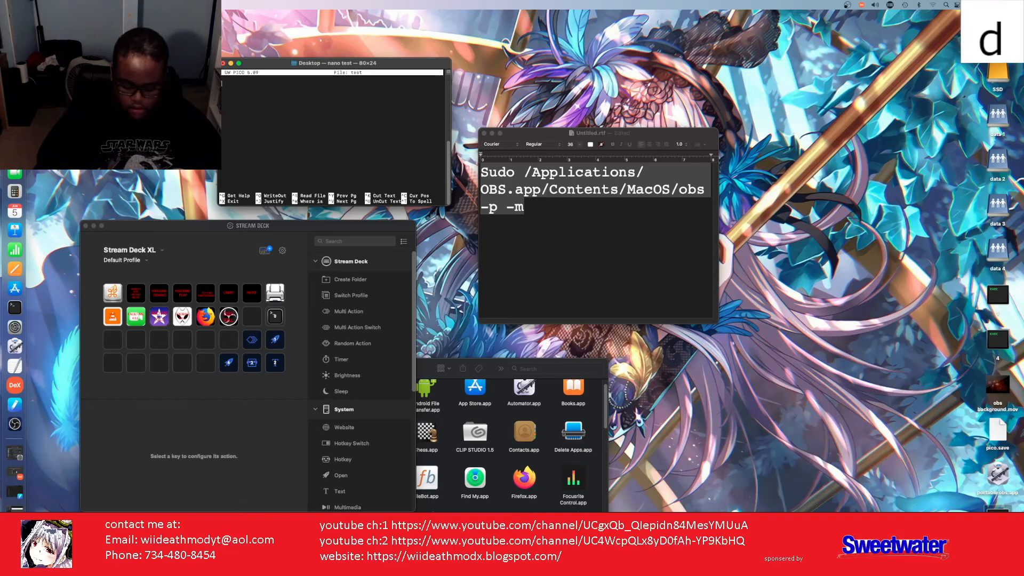
{"action": "type", "text": "kill"}
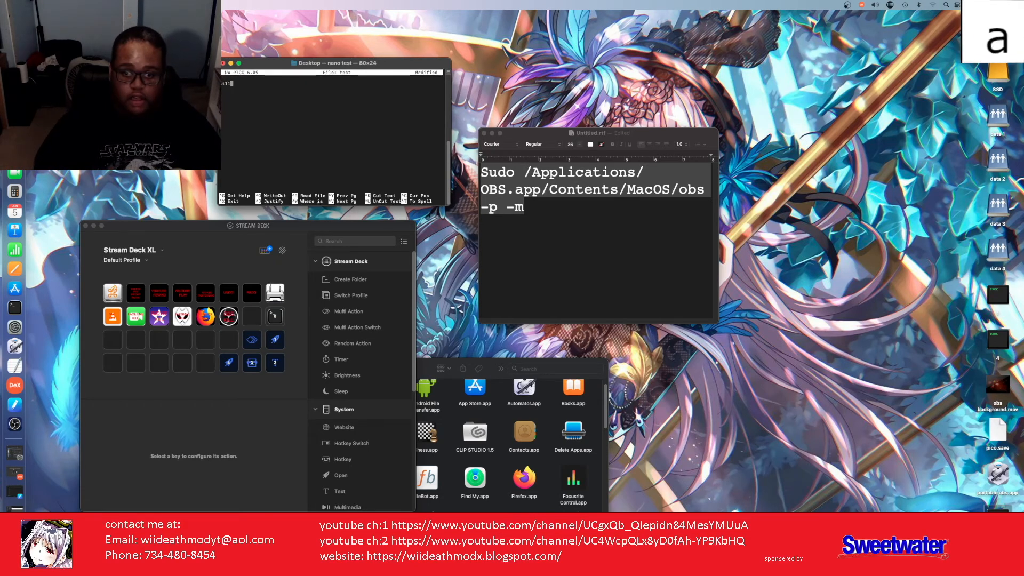
{"action": "type", "text": "all"}
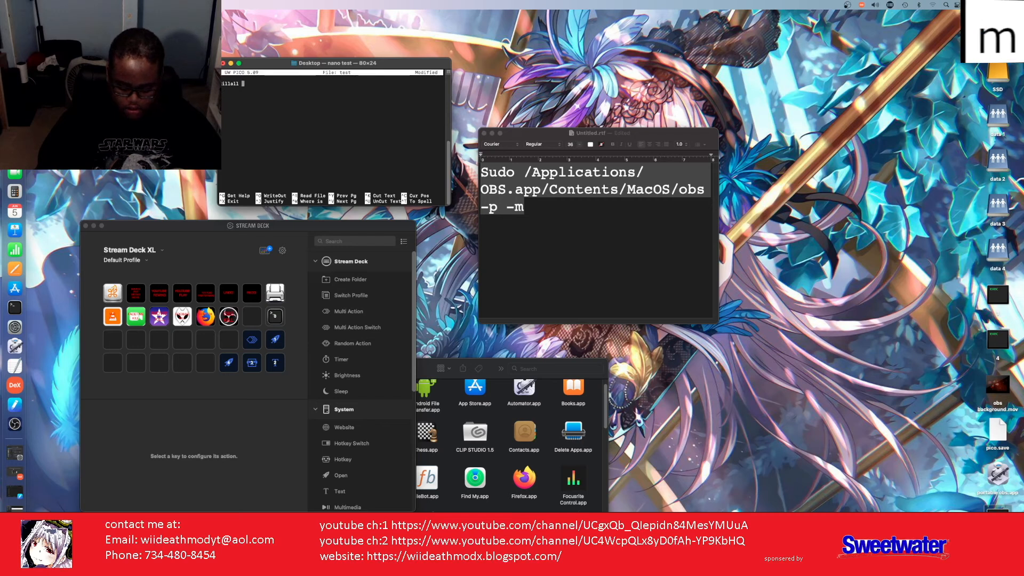
{"action": "type", "text": " O"}
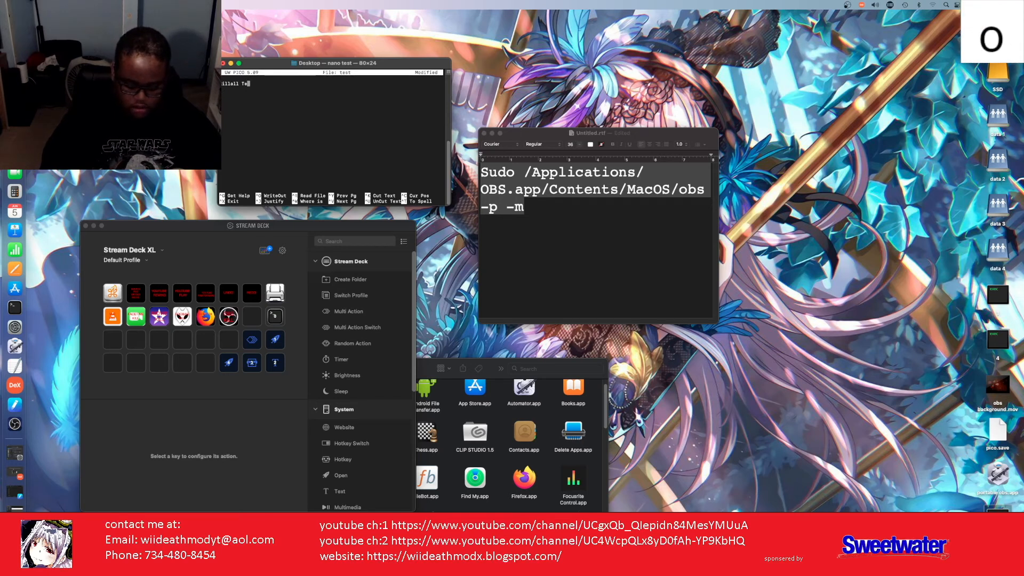
{"action": "type", "text": "erminal"}
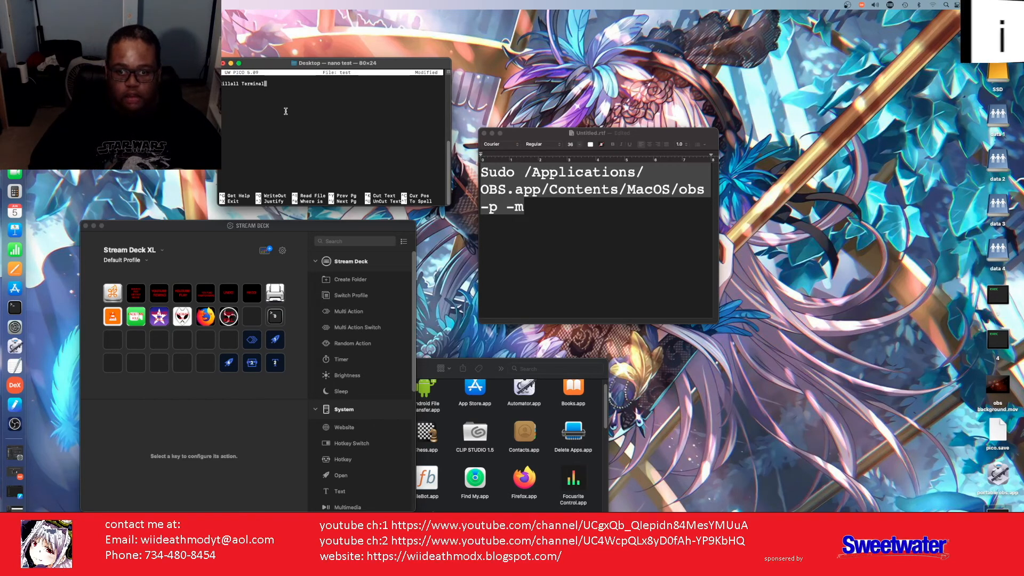
Step: Save the script under the name test and exit nano
{"action": "key", "text": "ctrl+x"}
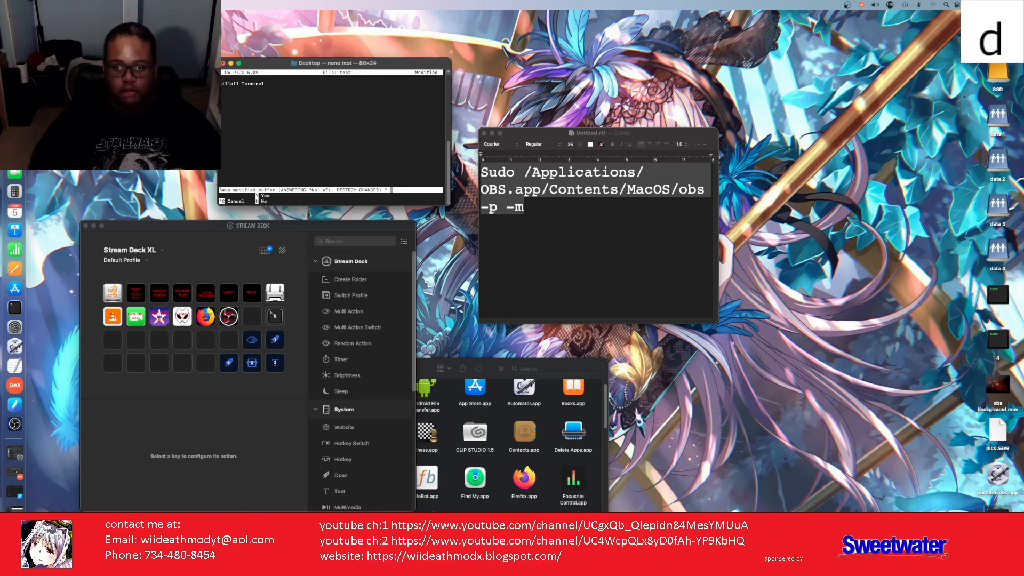
{"action": "key", "text": "y"}
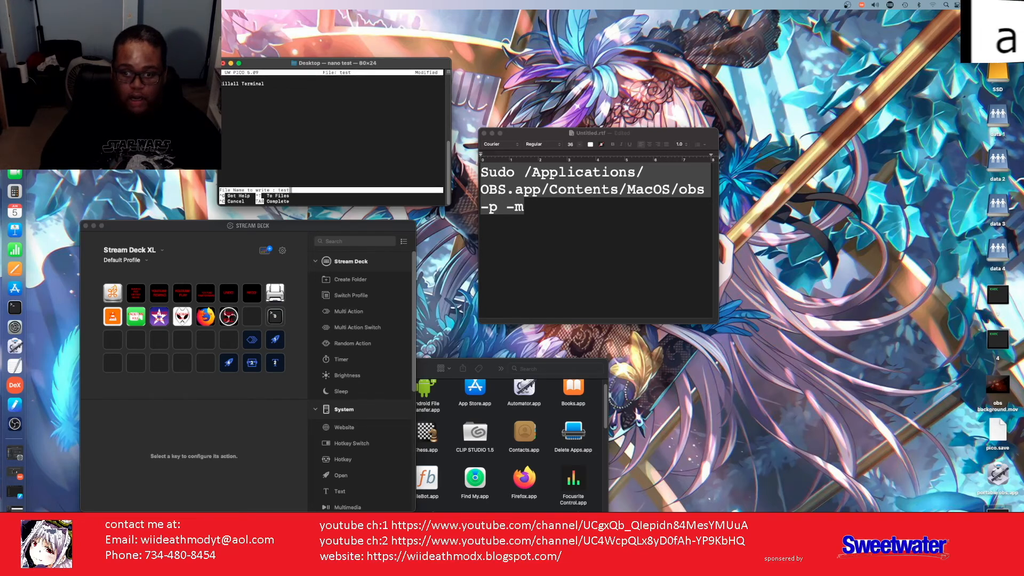
{"action": "key", "text": "Return"}
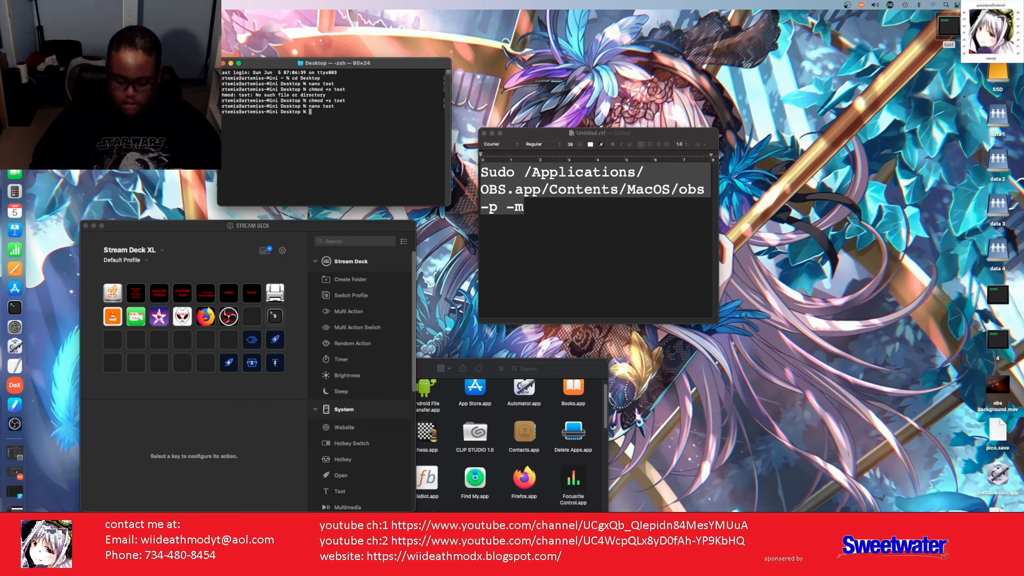
Step: Run chmod +x test, then dismiss the Terminal window from the screen
{"action": "type", "text": "chmod +"}
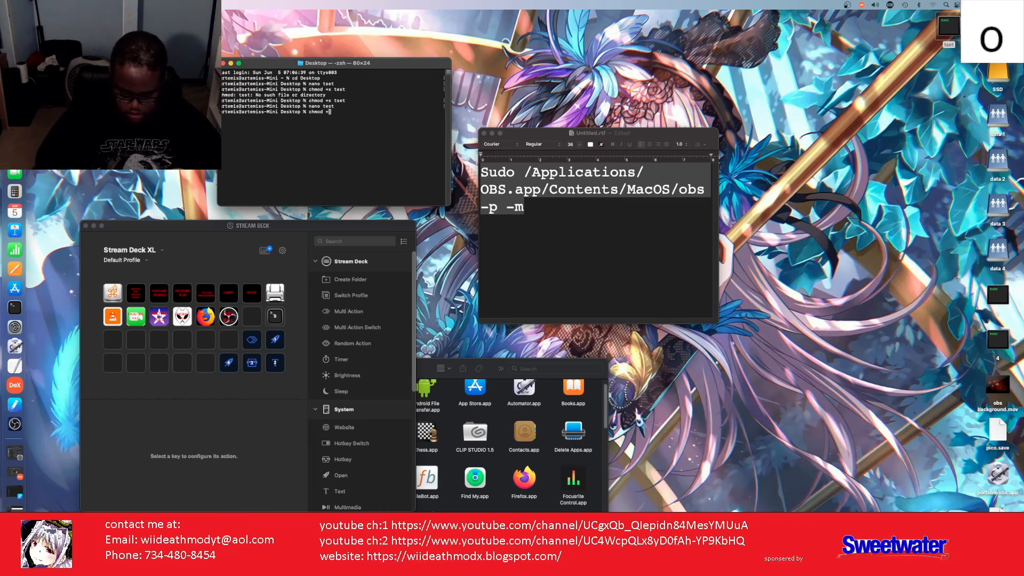
{"action": "type", "text": "x "}
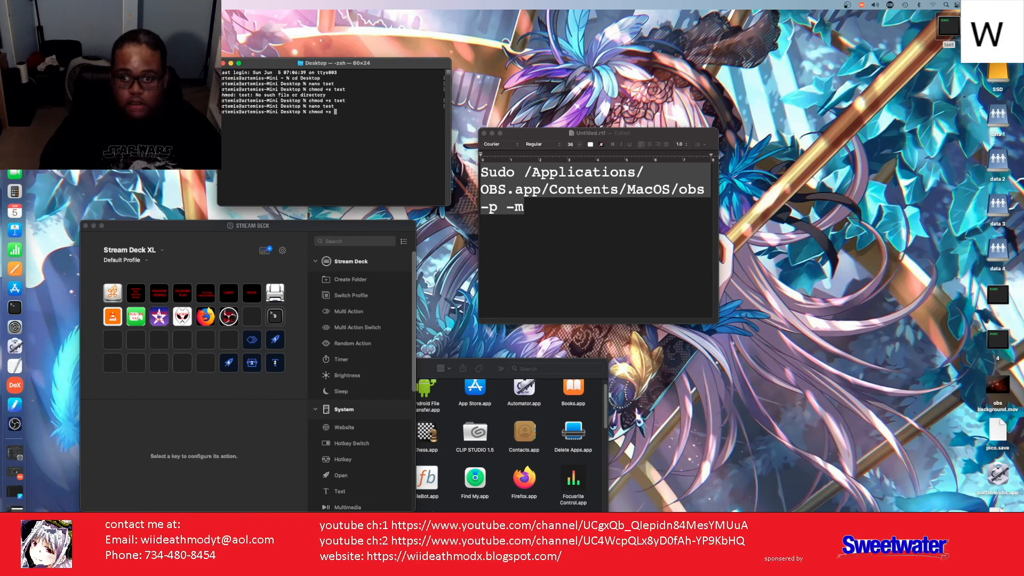
{"action": "type", "text": "t"}
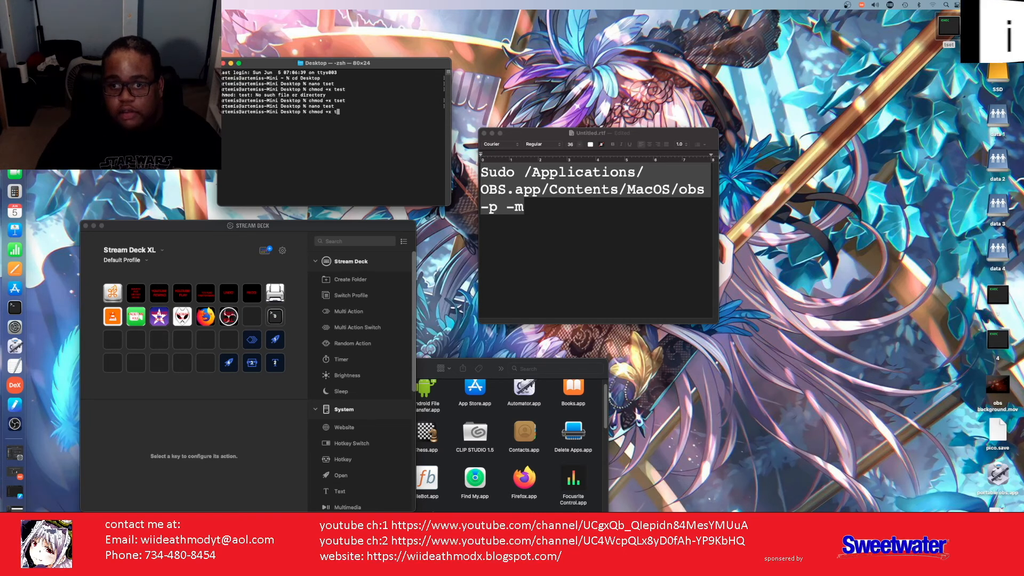
{"action": "type", "text": "est"}
{"action": "key", "text": "Return"}
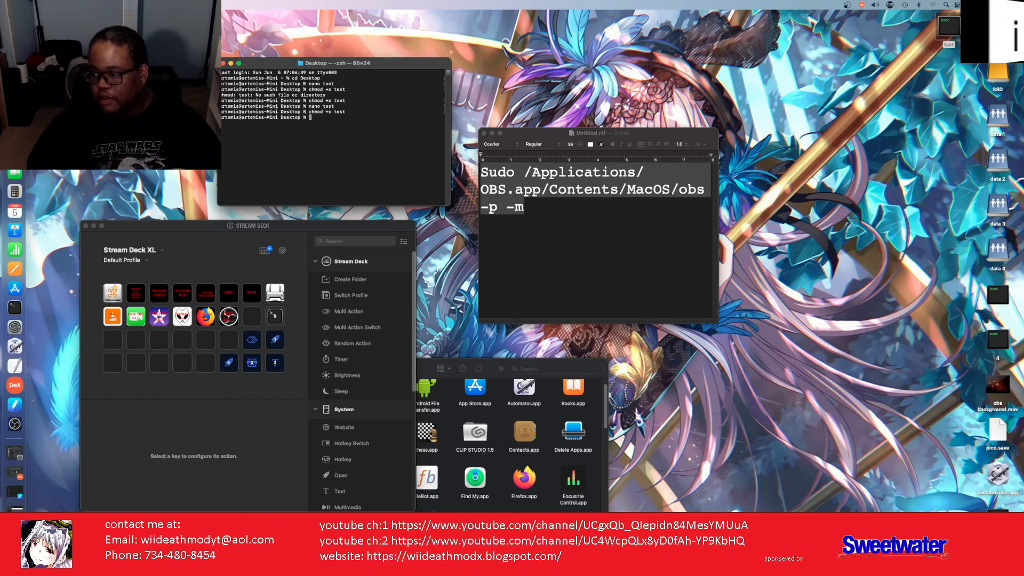
{"action": "double_click", "coordinate": [998, 518]}
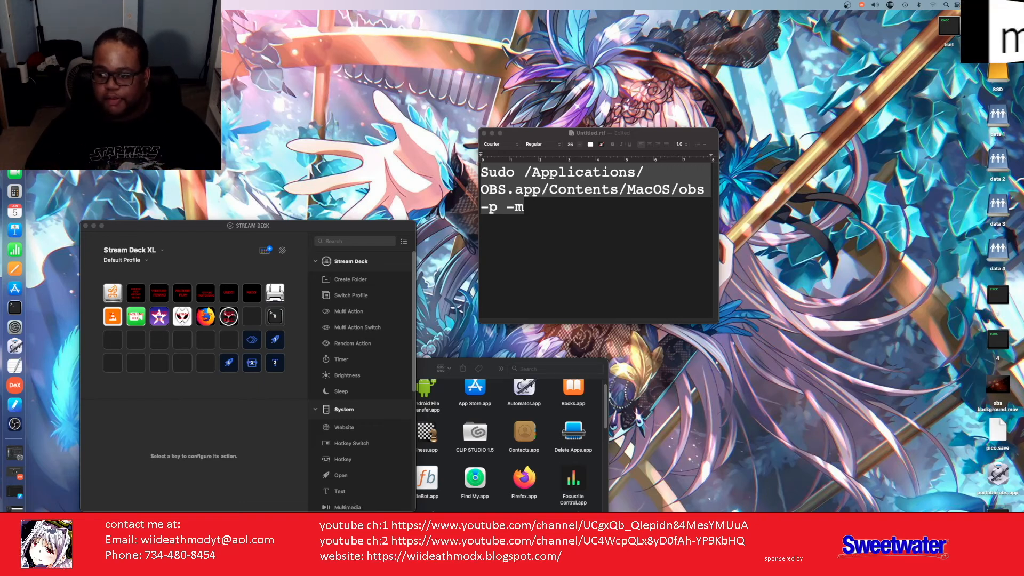
Step: Put an Open action on an empty key and set it to launch Utilities > Terminal.app
{"action": "left_click_drag", "start_coordinate": [291, 226], "coordinate": [223, 59]}
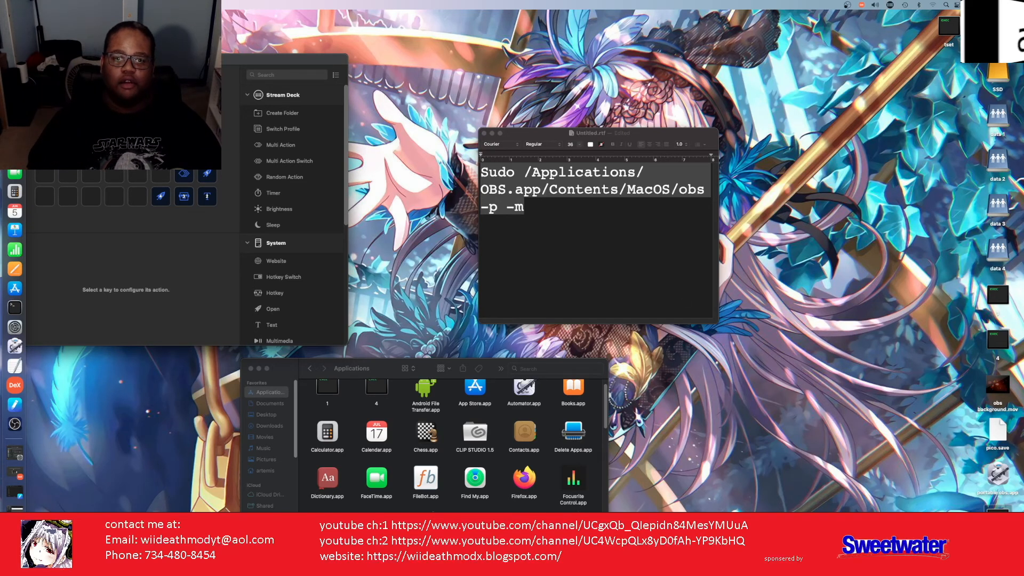
{"action": "left_click_drag", "start_coordinate": [193, 66], "coordinate": [365, 100]}
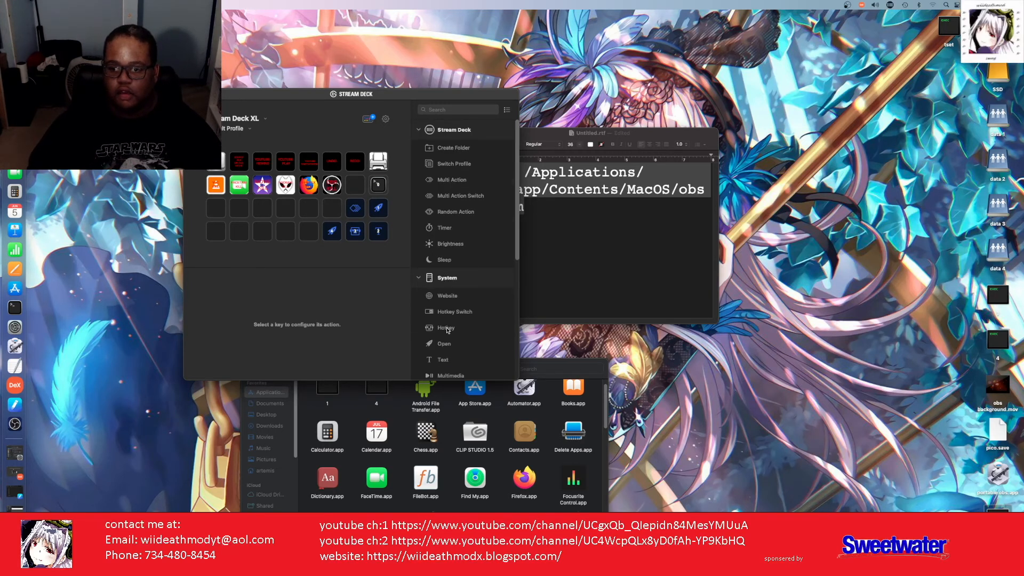
{"action": "scroll", "coordinate": [447, 330], "scroll_direction": "down", "scroll_amount": 3}
{"action": "left_click_drag", "start_coordinate": [441, 300], "coordinate": [212, 233]}
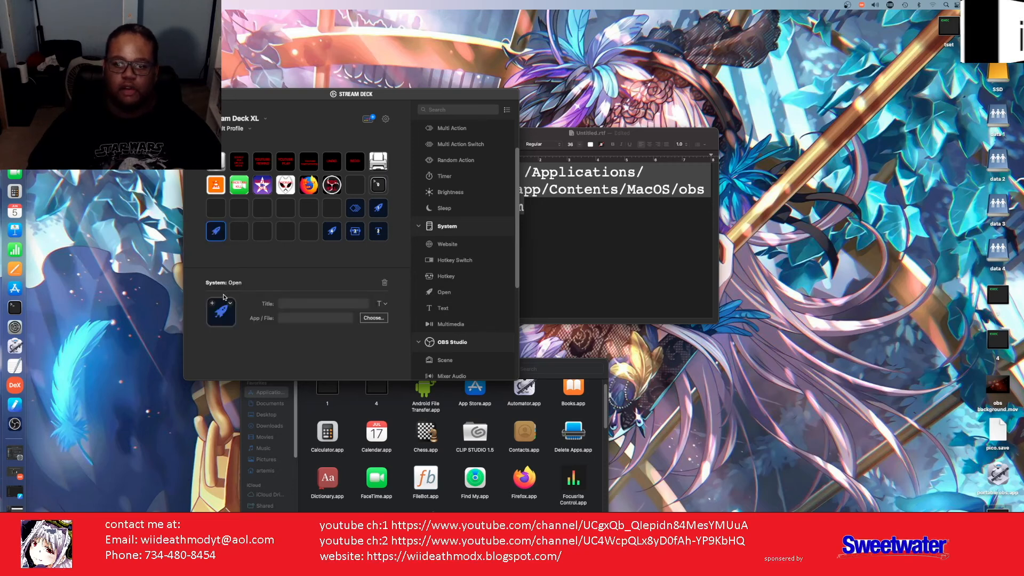
{"action": "left_click", "coordinate": [373, 318]}
{"action": "scroll", "coordinate": [476, 225], "scroll_direction": "down", "scroll_amount": 10}
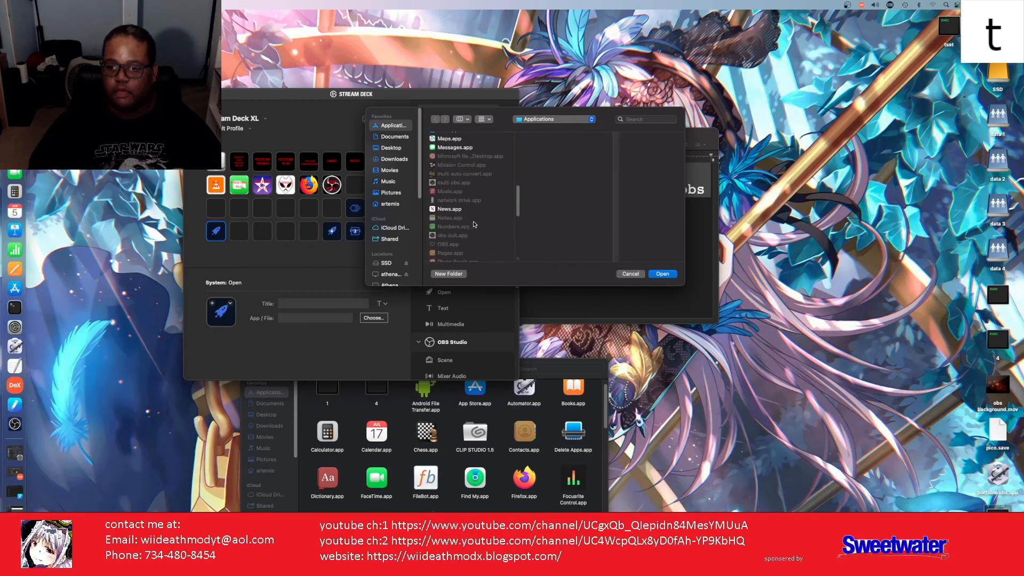
{"action": "scroll", "coordinate": [474, 225], "scroll_direction": "down", "scroll_amount": 10}
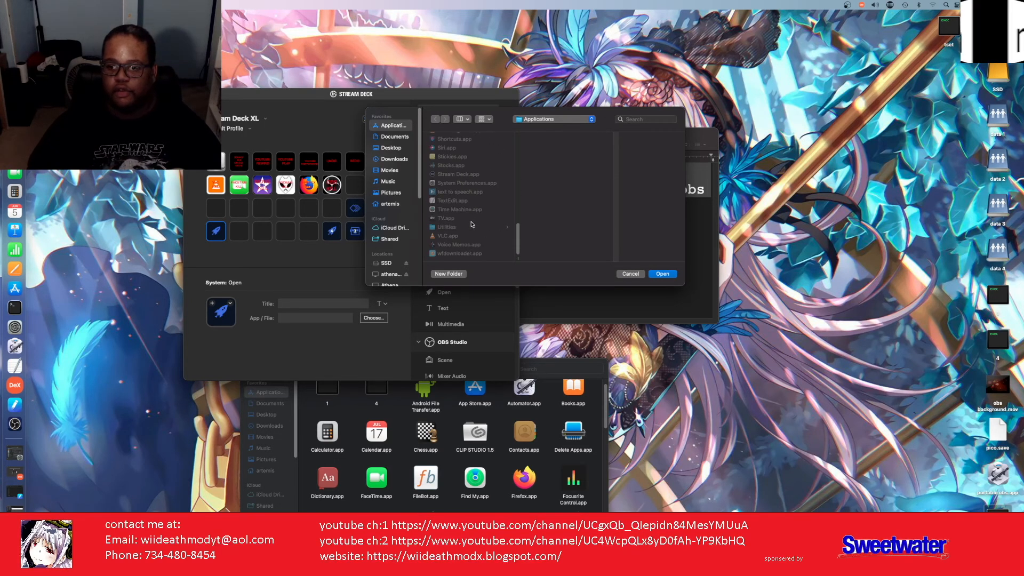
{"action": "left_click", "coordinate": [453, 228]}
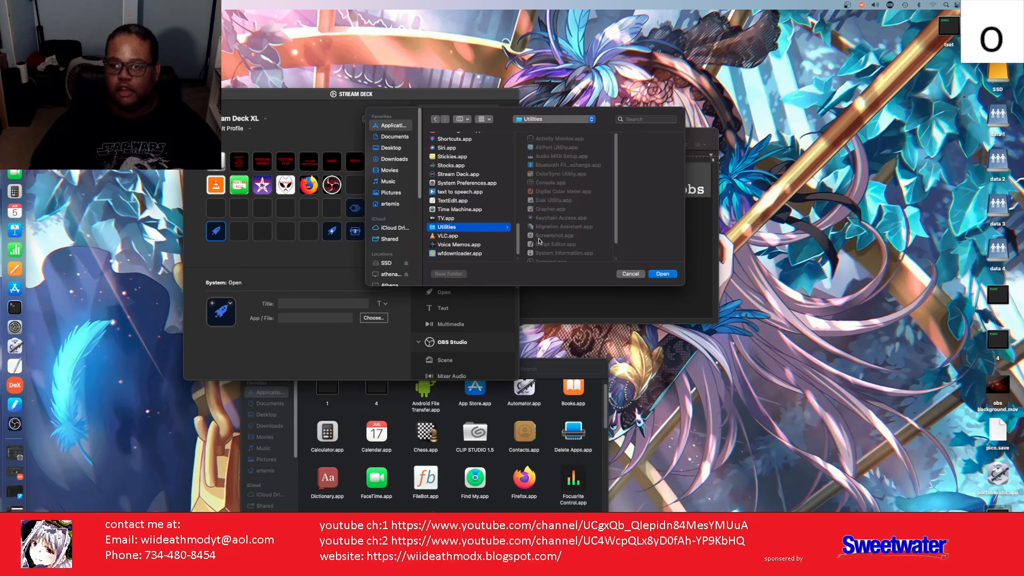
{"action": "scroll", "coordinate": [538, 241], "scroll_direction": "down", "scroll_amount": 2}
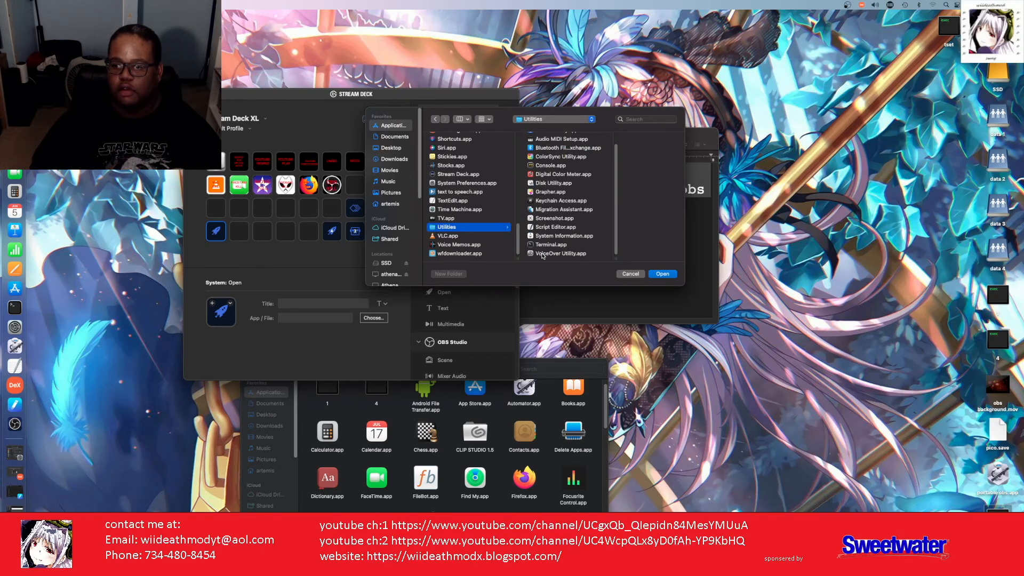
{"action": "left_click", "coordinate": [544, 246]}
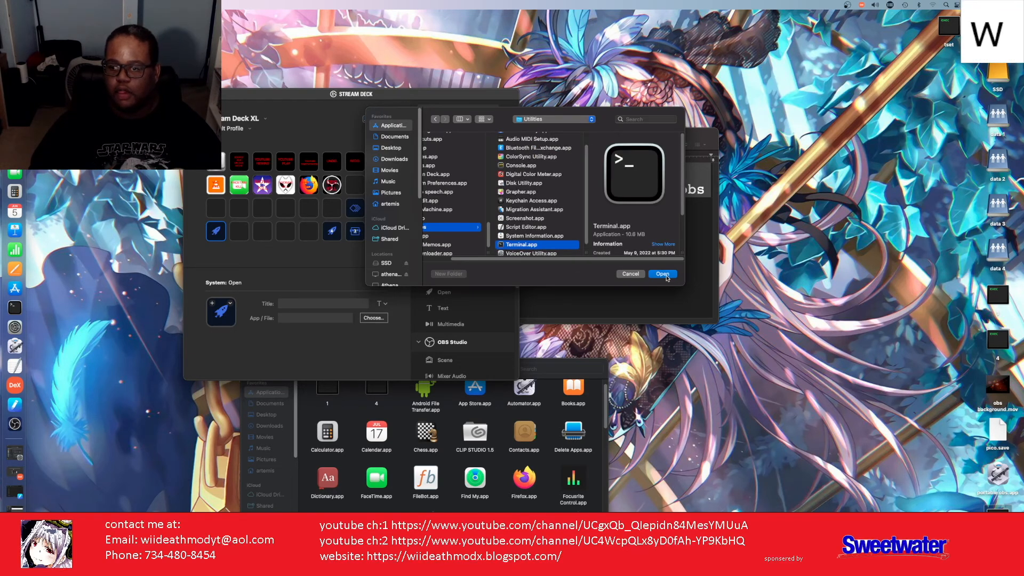
{"action": "left_click", "coordinate": [664, 274]}
Step: Set the Terminal key's title to 0
{"action": "left_click", "coordinate": [329, 303]}
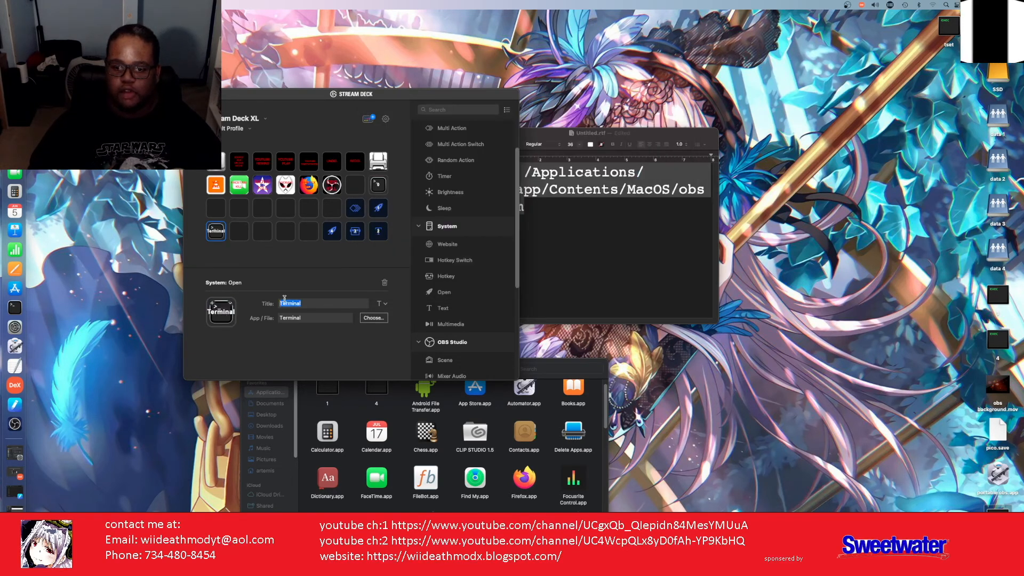
{"action": "type", "text": "0"}
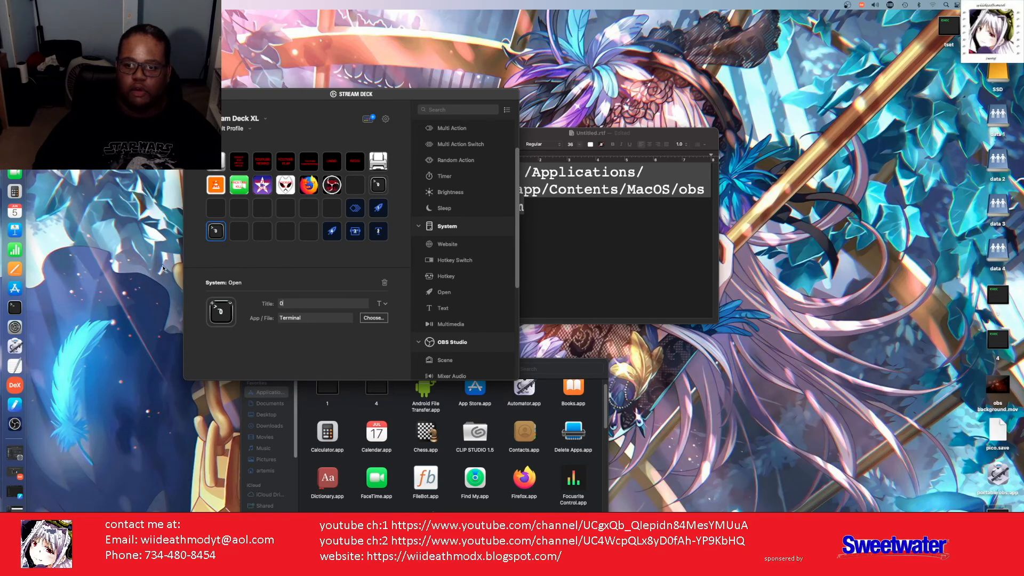
{"action": "left_click", "coordinate": [380, 209]}
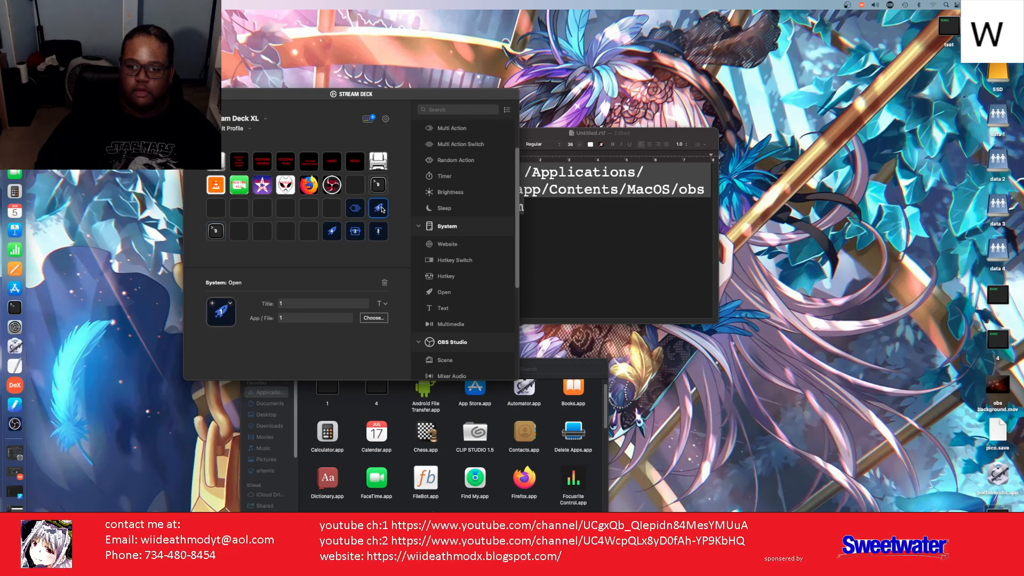
{"action": "left_click", "coordinate": [246, 239]}
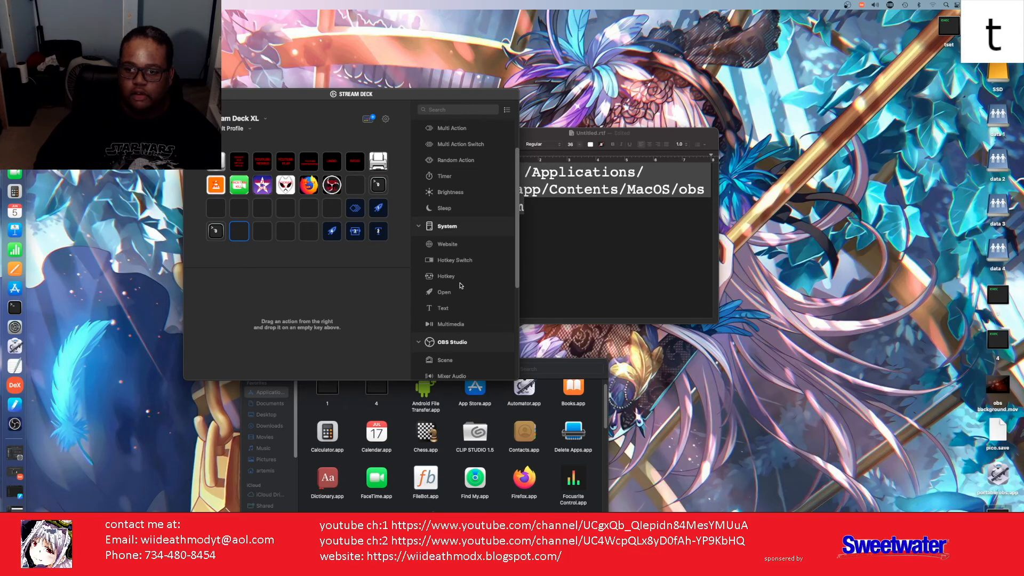
Step: Add an Open action pointing to the Desktop tset script and title the key 1
{"action": "left_click_drag", "start_coordinate": [449, 299], "coordinate": [238, 232]}
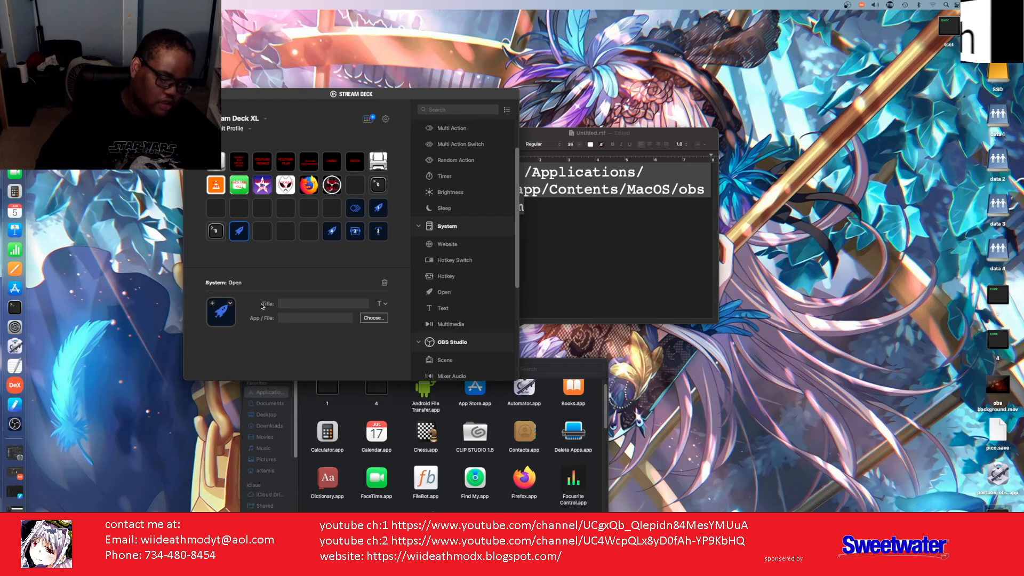
{"action": "left_click", "coordinate": [368, 323]}
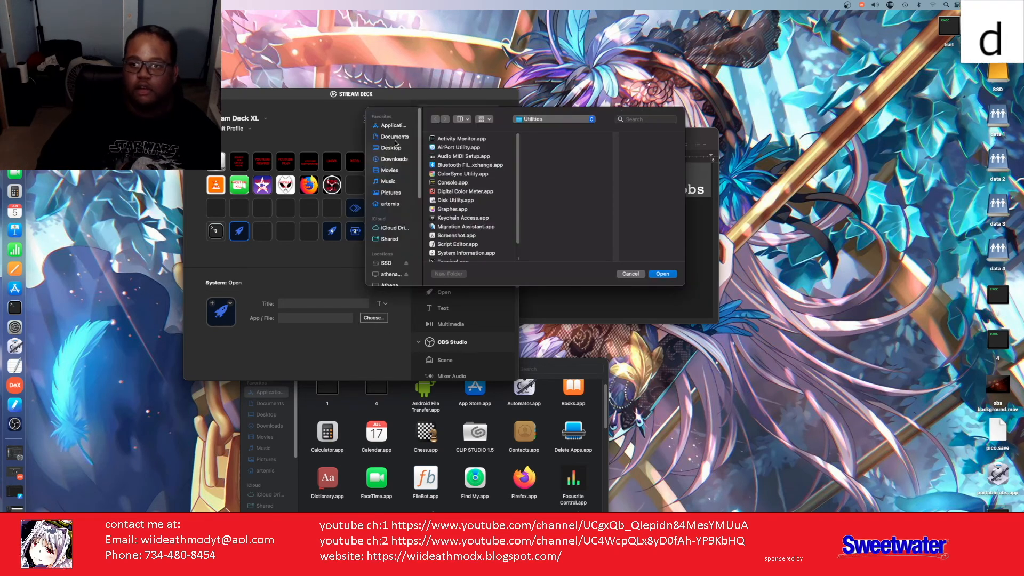
{"action": "left_click", "coordinate": [398, 149]}
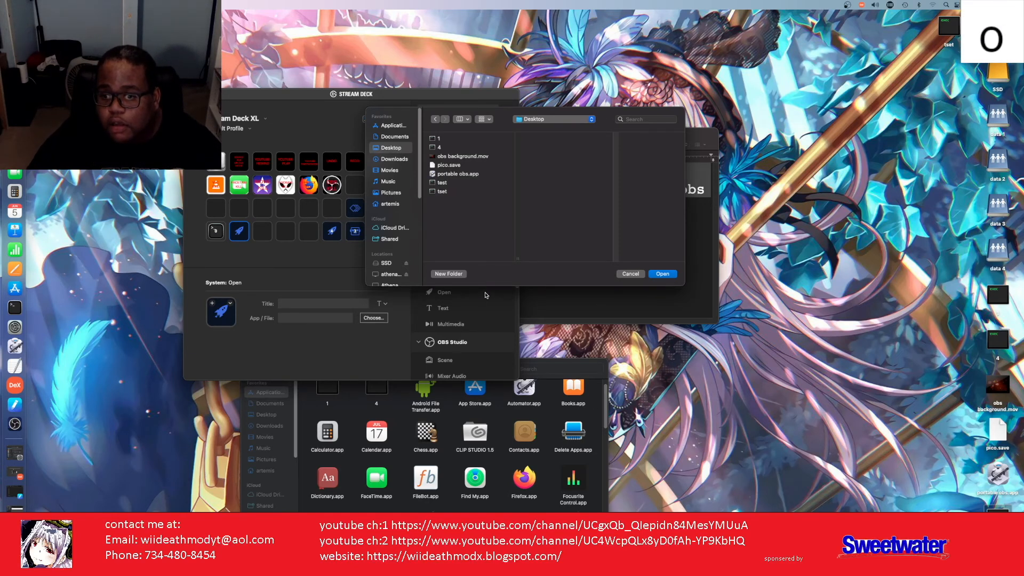
{"action": "left_click", "coordinate": [444, 192]}
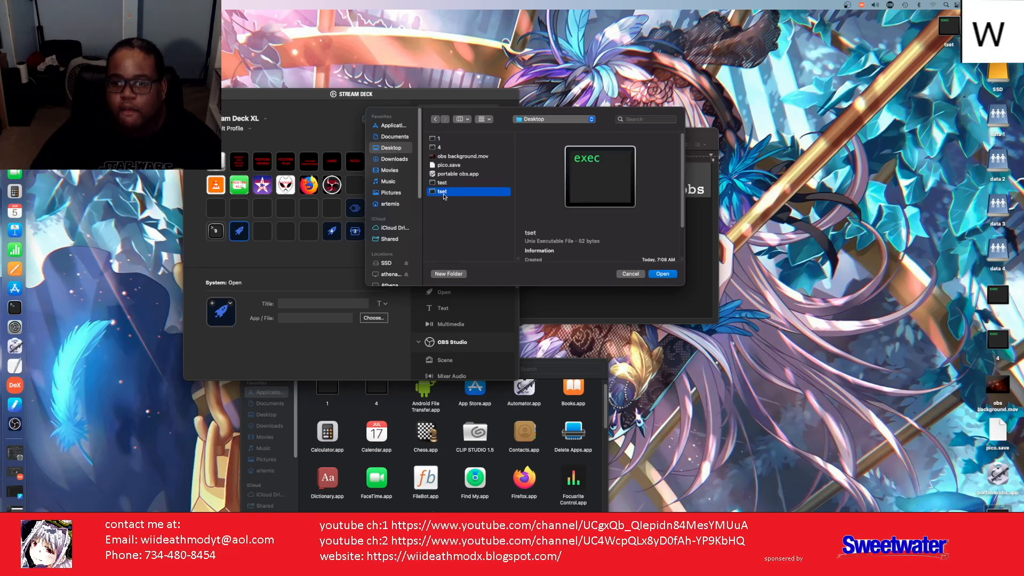
{"action": "left_click", "coordinate": [663, 275]}
{"action": "left_click", "coordinate": [311, 304]}
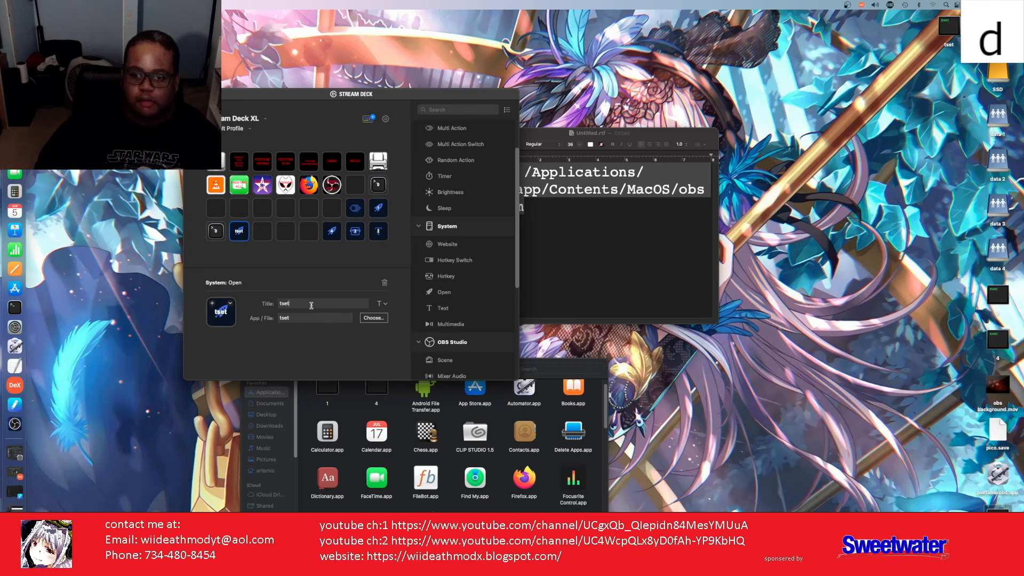
{"action": "type", "text": "1"}
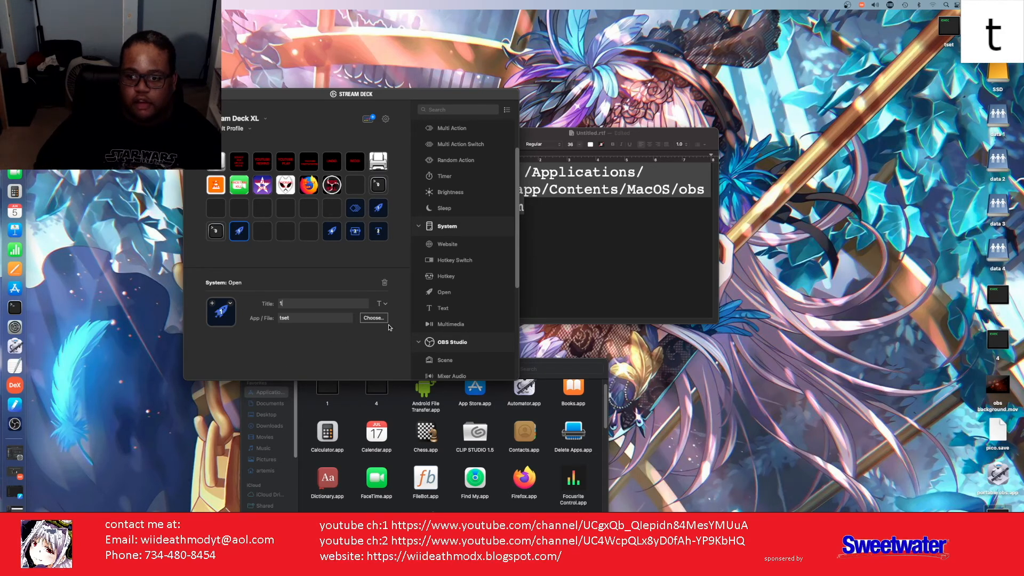
Step: Add a Text action that types the account password and title the key 2
{"action": "left_click_drag", "start_coordinate": [430, 309], "coordinate": [254, 230]}
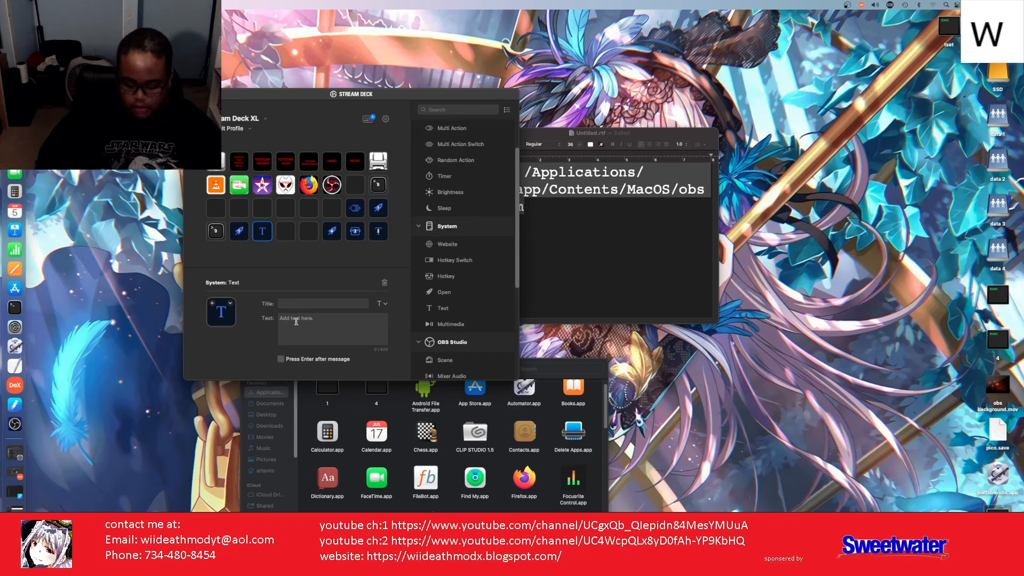
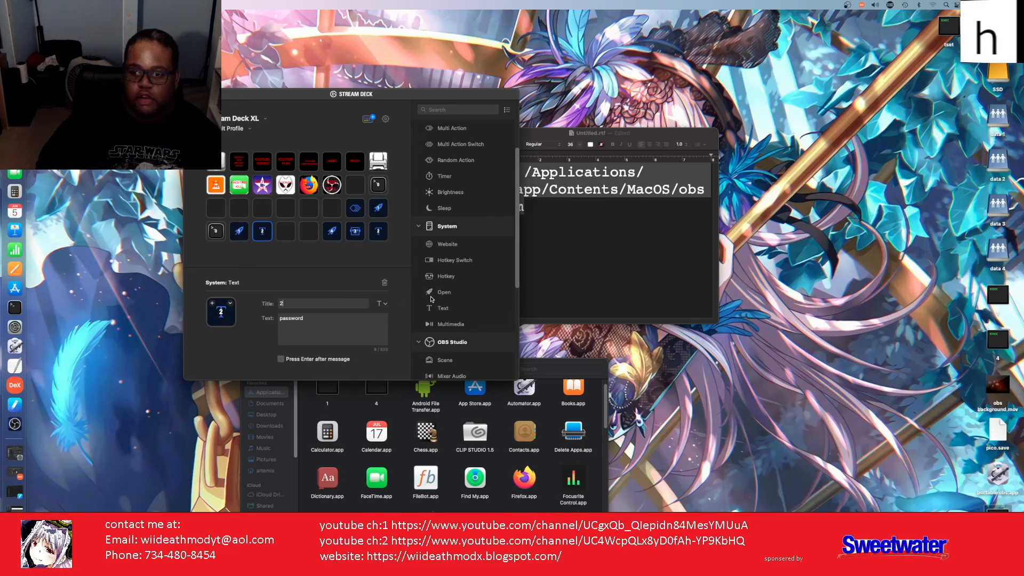
Step: Add a Hotkey action recording Return as its keystroke and title the key 3
{"action": "left_click_drag", "start_coordinate": [446, 277], "coordinate": [269, 211]}
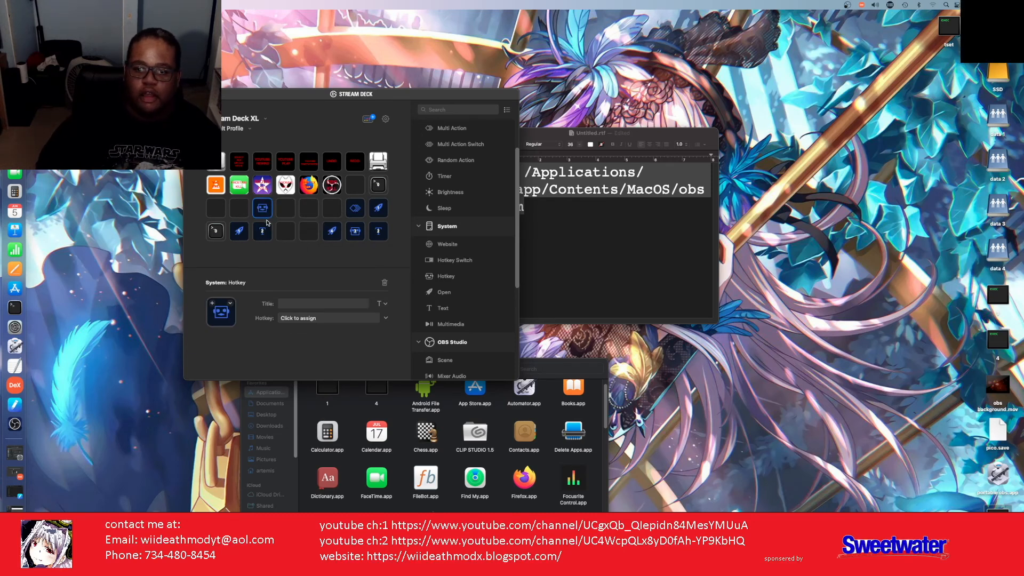
{"action": "left_click", "coordinate": [322, 319]}
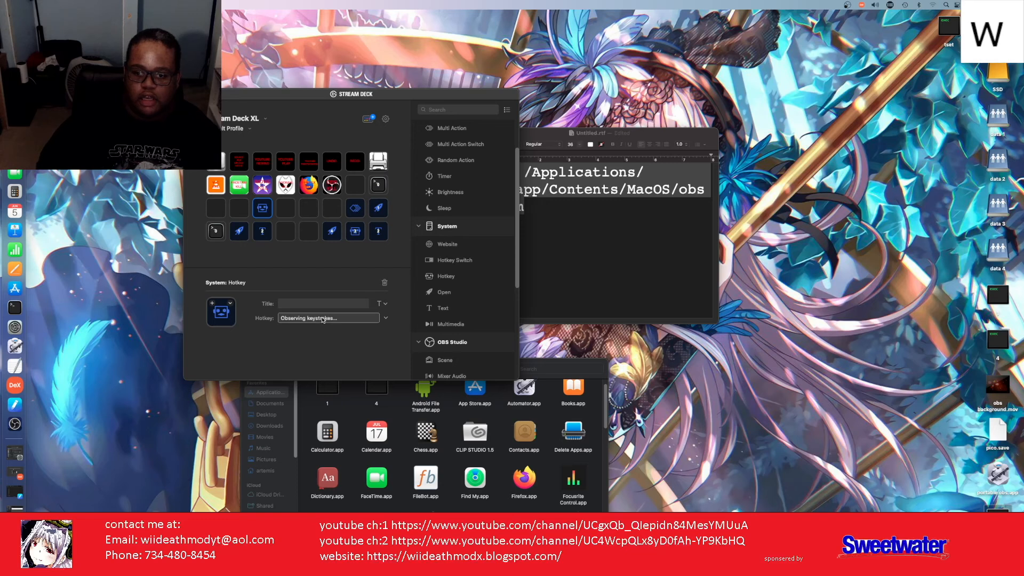
{"action": "key", "text": "Return"}
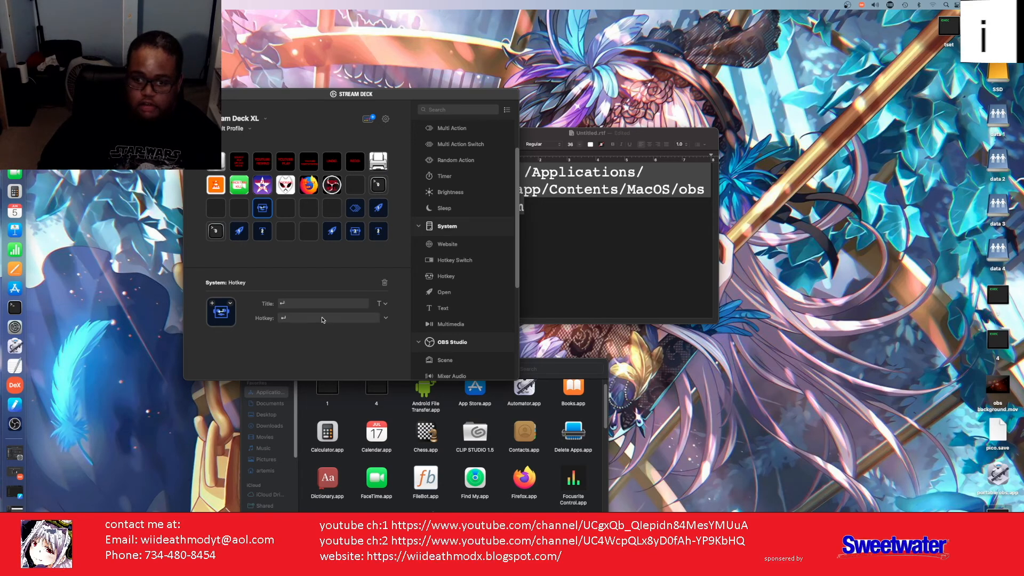
{"action": "left_click_drag", "start_coordinate": [288, 303], "coordinate": [271, 302]}
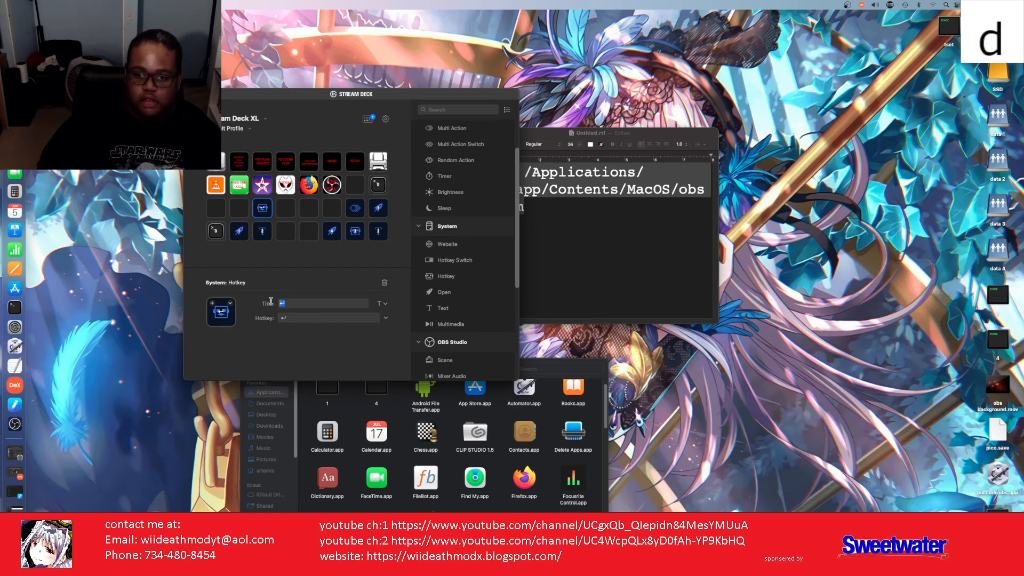
{"action": "type", "text": "3"}
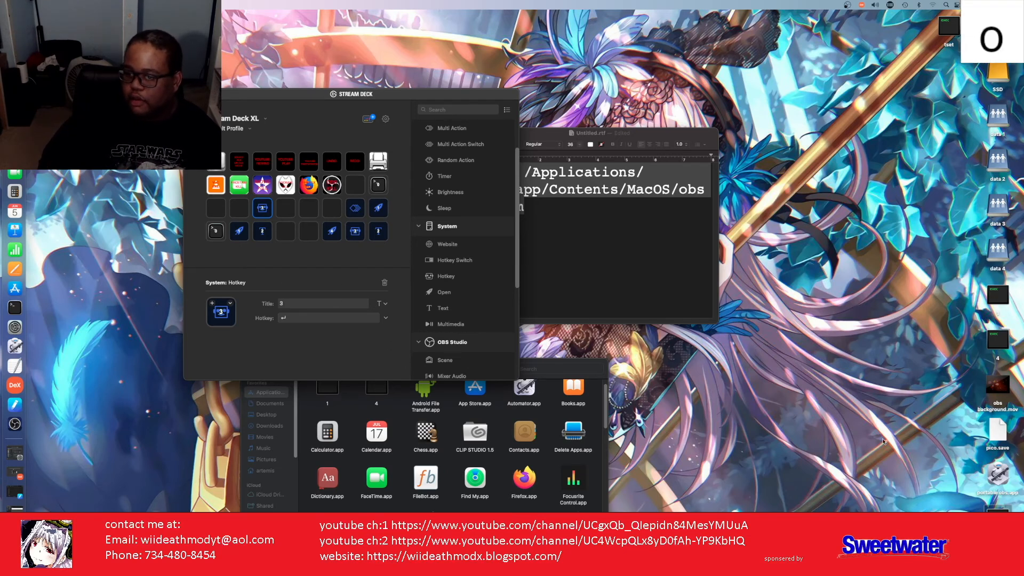
Step: Add an Open action pointing to the Desktop test script and title the key 4
{"action": "left_click_drag", "start_coordinate": [443, 291], "coordinate": [285, 230]}
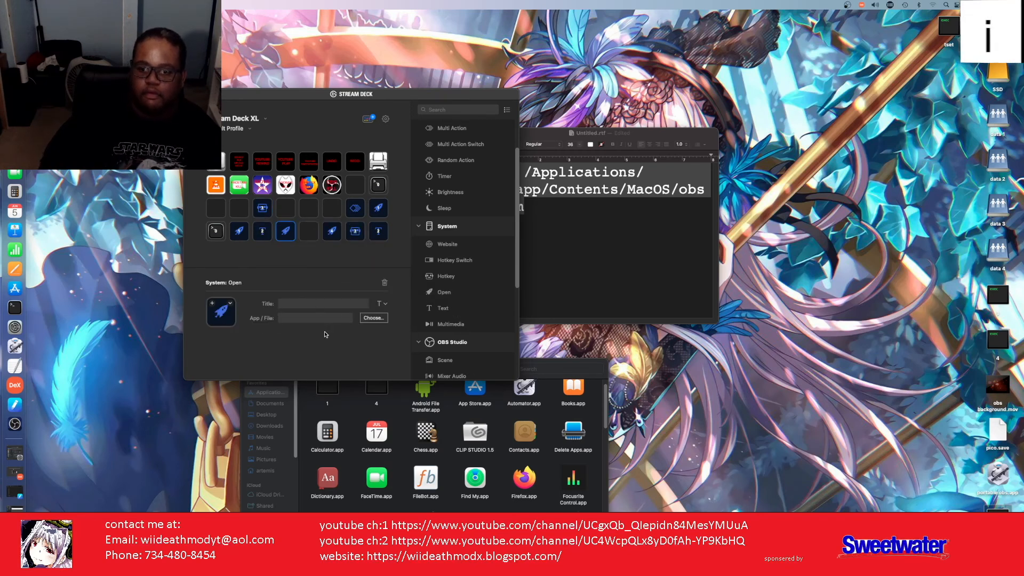
{"action": "left_click", "coordinate": [370, 319]}
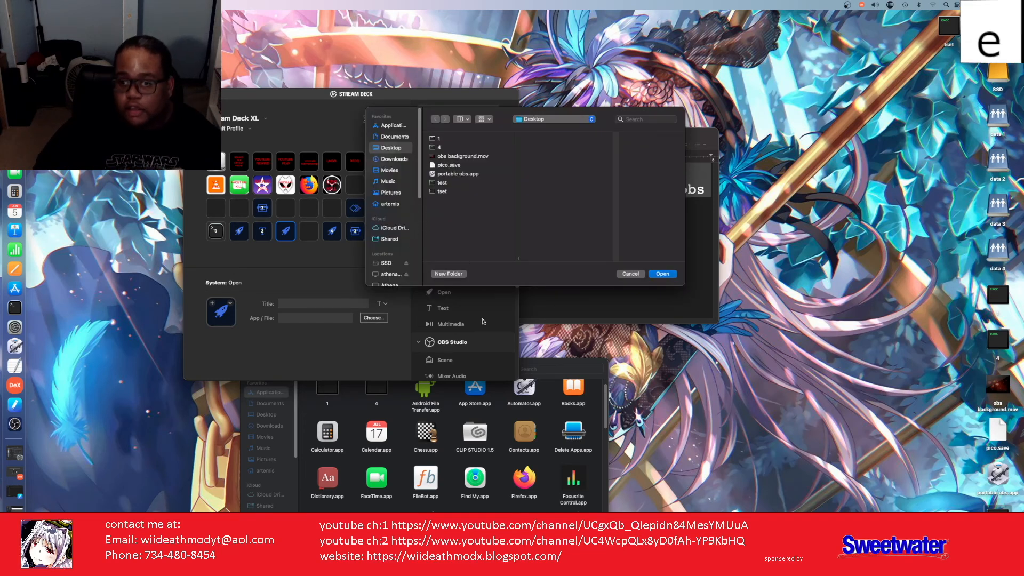
{"action": "key", "text": "t"}
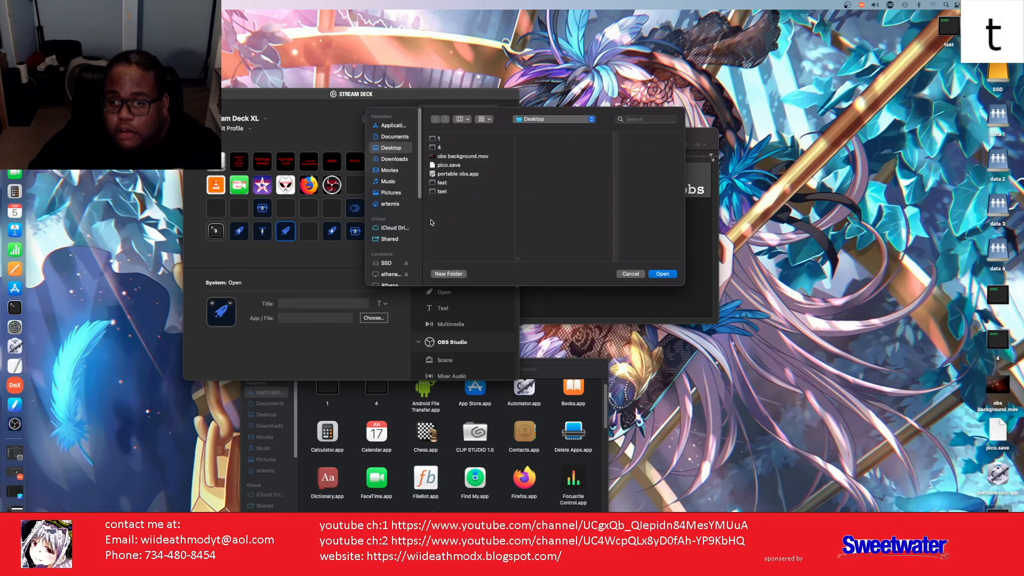
{"action": "key", "text": "h"}
{"action": "key", "text": "m"}
{"action": "left_click", "coordinate": [450, 183]}
{"action": "key", "text": "o"}
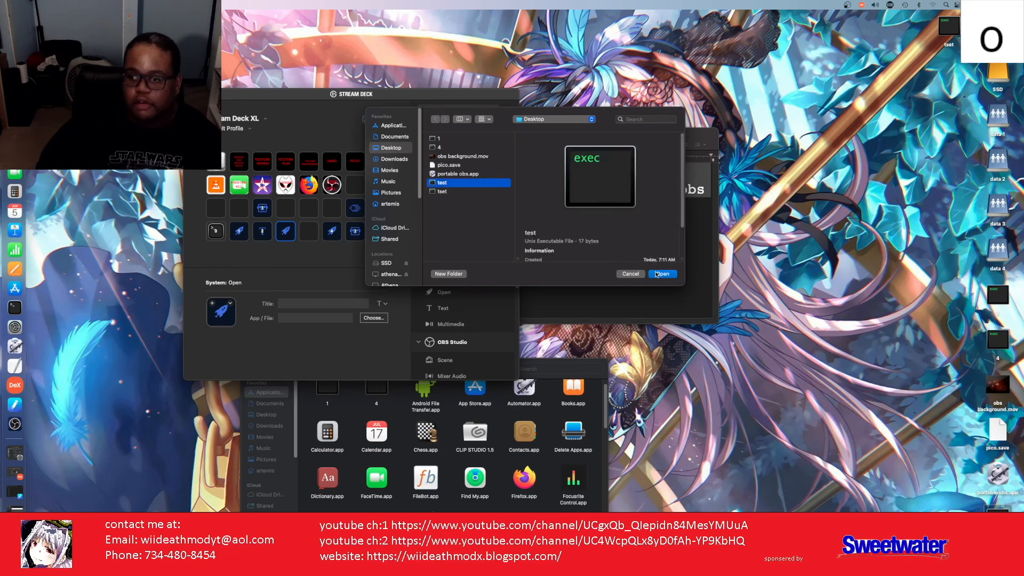
{"action": "key", "text": "d"}
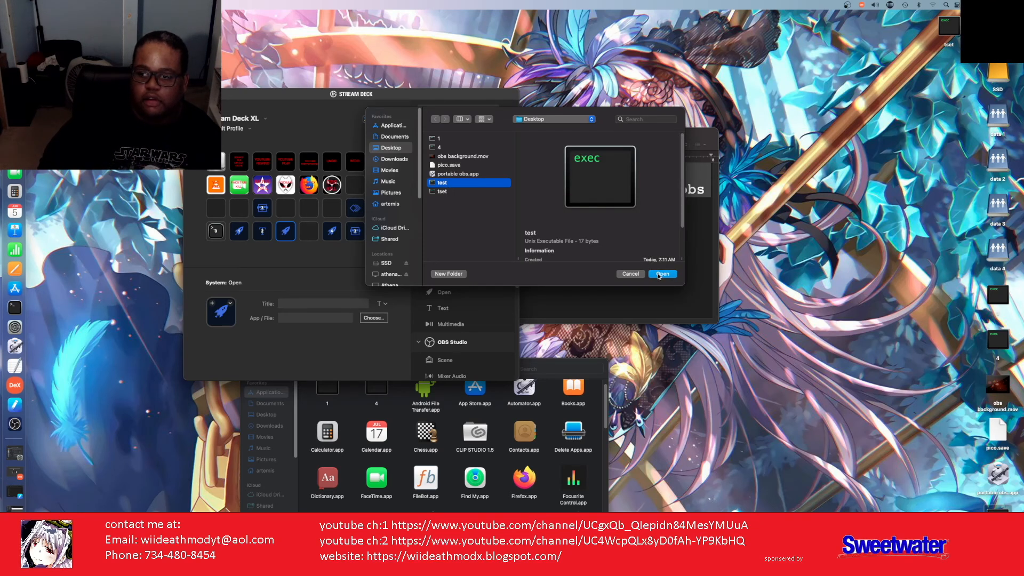
{"action": "left_click", "coordinate": [661, 274]}
{"action": "key", "text": "w"}
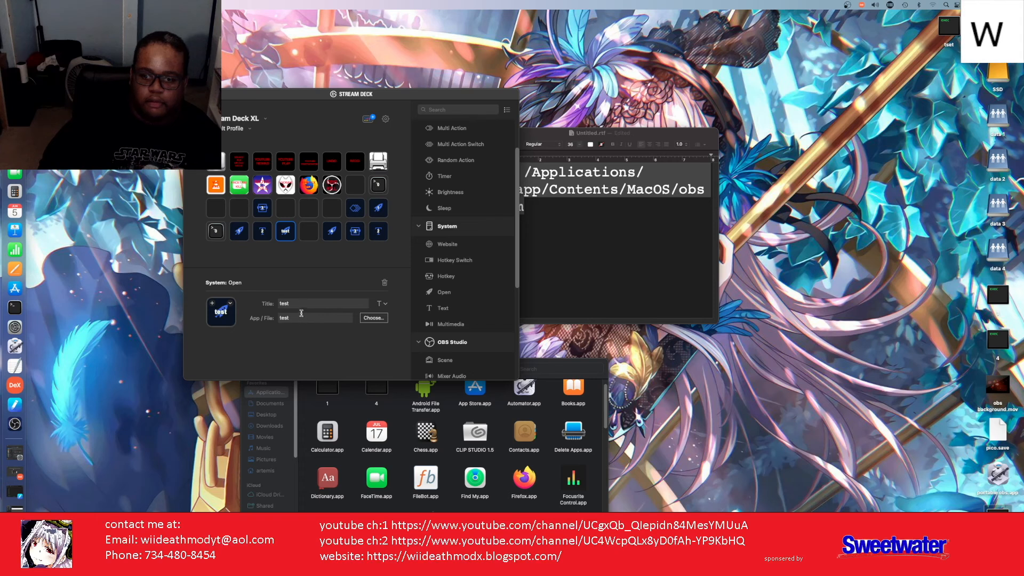
{"action": "key", "text": "i"}
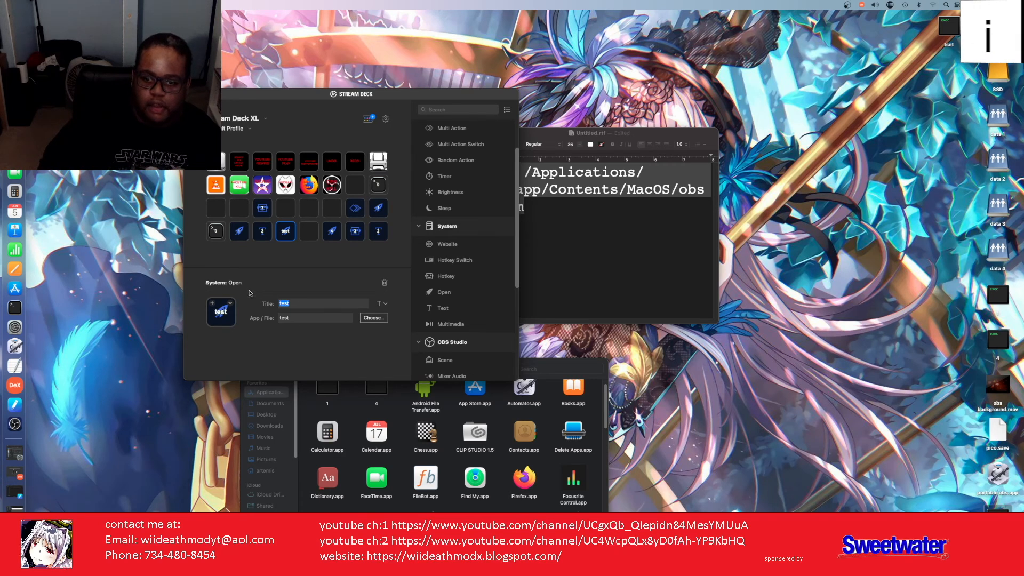
{"action": "key", "text": "d"}
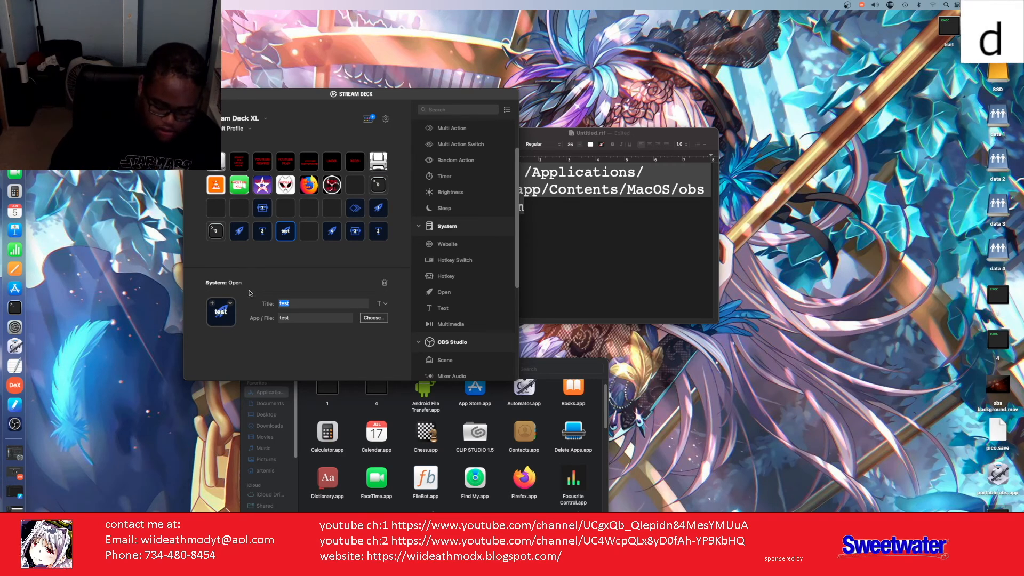
{"action": "key", "text": "e"}
{"action": "key", "text": "a"}
{"action": "key", "text": "t"}
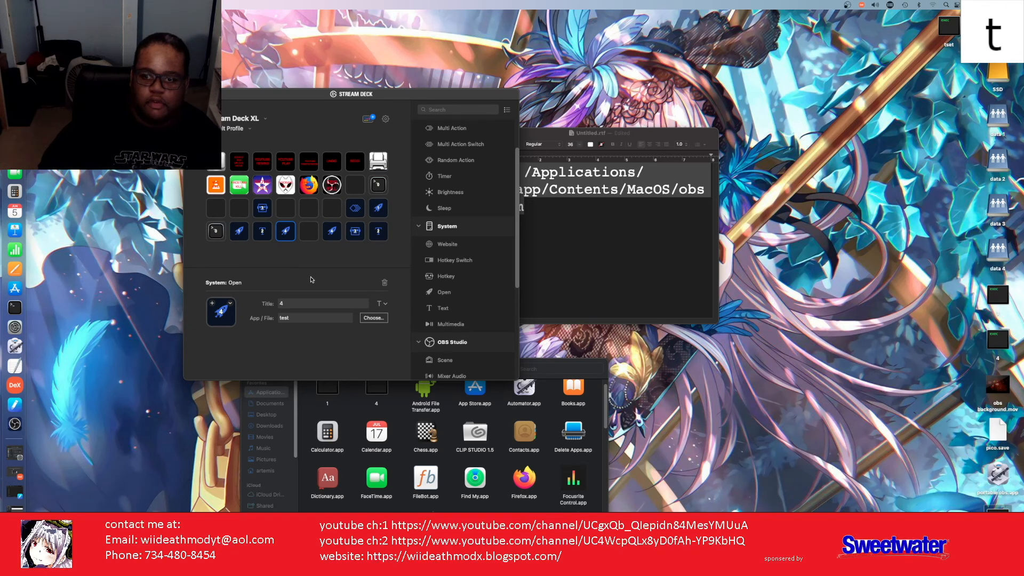
{"action": "scroll", "coordinate": [448, 259], "scroll_direction": "up", "scroll_amount": 3}
Step: Place a new Multi Action on an empty key
{"action": "key", "text": "h"}
{"action": "key", "text": "m"}
{"action": "key", "text": "o"}
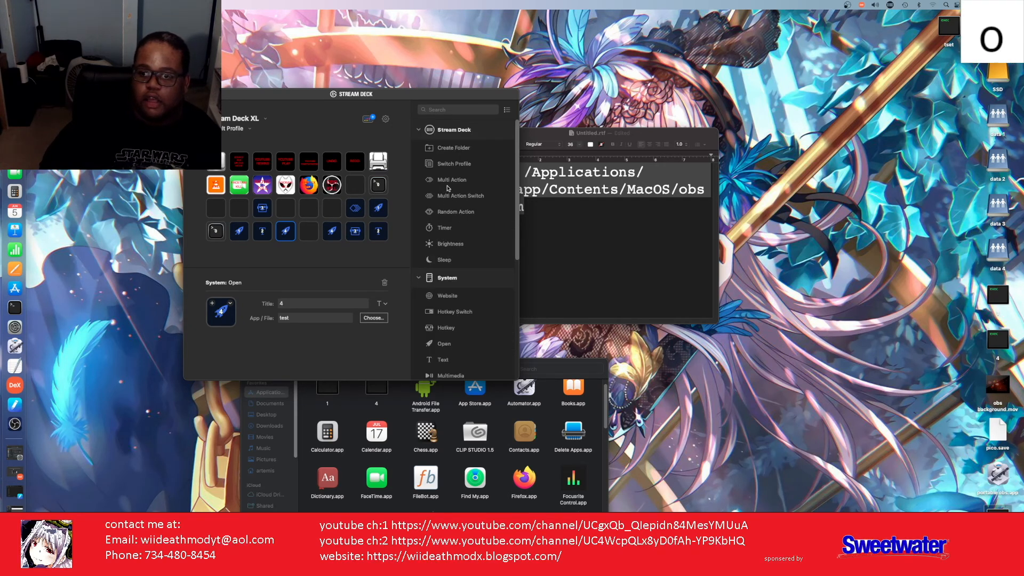
{"action": "key", "text": "d"}
{"action": "left_click_drag", "start_coordinate": [449, 184], "coordinate": [238, 208]}
{"action": "key", "text": "w"}
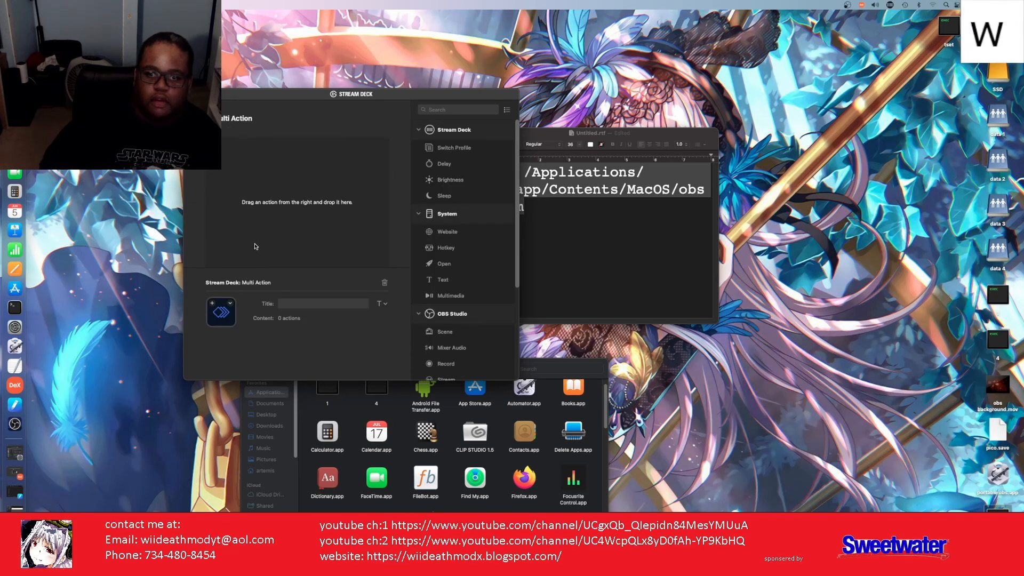
Step: Copy the Terminal key's Open action and paste it as the Multi Action's first step
{"action": "left_click", "coordinate": [208, 118]}
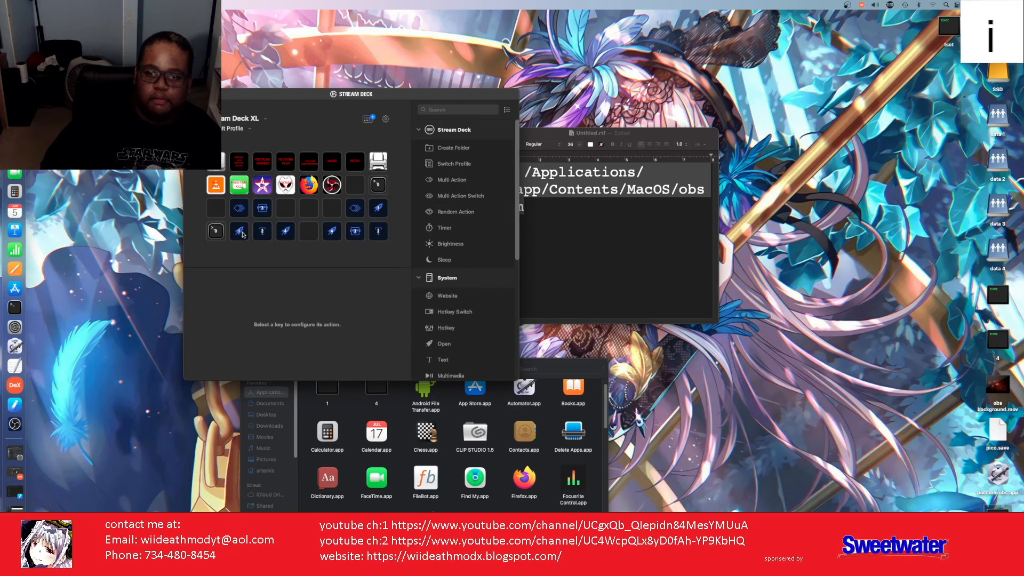
{"action": "left_click", "coordinate": [218, 232]}
{"action": "right_click", "coordinate": [218, 232]}
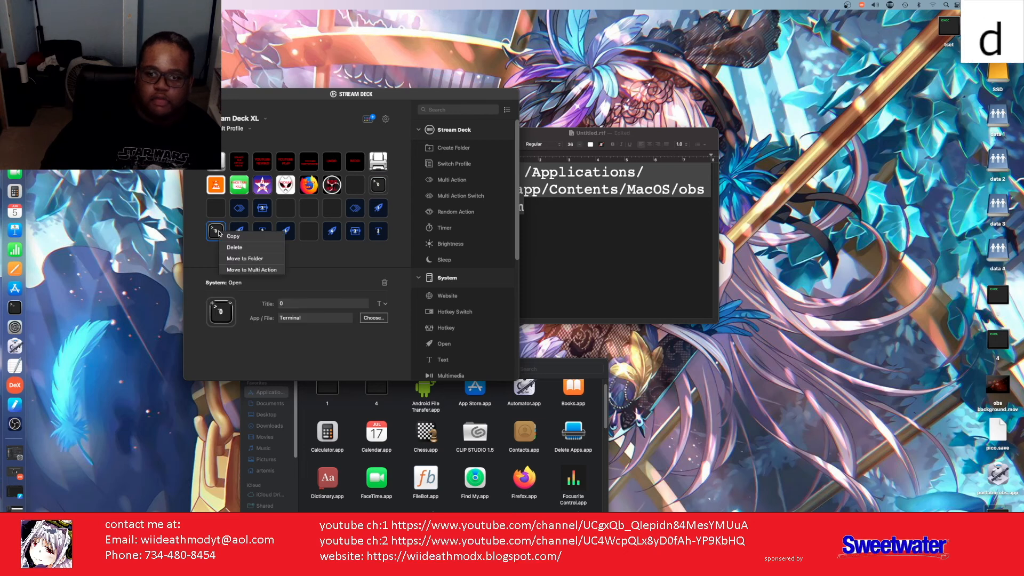
{"action": "left_click", "coordinate": [251, 269]}
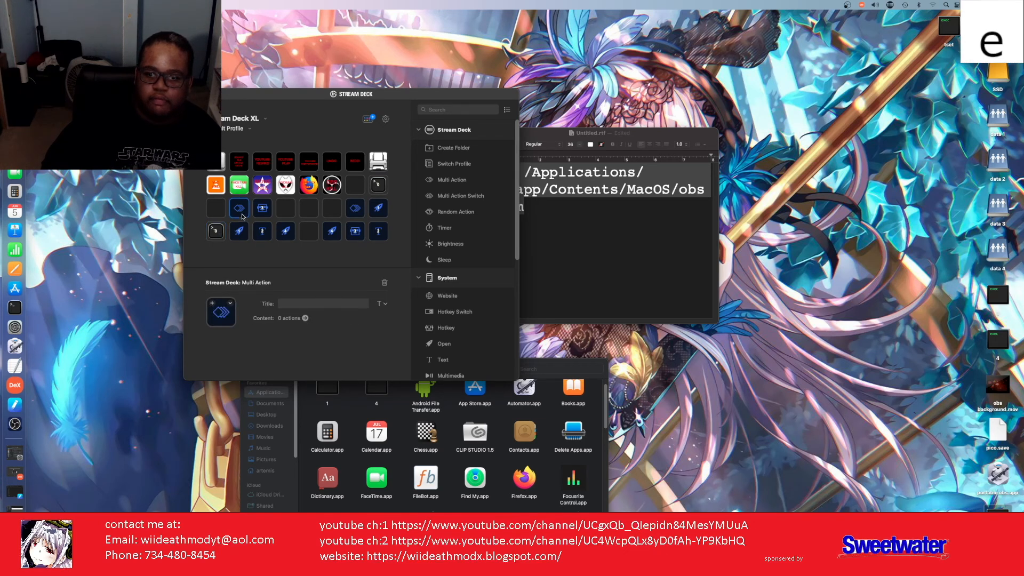
{"action": "right_click", "coordinate": [226, 155]}
{"action": "left_click", "coordinate": [240, 169]}
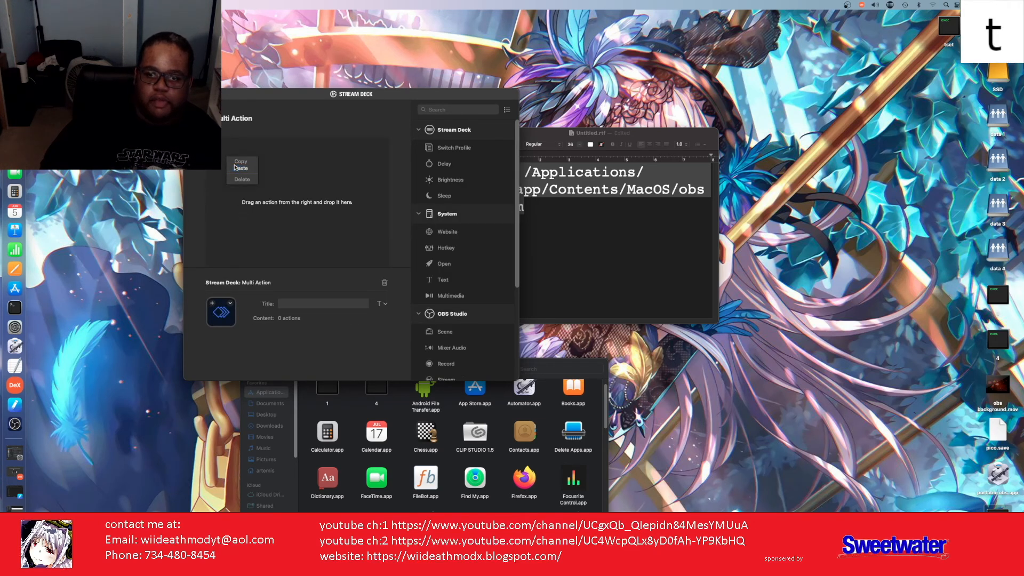
{"action": "left_click", "coordinate": [210, 118]}
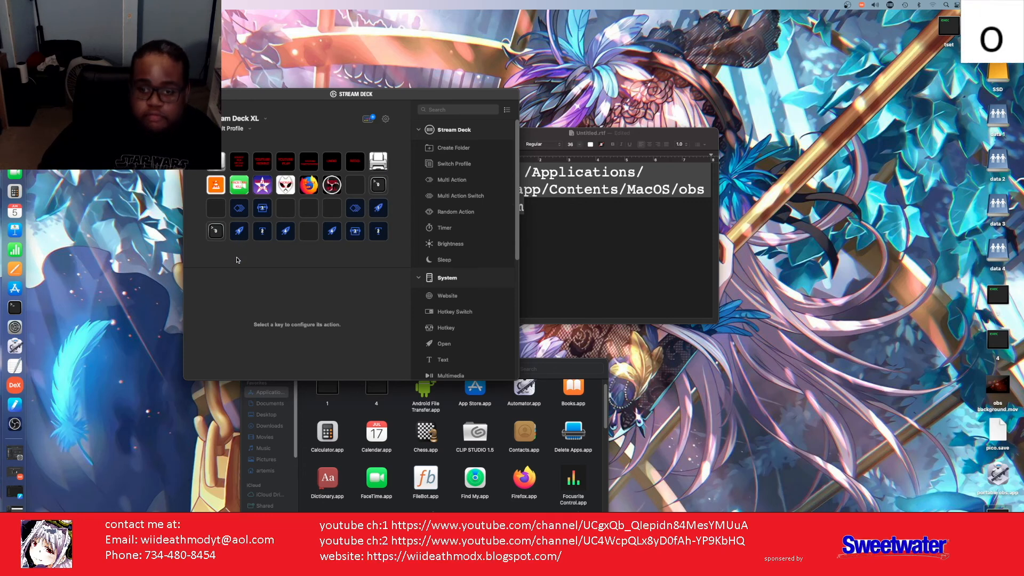
Step: Copy key 1's tset Open action and paste it as the second step
{"action": "left_click", "coordinate": [238, 233]}
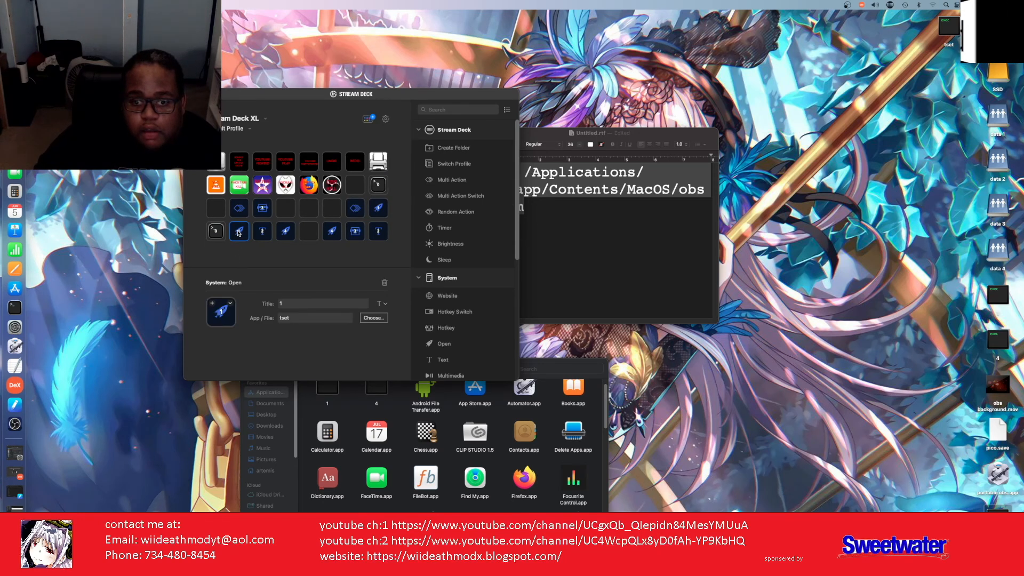
{"action": "right_click", "coordinate": [239, 234]}
{"action": "left_click", "coordinate": [247, 237]}
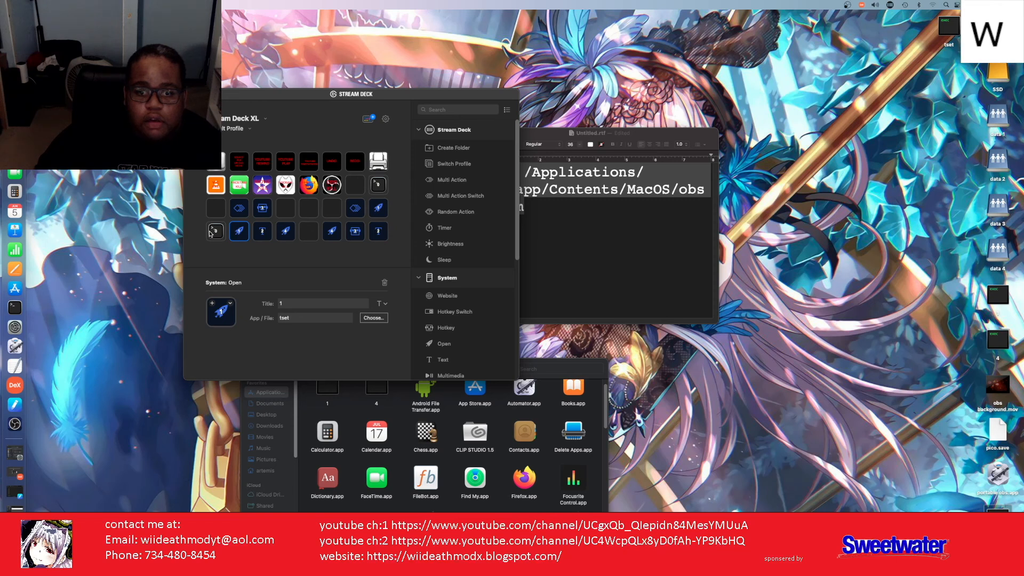
{"action": "double_click", "coordinate": [239, 213]}
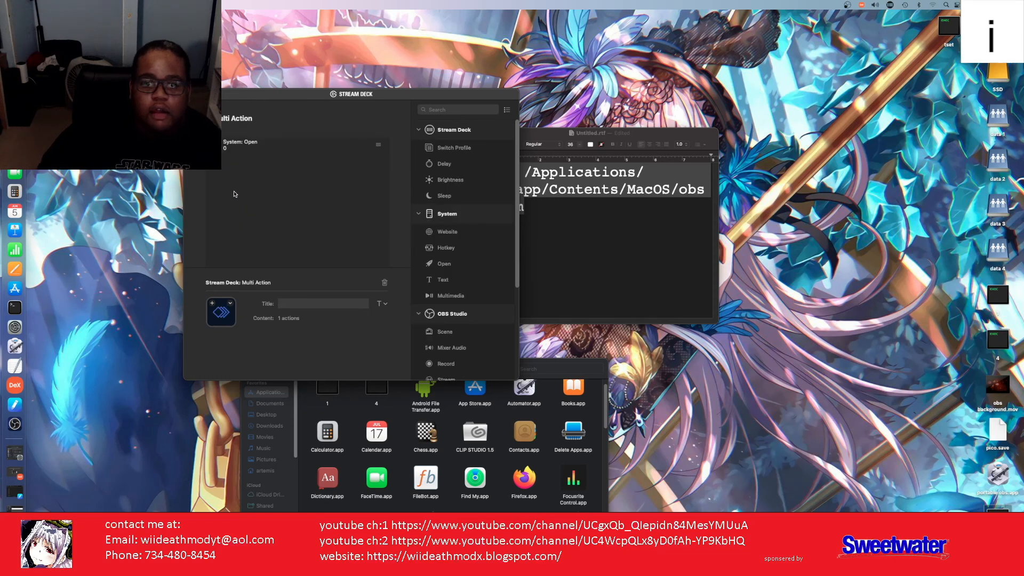
{"action": "right_click", "coordinate": [235, 194]}
{"action": "left_click", "coordinate": [244, 202]}
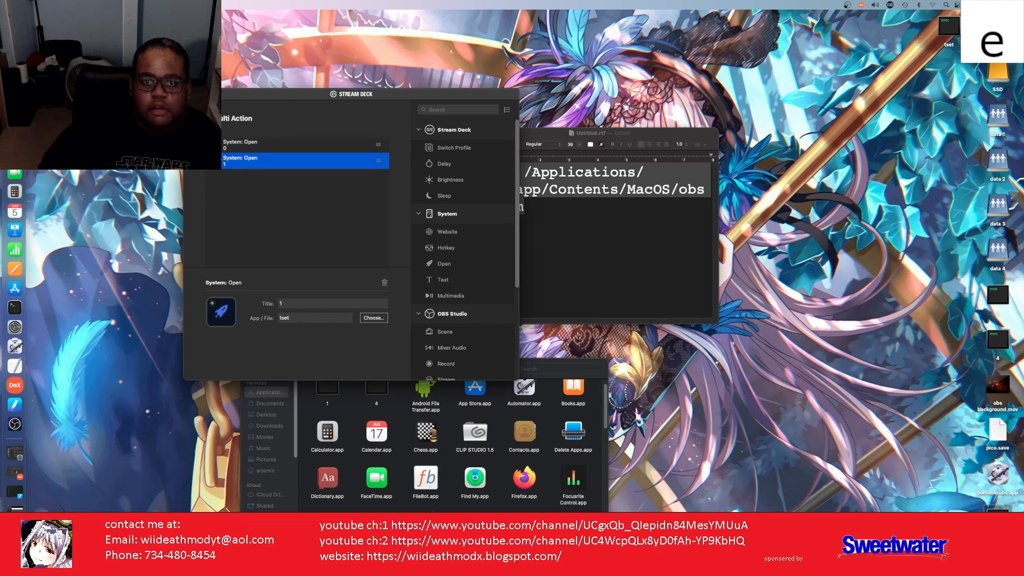
{"action": "double_click", "coordinate": [209, 118]}
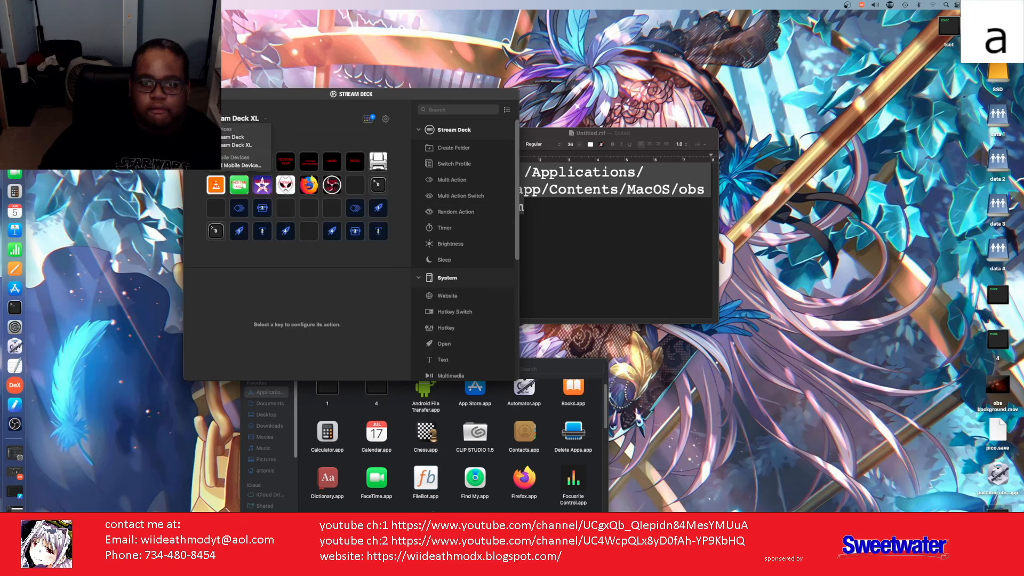
Step: Copy the password-typing Text action and paste it as the Multi Action's third step
{"action": "left_click", "coordinate": [259, 235]}
{"action": "left_click", "coordinate": [259, 235]}
{"action": "right_click", "coordinate": [260, 237]}
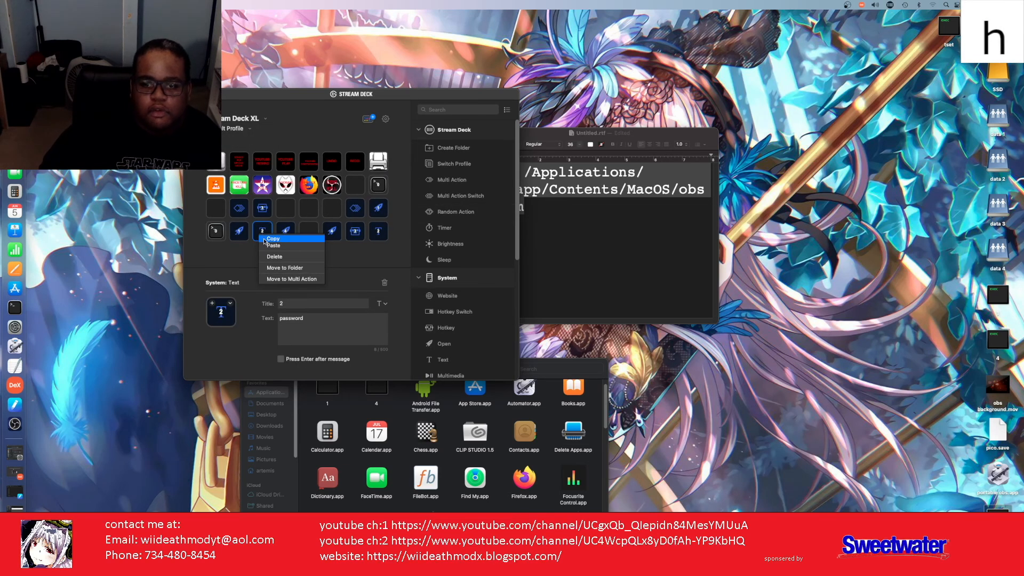
{"action": "left_click", "coordinate": [265, 240]}
{"action": "left_click", "coordinate": [243, 213]}
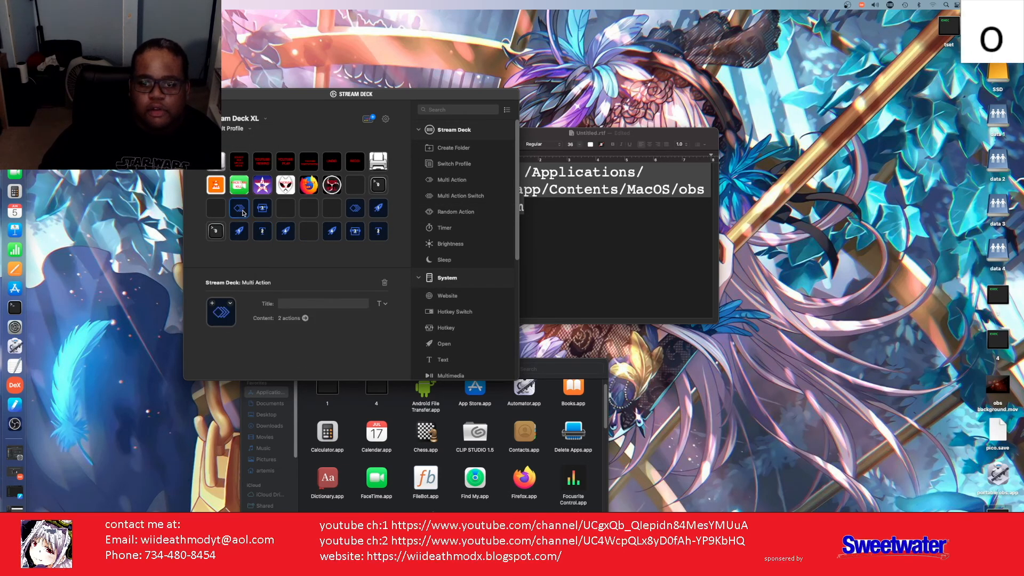
{"action": "double_click", "coordinate": [243, 213]}
{"action": "right_click", "coordinate": [231, 203]}
{"action": "left_click", "coordinate": [246, 213]}
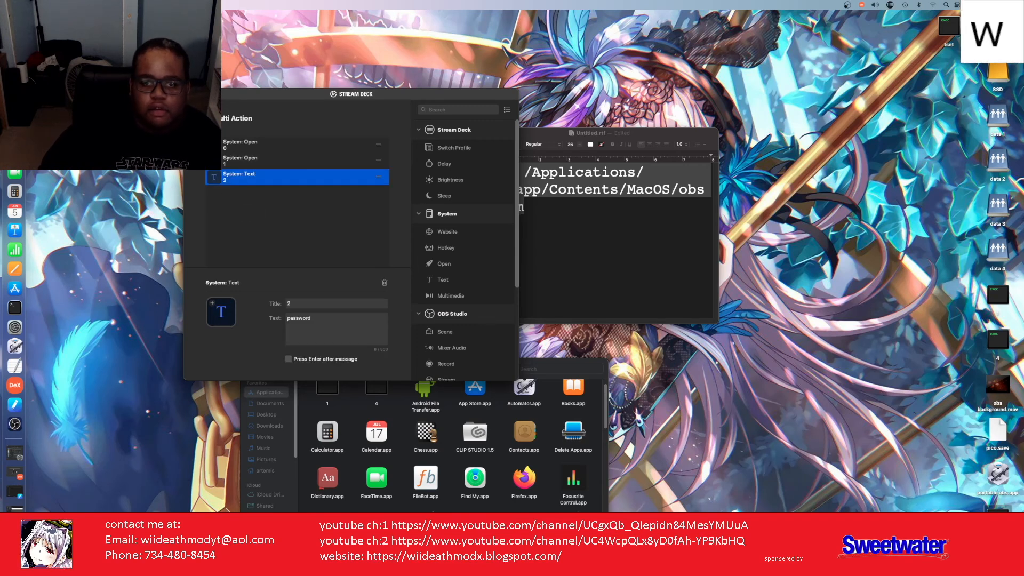
Step: Copy the Enter Hotkey action from key 3 and paste it into the Multi Action
{"action": "left_click", "coordinate": [209, 119]}
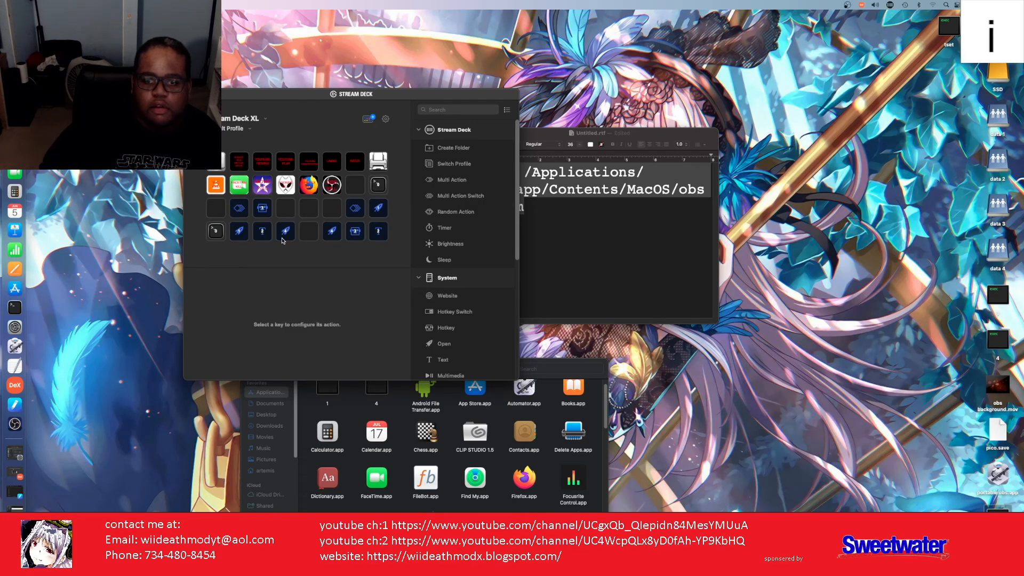
{"action": "left_click", "coordinate": [260, 210]}
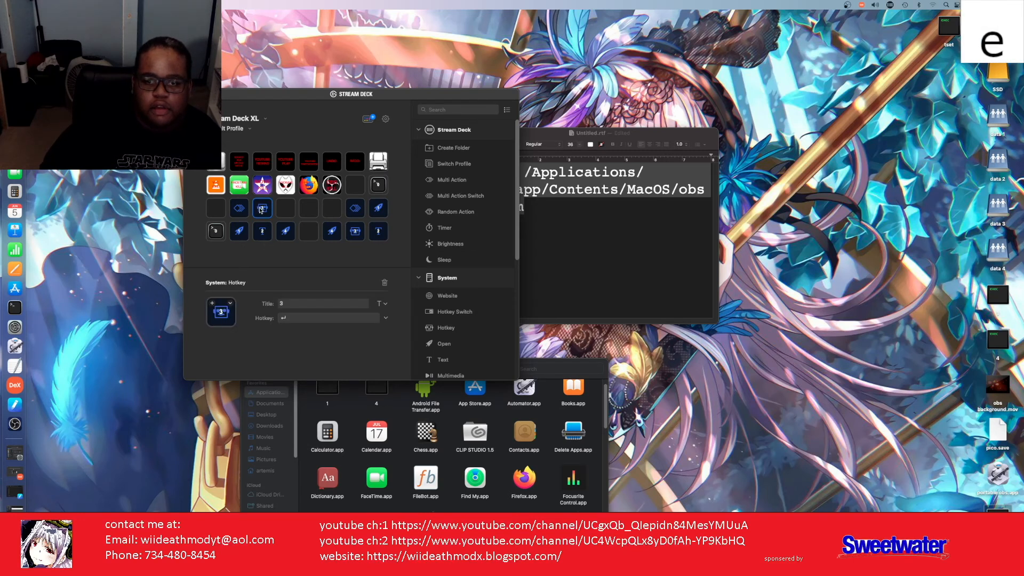
{"action": "right_click", "coordinate": [261, 211]}
{"action": "left_click", "coordinate": [275, 213]}
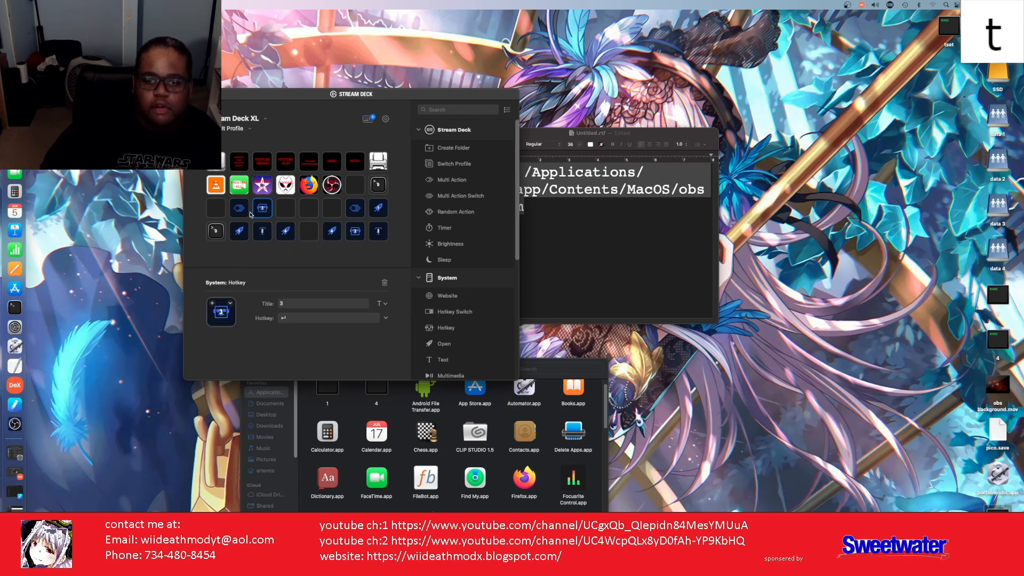
{"action": "double_click", "coordinate": [239, 209]}
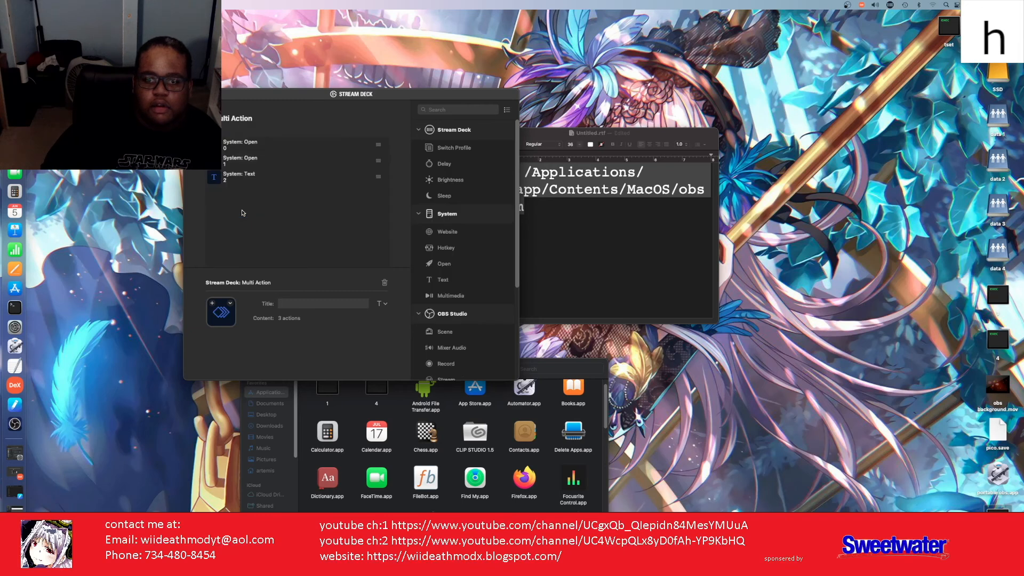
{"action": "right_click", "coordinate": [221, 204]}
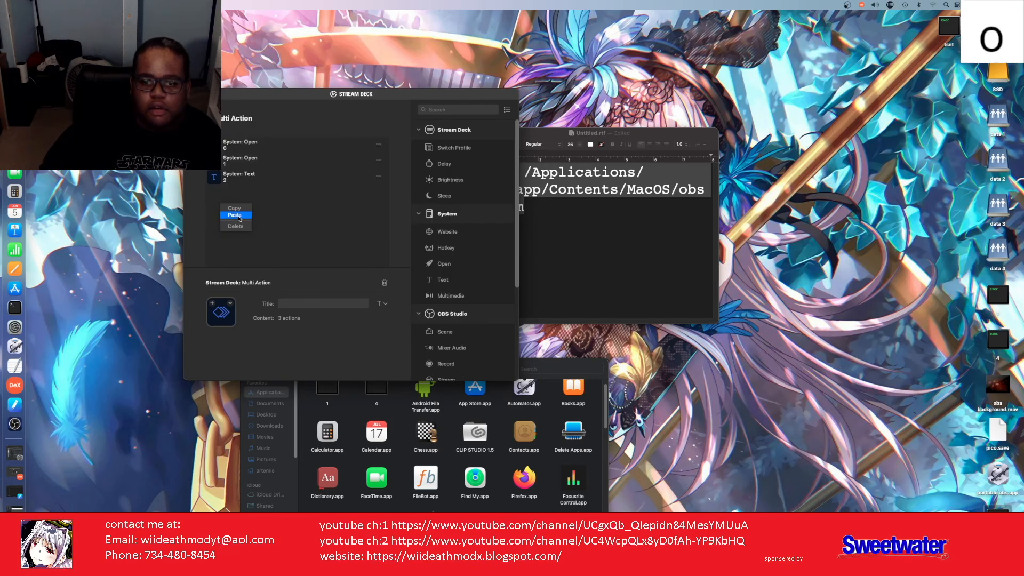
{"action": "left_click", "coordinate": [235, 216]}
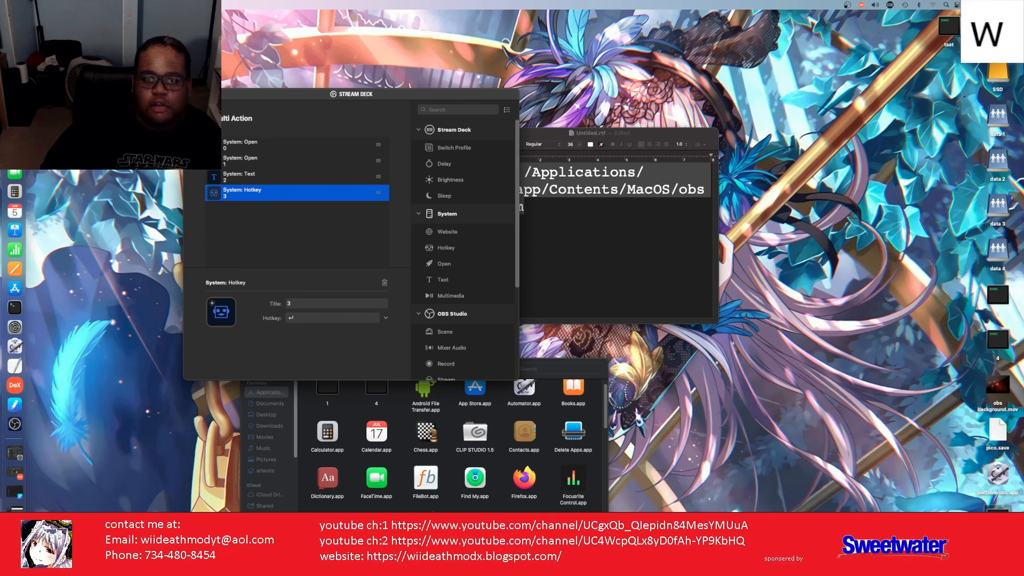
Step: Copy key 4's Open action and paste it as the Multi Action's last step
{"action": "left_click", "coordinate": [210, 119]}
{"action": "left_click", "coordinate": [288, 233]}
{"action": "right_click", "coordinate": [288, 233]}
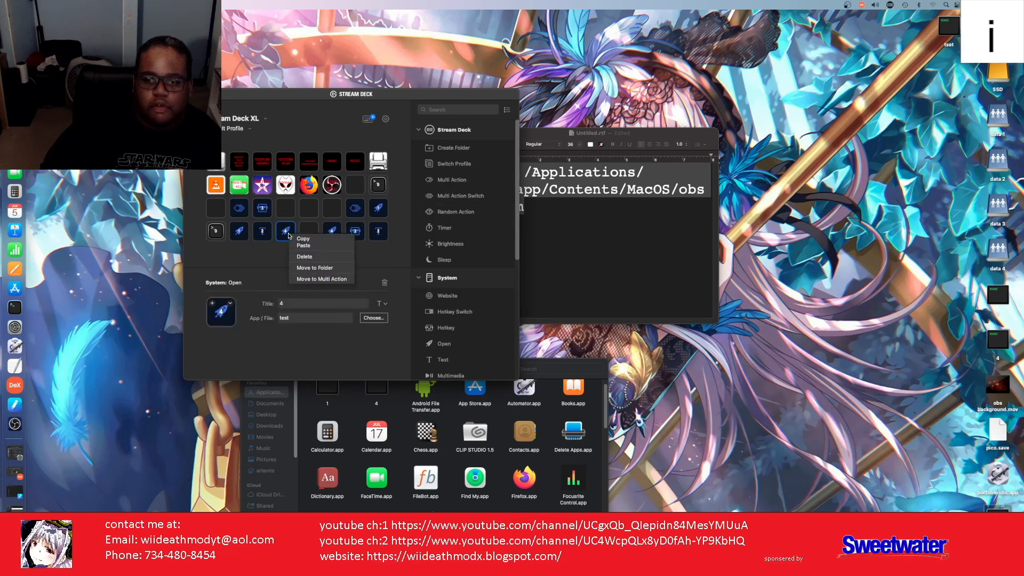
{"action": "left_click", "coordinate": [299, 238]}
{"action": "left_click", "coordinate": [241, 216]}
{"action": "double_click", "coordinate": [241, 215]}
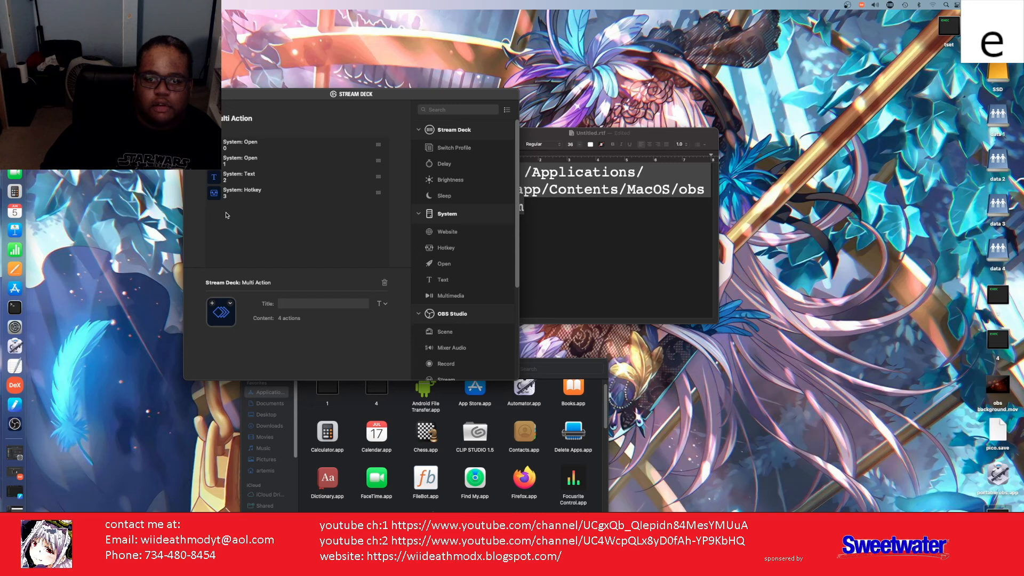
{"action": "right_click", "coordinate": [226, 214]}
{"action": "left_click", "coordinate": [238, 225]}
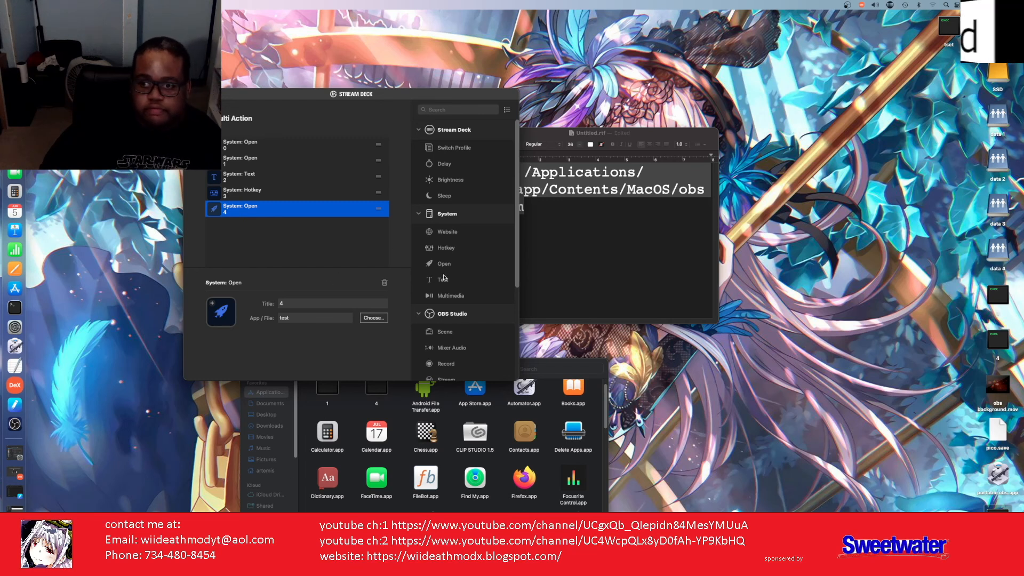
Step: Add a Delay after the first Open step and change it from 1000 to 5000 ms
{"action": "left_click_drag", "start_coordinate": [436, 164], "coordinate": [264, 161]}
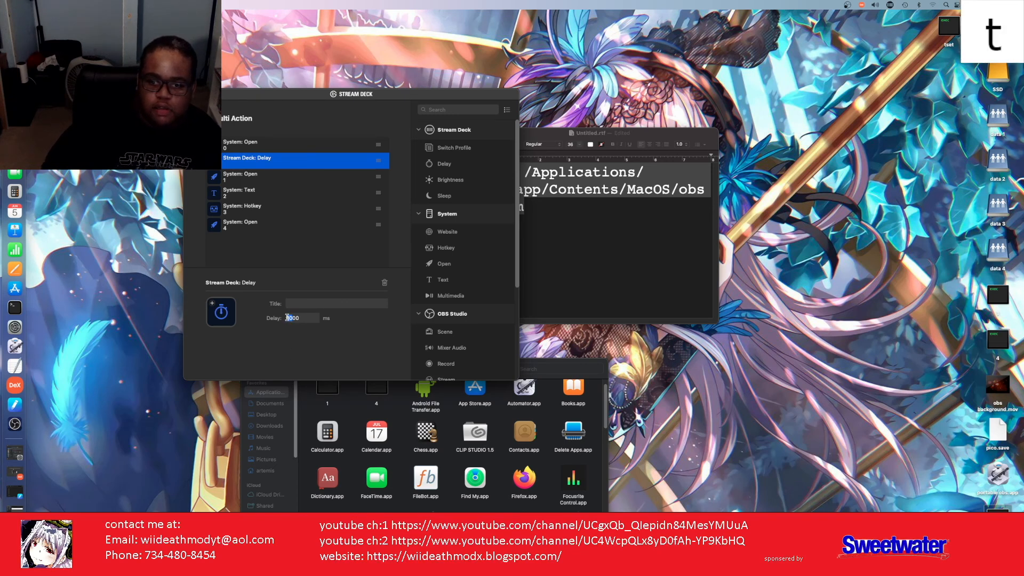
{"action": "left_click", "coordinate": [291, 319]}
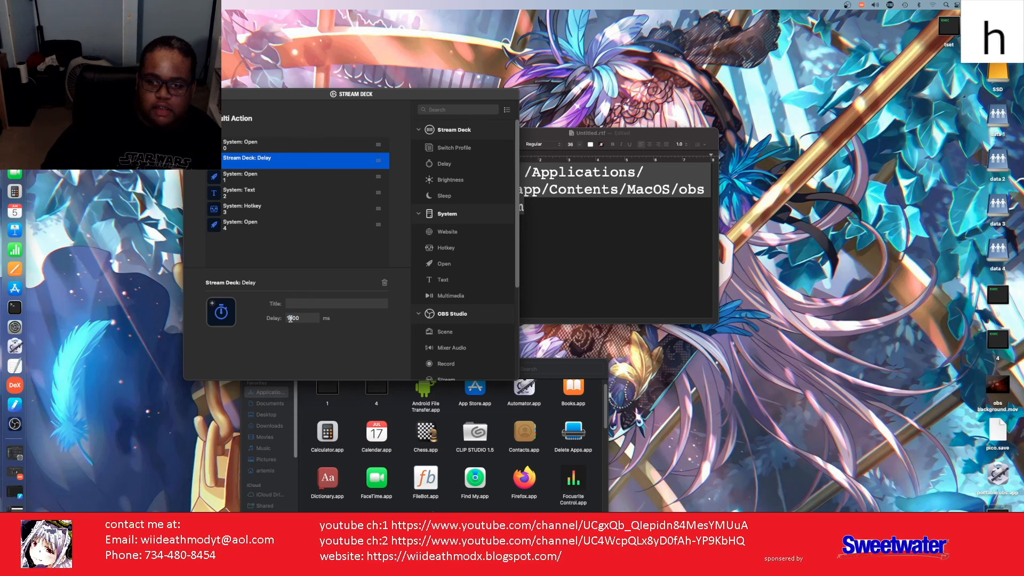
{"action": "double_click", "coordinate": [290, 319]}
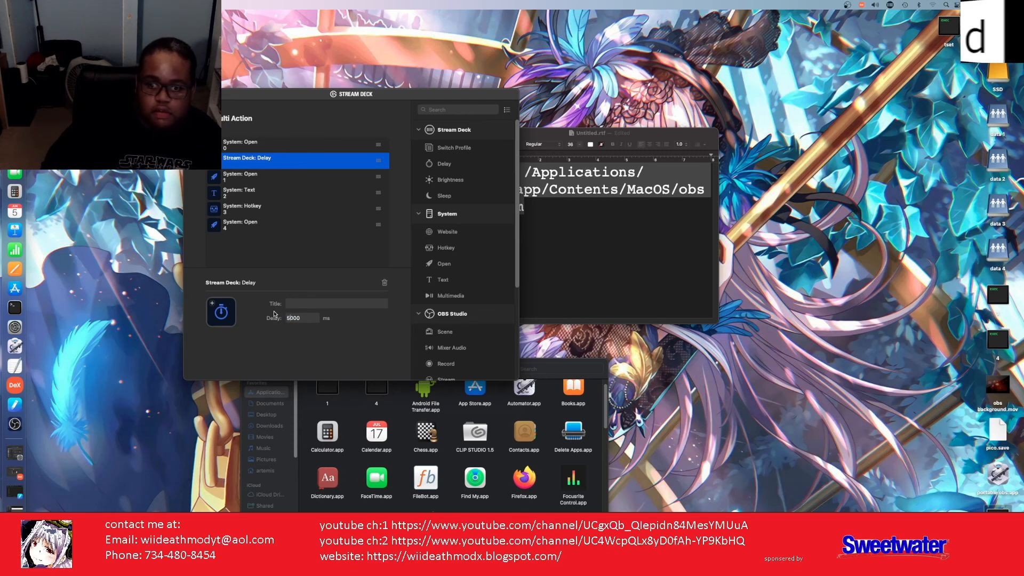
{"action": "left_click", "coordinate": [227, 181]}
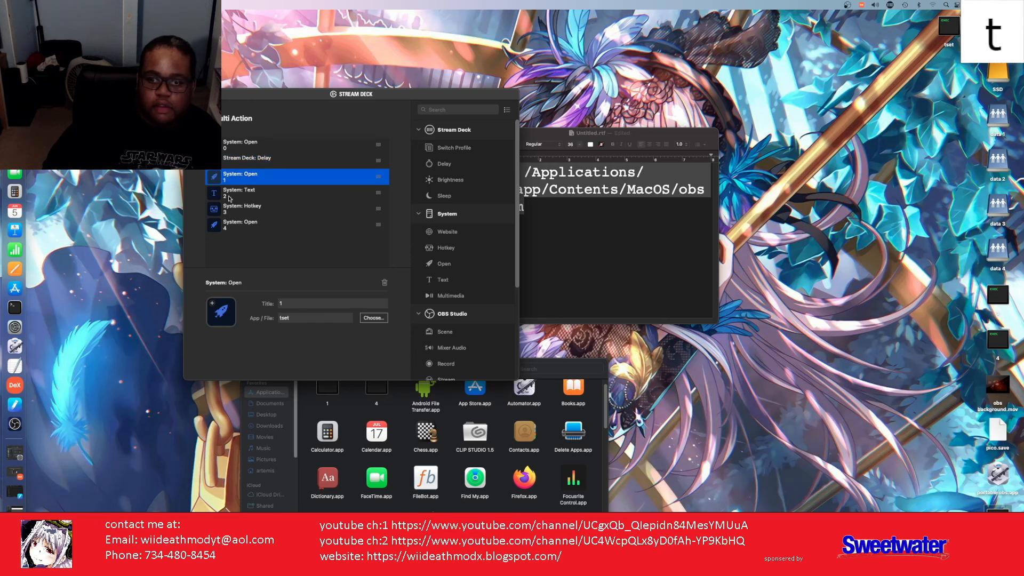
Step: Copy the 5000 ms delay and place a copy below the second Open step
{"action": "left_click", "coordinate": [239, 160]}
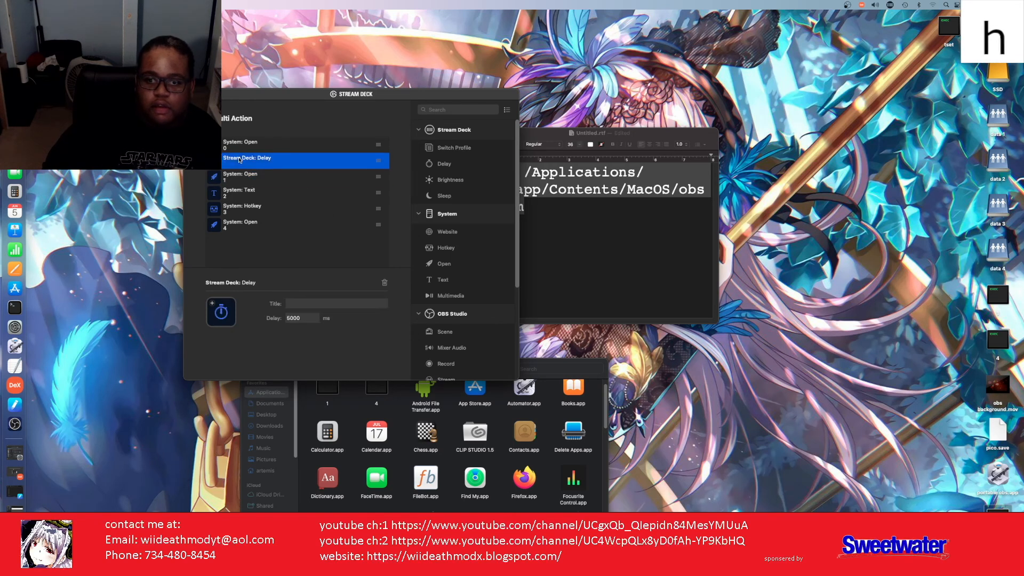
{"action": "right_click", "coordinate": [239, 160]}
{"action": "left_click", "coordinate": [251, 163]}
{"action": "right_click", "coordinate": [239, 183]}
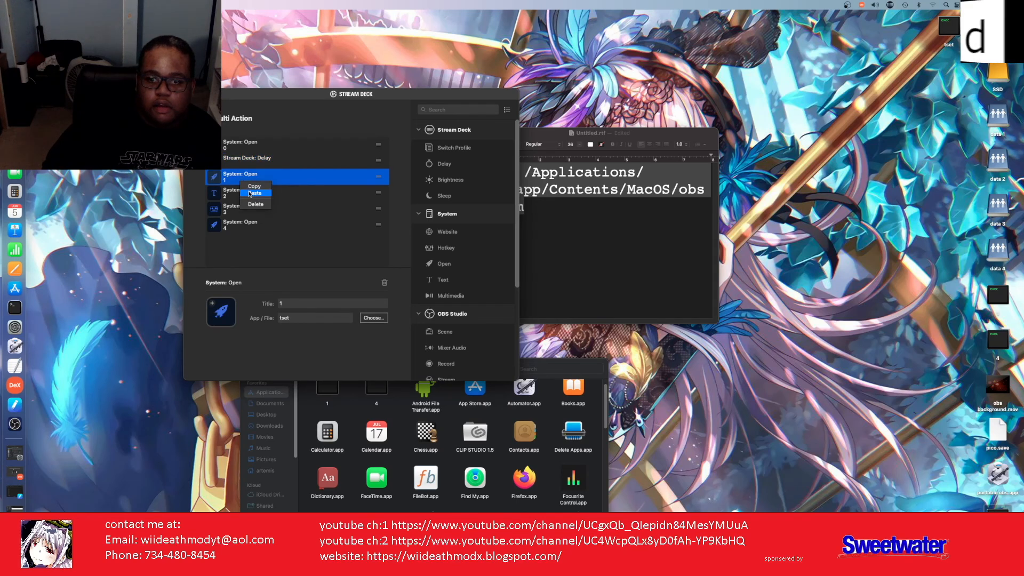
{"action": "left_click", "coordinate": [248, 193]}
{"action": "left_click_drag", "start_coordinate": [236, 184], "coordinate": [235, 200]}
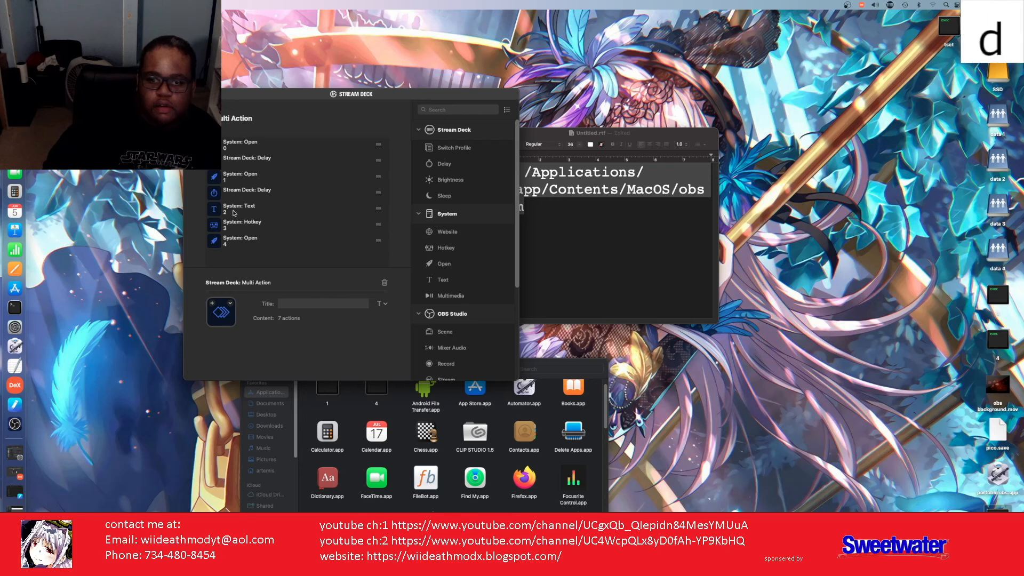
Step: Place further 5000 ms delays below the Text step and below the Hotkey step
{"action": "right_click", "coordinate": [235, 212]}
{"action": "left_click", "coordinate": [243, 223]}
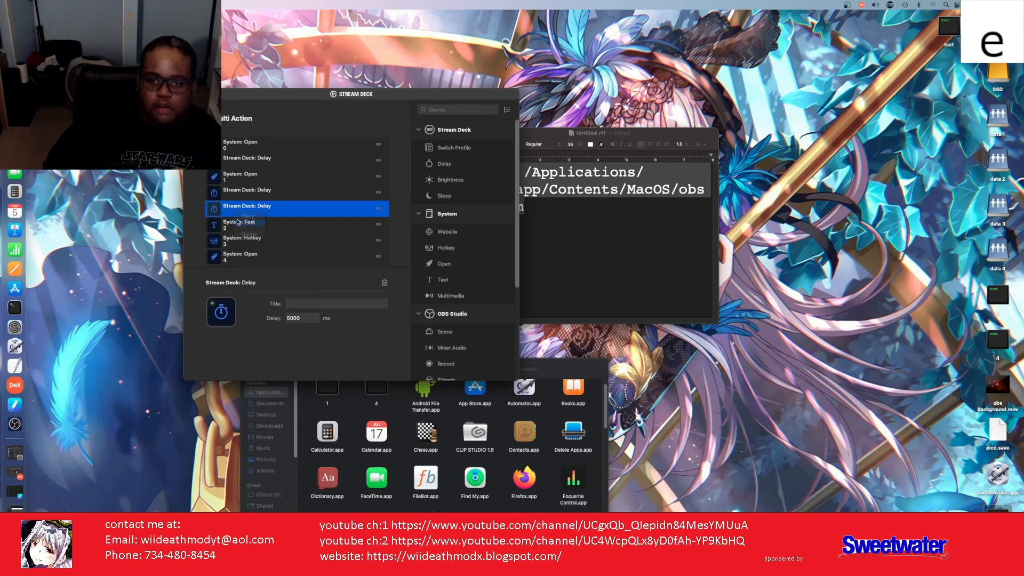
{"action": "left_click_drag", "start_coordinate": [231, 215], "coordinate": [232, 228]}
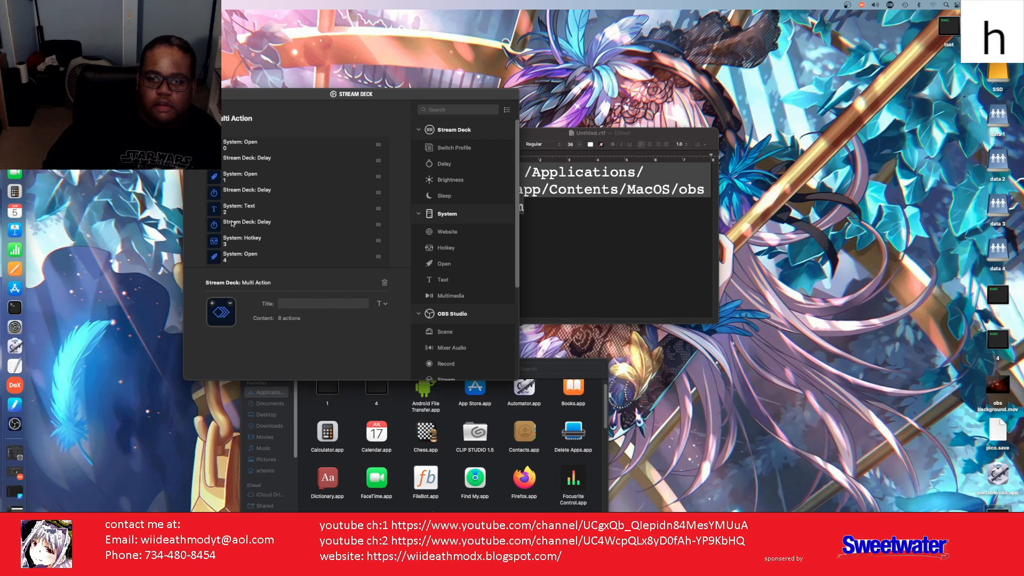
{"action": "left_click", "coordinate": [233, 230]}
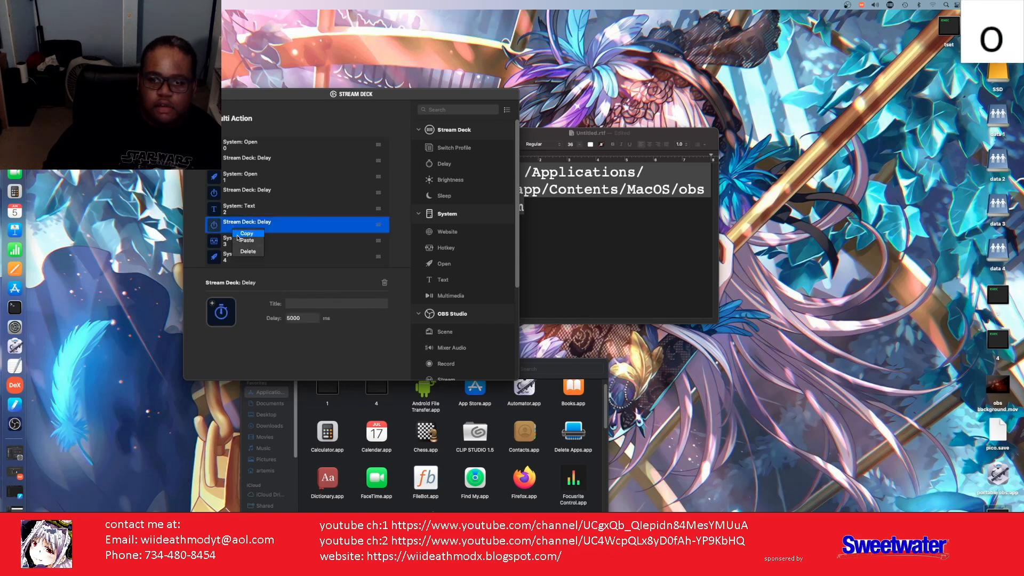
{"action": "right_click", "coordinate": [234, 247]}
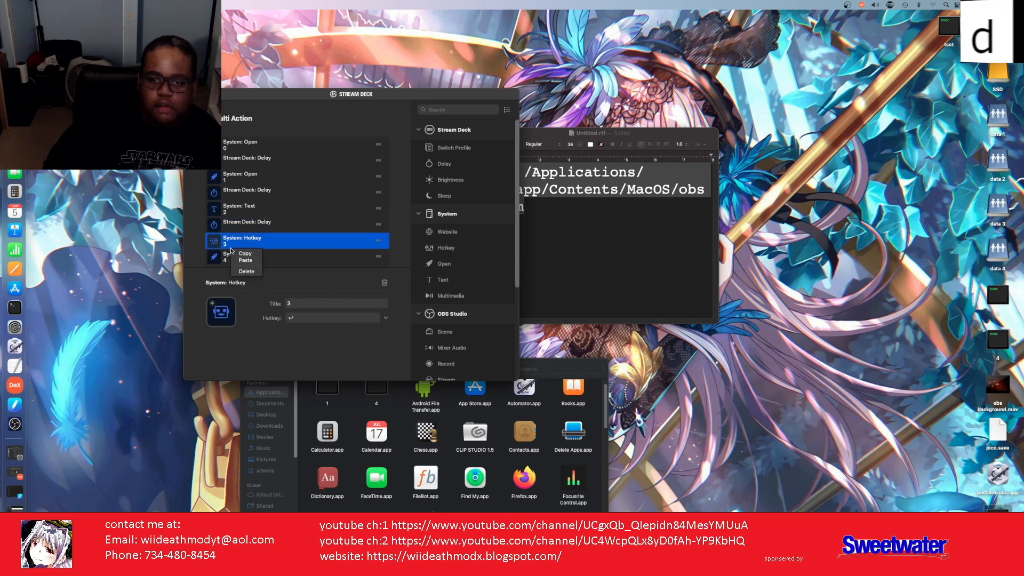
{"action": "left_click", "coordinate": [244, 260]}
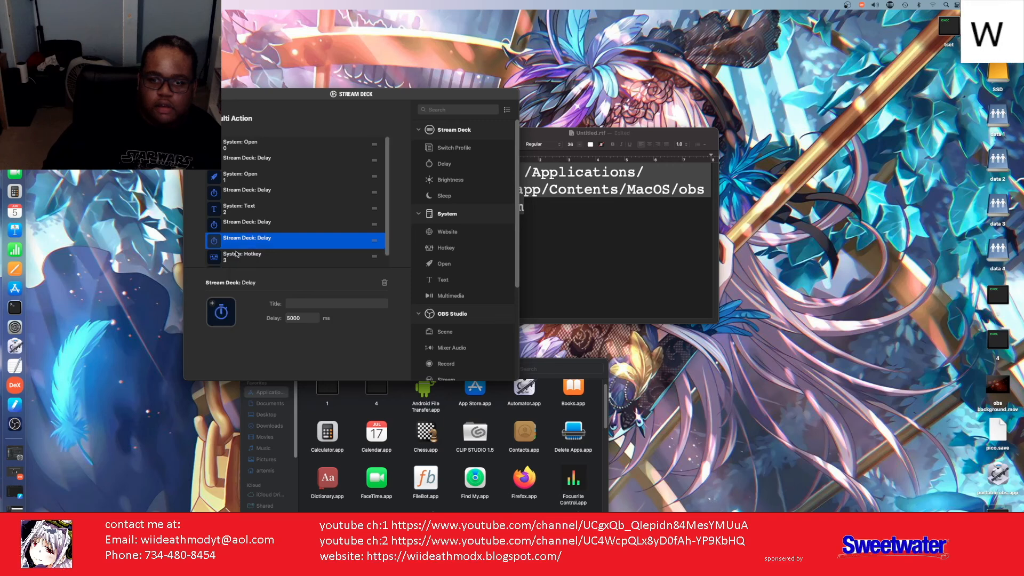
{"action": "left_click_drag", "start_coordinate": [233, 248], "coordinate": [233, 261]}
{"action": "scroll", "coordinate": [235, 251], "scroll_direction": "down", "scroll_amount": 2}
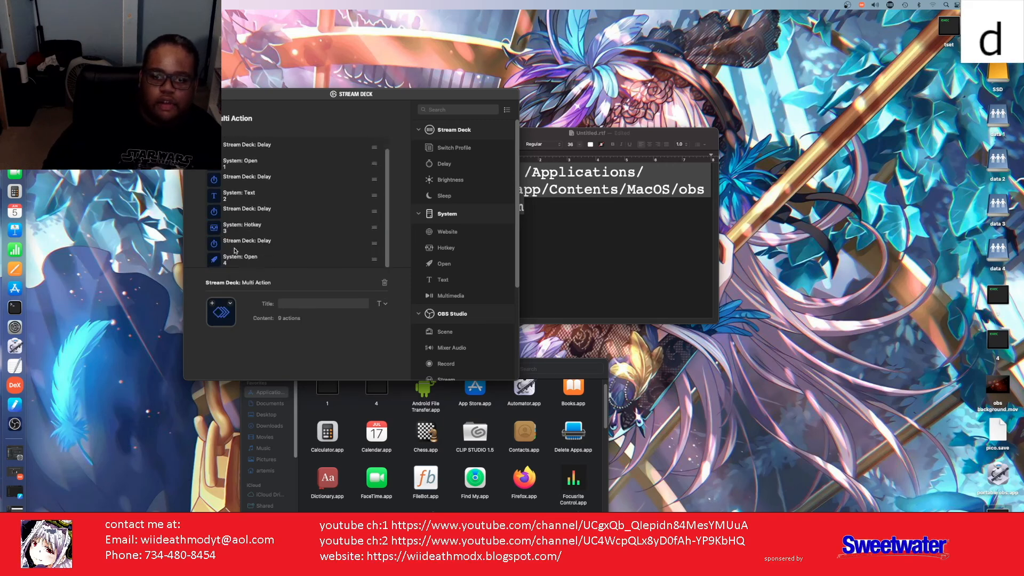
{"action": "scroll", "coordinate": [235, 248], "scroll_direction": "up", "scroll_amount": 2}
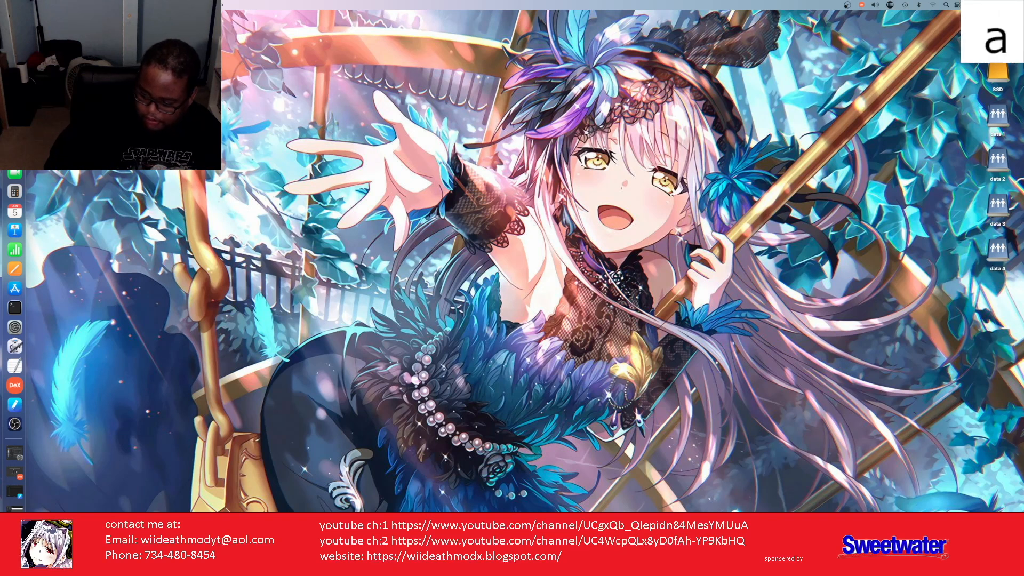
{"action": "key", "text": "h"}
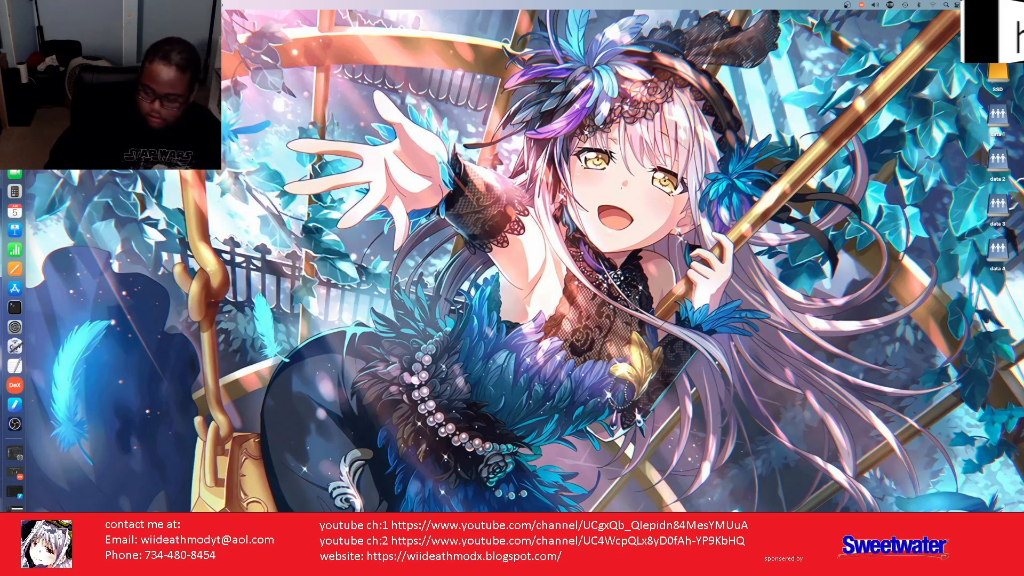
{"action": "key", "text": "m"}
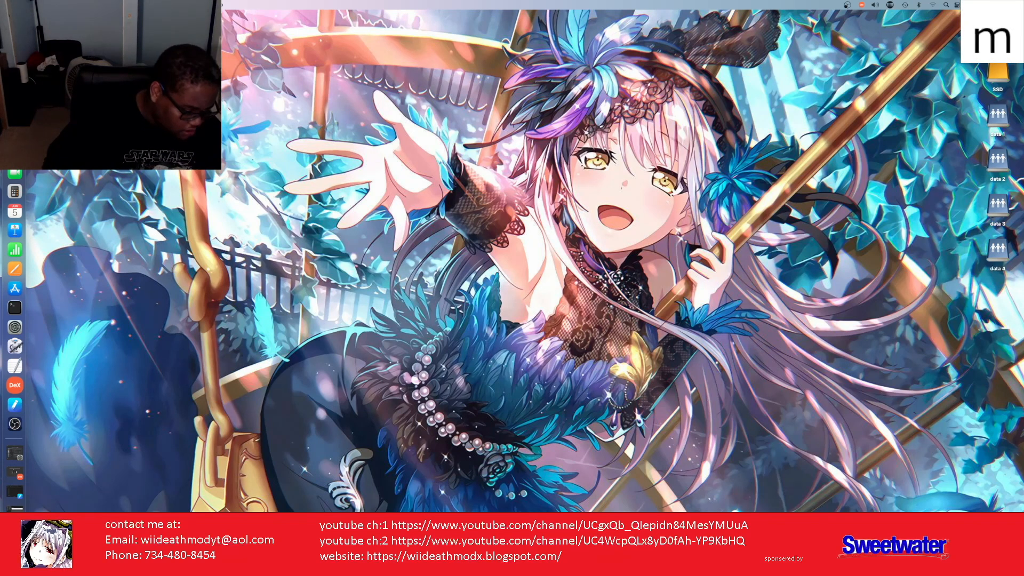
{"action": "key", "text": "o"}
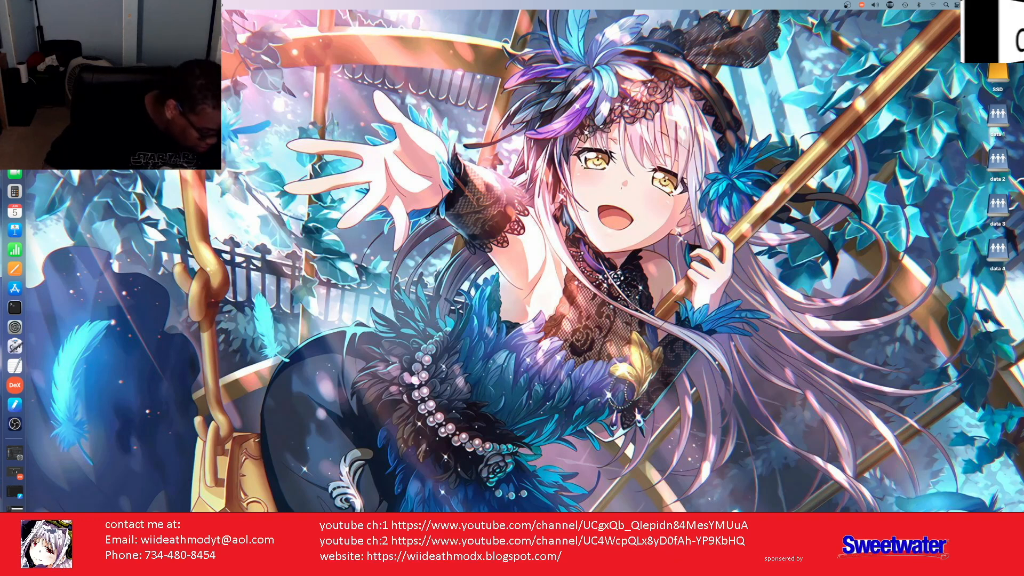
{"action": "key", "text": "d"}
{"action": "key", "text": "w"}
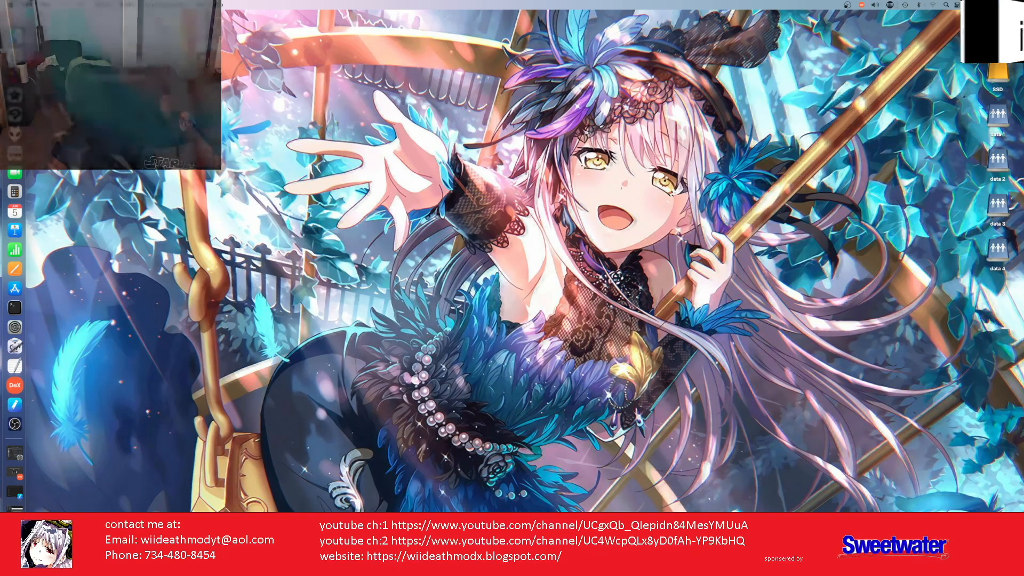
{"action": "key", "text": "i"}
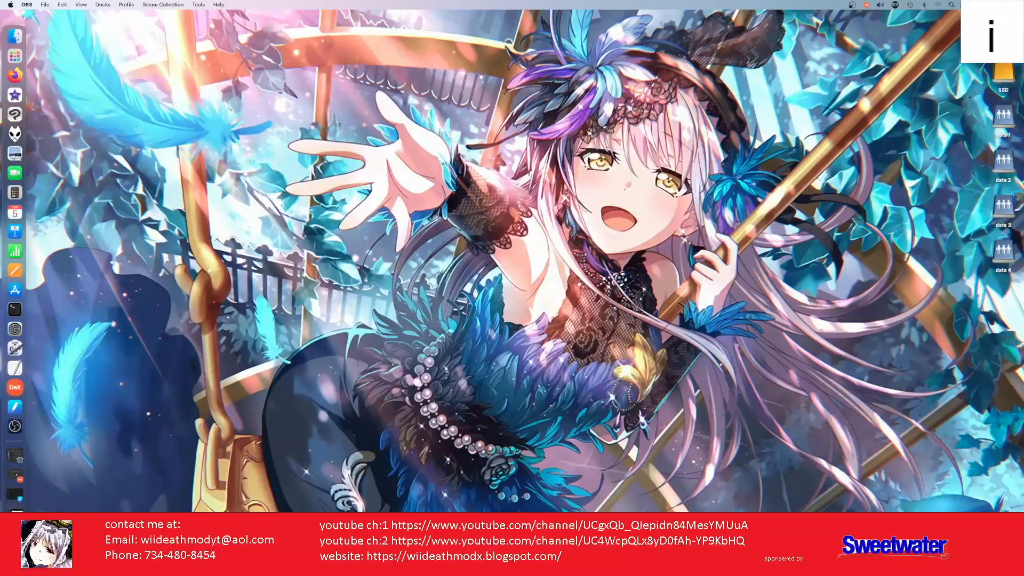
{"action": "key", "text": "d"}
{"action": "key", "text": "e"}
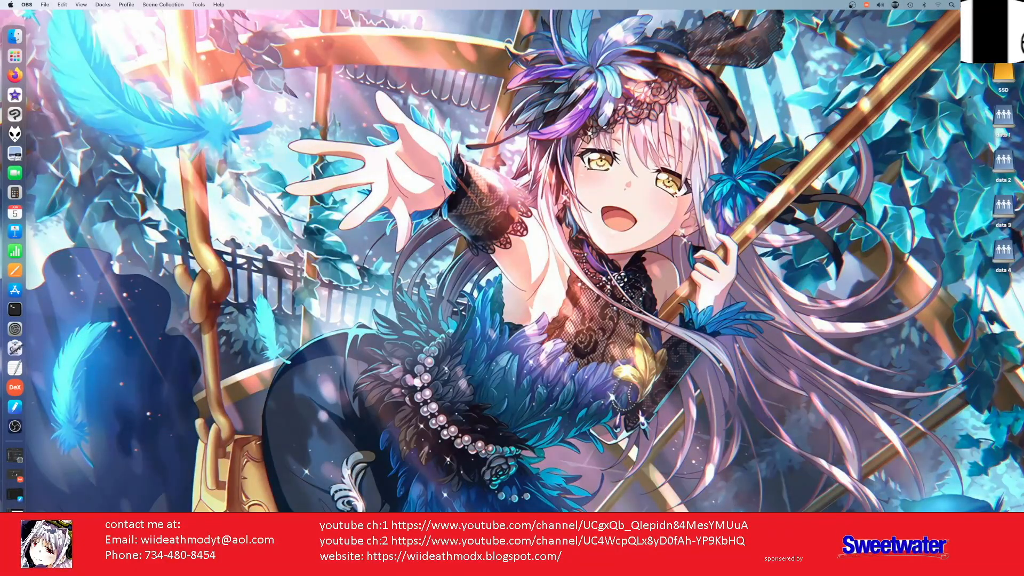
{"action": "key", "text": "a"}
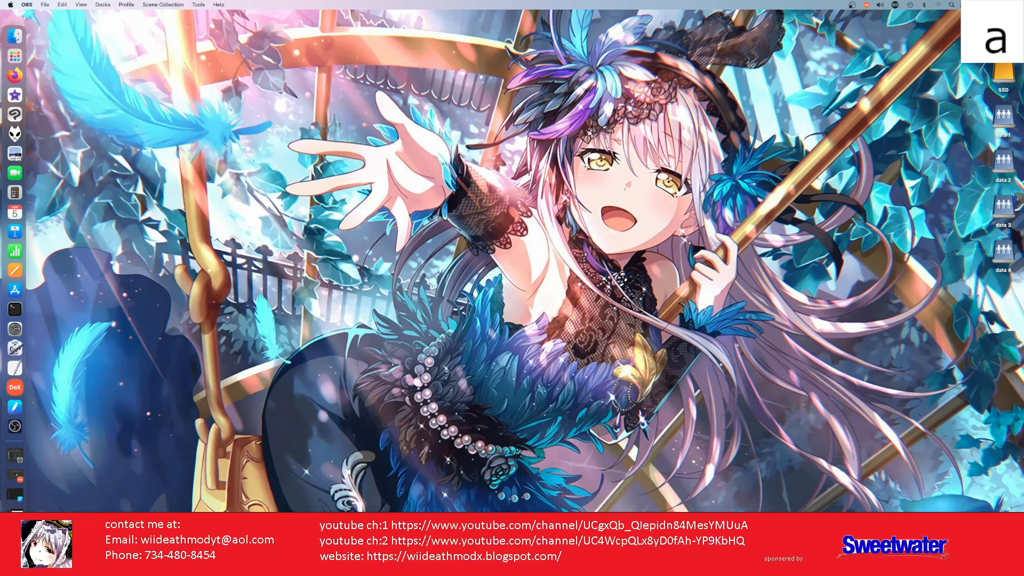
{"action": "key", "text": "t"}
{"action": "key", "text": "h"}
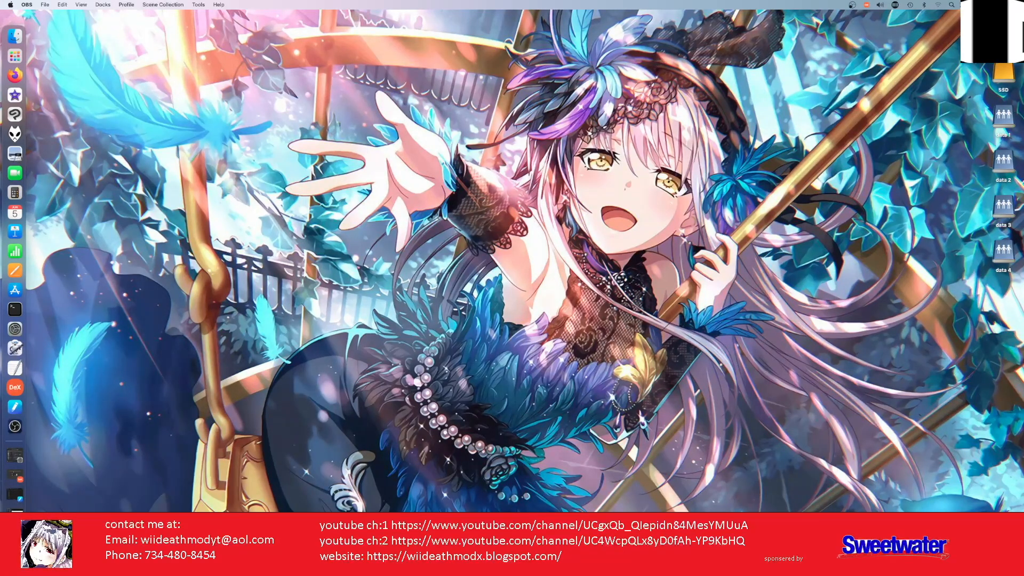
{"action": "key", "text": "m"}
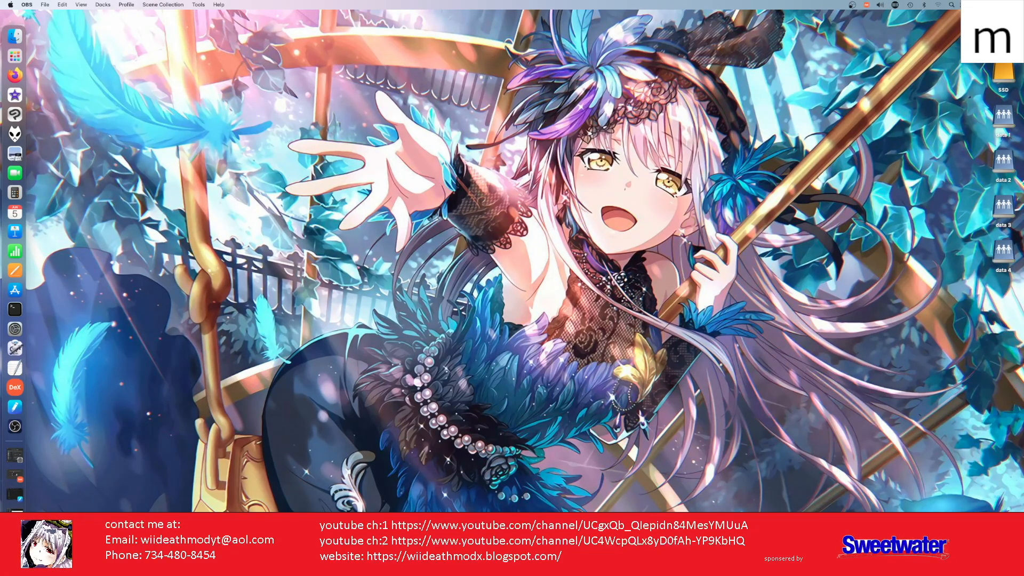
{"action": "key", "text": "o"}
{"action": "key", "text": "d"}
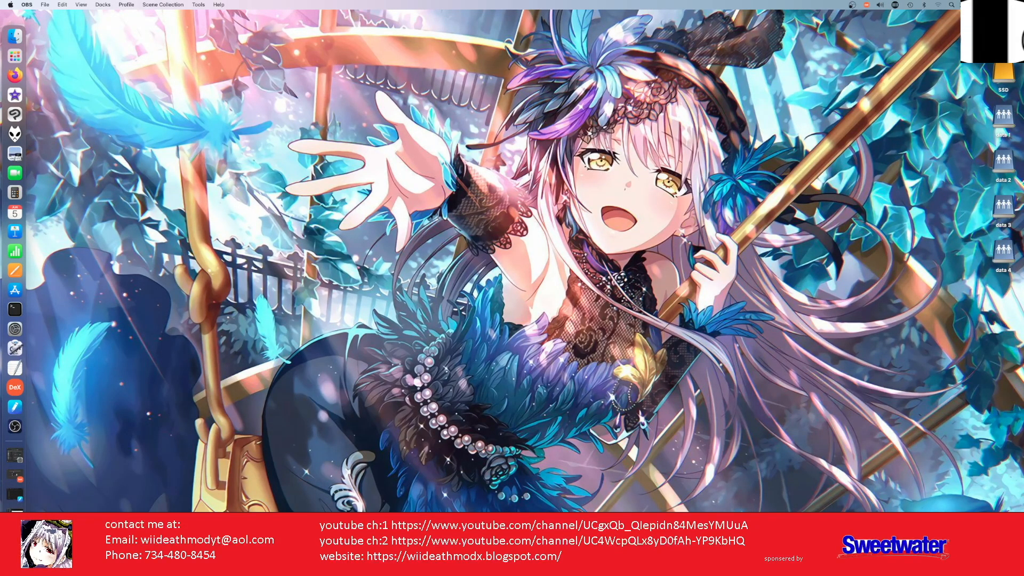
{"action": "key", "text": "i"}
{"action": "key", "text": "i"}
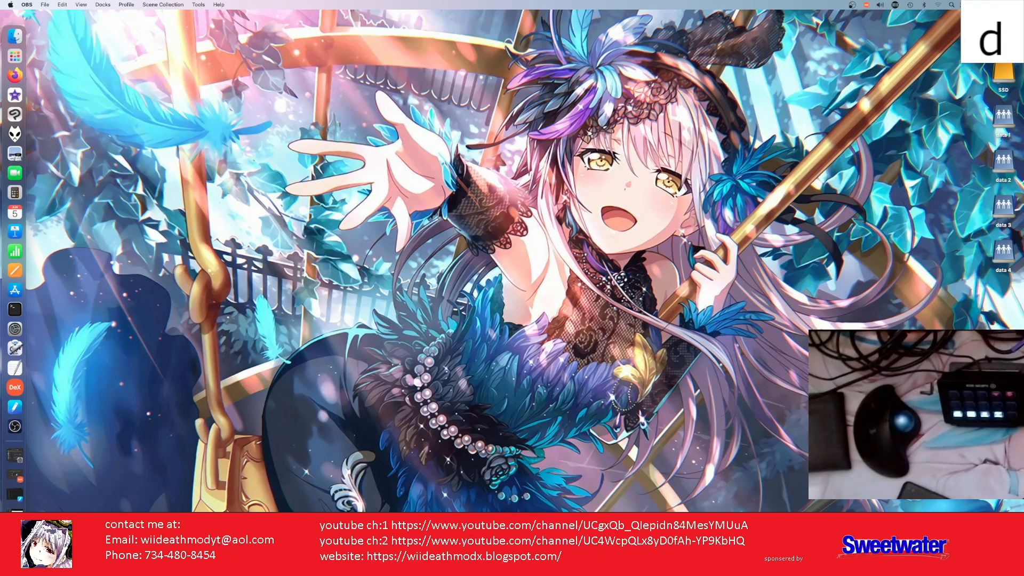
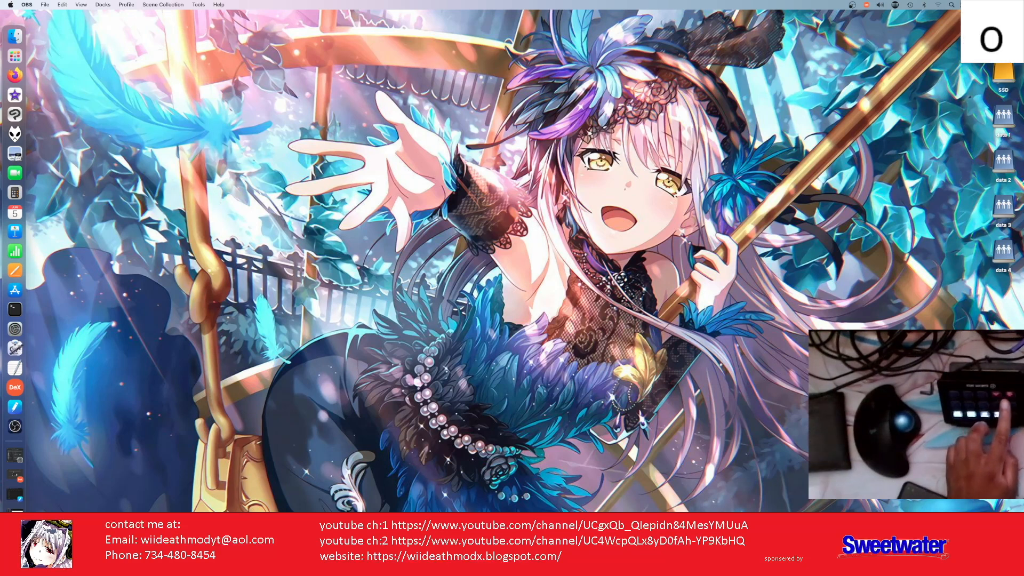
Step: Run the OBS launch script in Terminal and enter the sudo password so OBS starts
{"action": "key", "text": "ctrl+alt+t"}
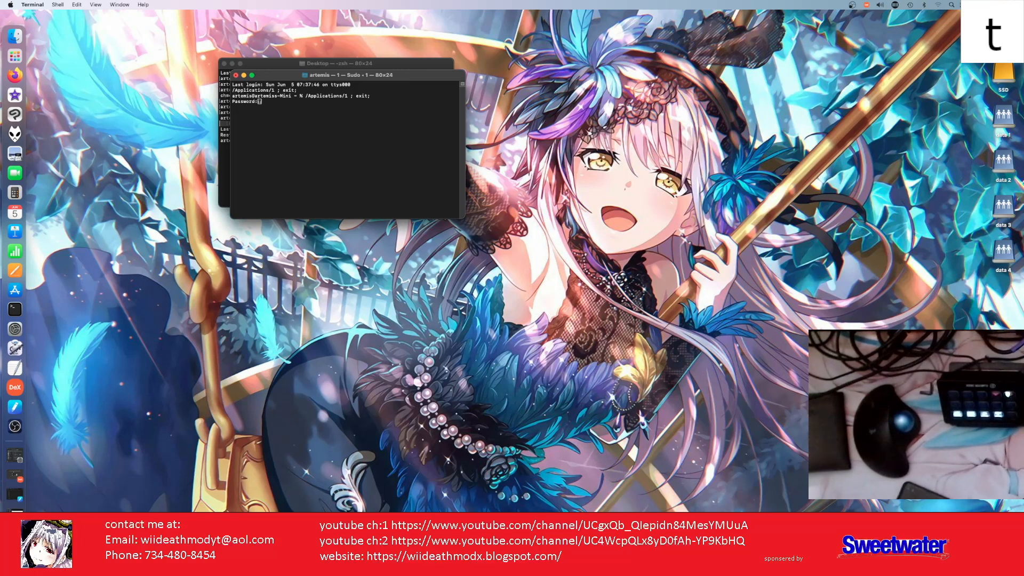
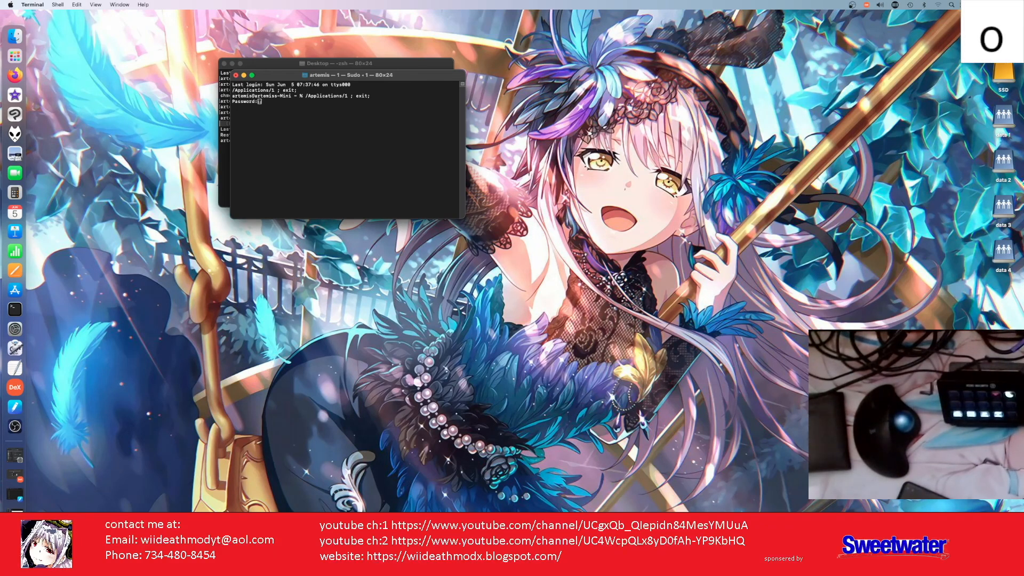
{"action": "key", "text": "Return"}
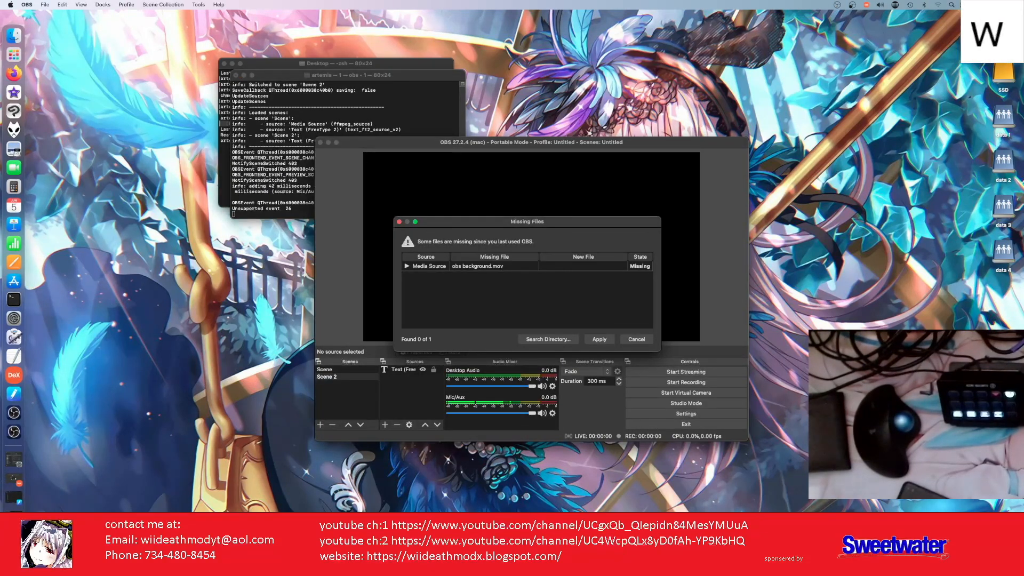
Step: Cancel the Missing Files warning for obs background.mov in OBS Studio
{"action": "key", "text": "i"}
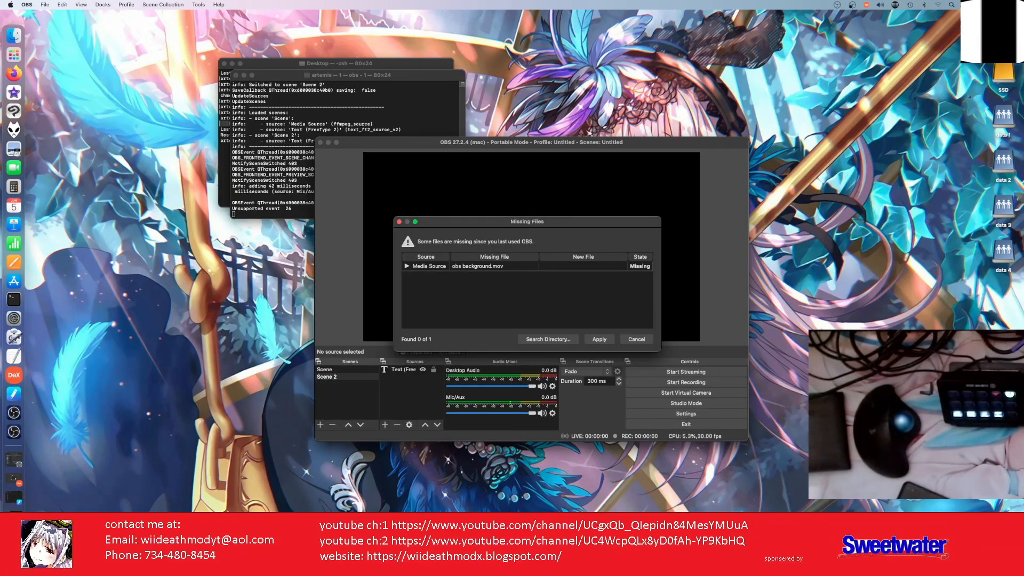
{"action": "key", "text": "alt+super+h"}
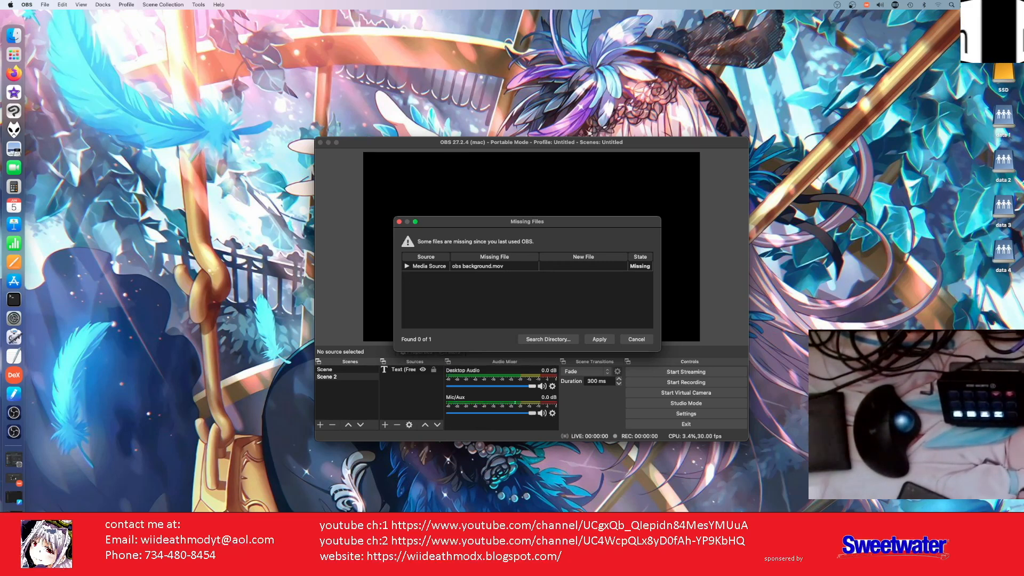
{"action": "left_click", "coordinate": [602, 338]}
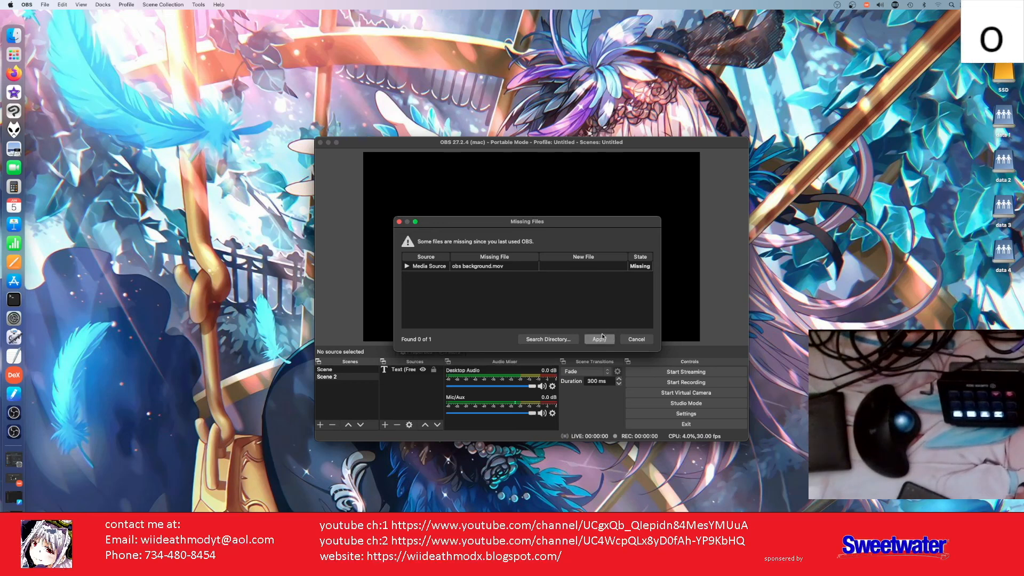
{"action": "left_click", "coordinate": [635, 340]}
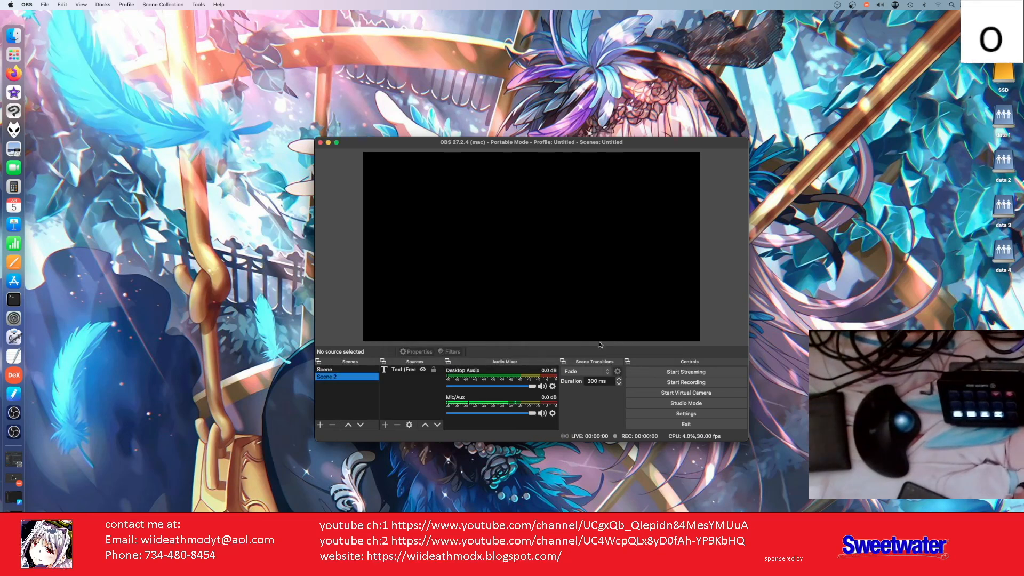
Step: Start removing Scene 2, then back out without deleting it
{"action": "right_click", "coordinate": [342, 376]}
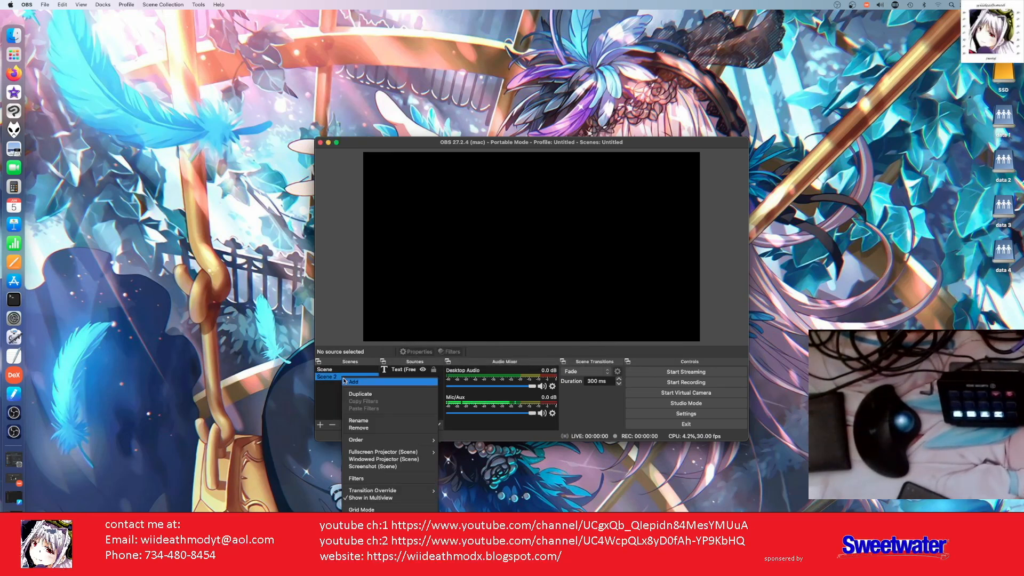
{"action": "left_click", "coordinate": [359, 429]}
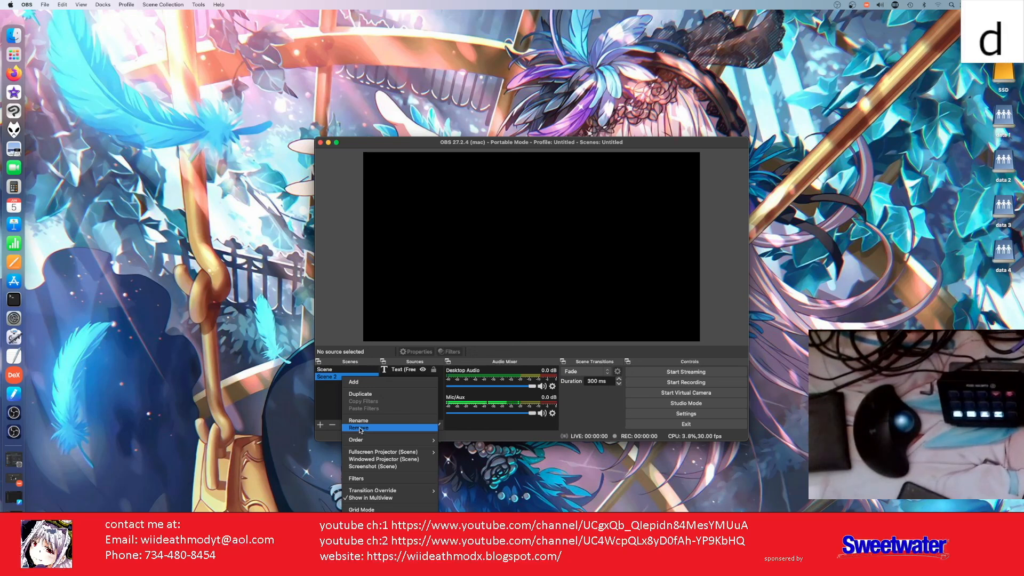
{"action": "left_click", "coordinate": [330, 417]}
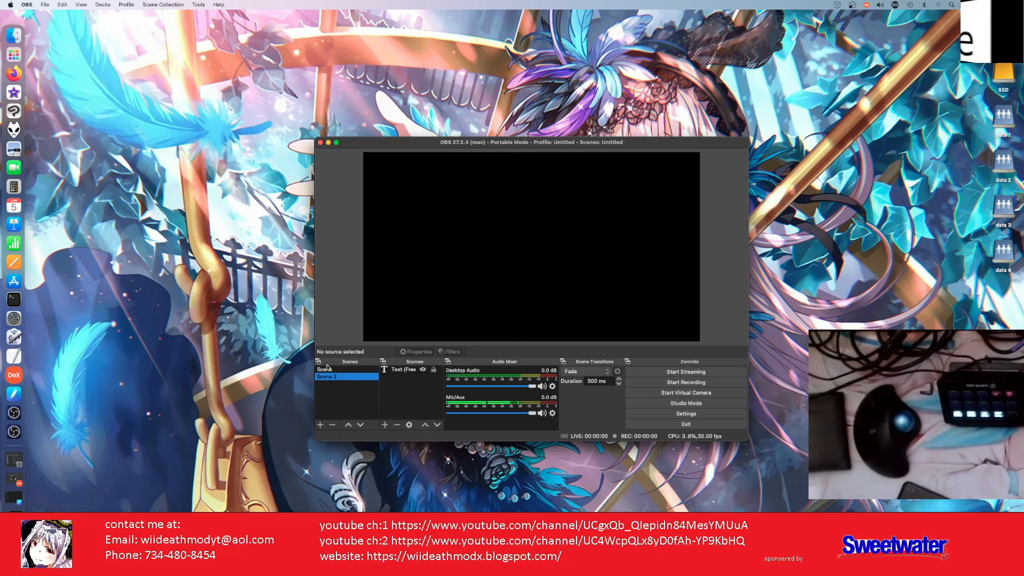
Step: Remove the scene named Scene, confirm, and cancel the reappearing Missing Files warning
{"action": "left_click", "coordinate": [327, 371]}
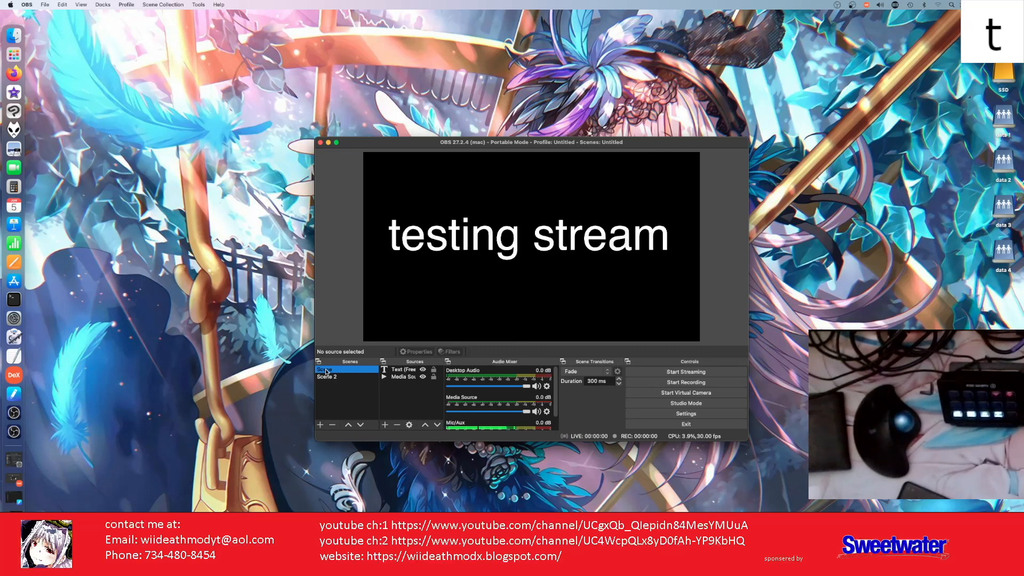
{"action": "right_click", "coordinate": [326, 372]}
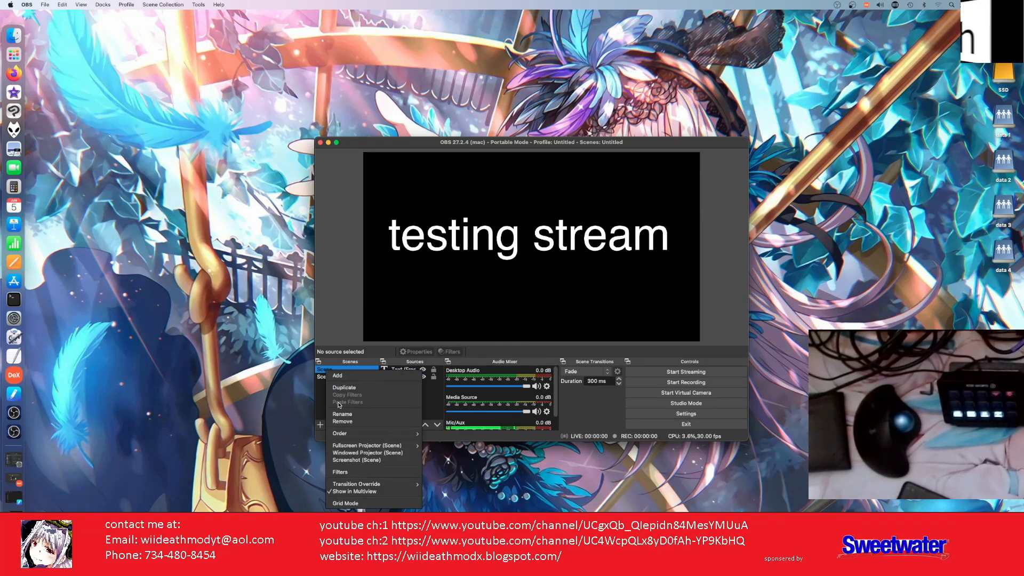
{"action": "left_click", "coordinate": [344, 422]}
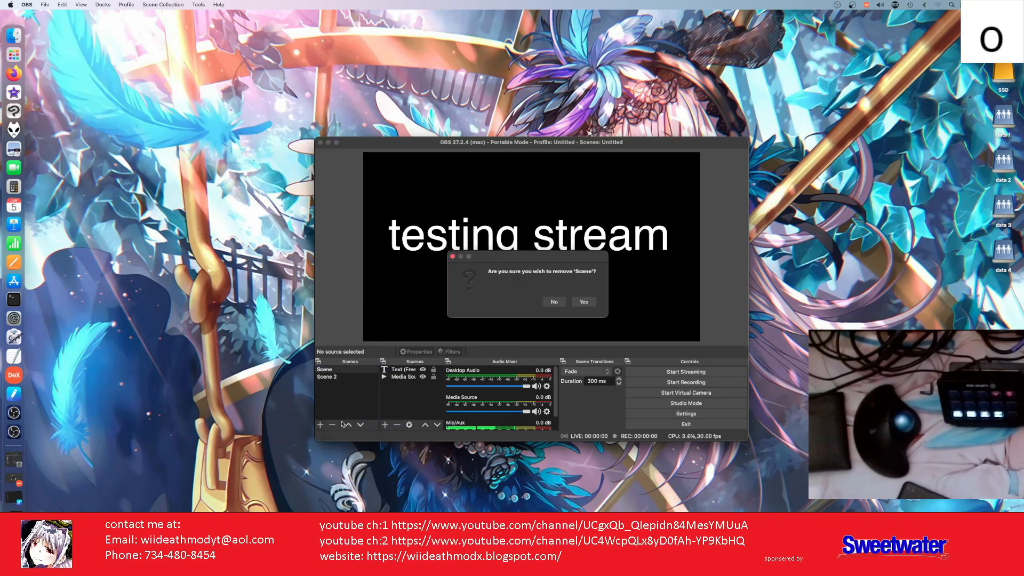
{"action": "left_click", "coordinate": [578, 304]}
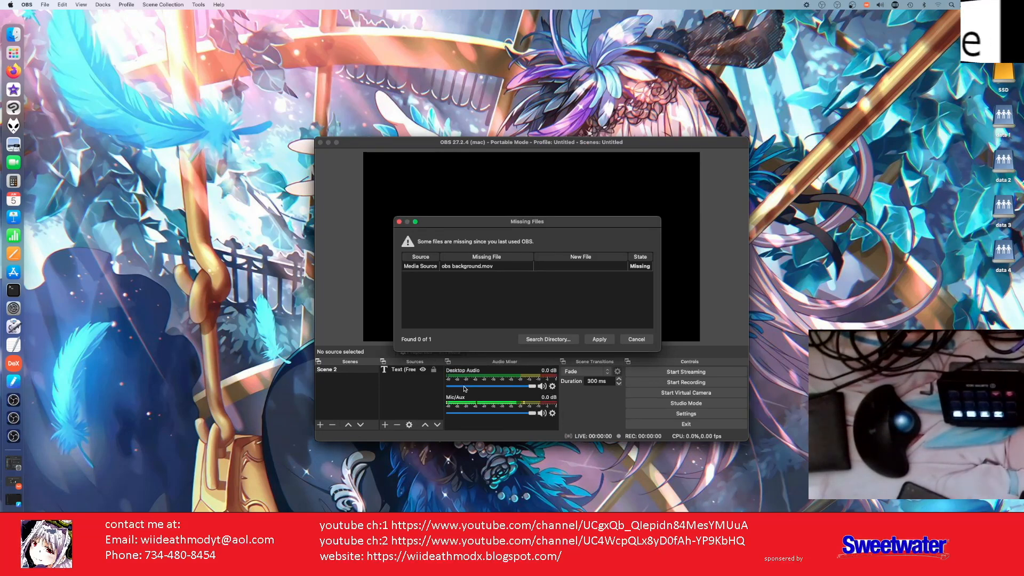
{"action": "left_click", "coordinate": [636, 339]}
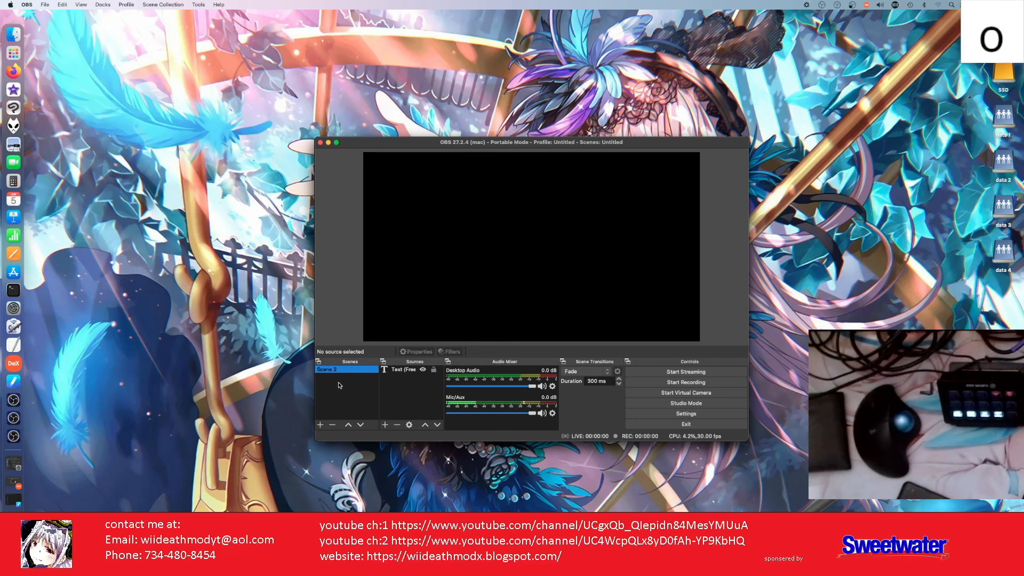